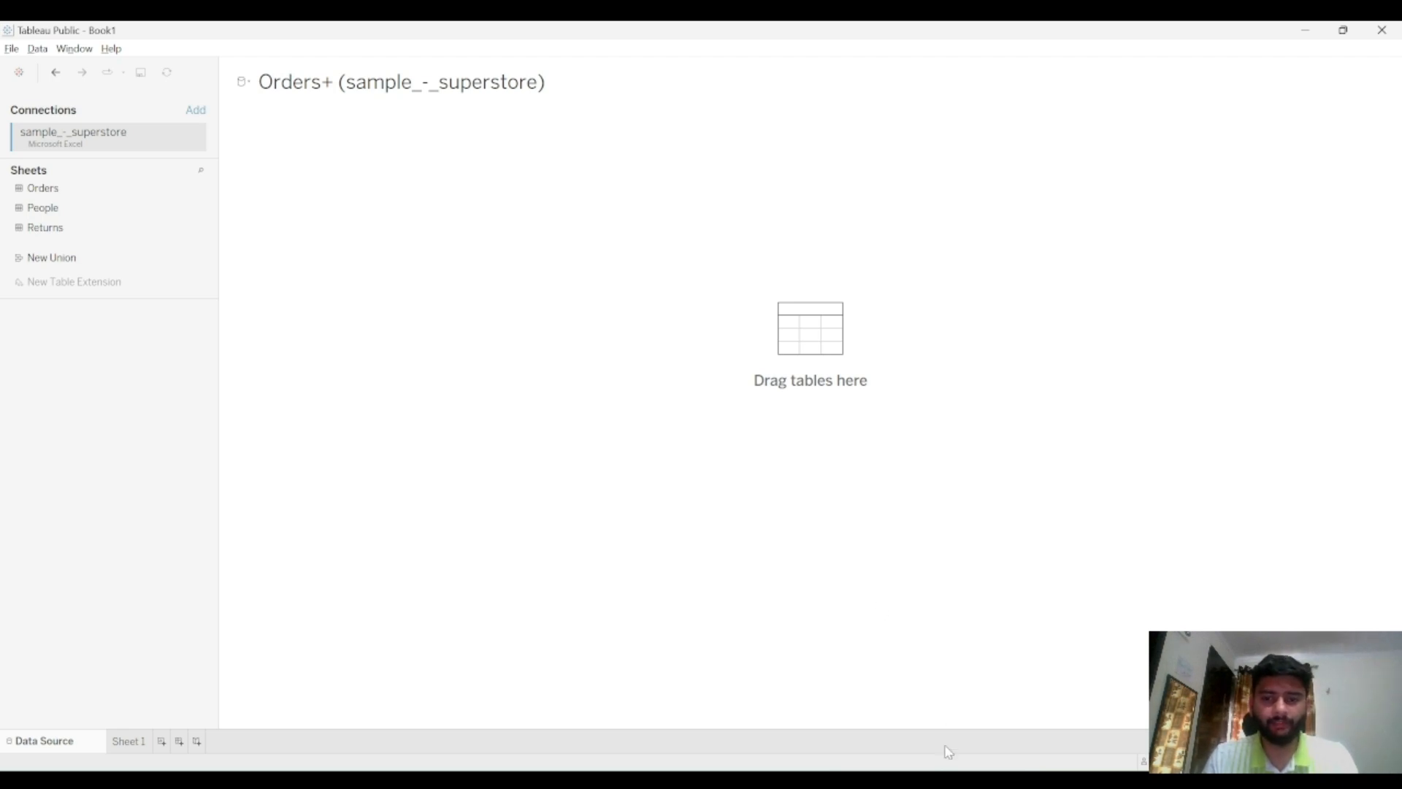
Switch to the notes file listing the session topics and review its lines
left_click(905, 646)
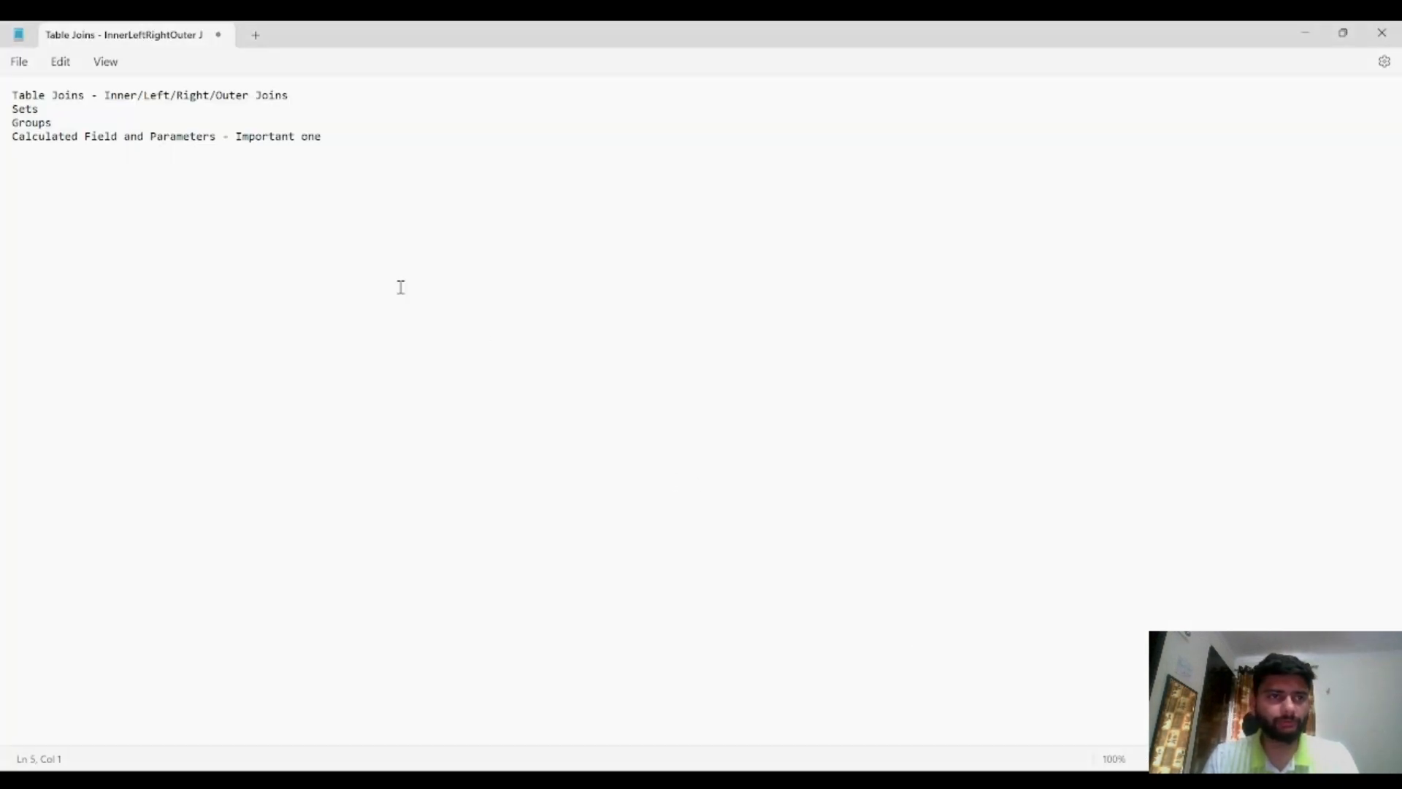
left_click_drag(14, 95, 83, 93)
left_click(80, 91)
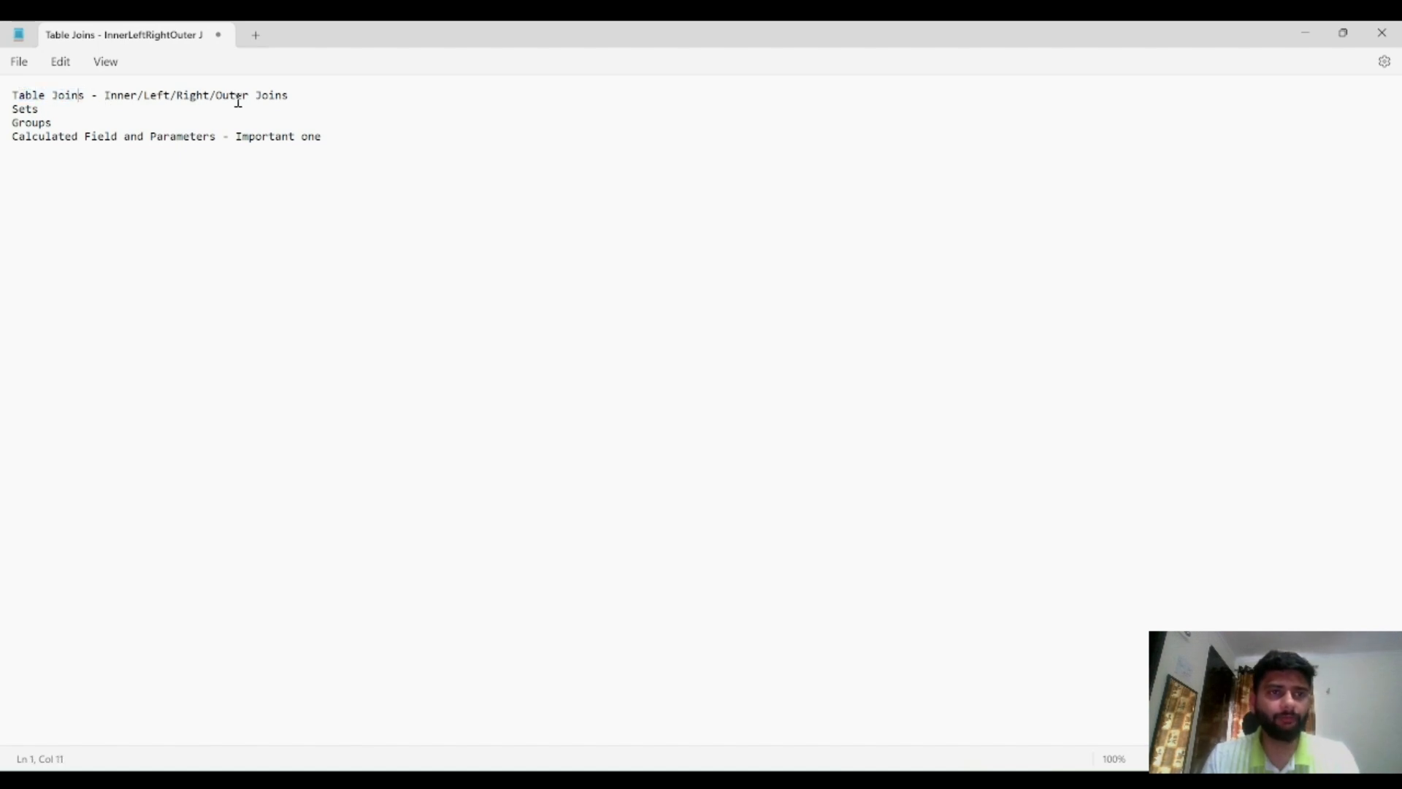
double_click(33, 123)
double_click(25, 108)
double_click(29, 141)
left_click(164, 139)
left_click(60, 118)
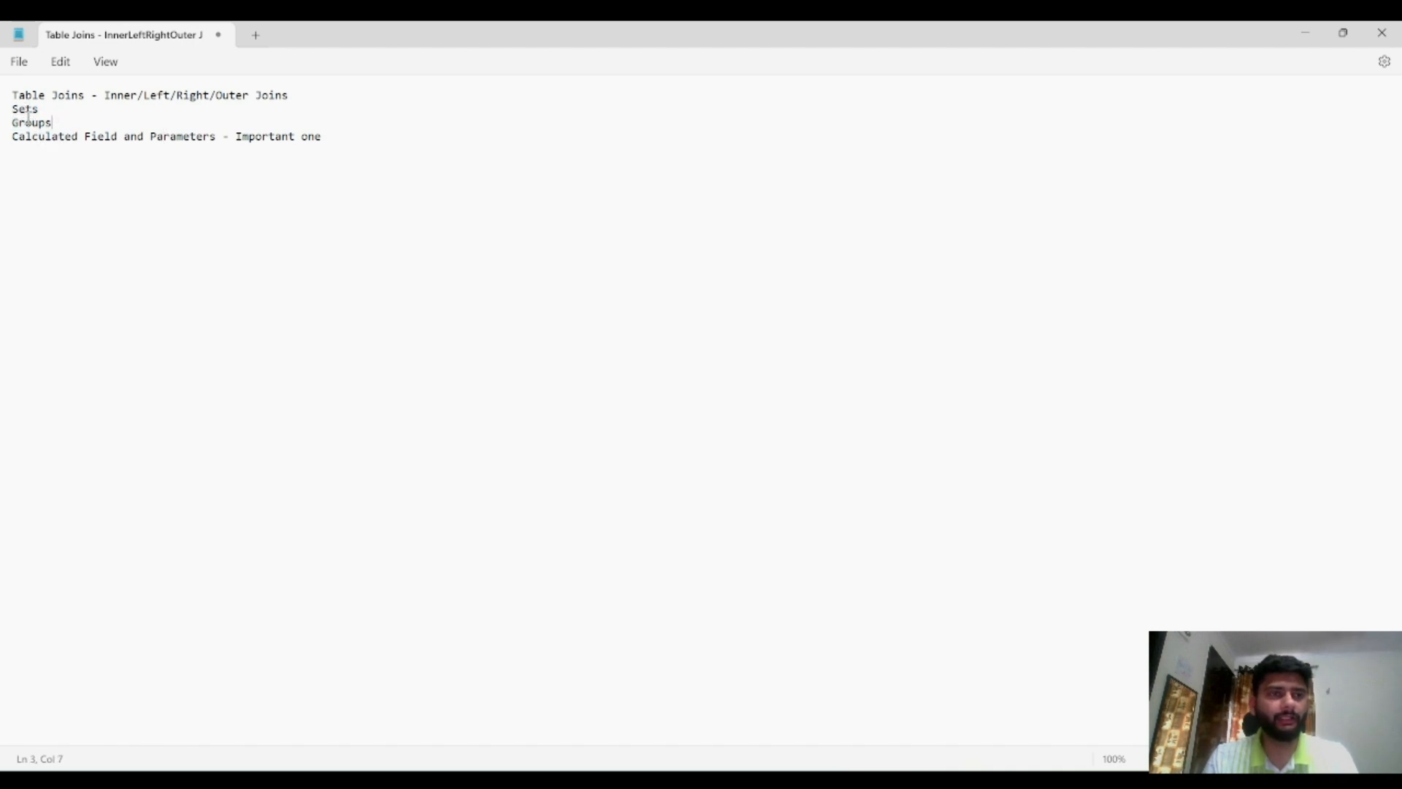
Move the Groups line above the Sets line in the topic list
double_click(36, 122)
key("ctrl+c")
key("BackSpace")
key("BackSpace")
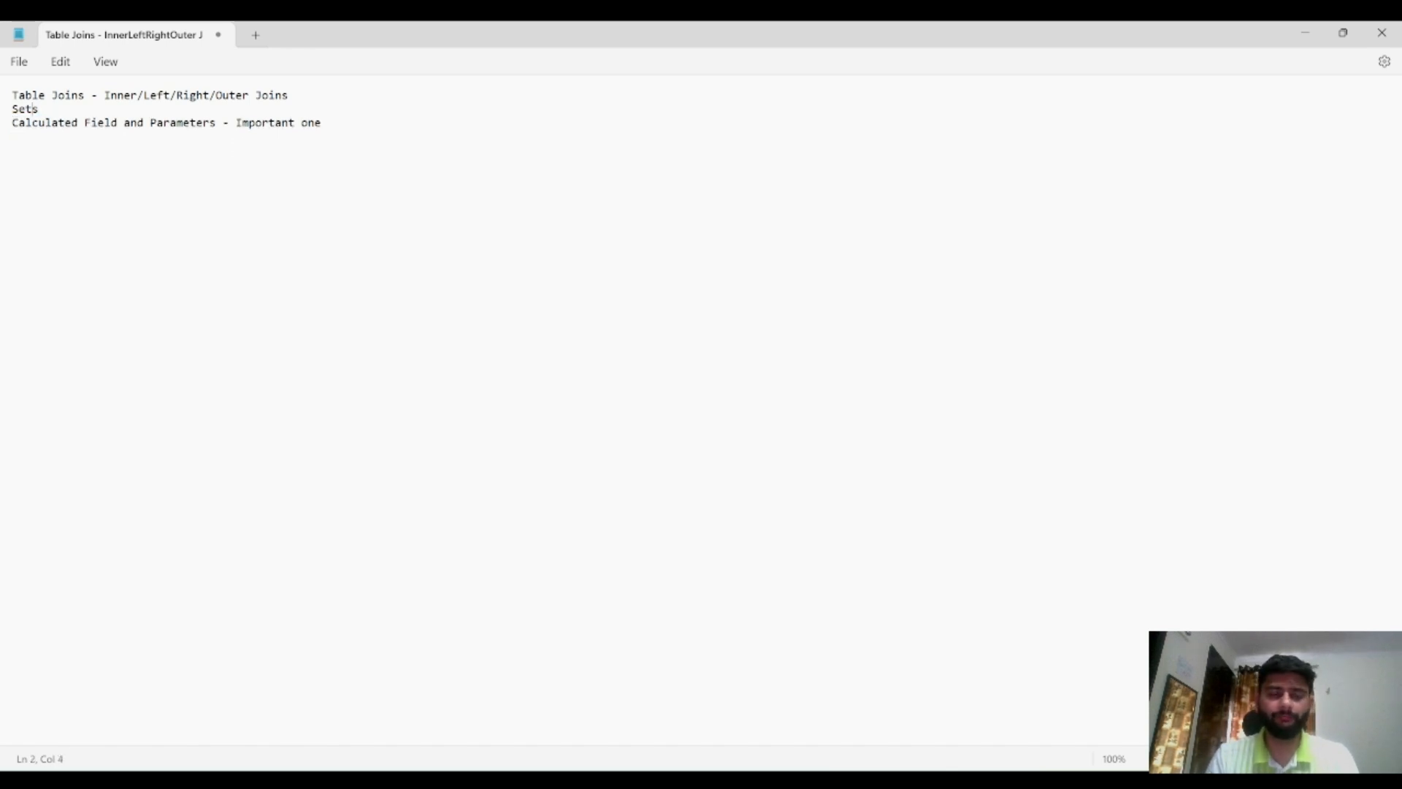
key("Home")
key("Return")
key("ctrl+v")
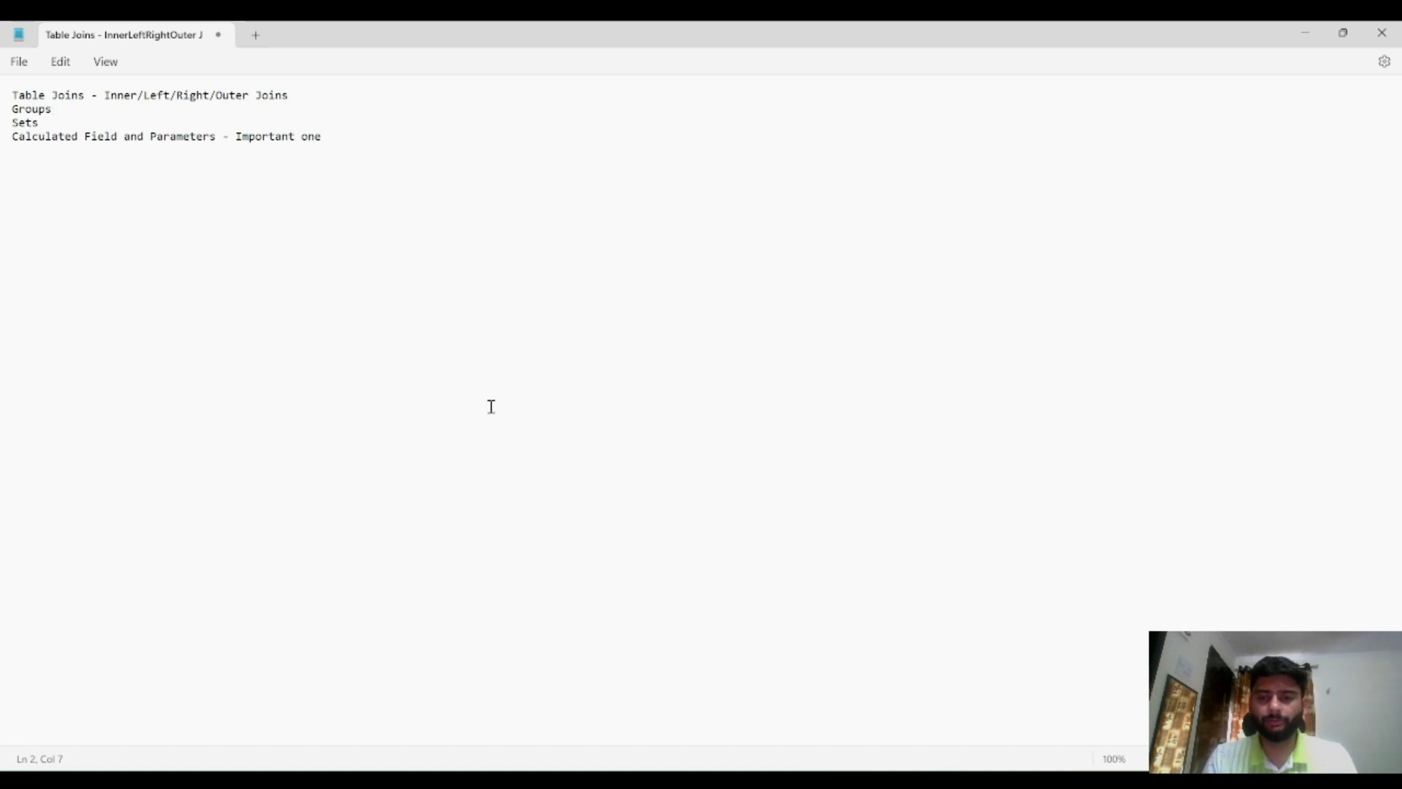
mouse_move(890, 780)
left_click(890, 701)
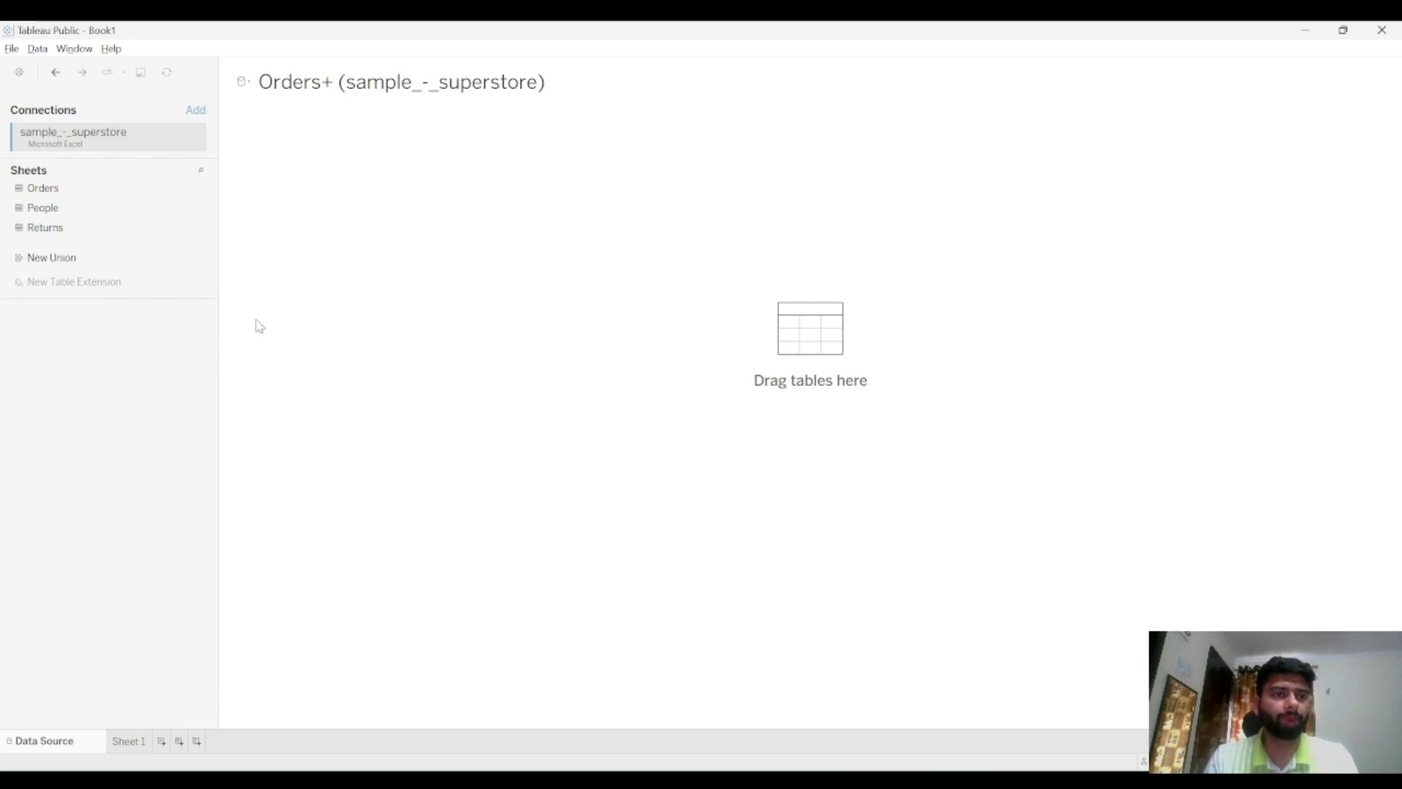
key("alt+Tab")
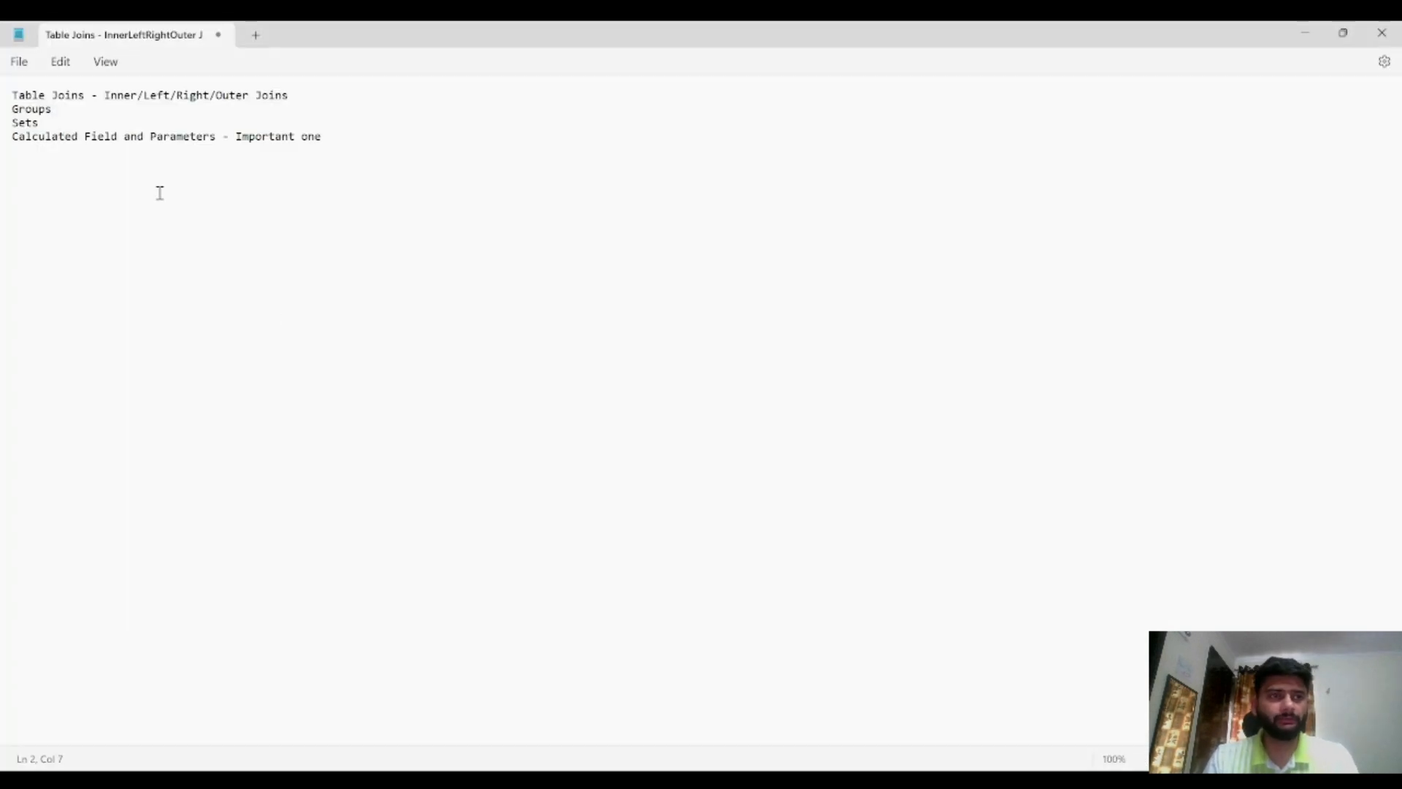
left_click(31, 96)
left_click_drag(31, 96, 156, 96)
left_click(282, 269)
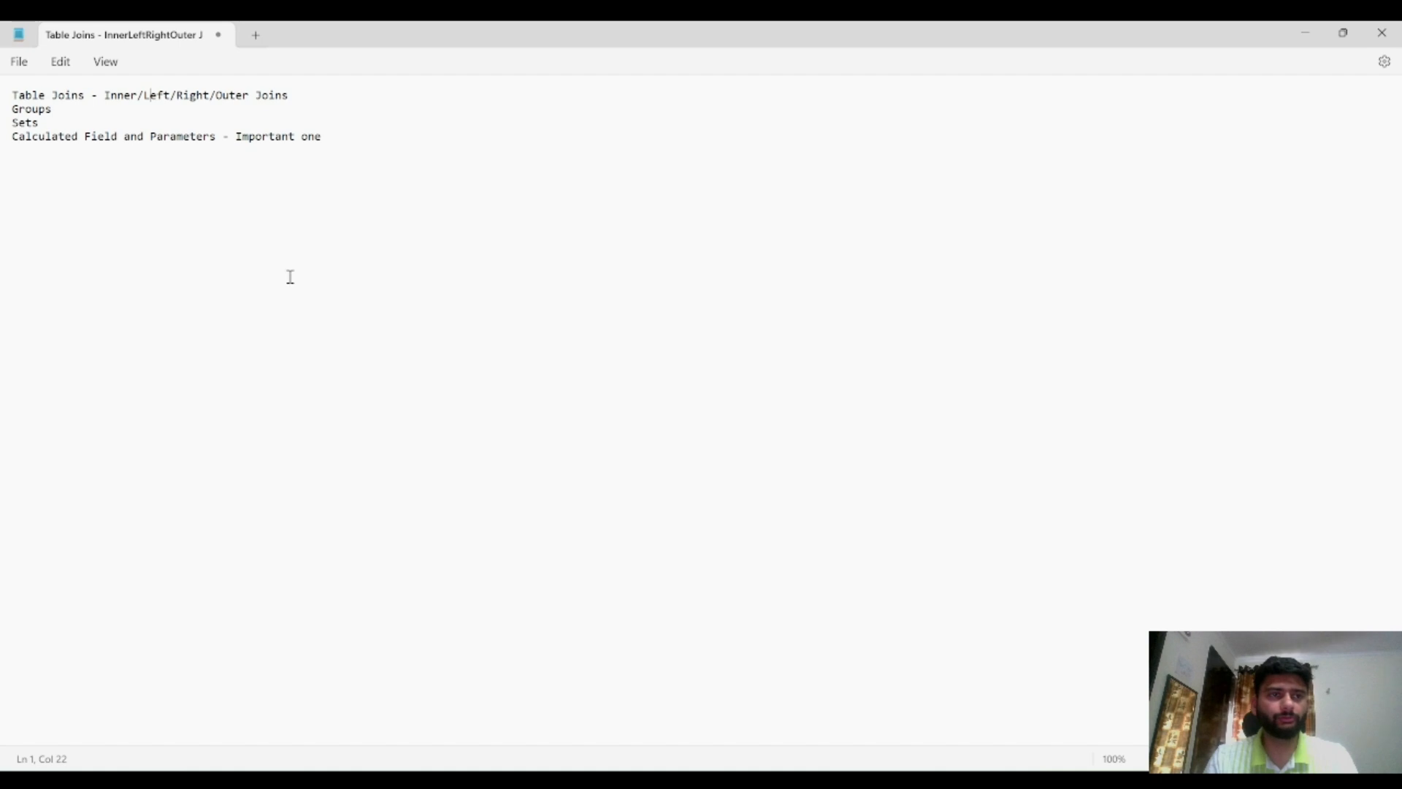
Add the Orders table to the data source canvas and open it to edit its physical tables
key("alt+Tab")
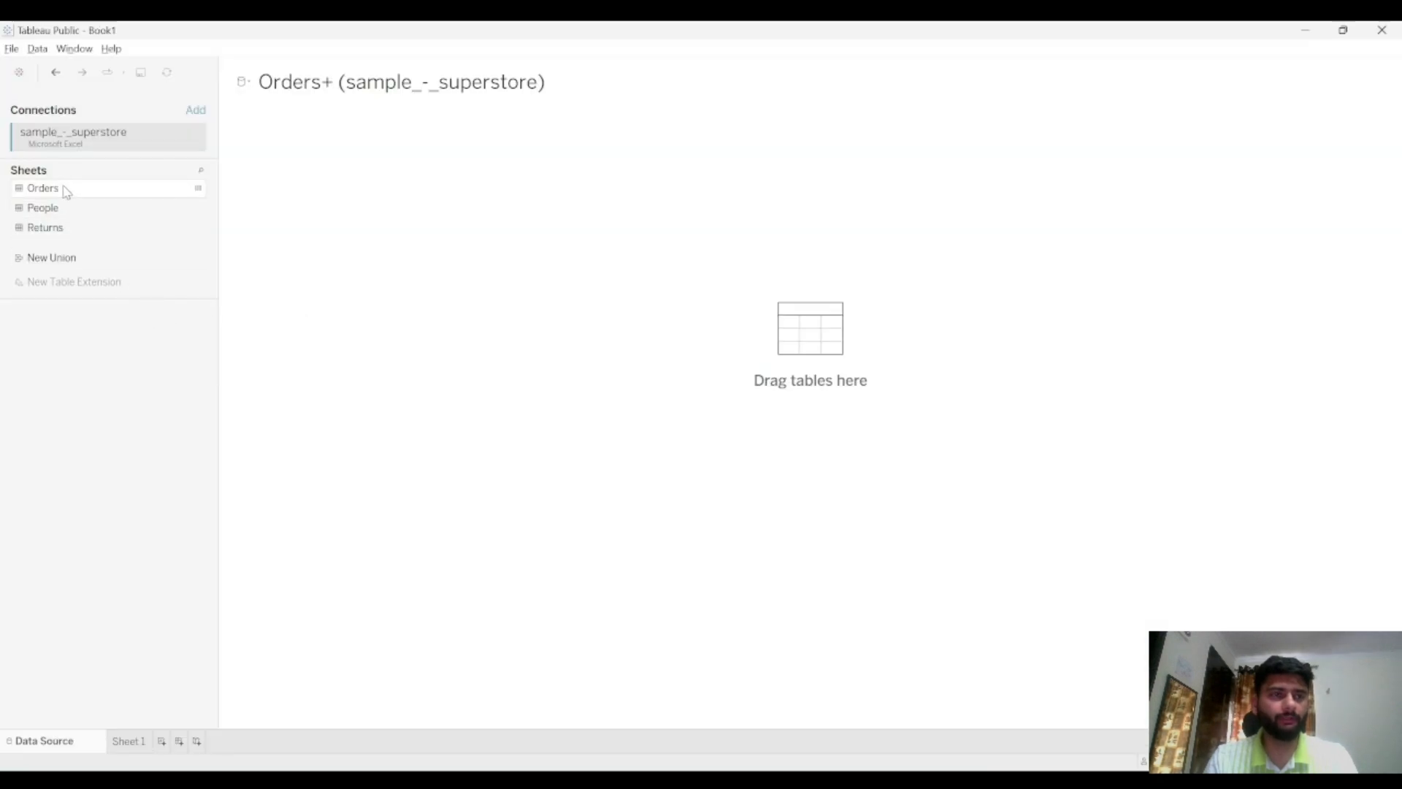
left_click_drag(63, 192, 431, 219)
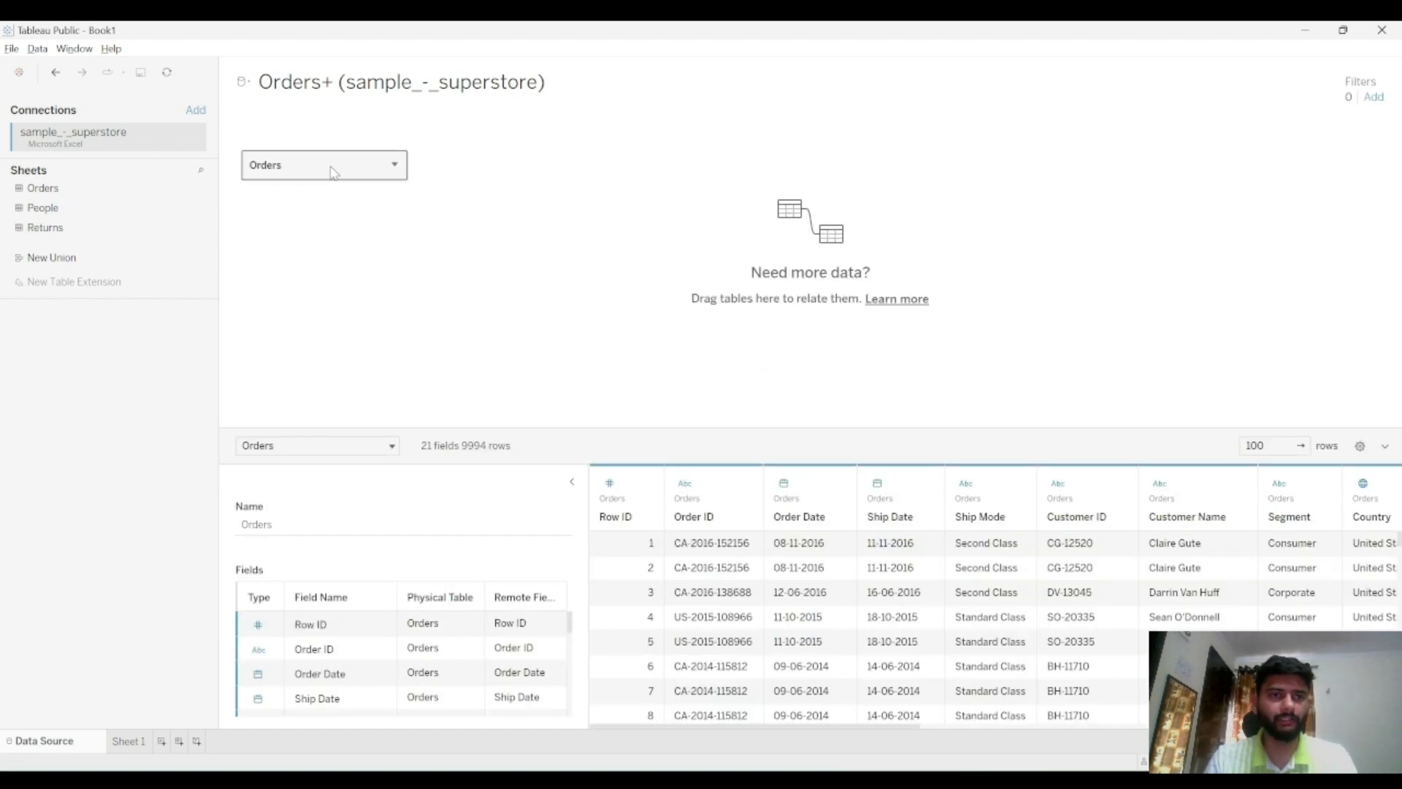
double_click(330, 171)
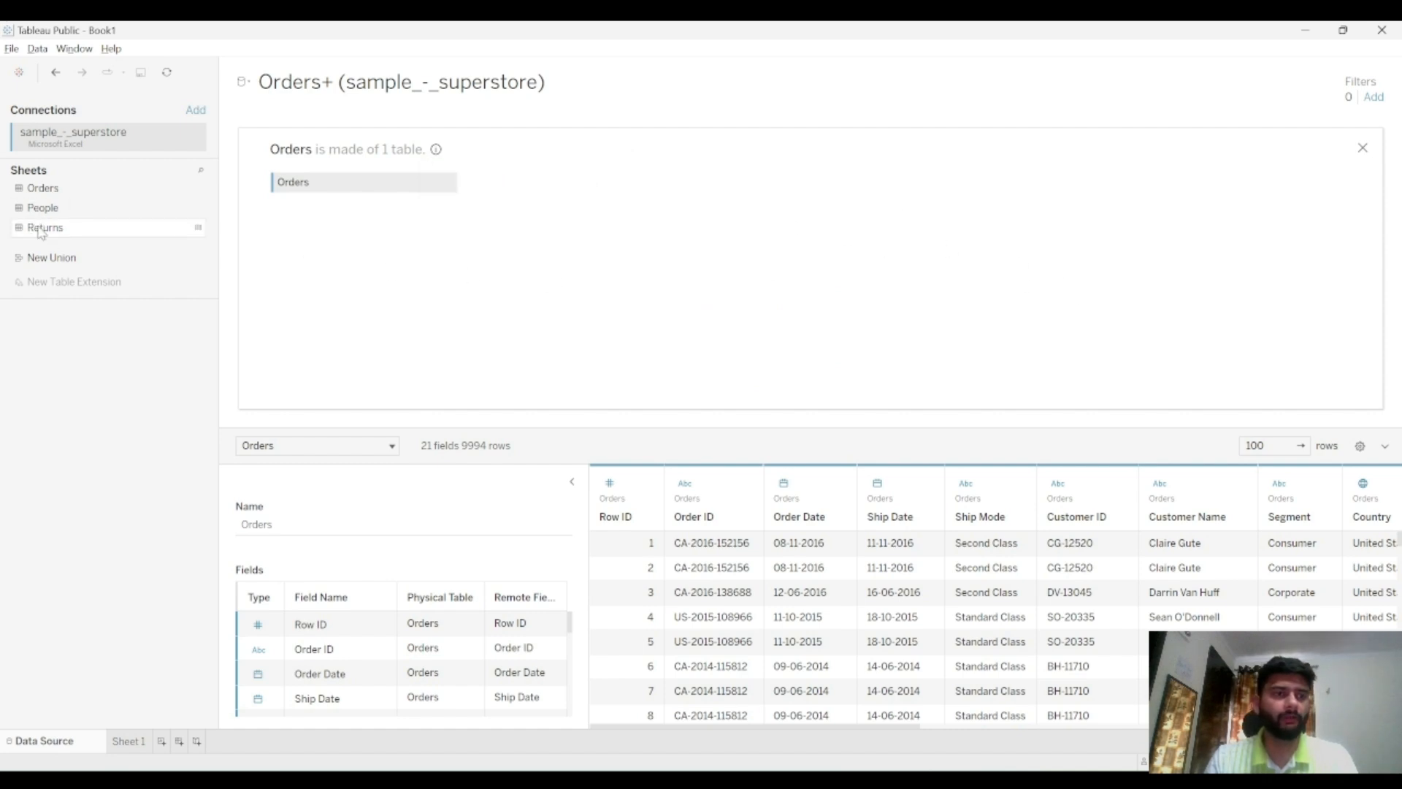
Join the Returns table to the Orders table and view the join settings
left_click_drag(57, 228, 526, 192)
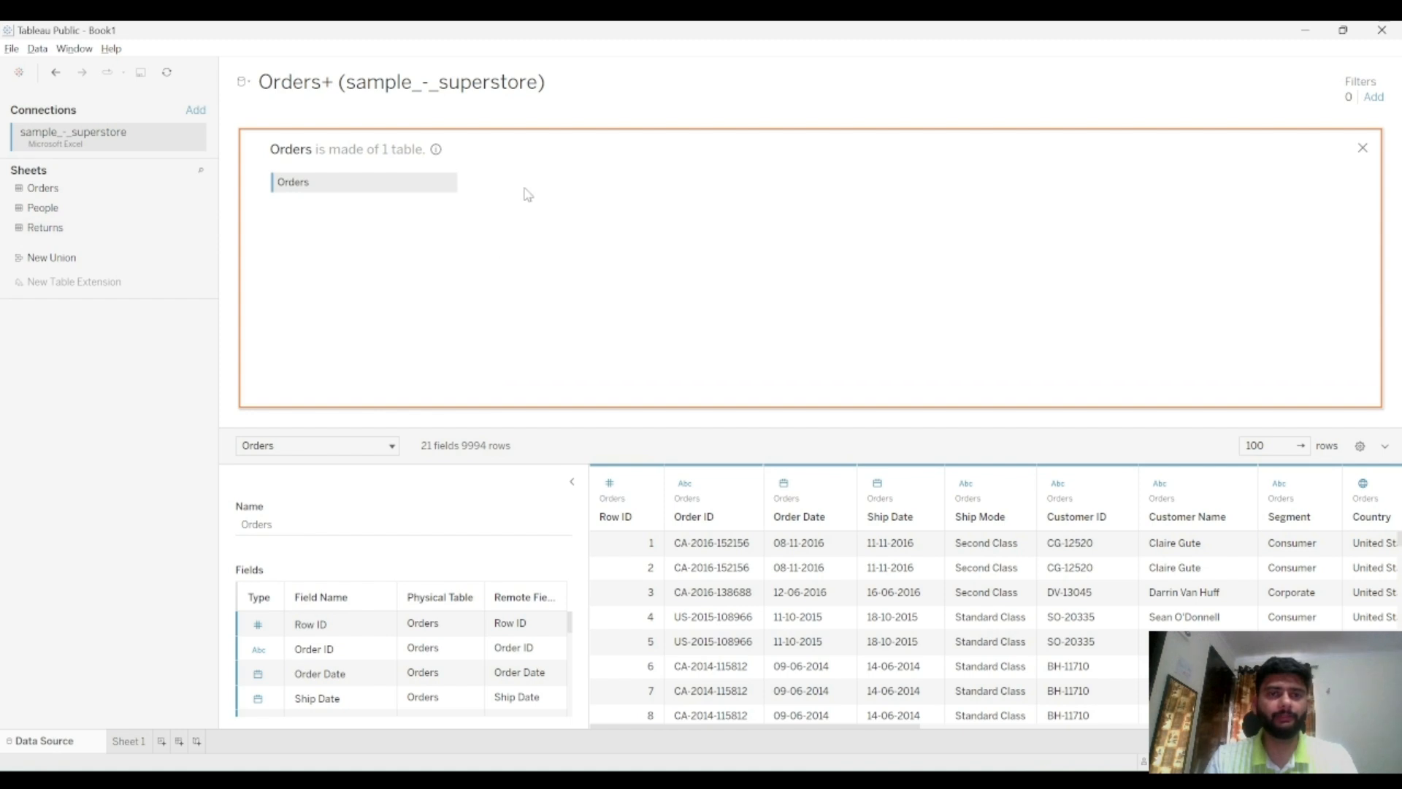
left_click_drag(517, 274, 519, 275)
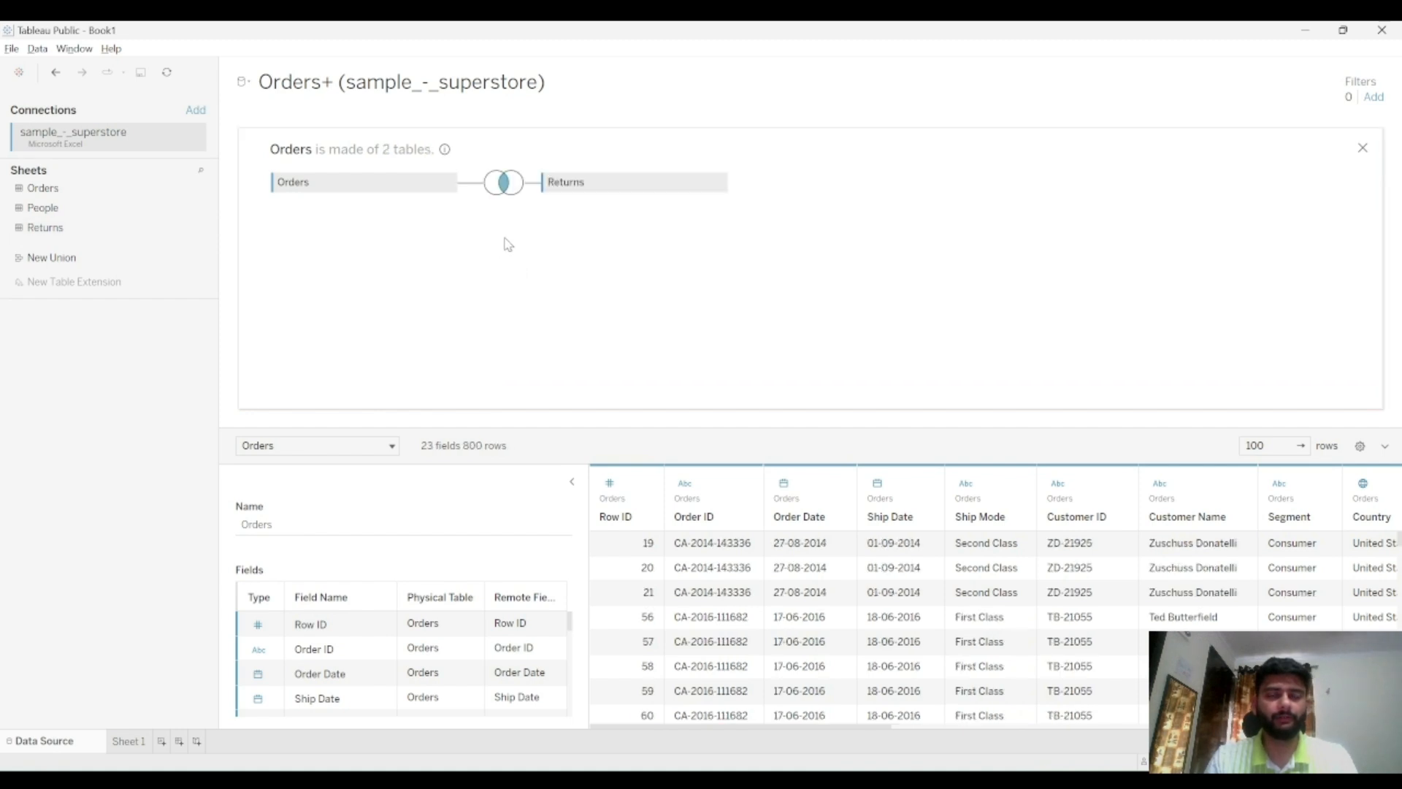
left_click(507, 191)
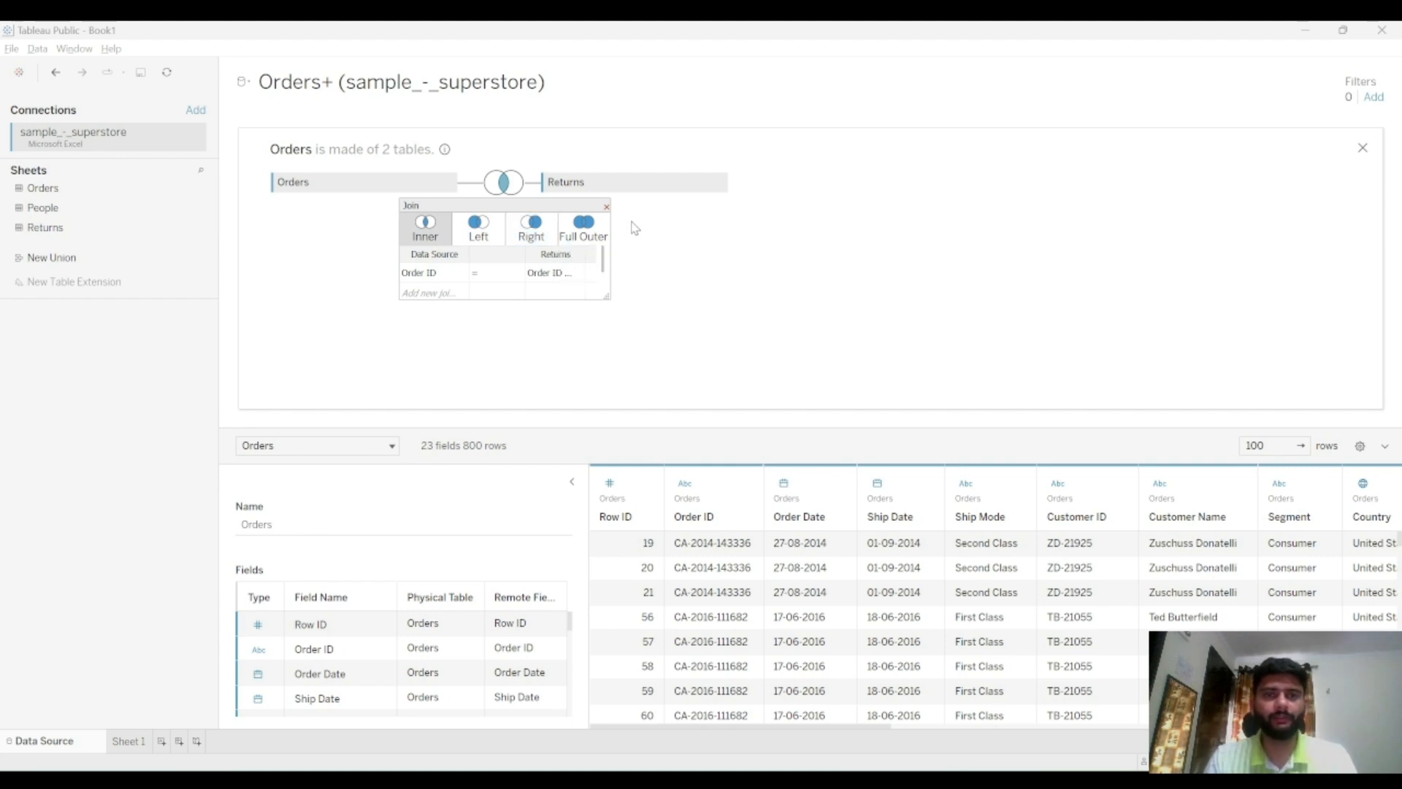
left_click(606, 206)
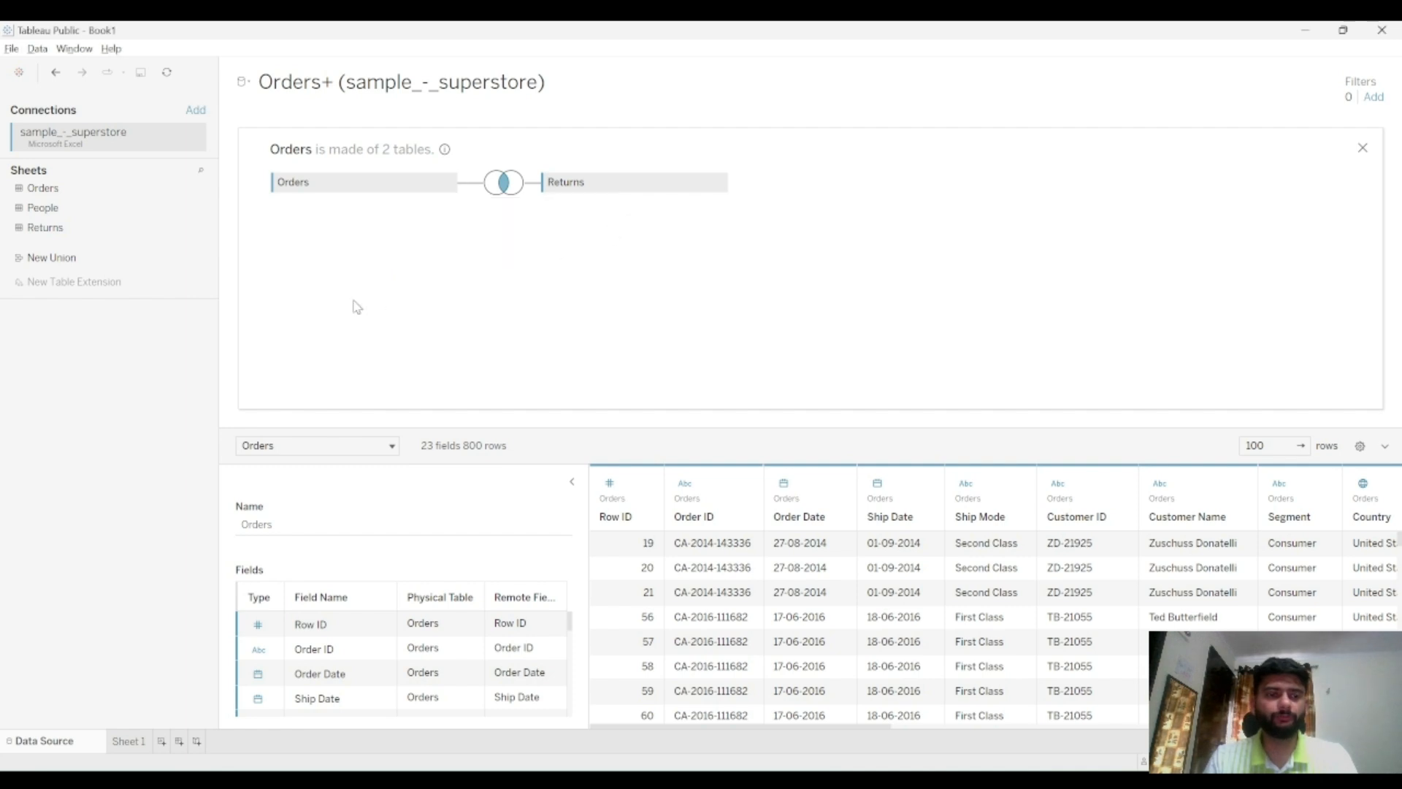
key("alt+Tab")
left_click_drag(67, 108, 28, 110)
left_click(59, 156)
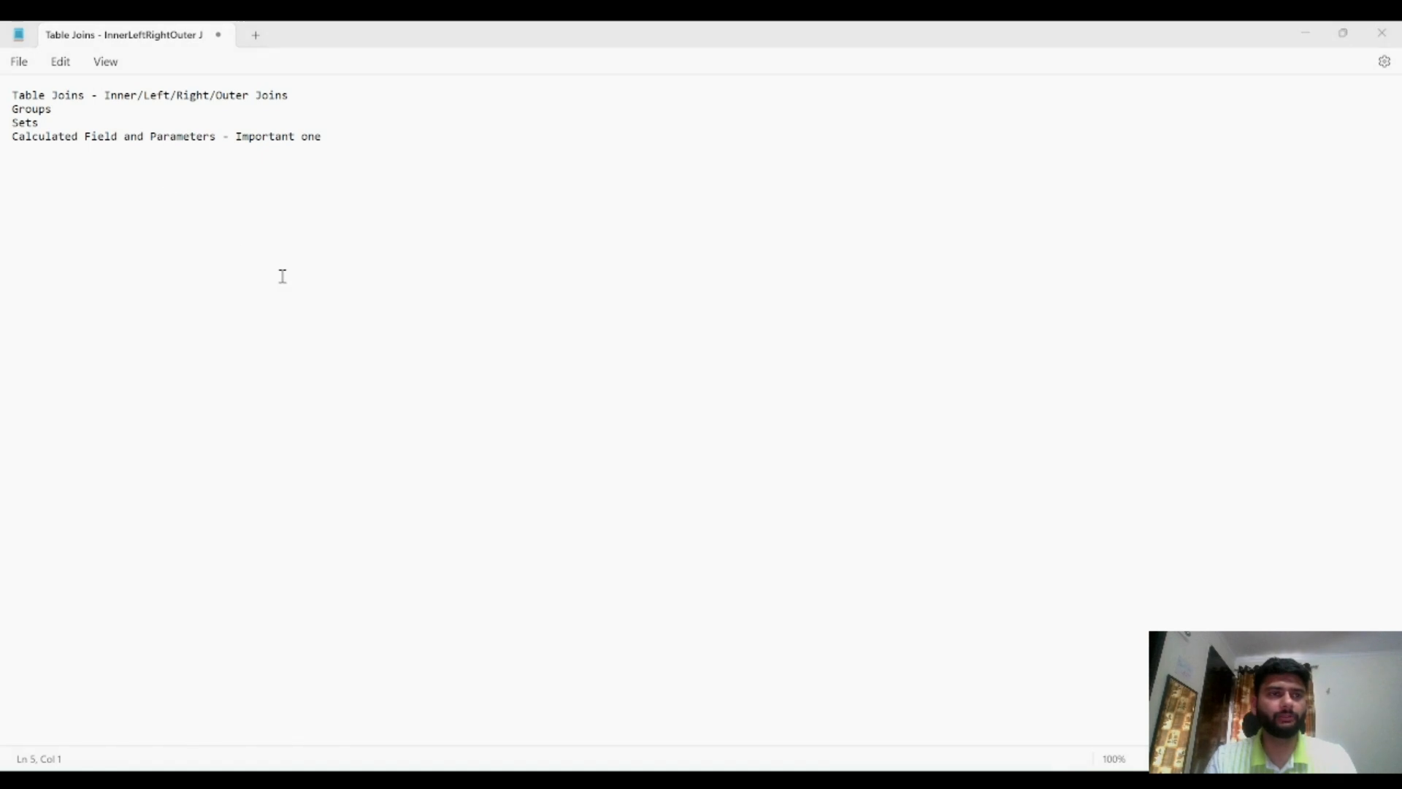
key("alt+Tab")
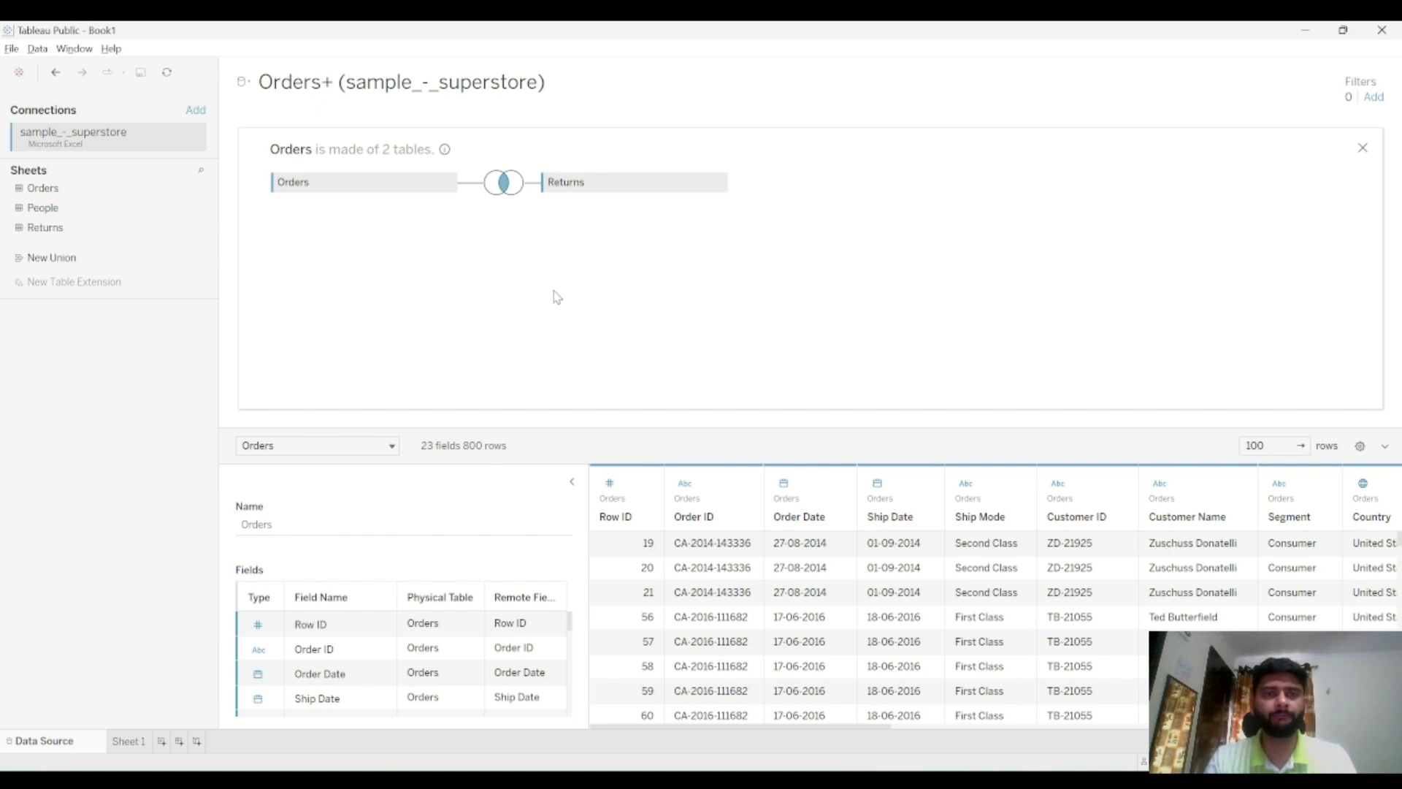
Inspect the inner join clause and the fields available for matching Orders to Returns
left_click(508, 184)
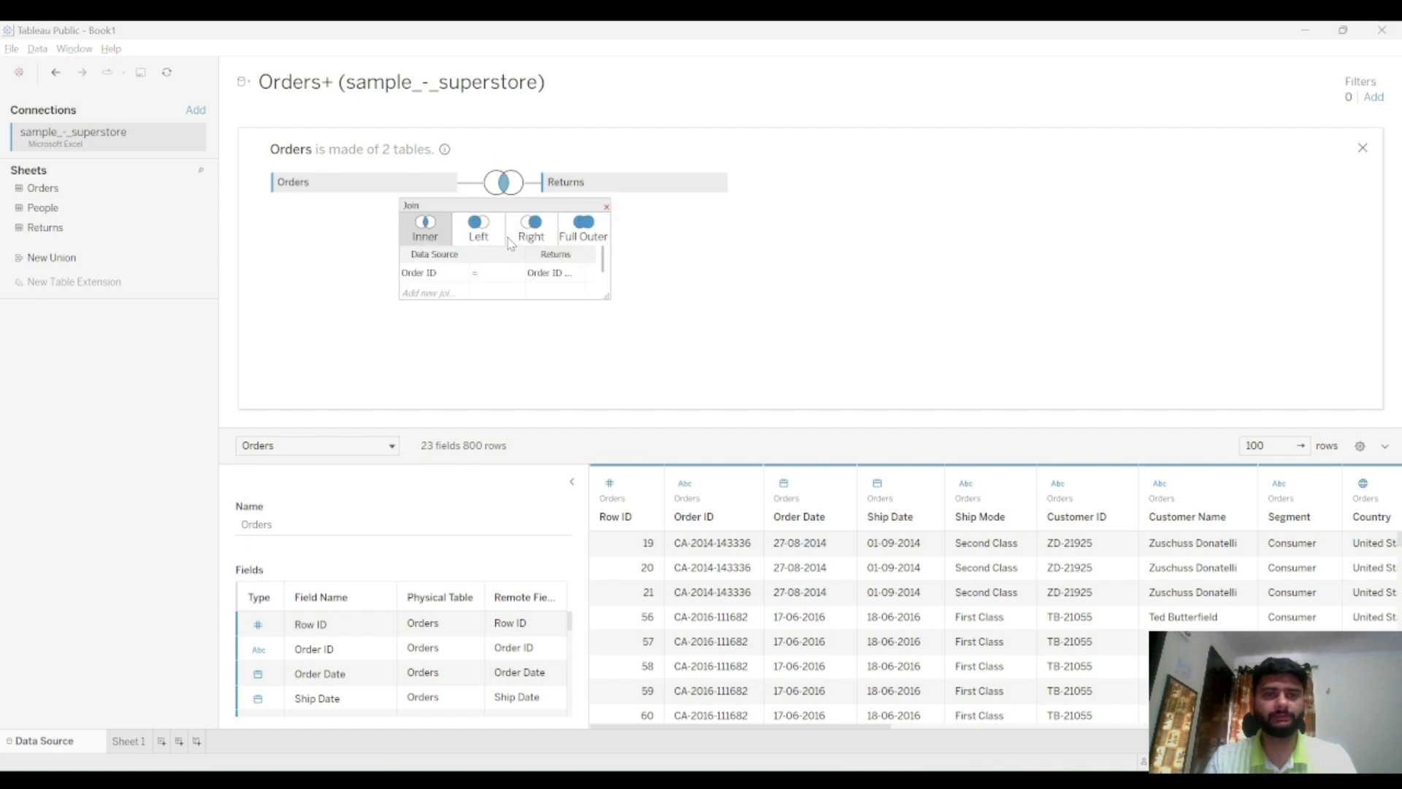
left_click(437, 274)
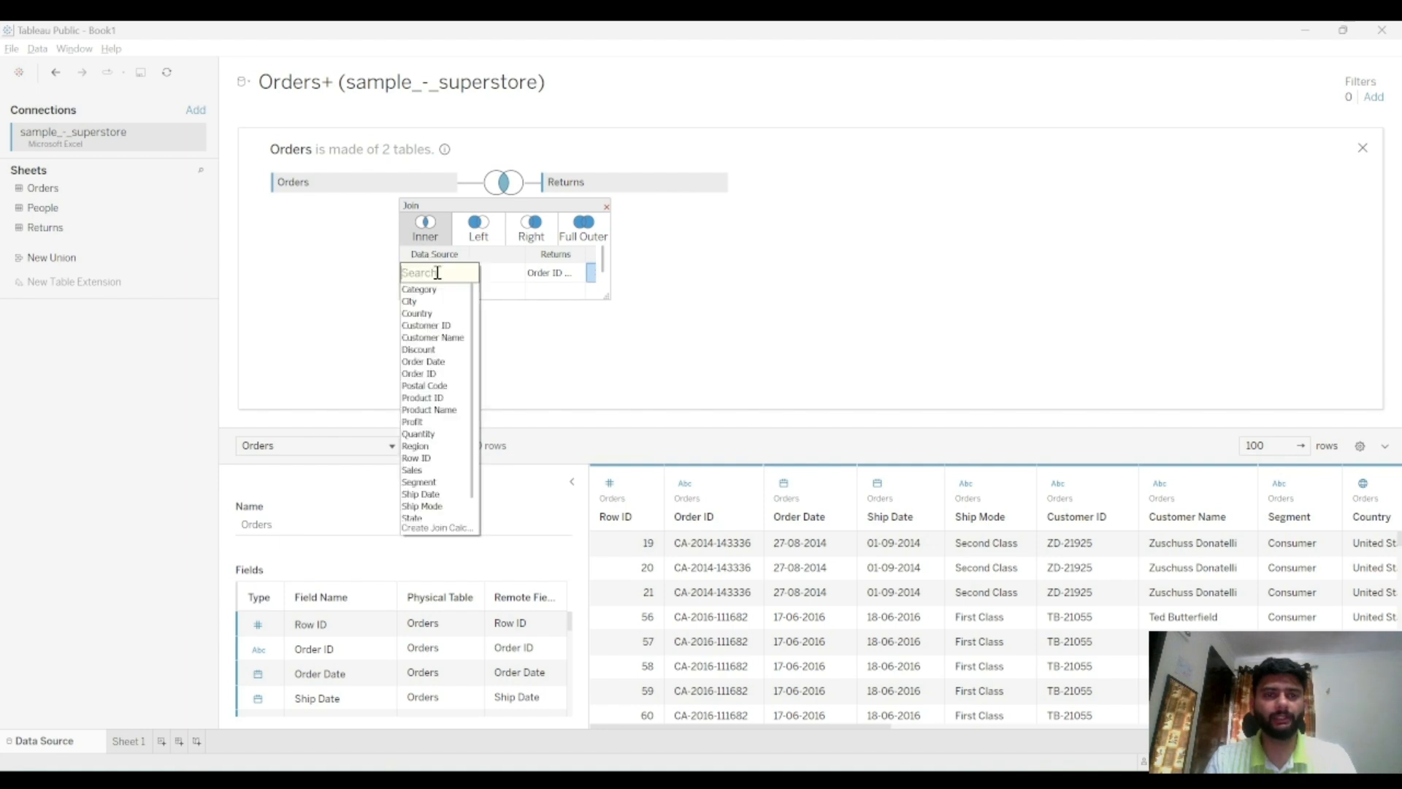
left_click(541, 318)
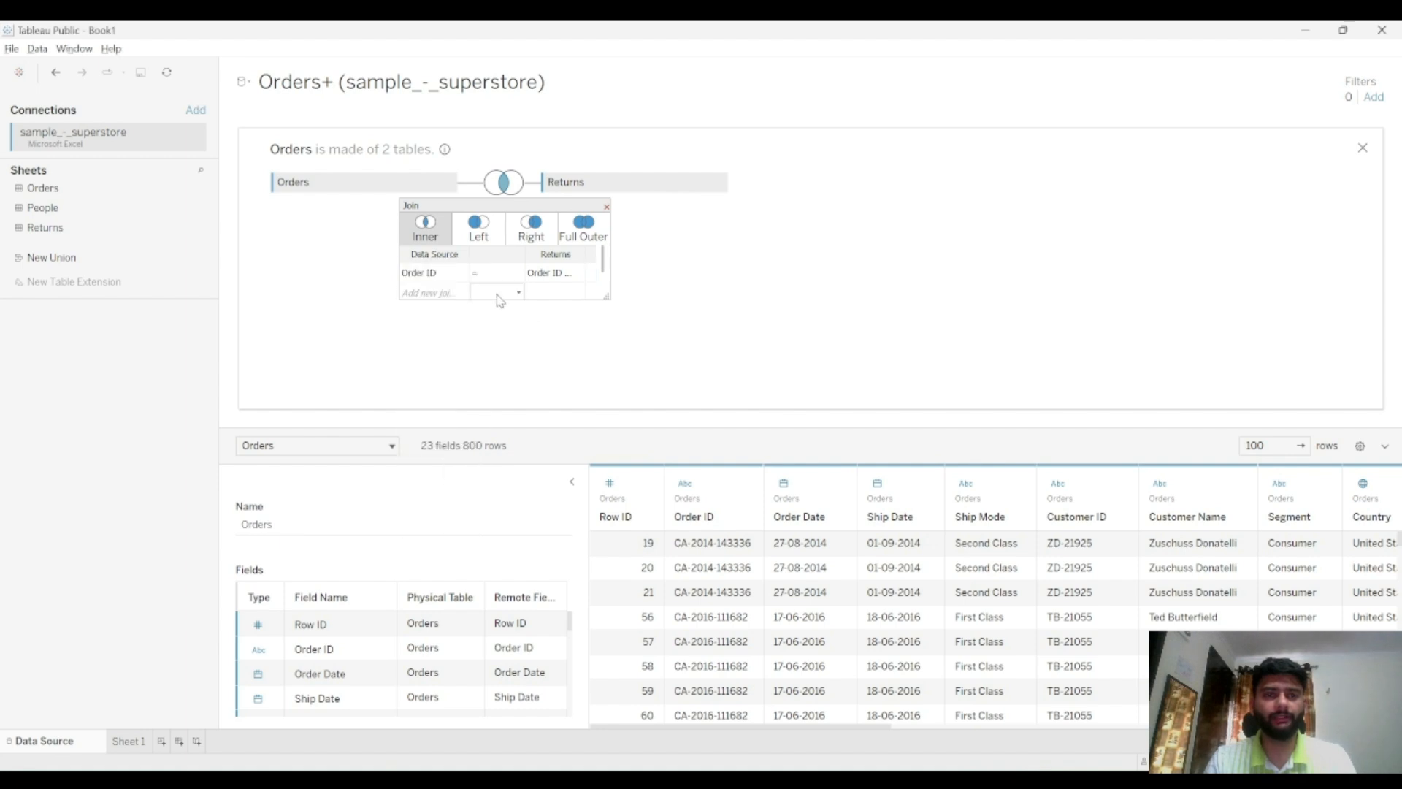
left_click(561, 278)
left_click(678, 296)
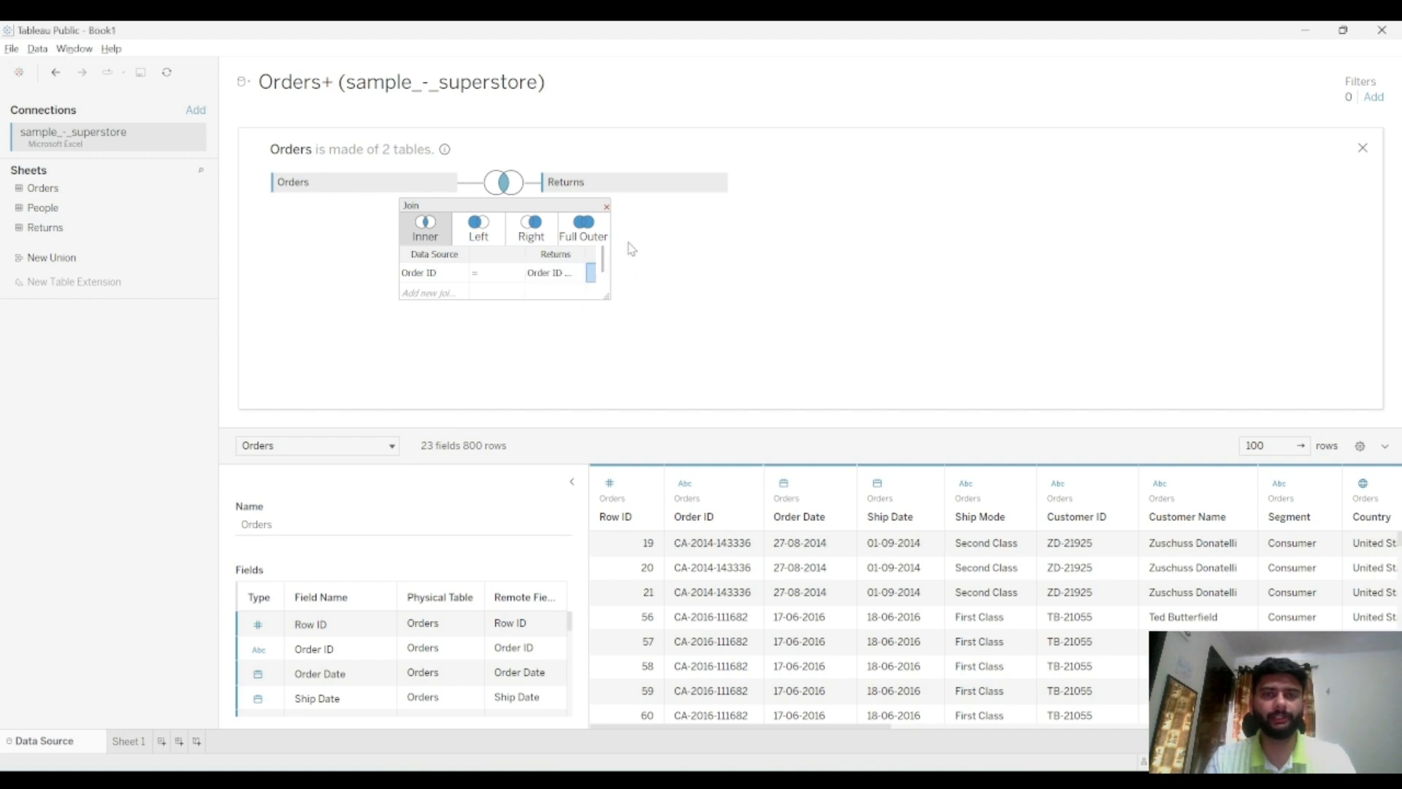
left_click(605, 207)
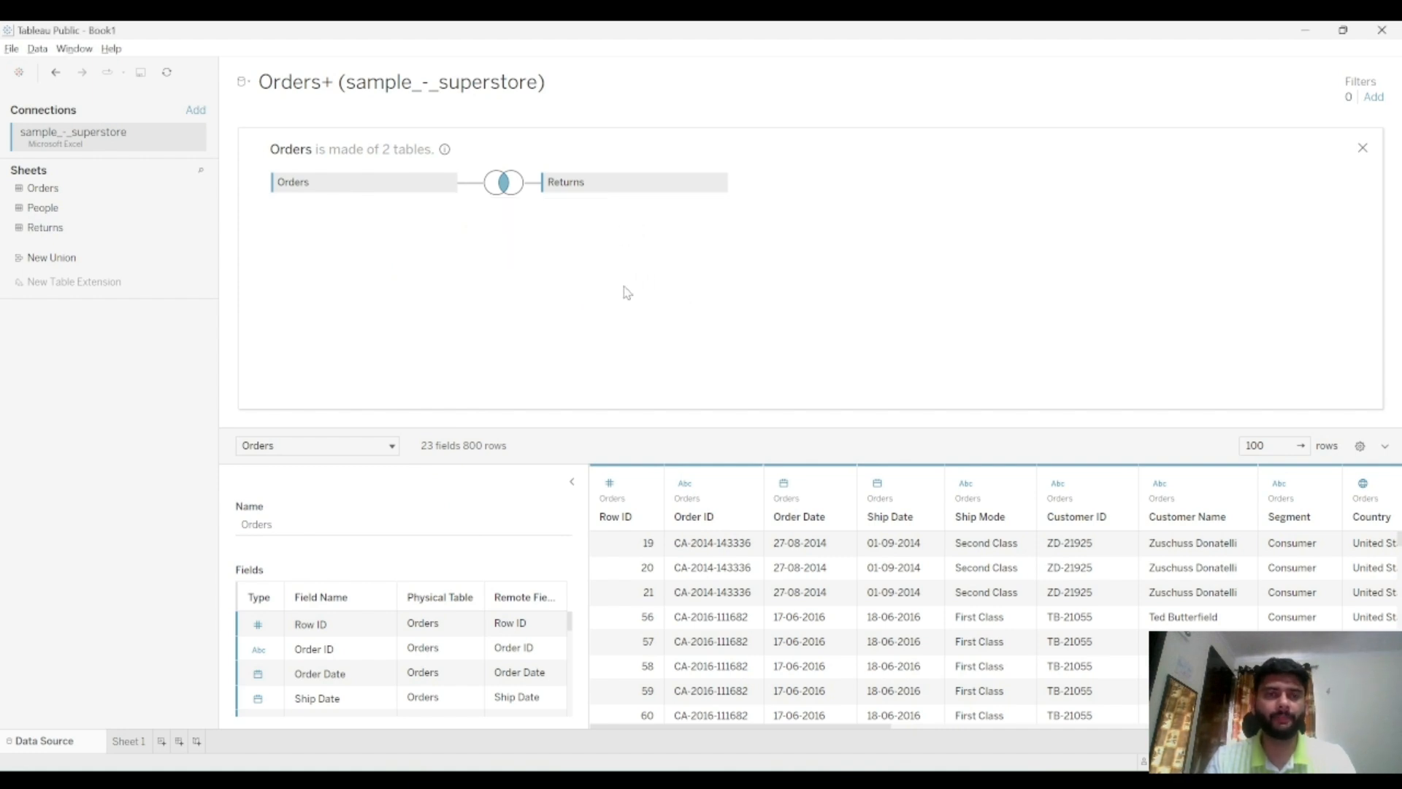
key("alt+Tab")
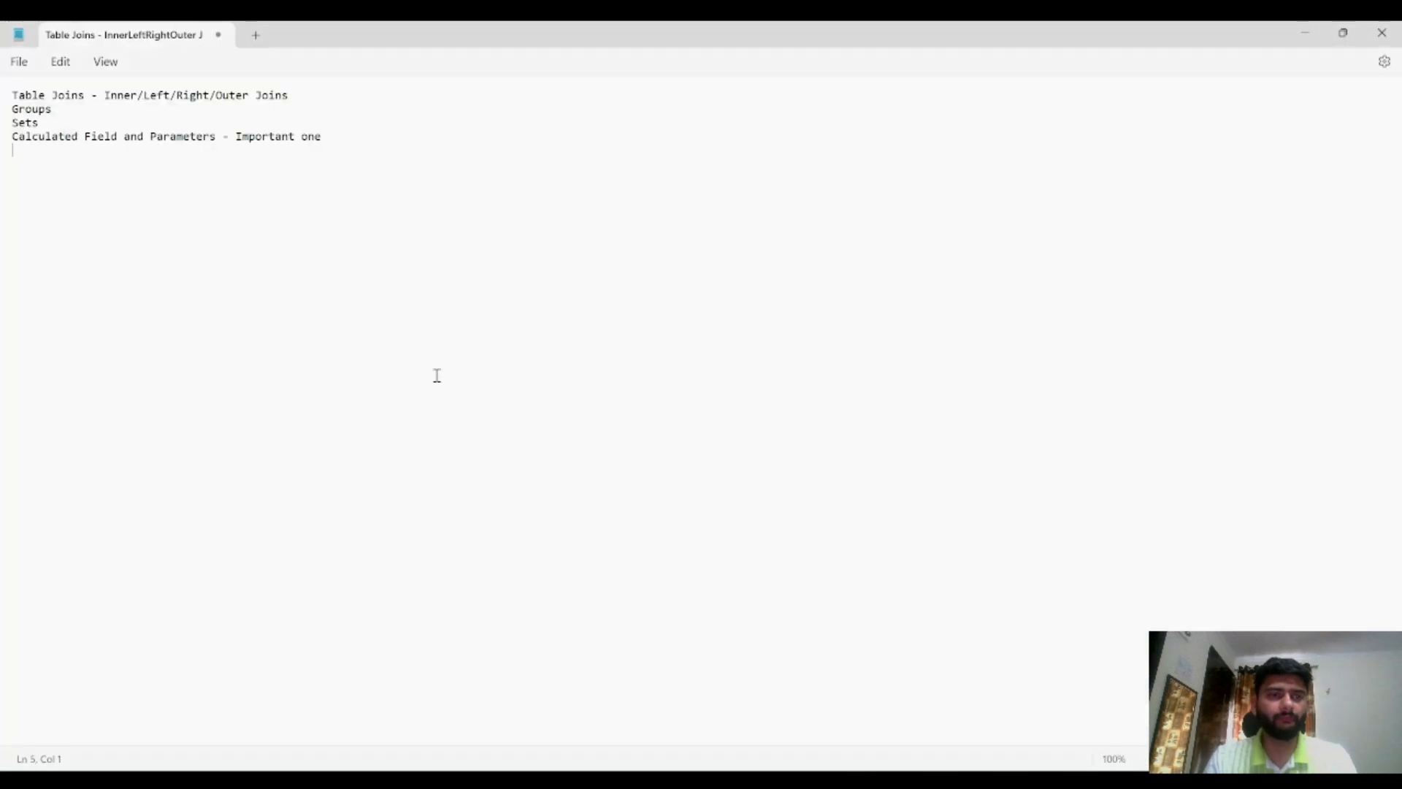
left_click(103, 137)
key("alt+Tab")
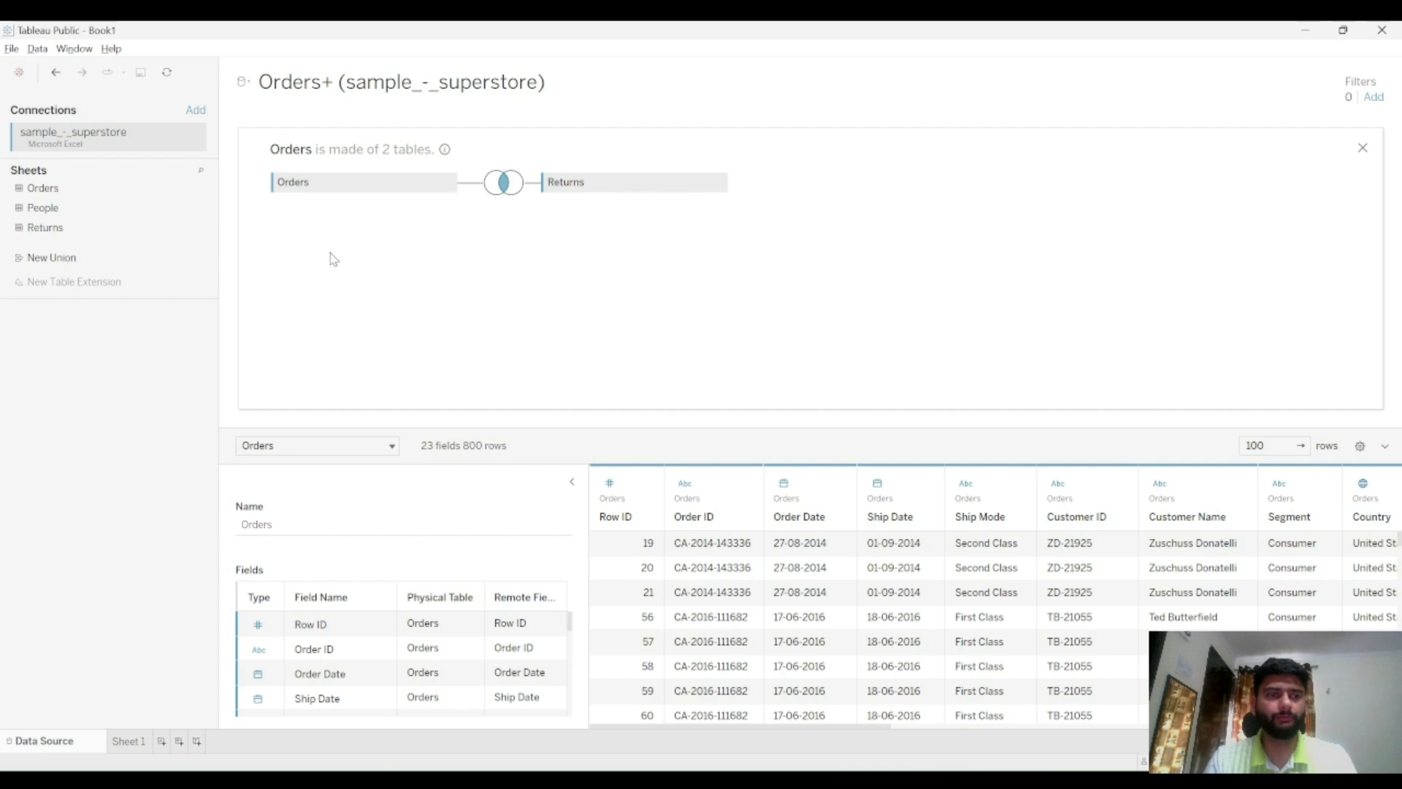
Revert the data source to the Orders table alone and open Sheet 1
key("ctrl+z")
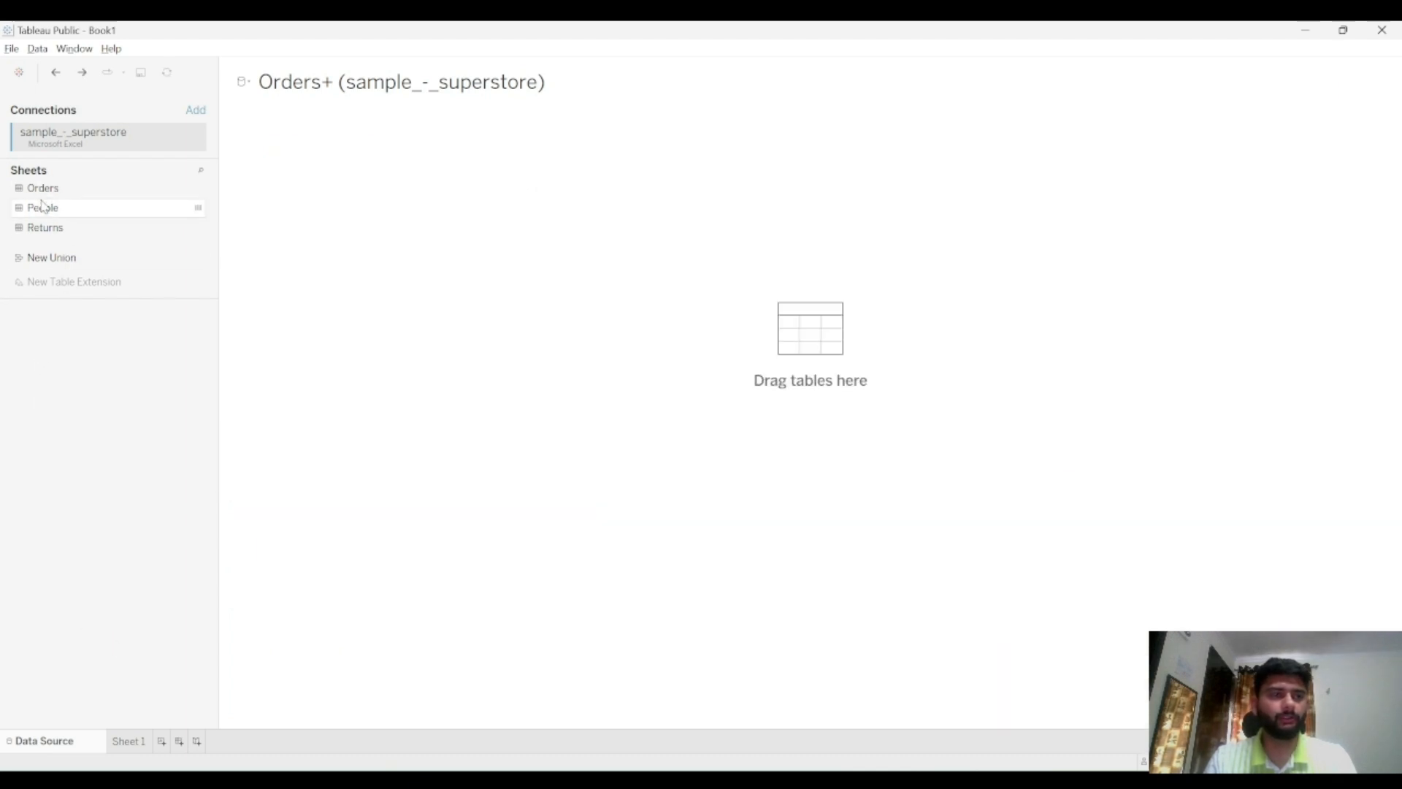
key("ctrl+y")
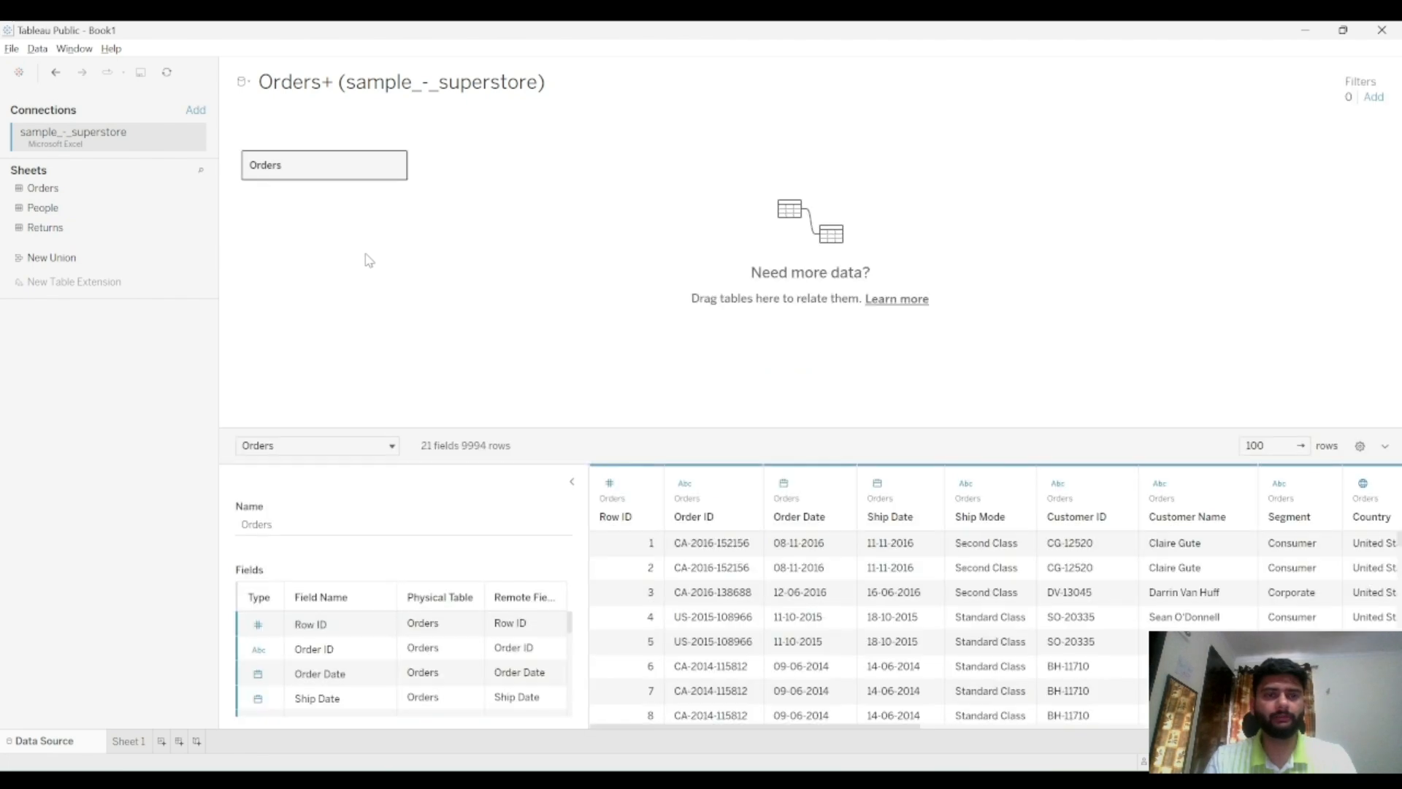
left_click(132, 734)
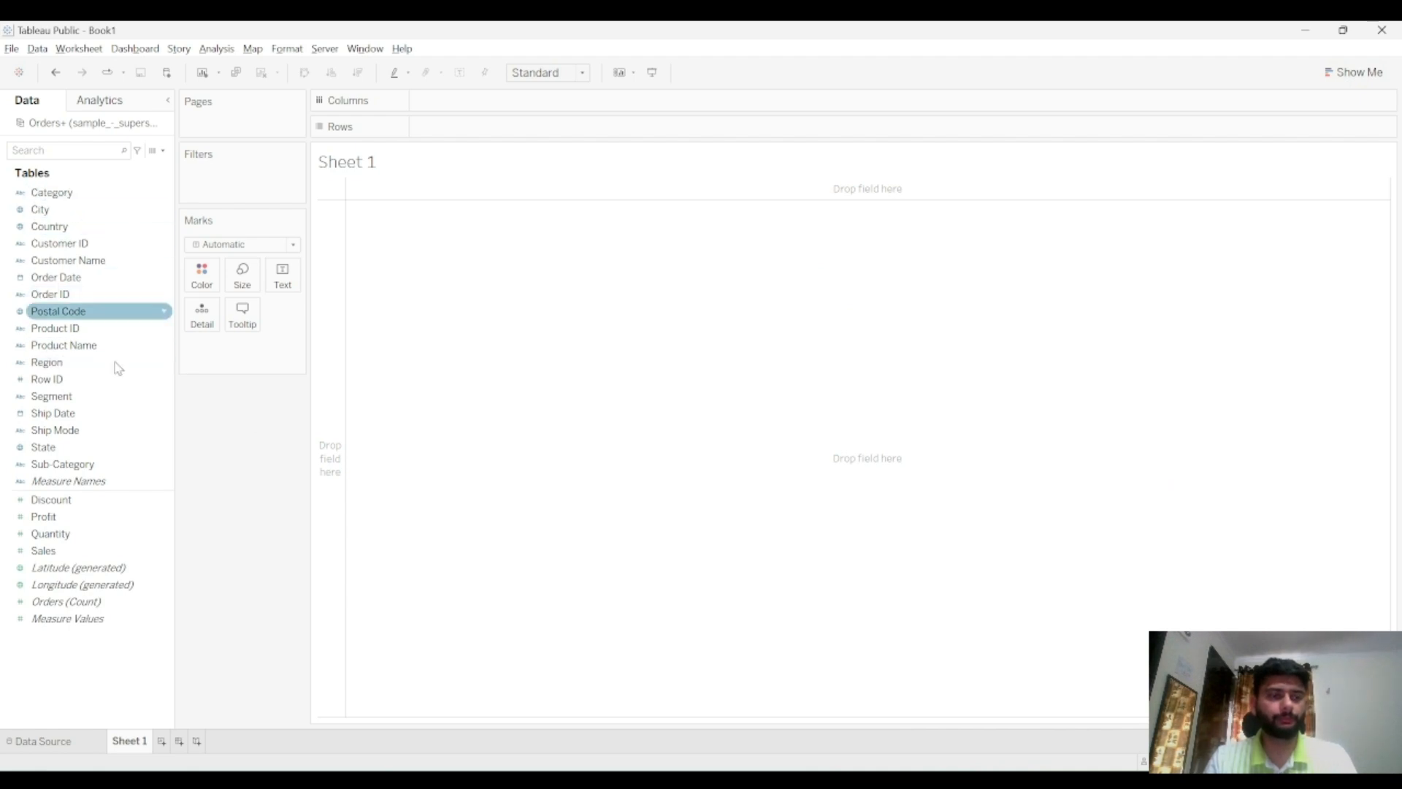
Build a bar chart with State on Columns and Profit on Rows
double_click(109, 447)
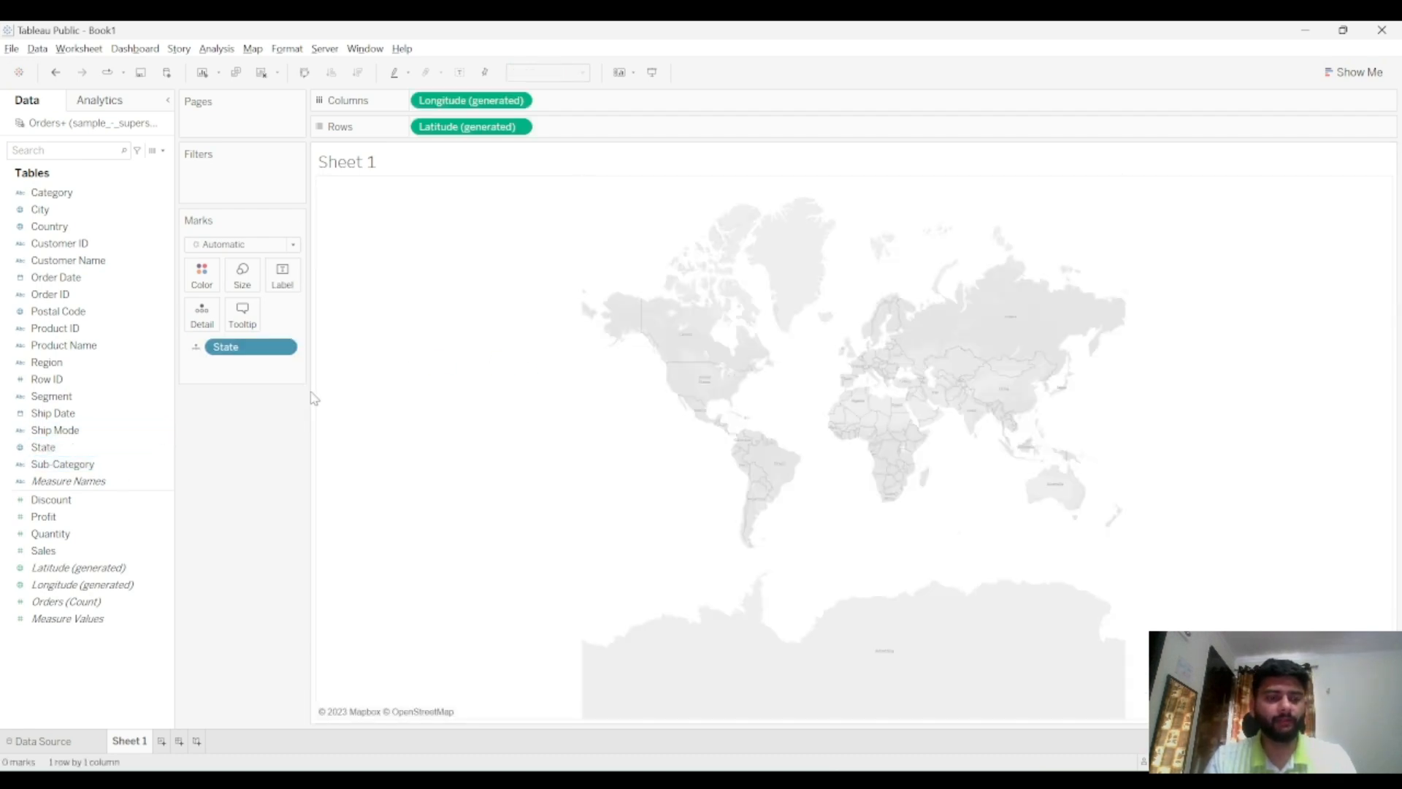
key("ctrl+z")
left_click_drag(86, 460, 460, 109)
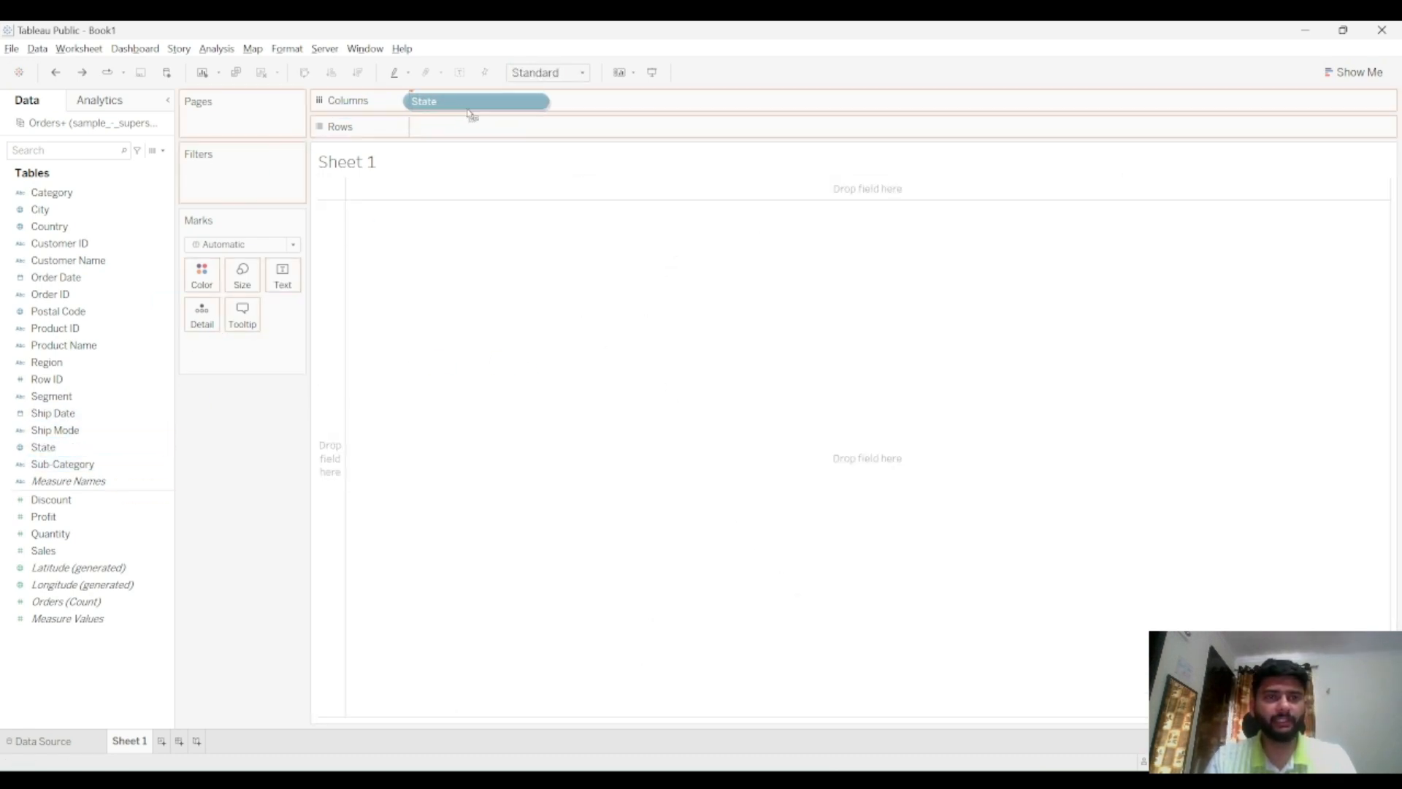
left_click_drag(44, 516, 465, 137)
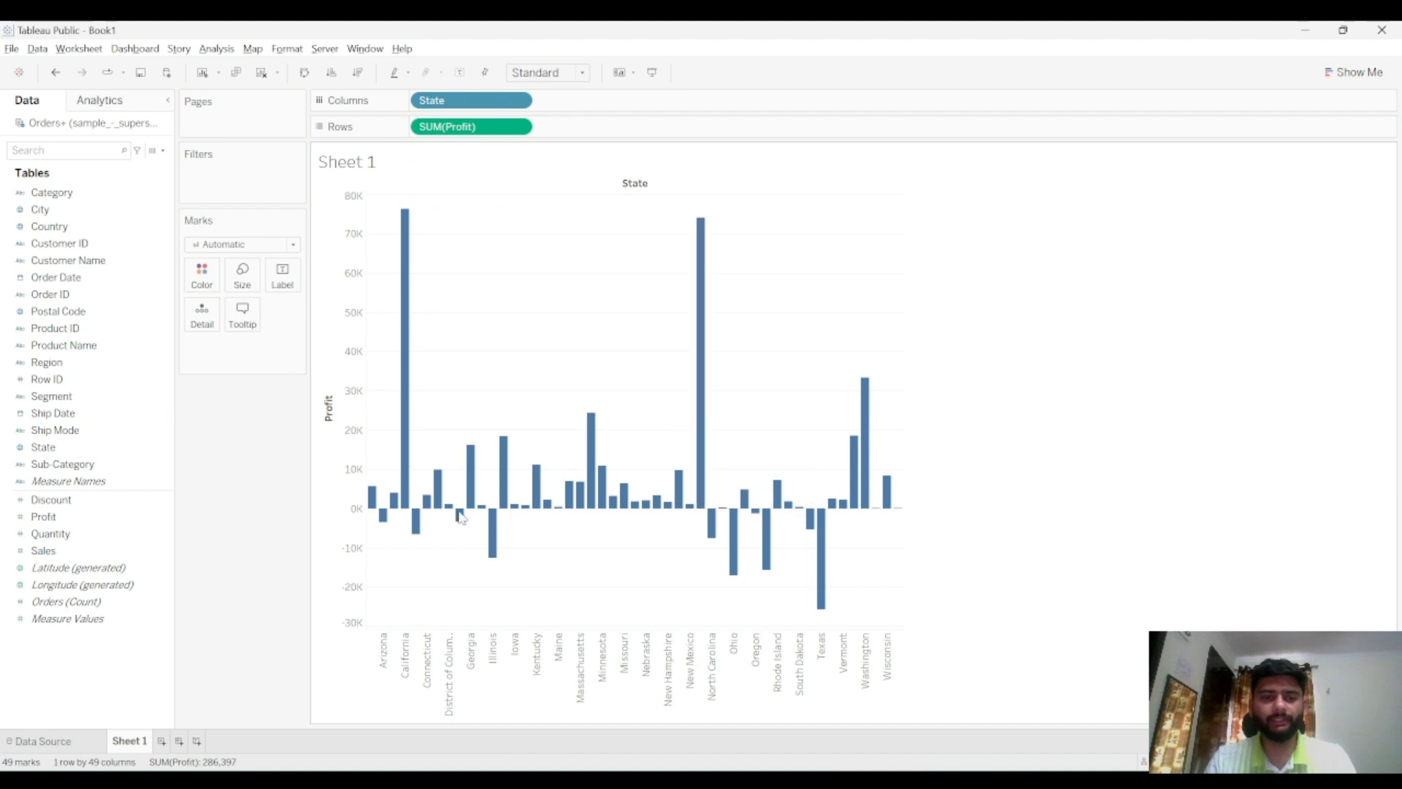
Set the view to fit Entire View
left_click(563, 76)
left_click(540, 131)
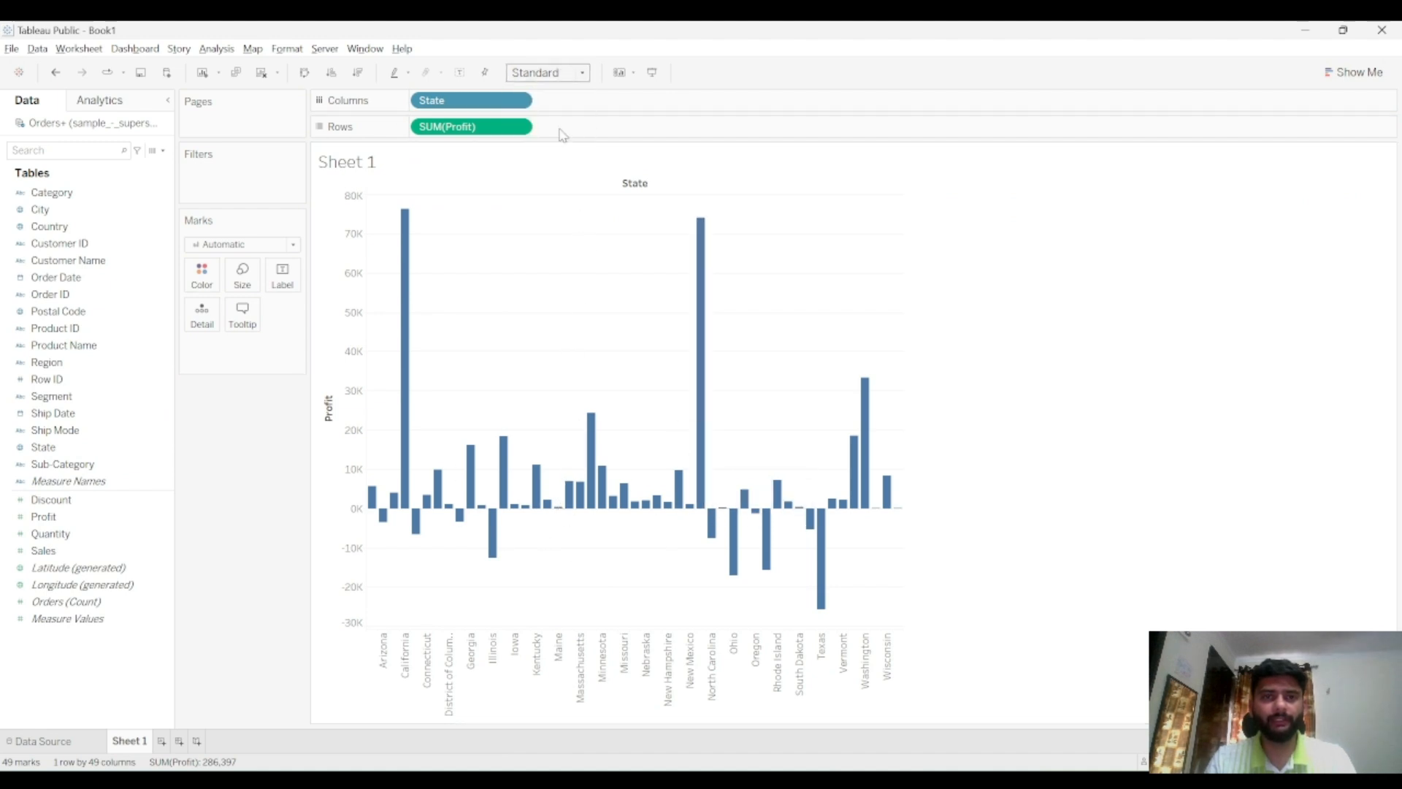
mouse_move(443, 478)
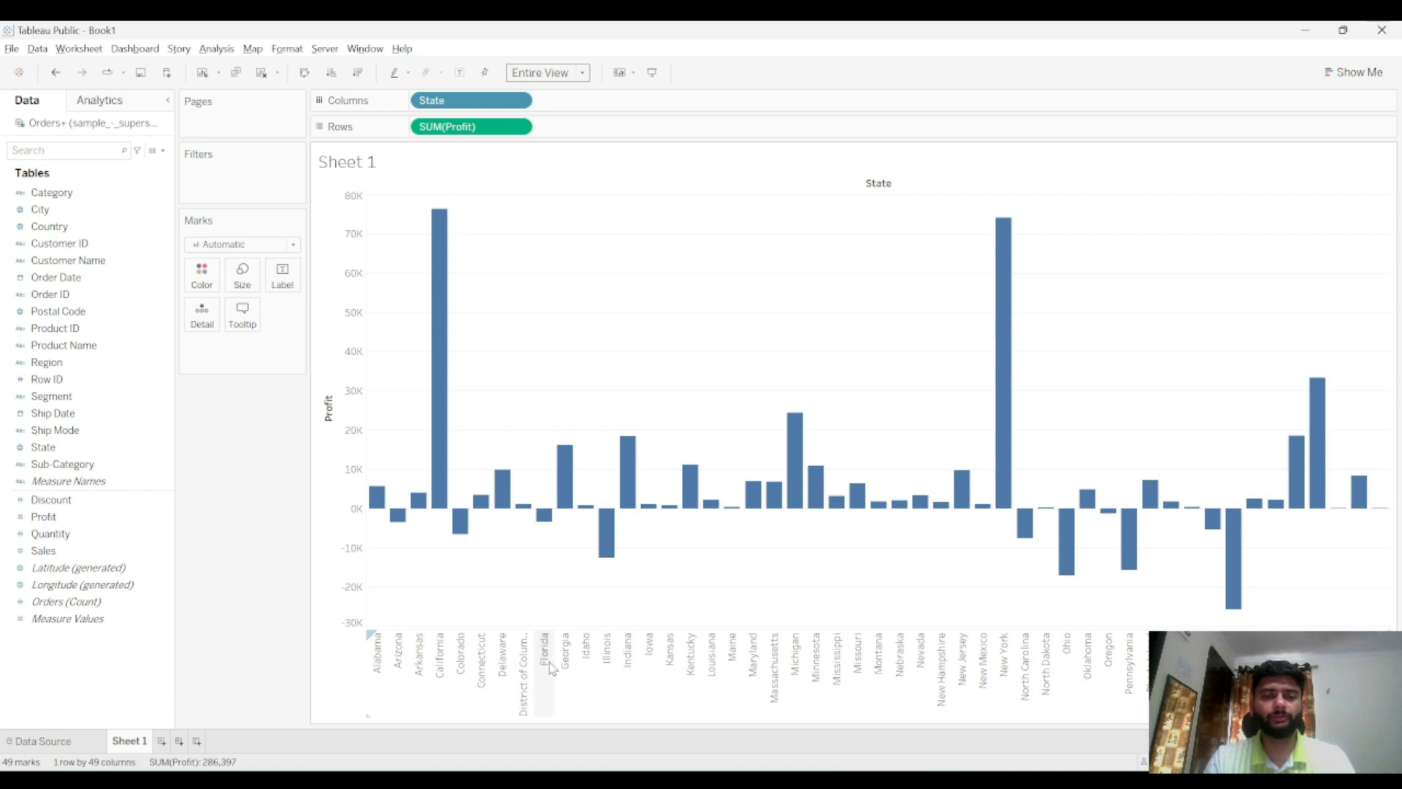
mouse_move(551, 527)
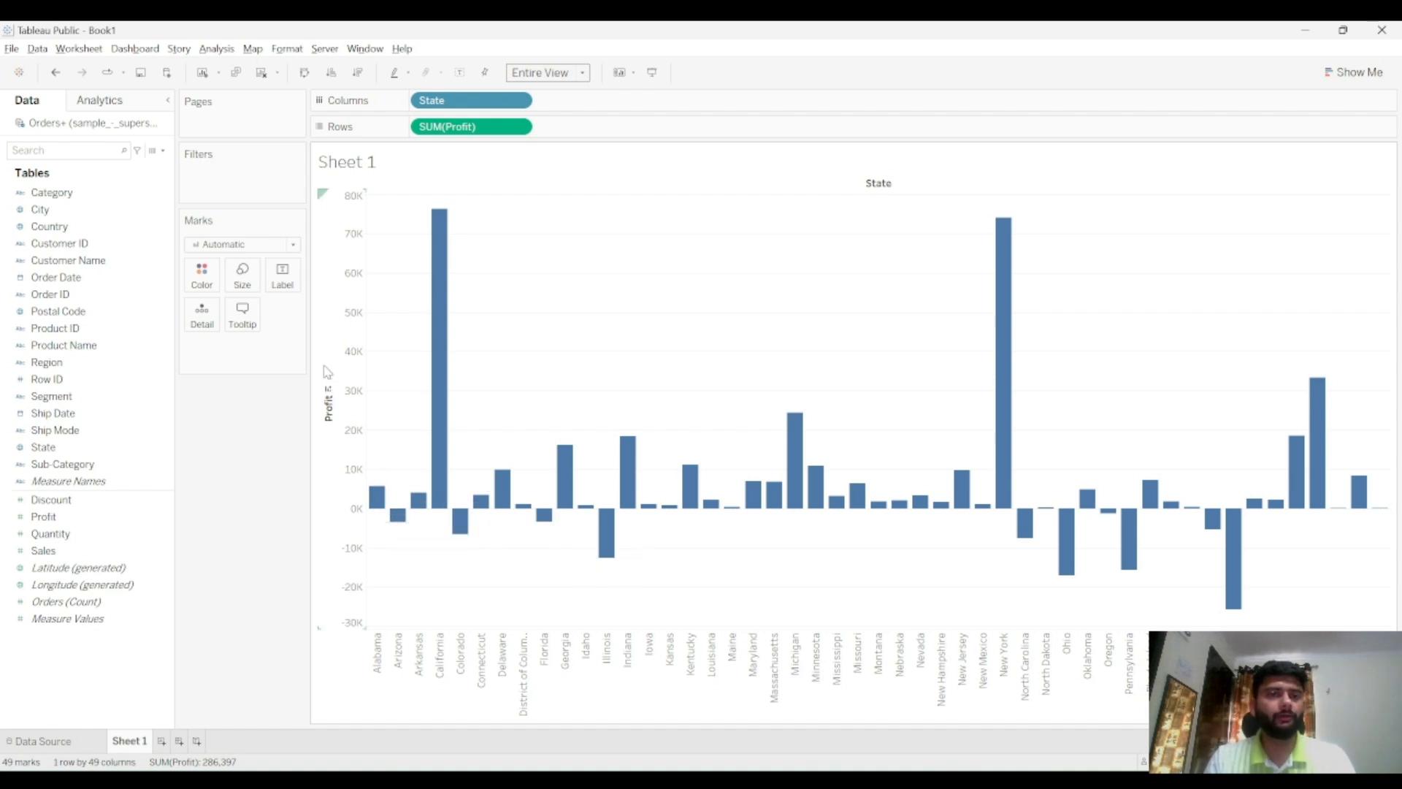
Start a new group on the State field and select Alabama, Arkansas, Connecticut, District of Columbia and Idaho
right_click(164, 454)
mouse_move(219, 572)
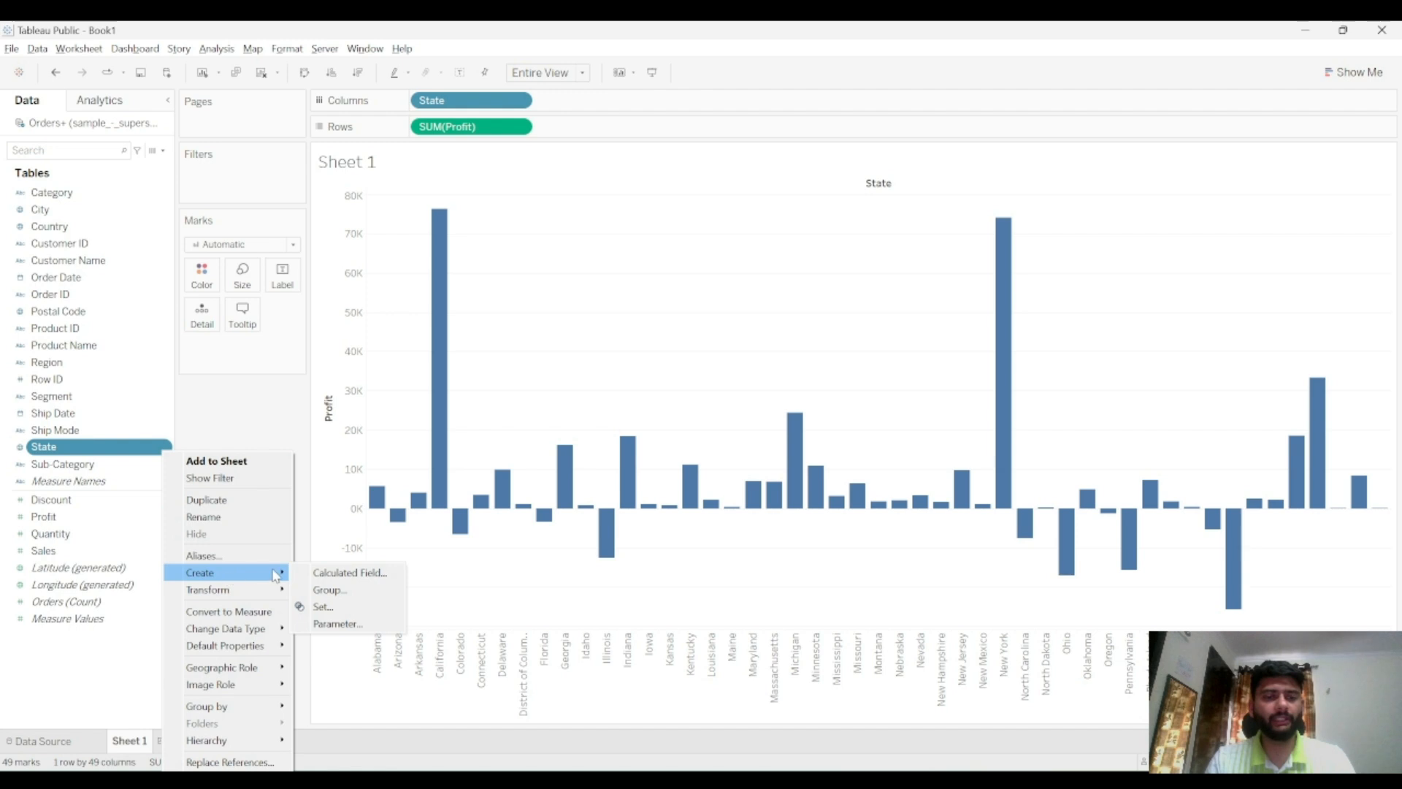
left_click(326, 590)
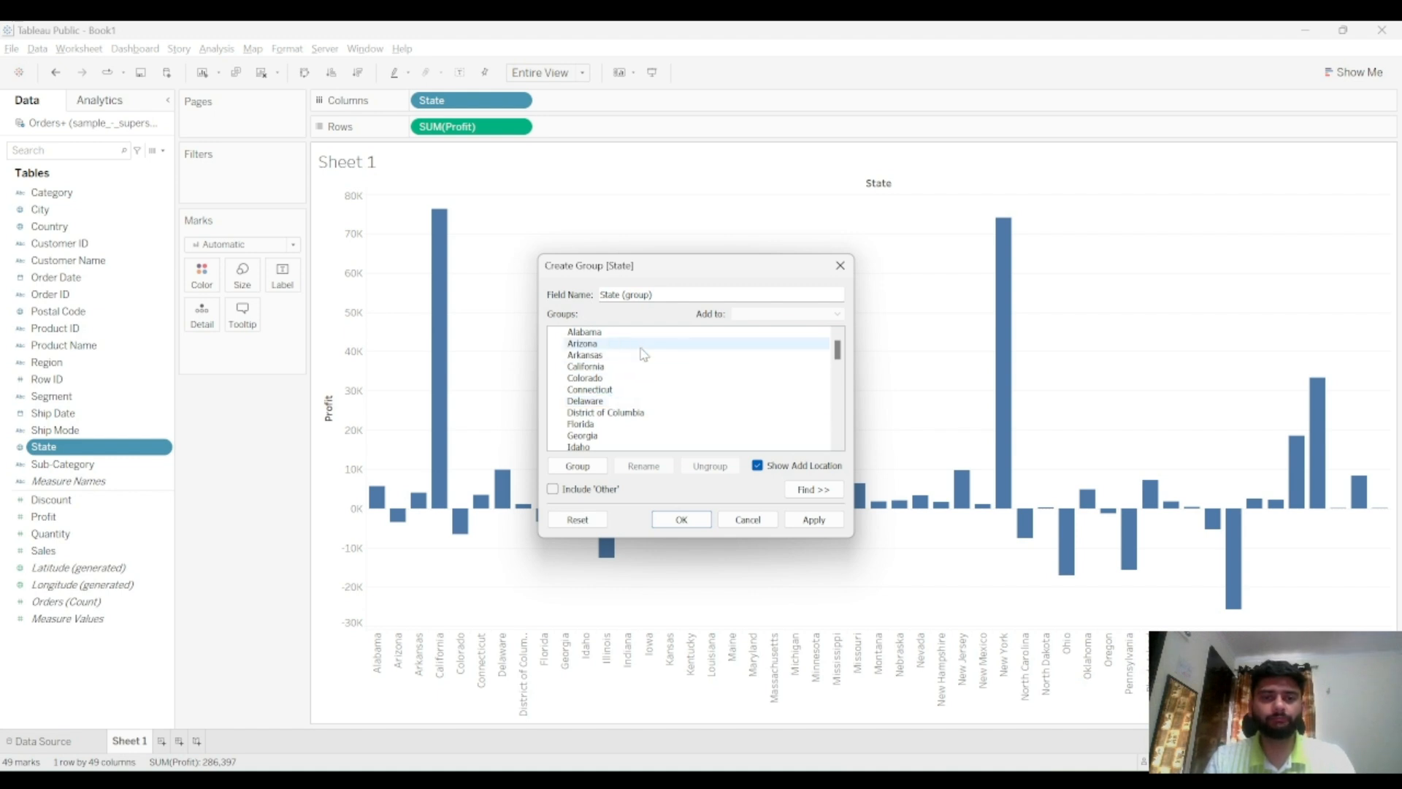
left_click(623, 333)
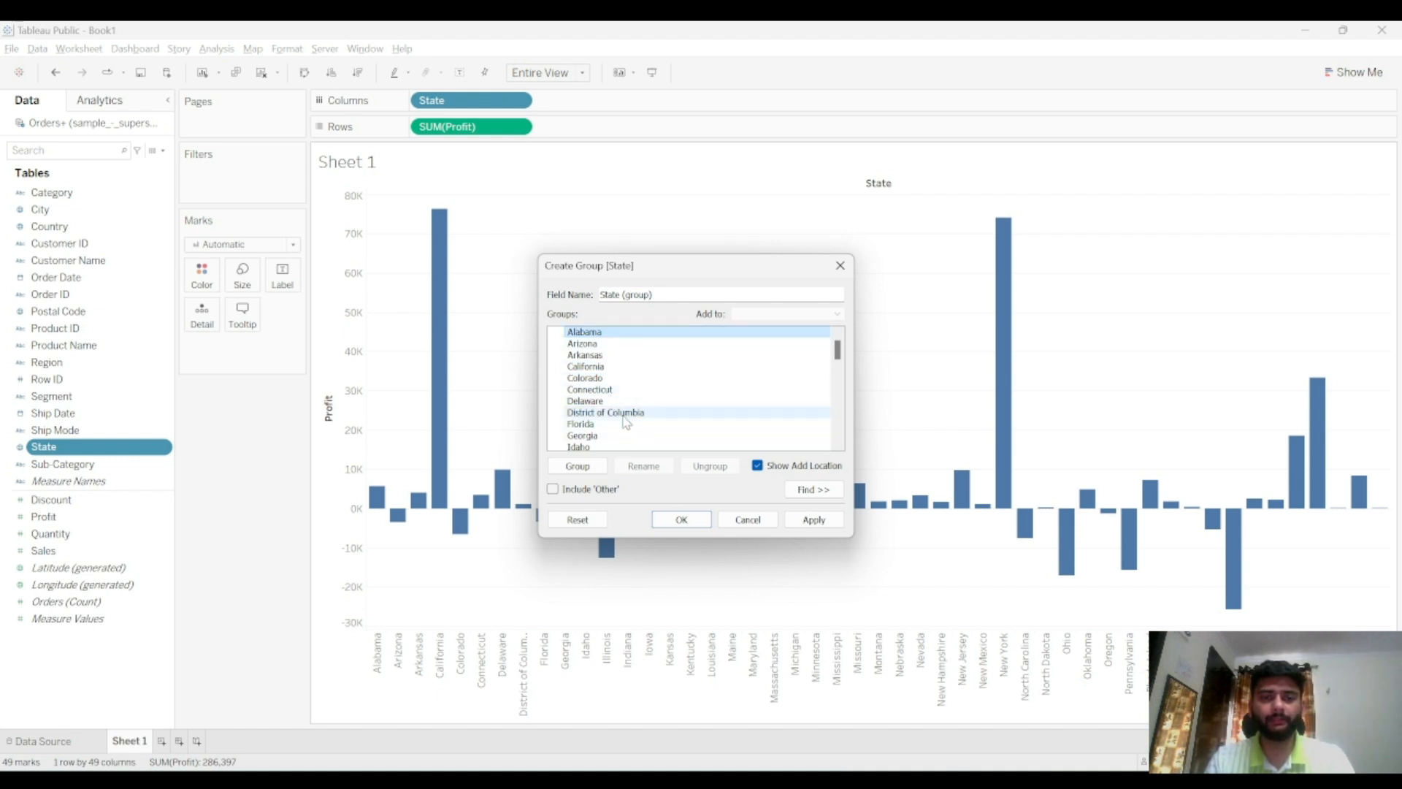
left_click(624, 414, "shift")
left_click(642, 379)
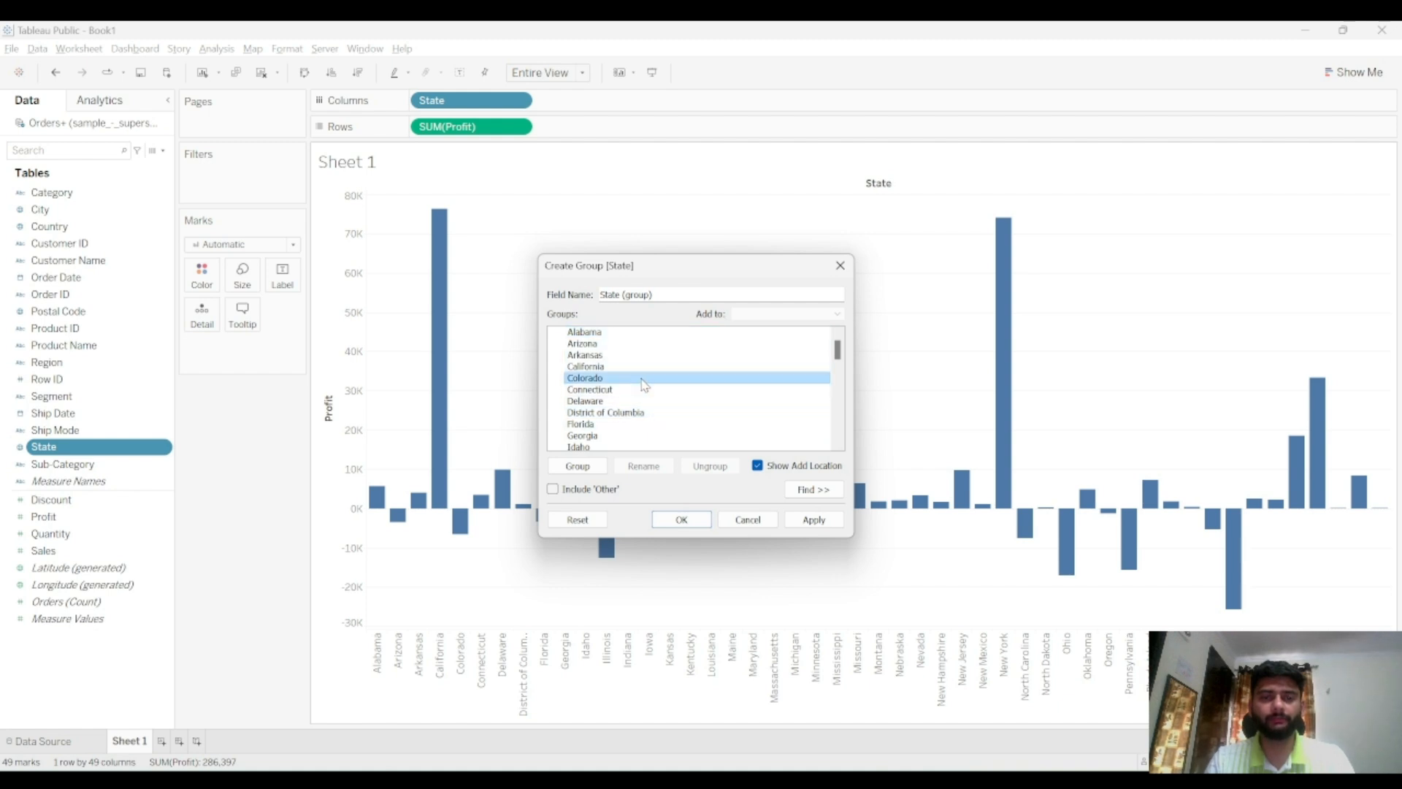
left_click(616, 334)
left_click(626, 400, "shift")
left_click(633, 379)
left_click(627, 353)
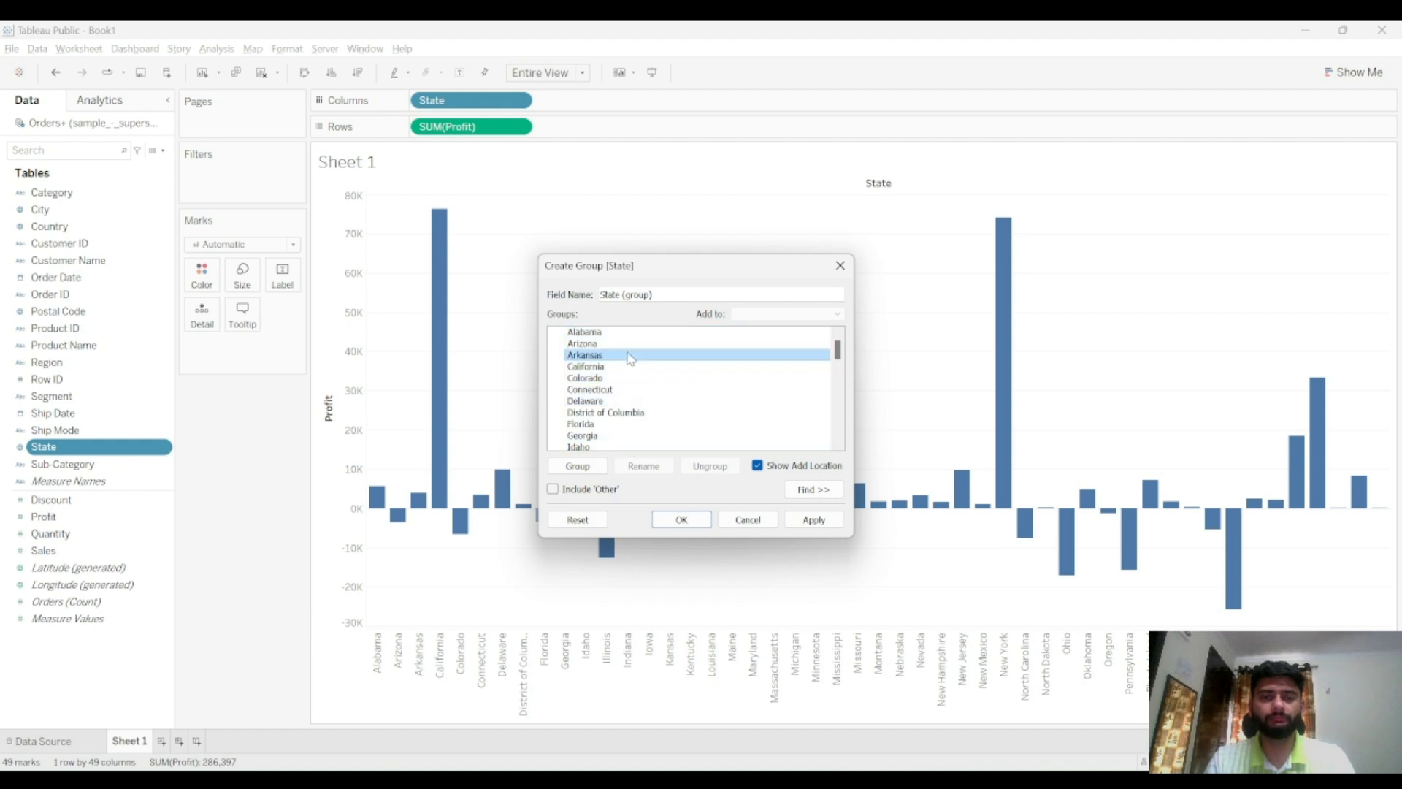
left_click(625, 389, "ctrl")
left_click(626, 413, "ctrl")
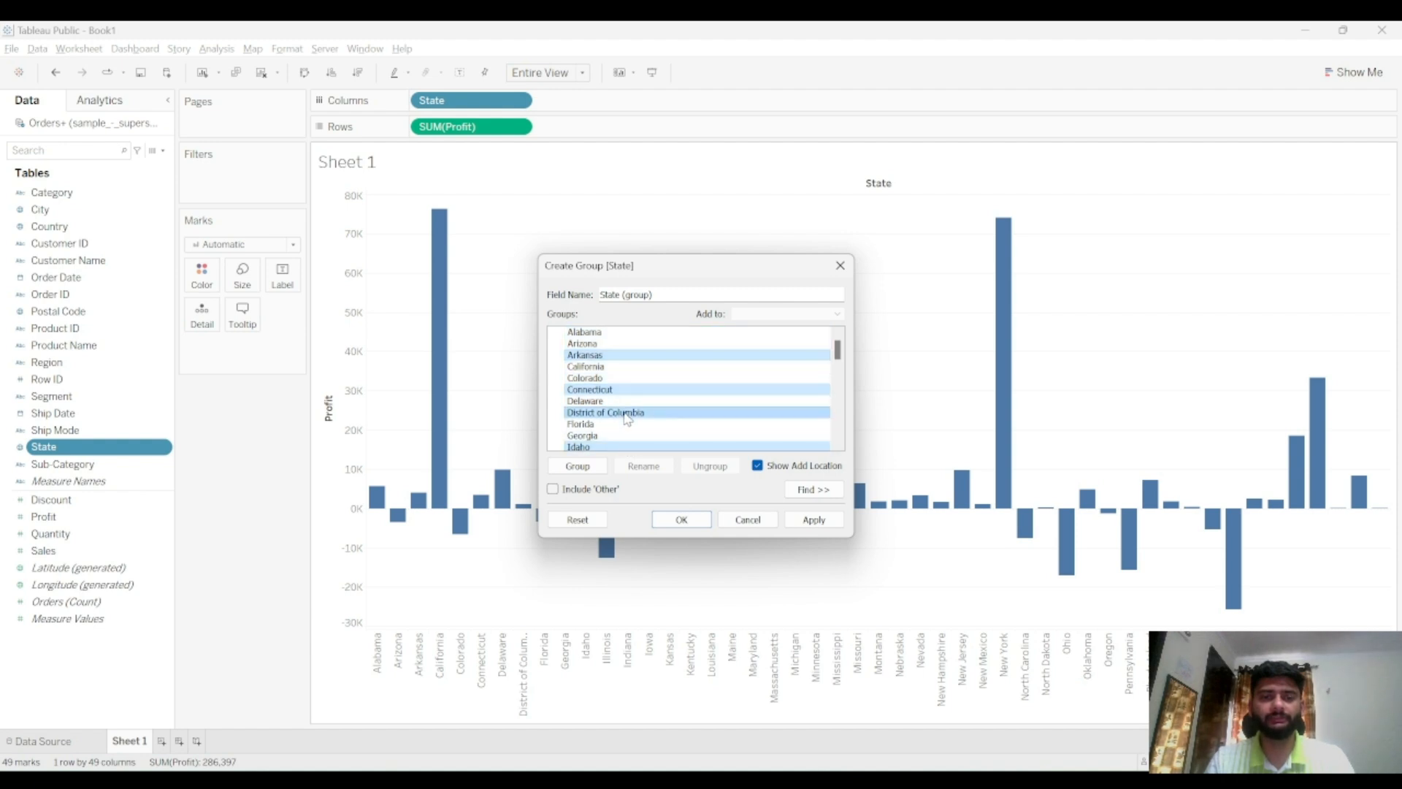
scroll(626, 412, "down", 2)
scroll(627, 380, "up", 2)
left_click(625, 333, "ctrl")
left_click(625, 378, "ctrl")
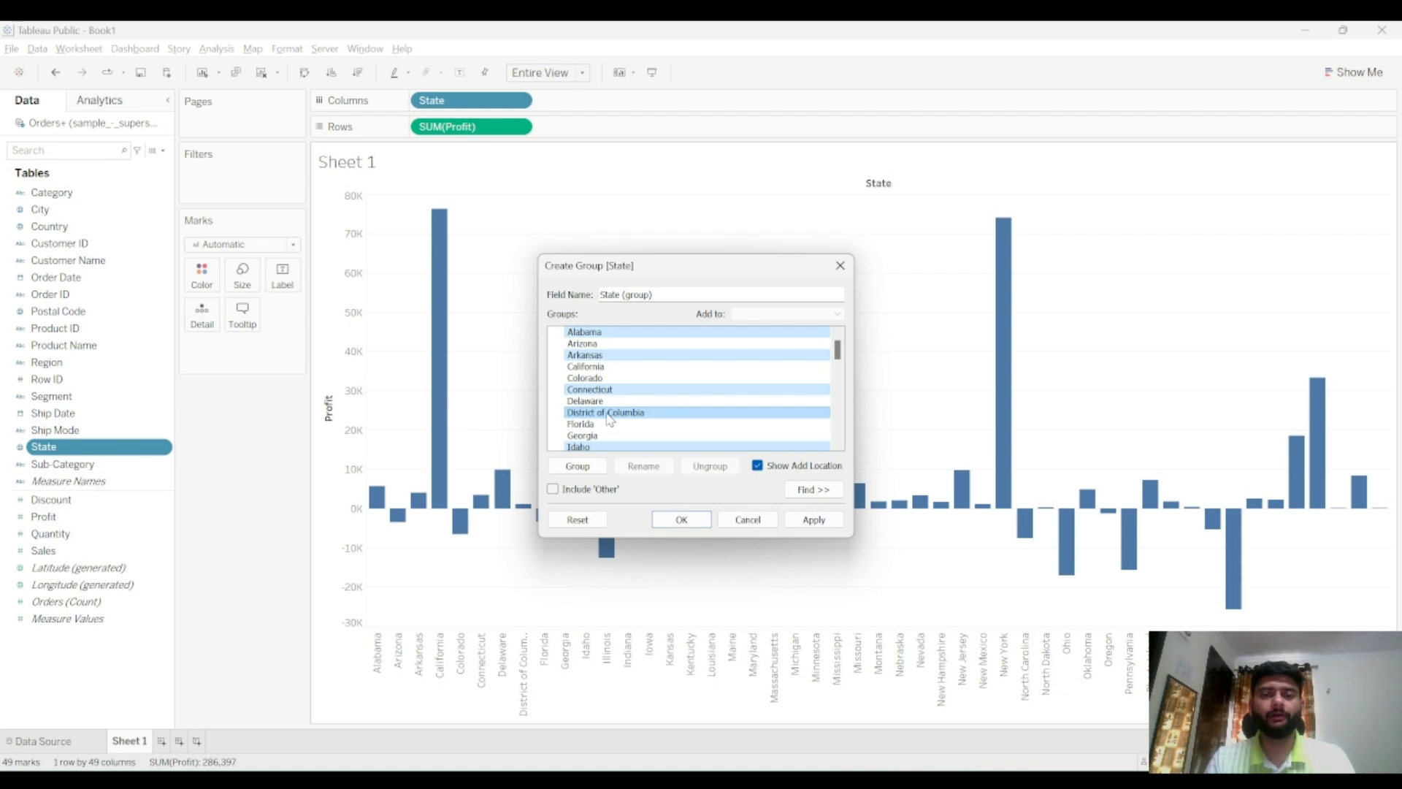
Group the selected states, name the group S1-10%, and apply the change
left_click(599, 468)
key("BackSpace")
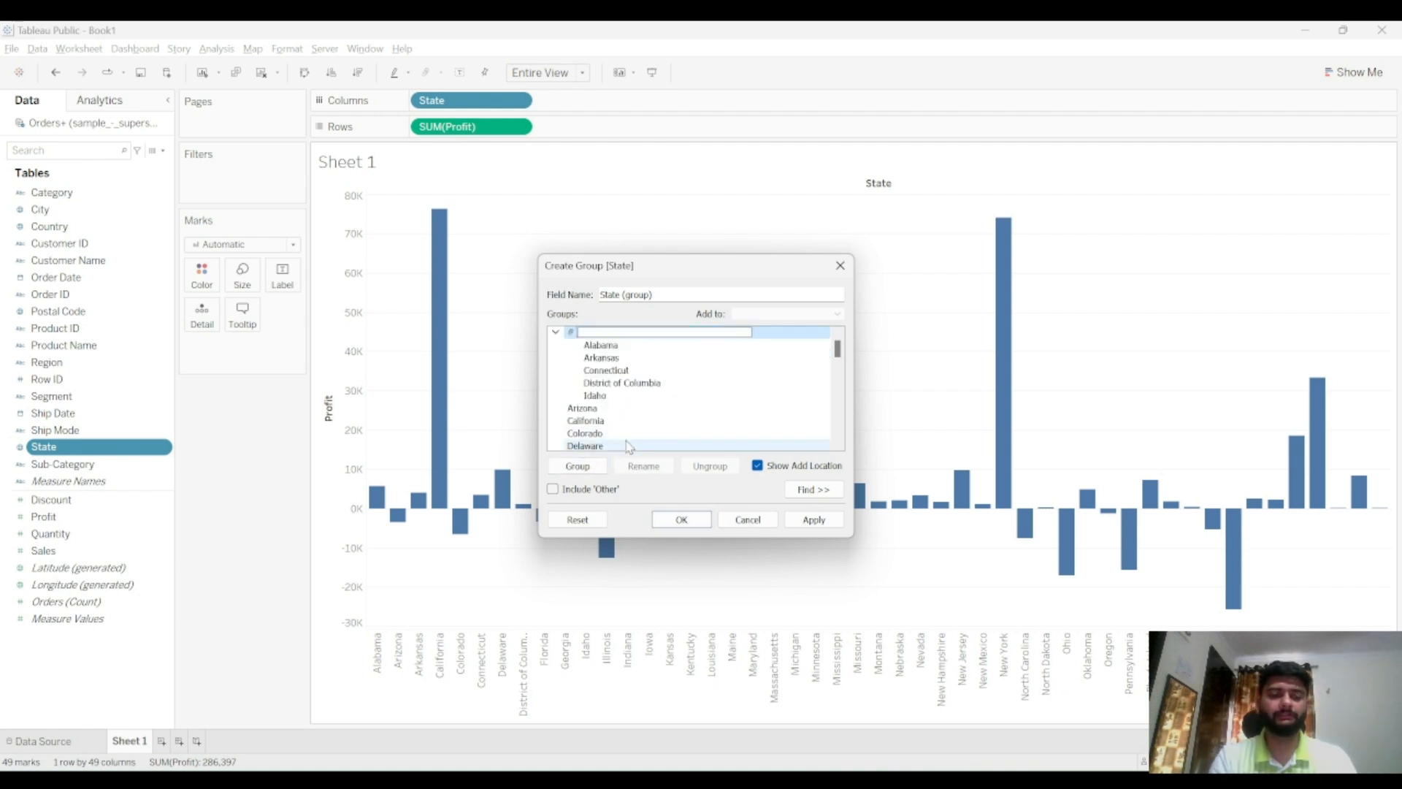
type("S")
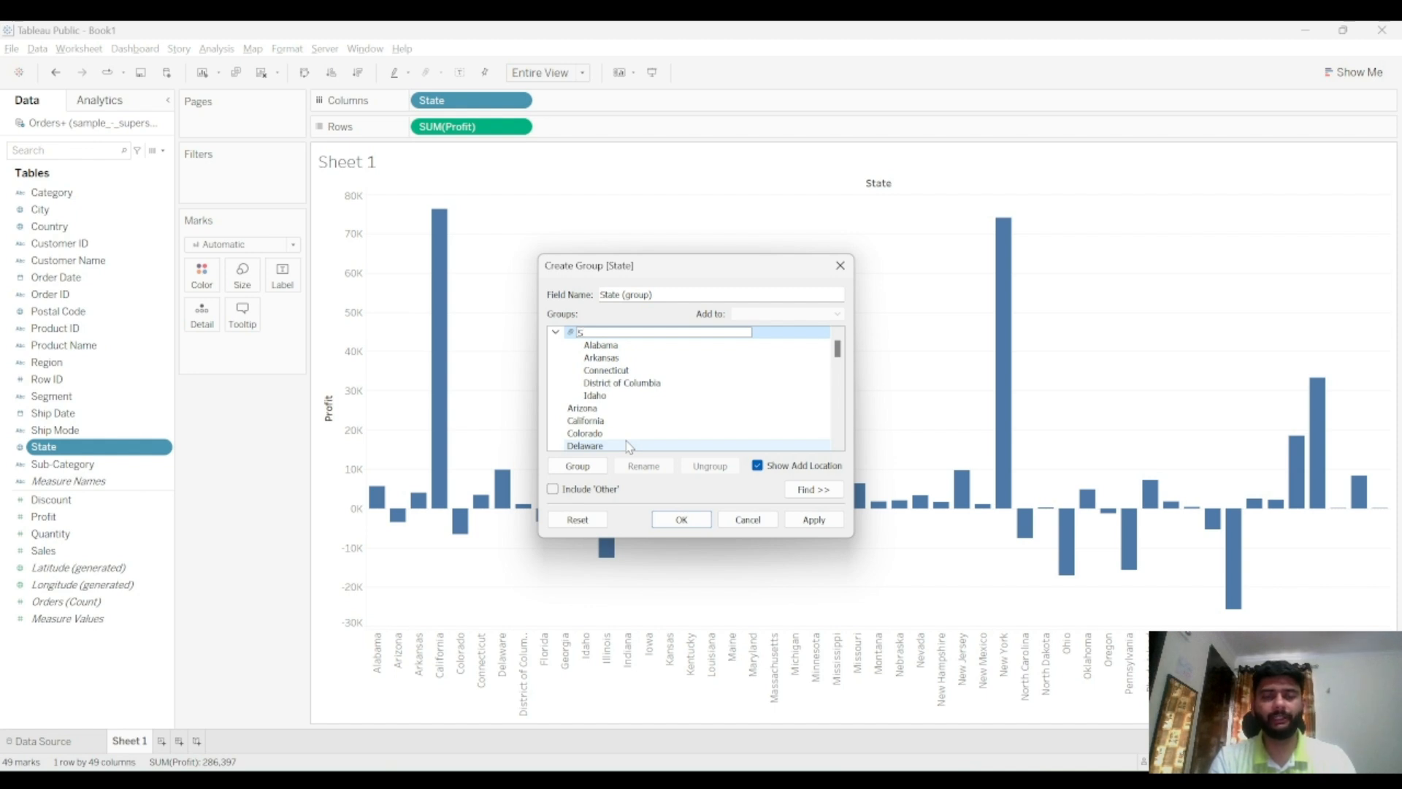
type("1-10%")
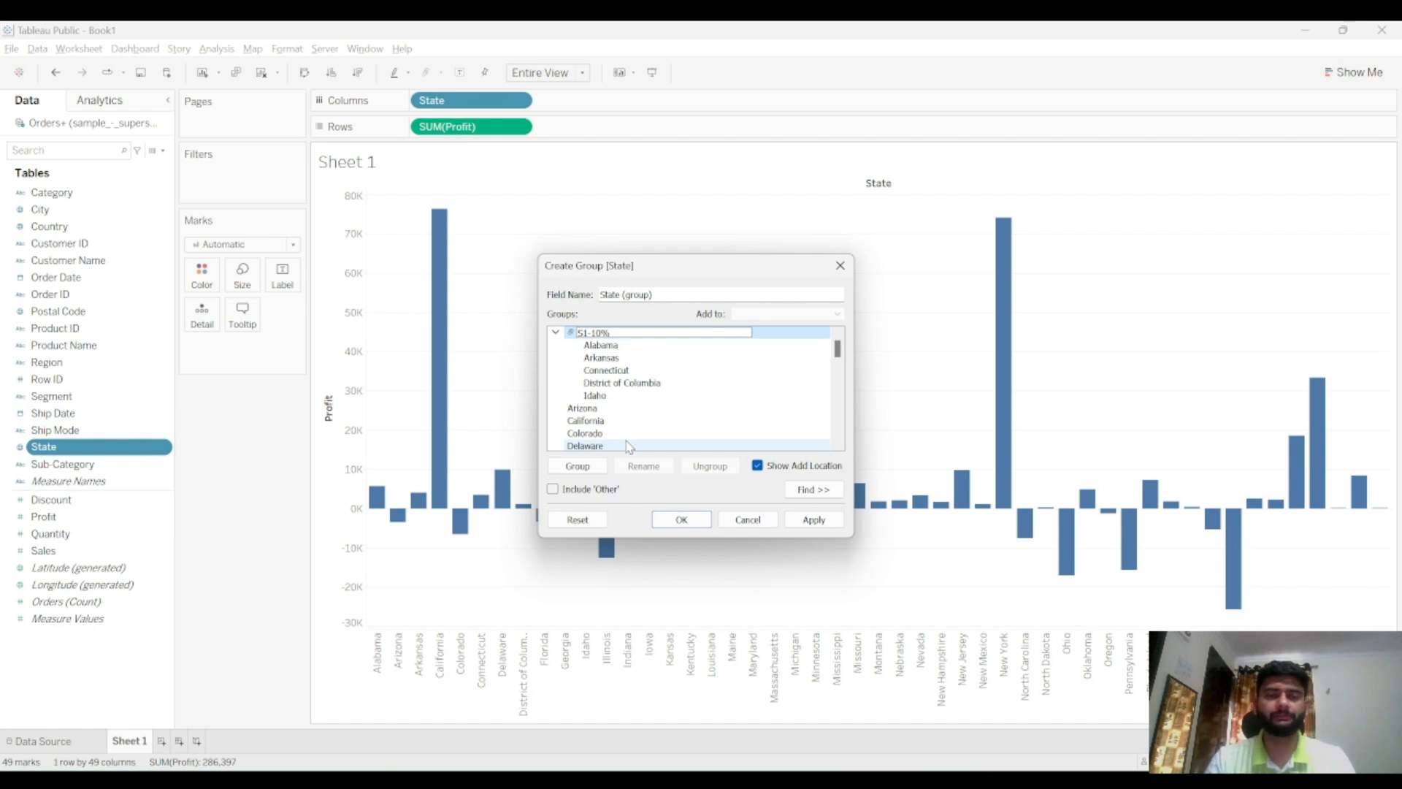
left_click(813, 519)
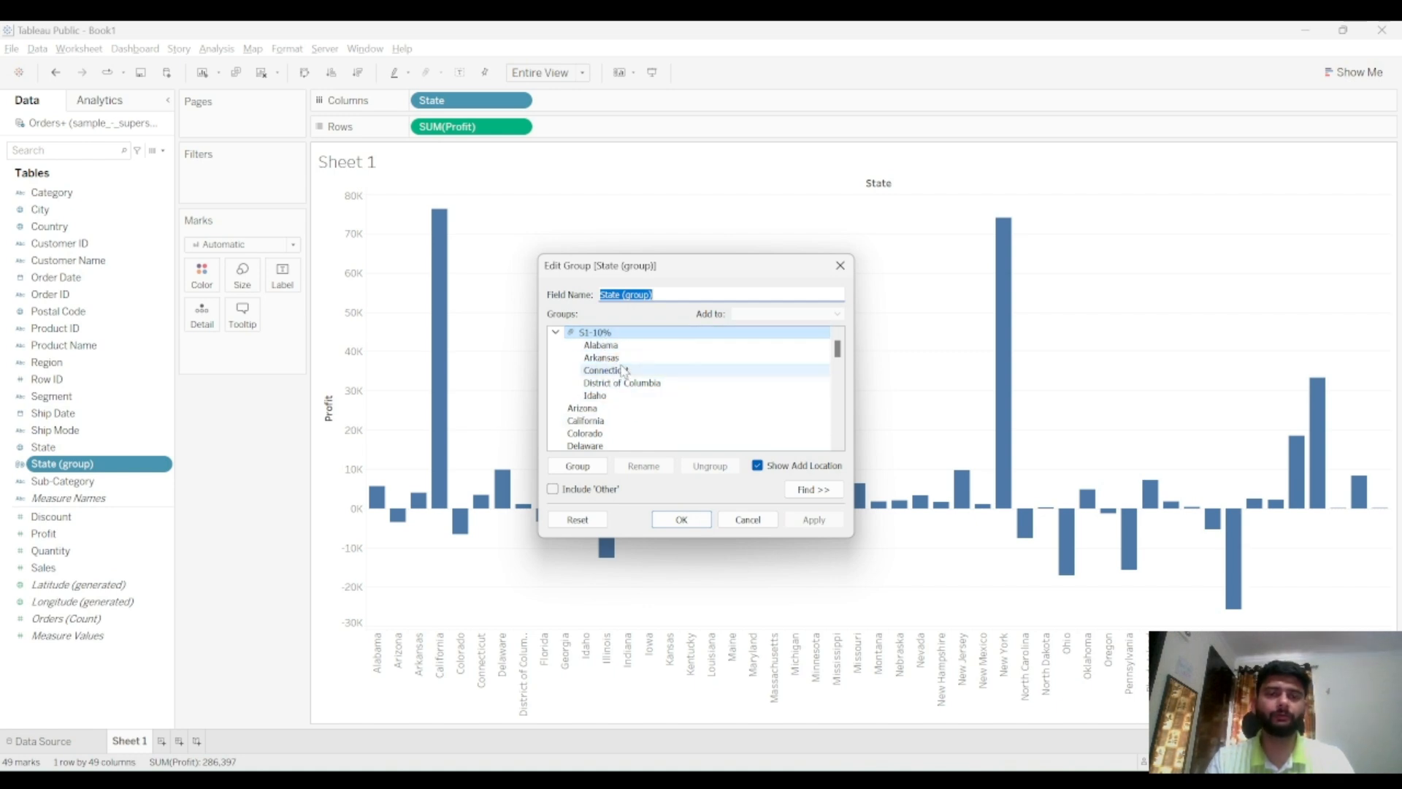
Group California, Delaware, Florida, Illinois and Iowa as S2-15% and close the group dialog
left_click(558, 333)
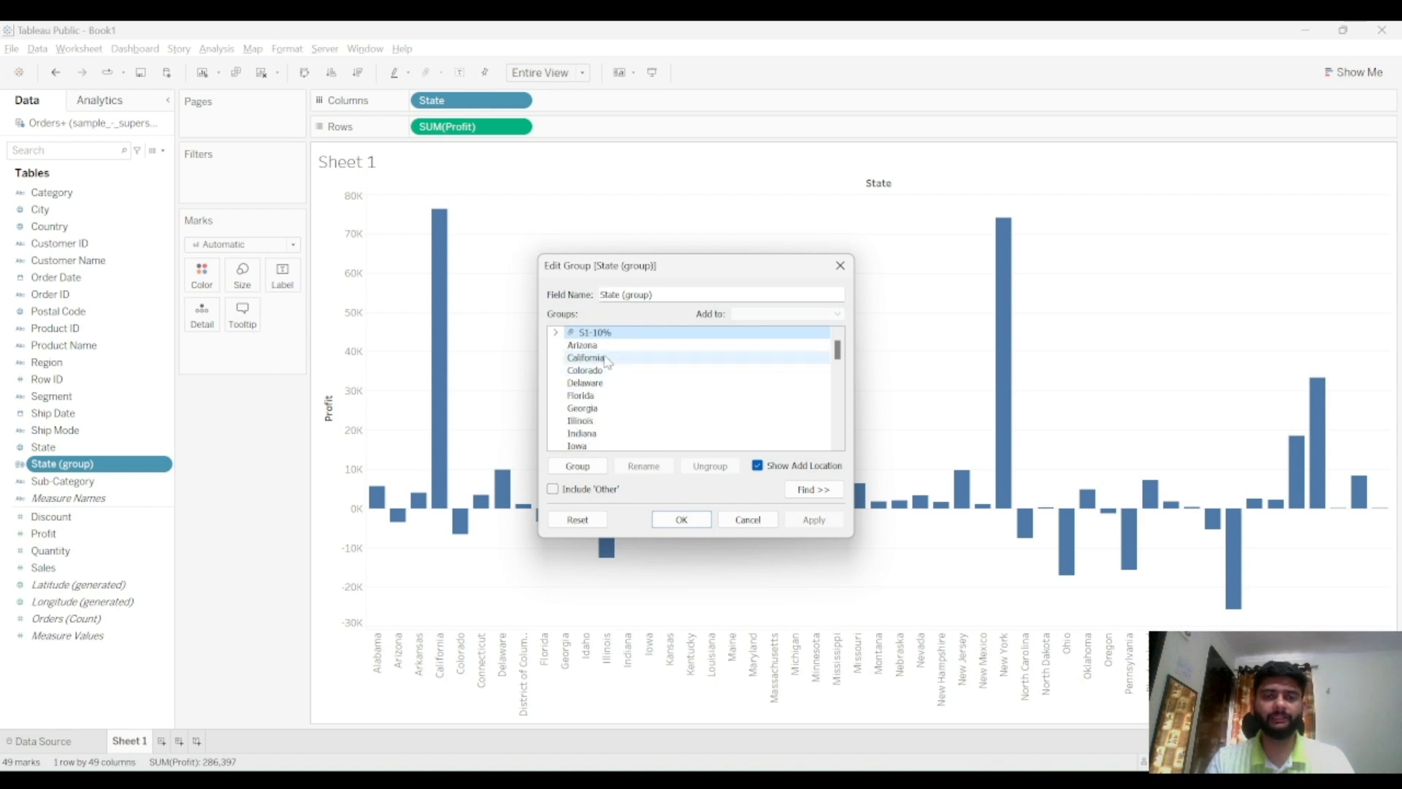
left_click(586, 358)
left_click(585, 382, "ctrl")
left_click(580, 420, "ctrl")
left_click(607, 446, "ctrl")
left_click(588, 395, "ctrl")
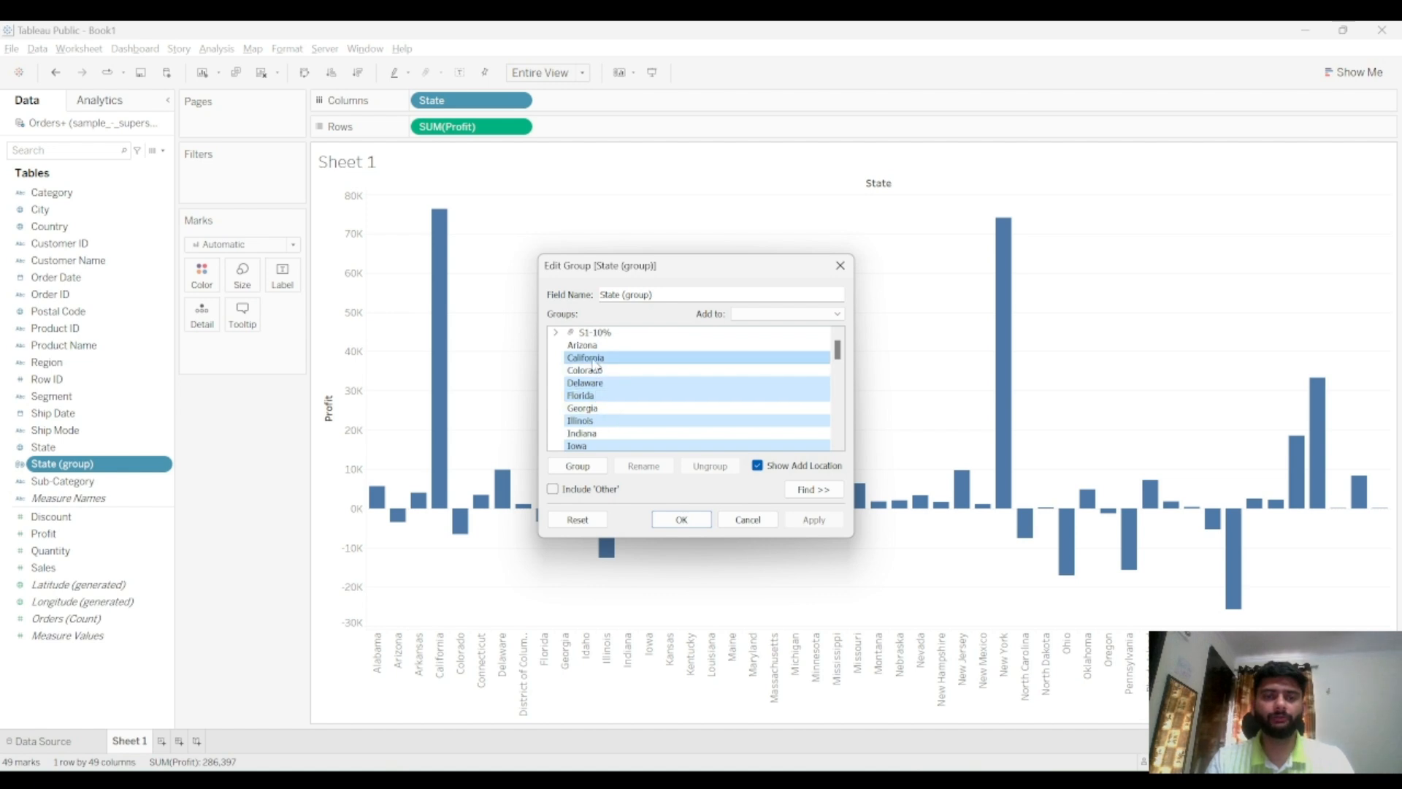
left_click(577, 466)
key("BackSpace")
type("S")
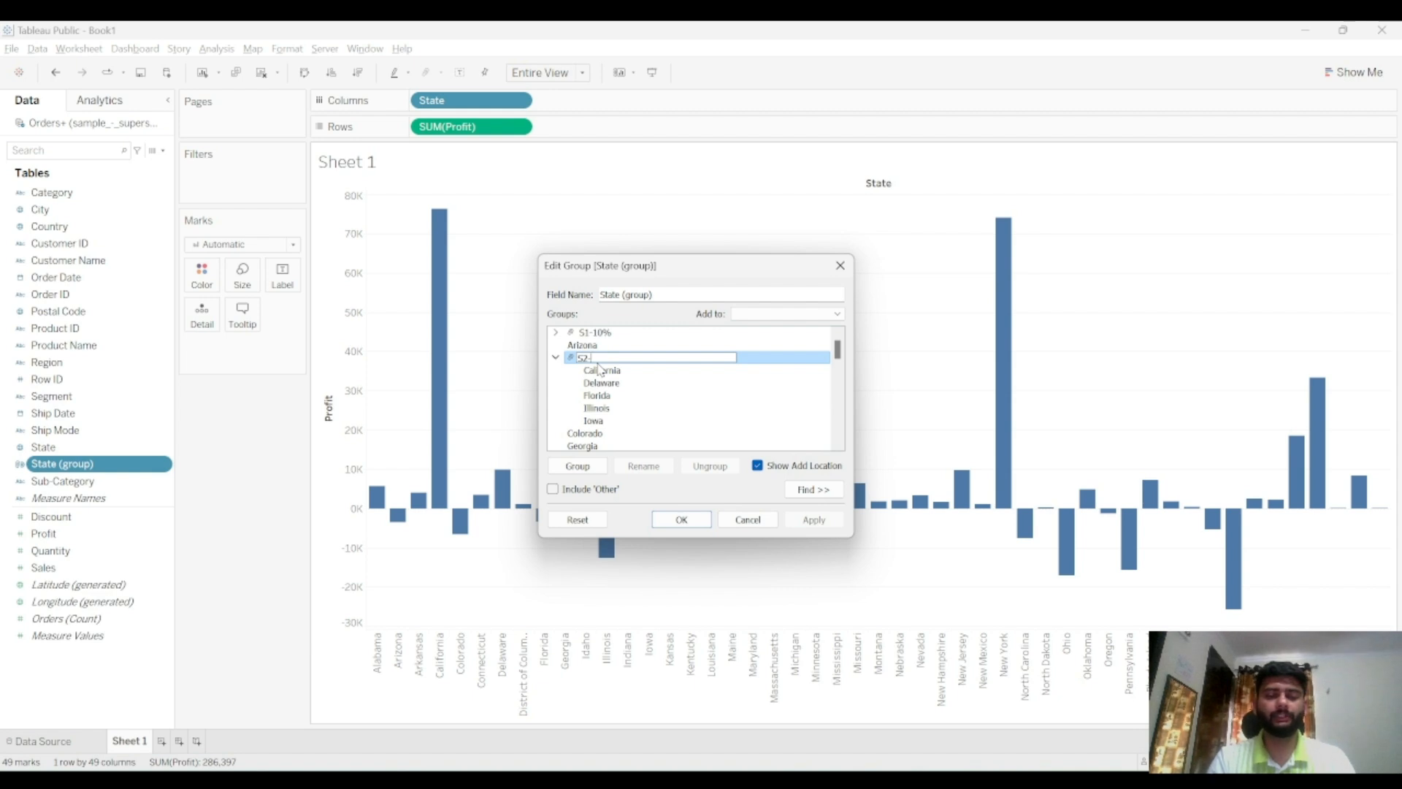
type("%")
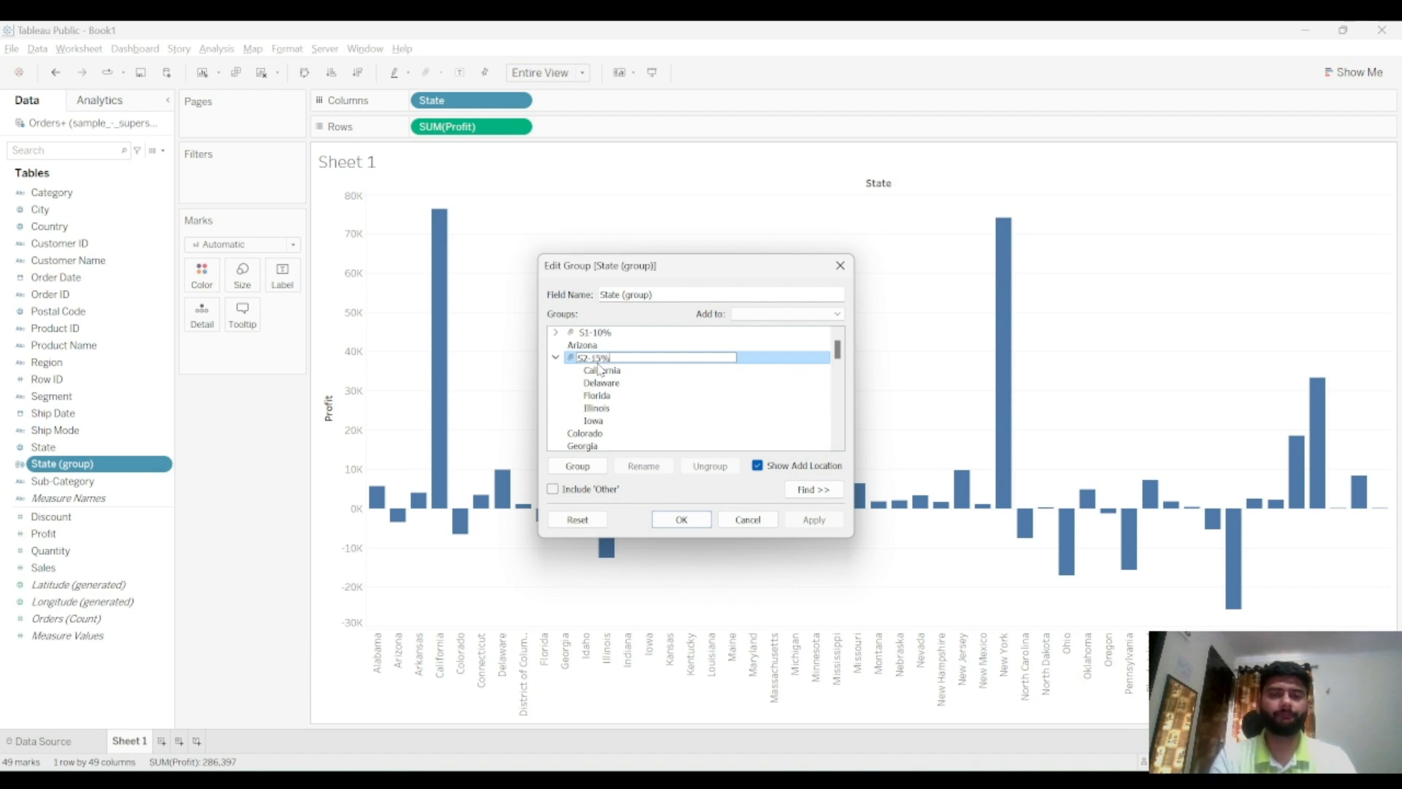
left_click(679, 517)
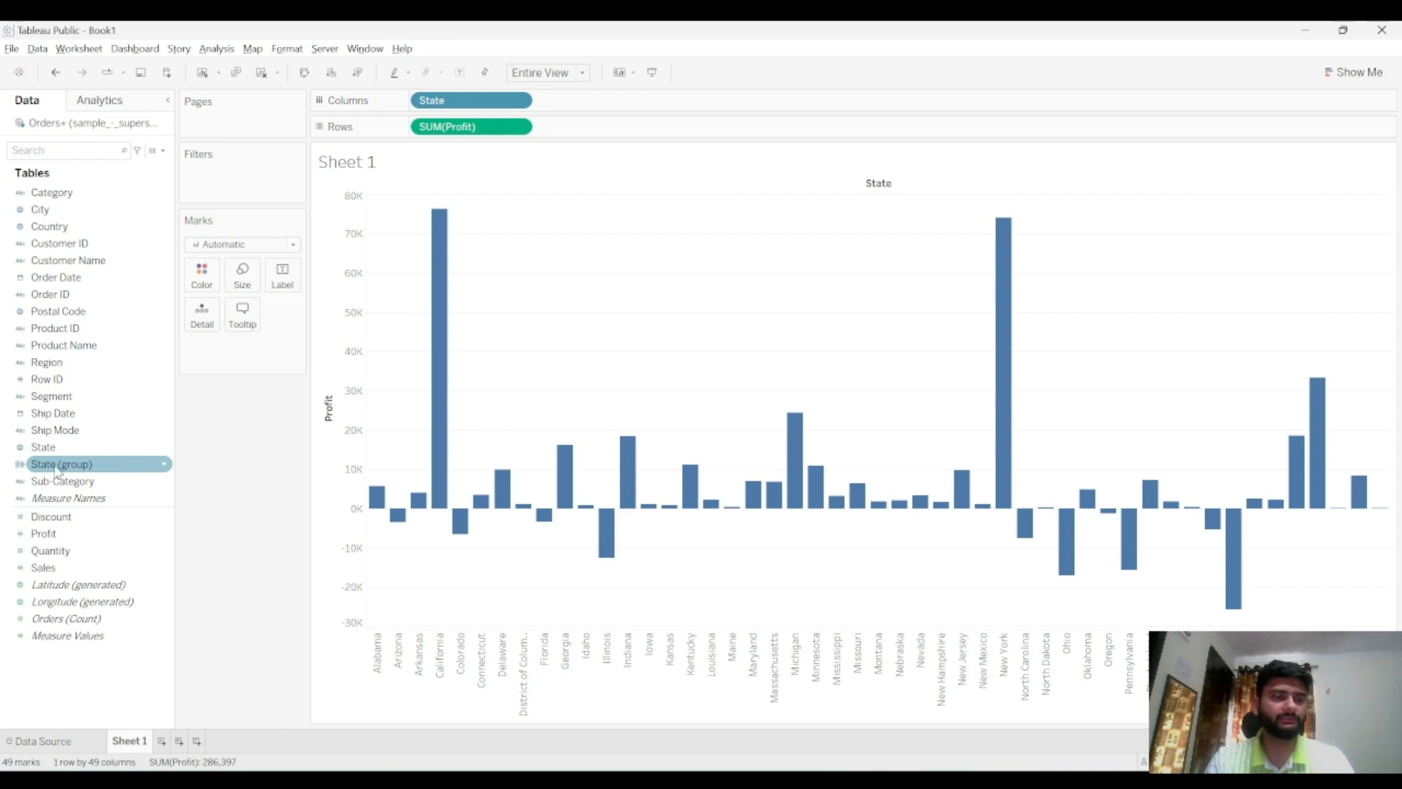
Edit the State (group) field and rename it to State-Categorization
left_click(162, 469)
left_click(164, 466)
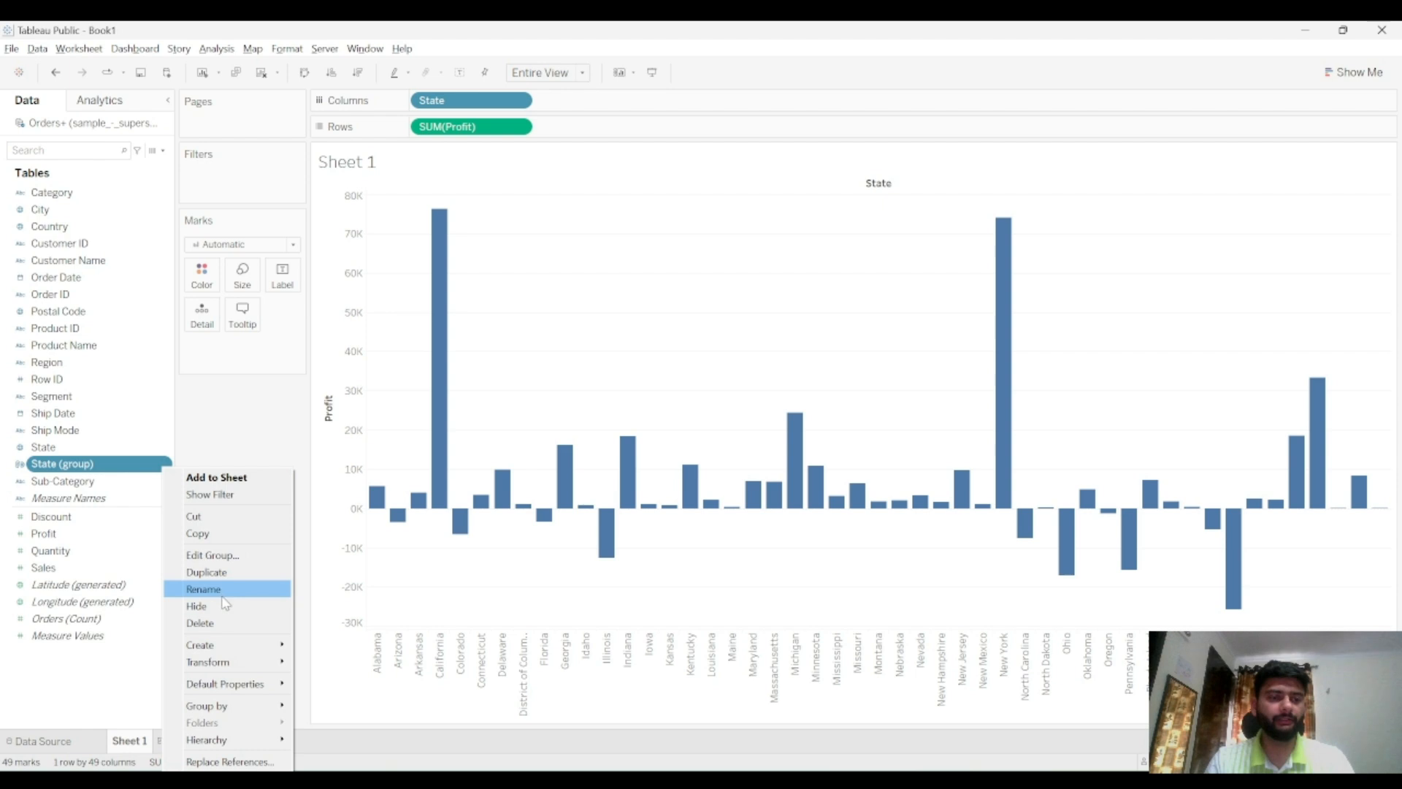
left_click(216, 555)
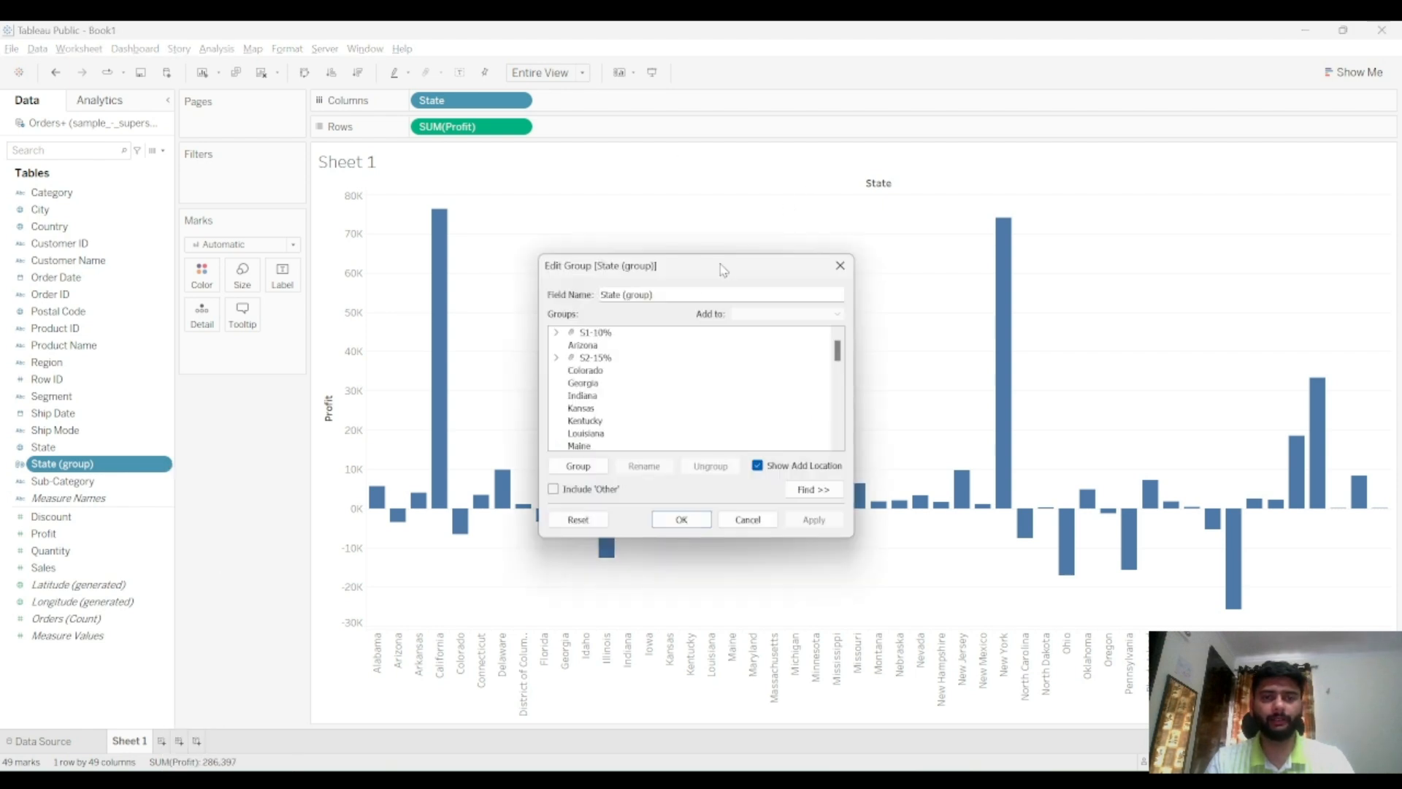
left_click_drag(678, 292, 596, 295)
key("BackSpace")
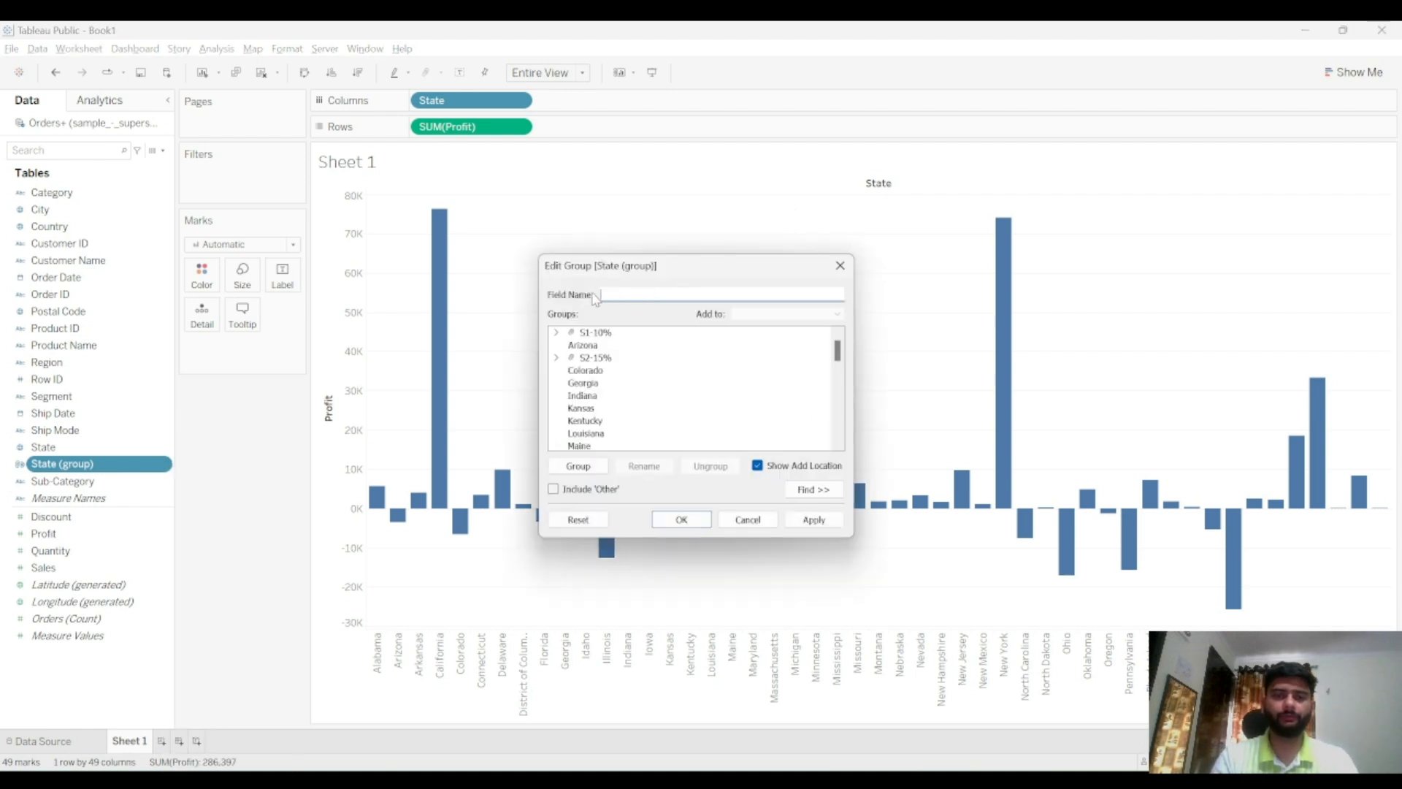
type("Stat")
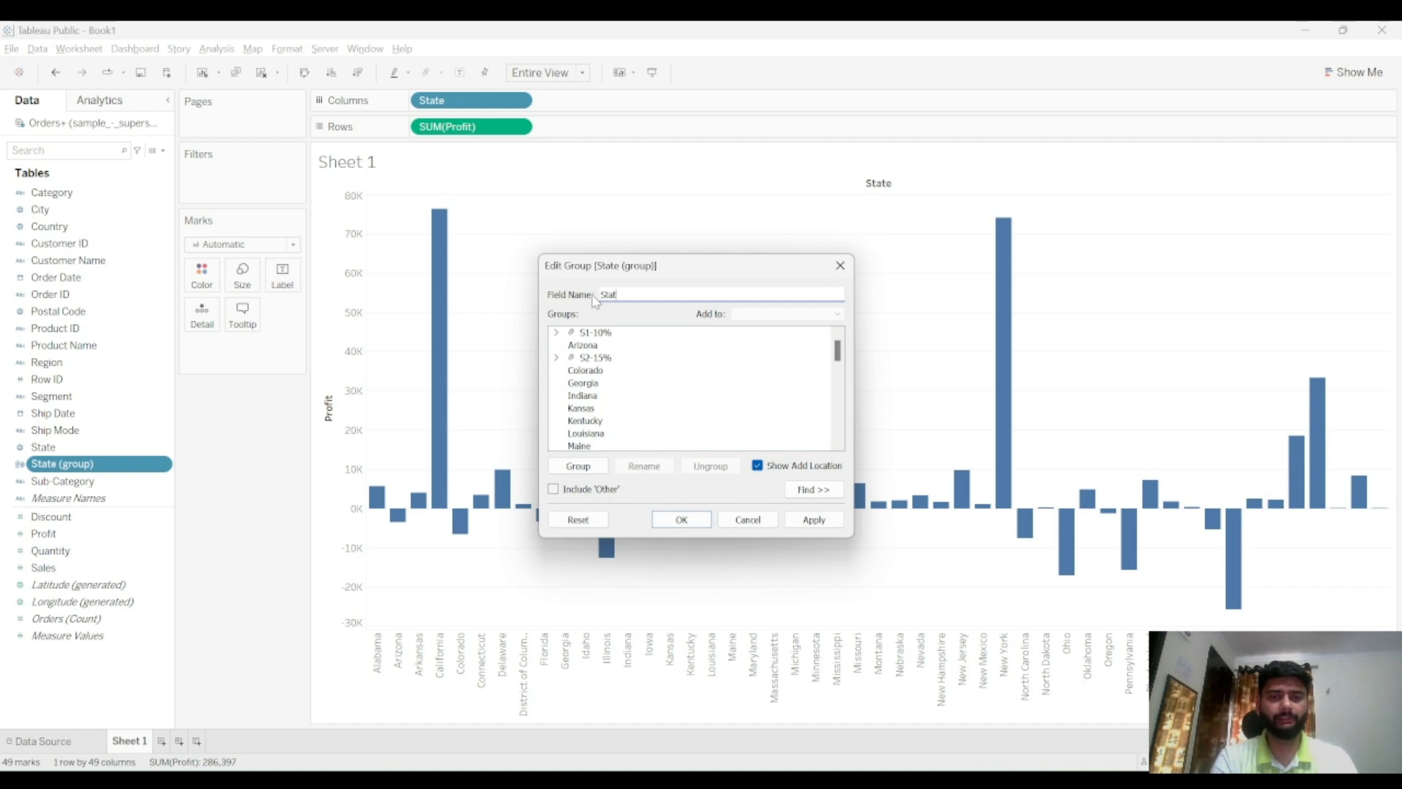
type("e-Categ")
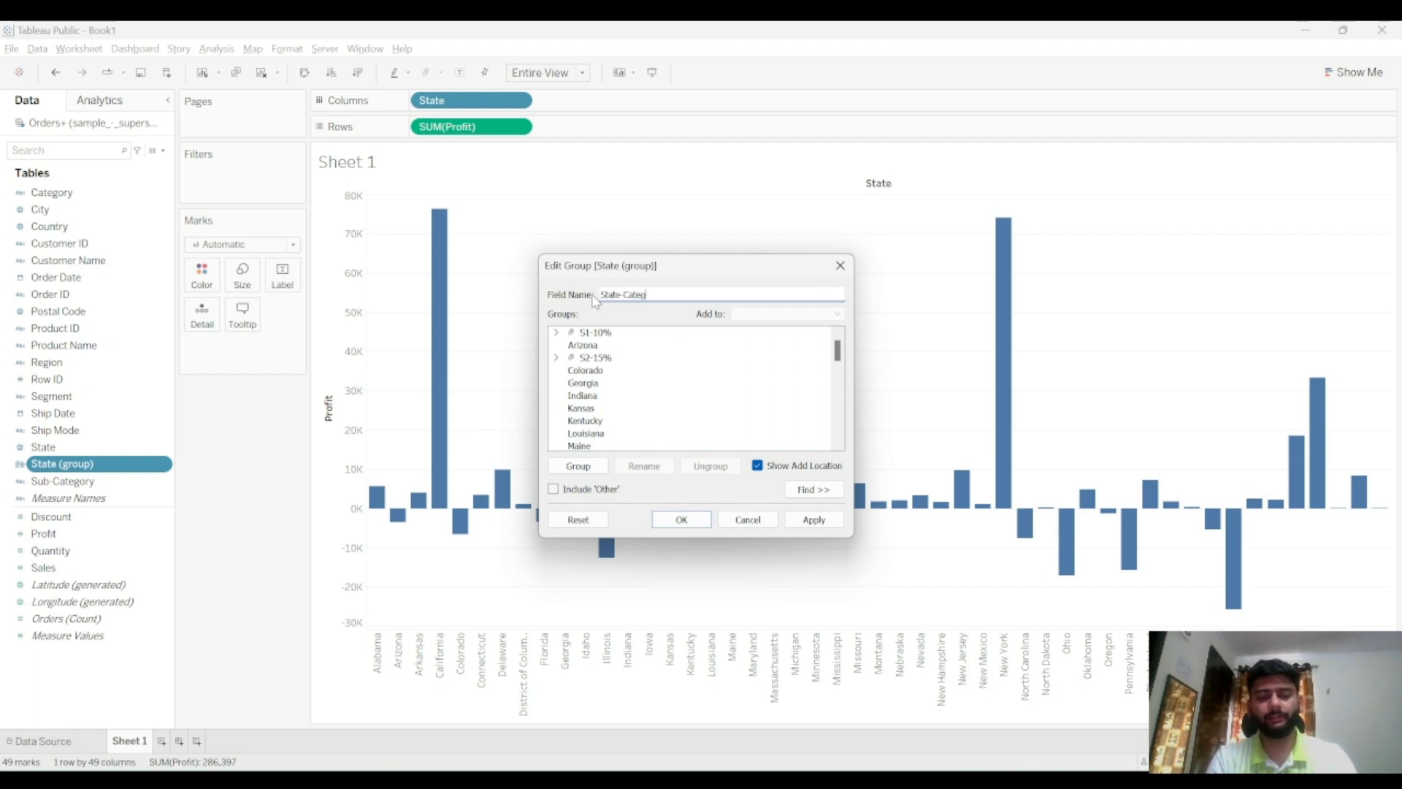
type("orizatpo")
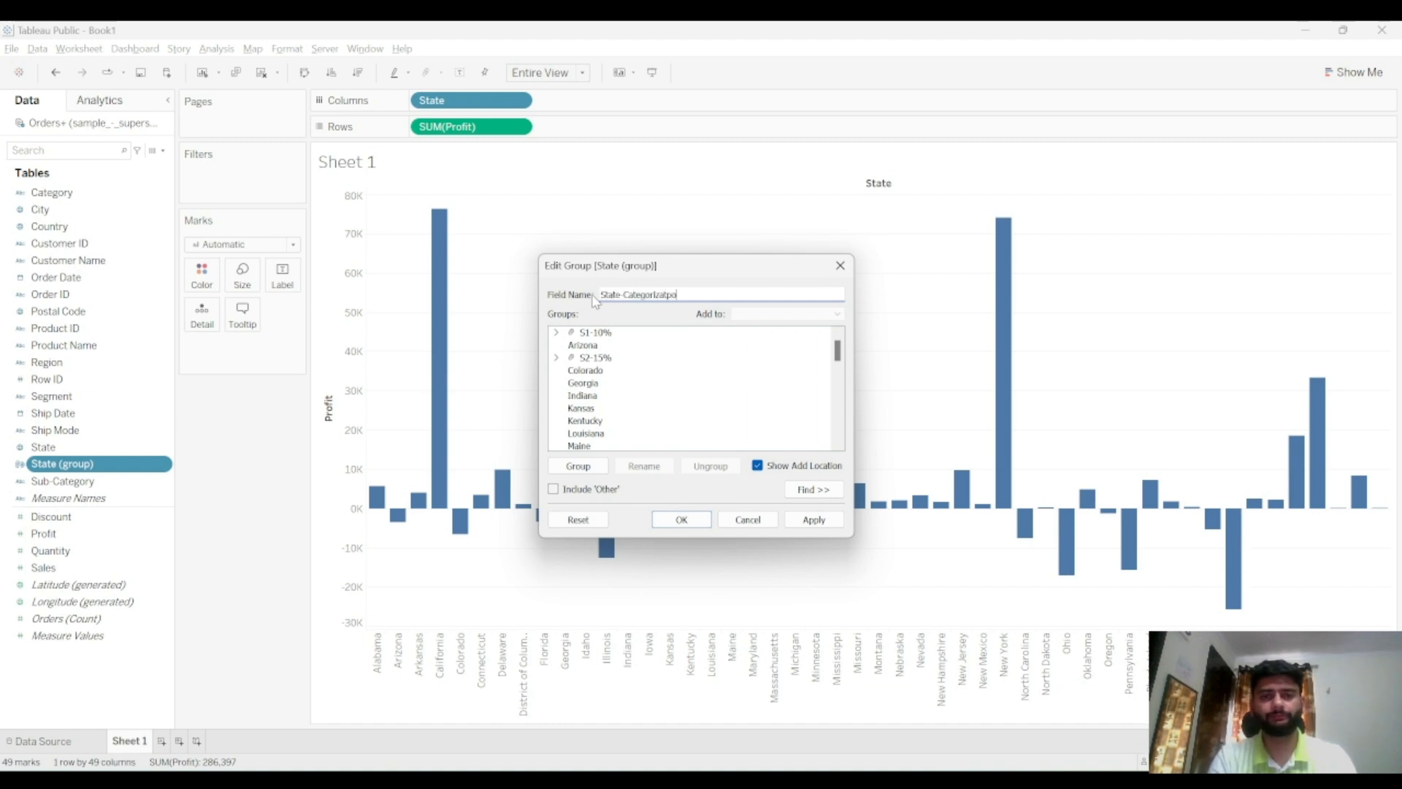
key("BackSpace")
key("BackSpace")
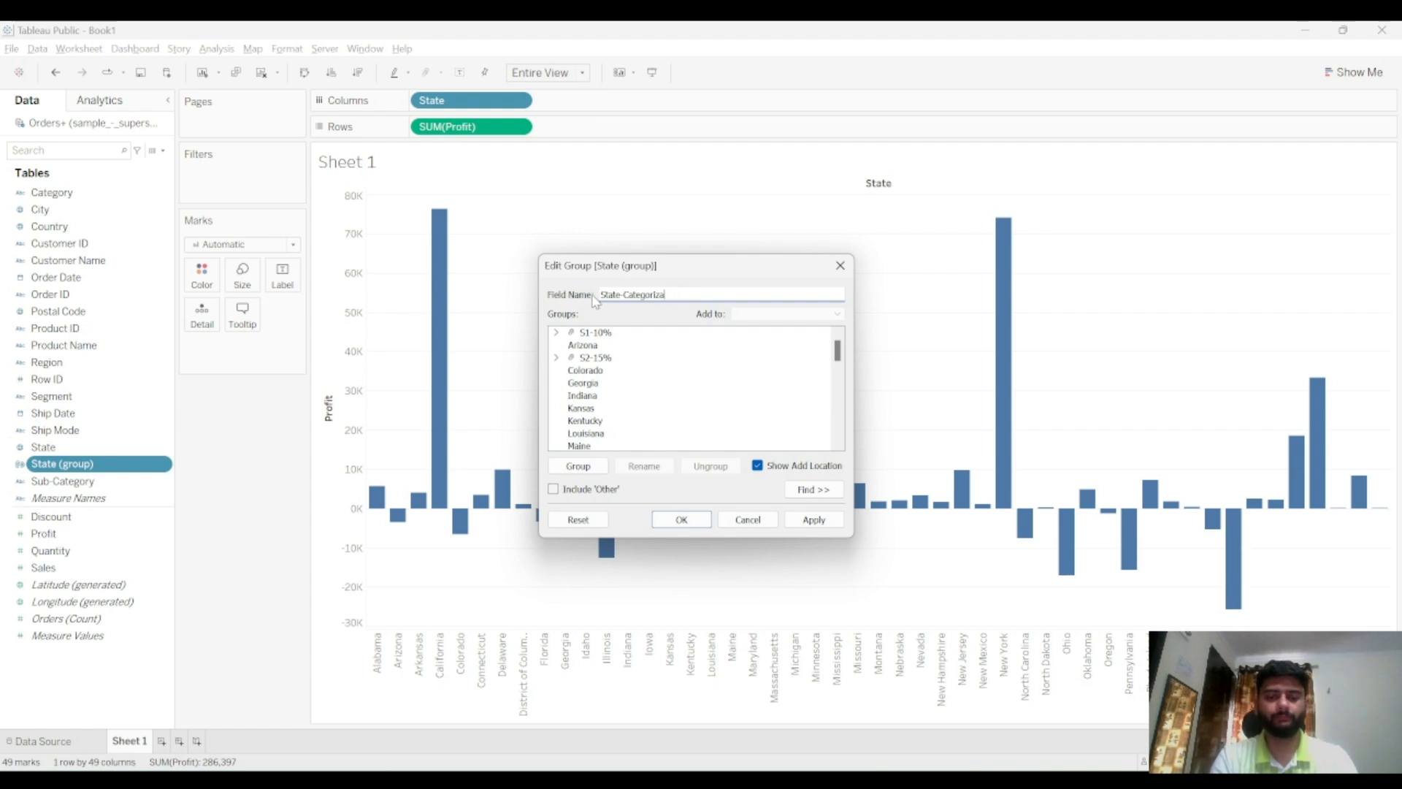
type("tion")
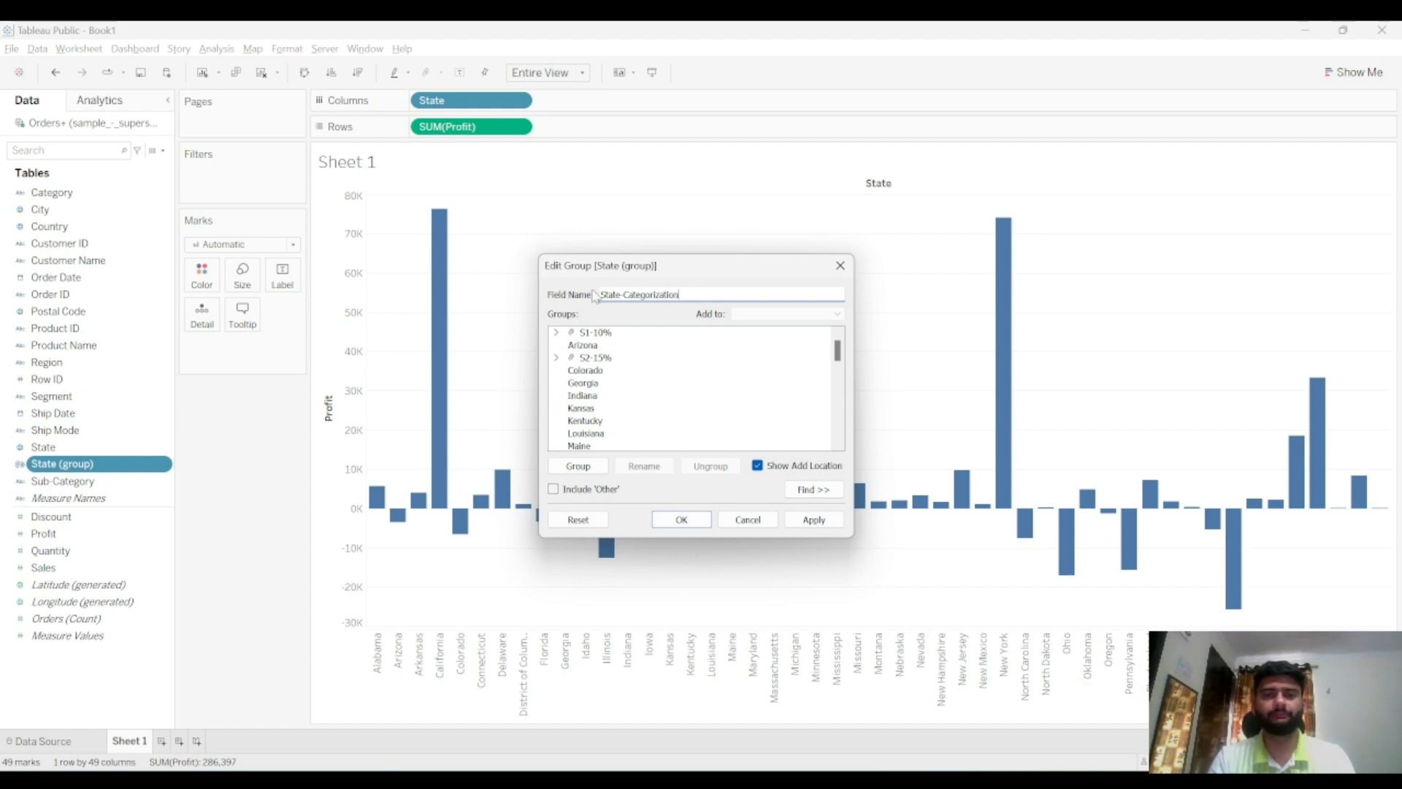
left_click(812, 520)
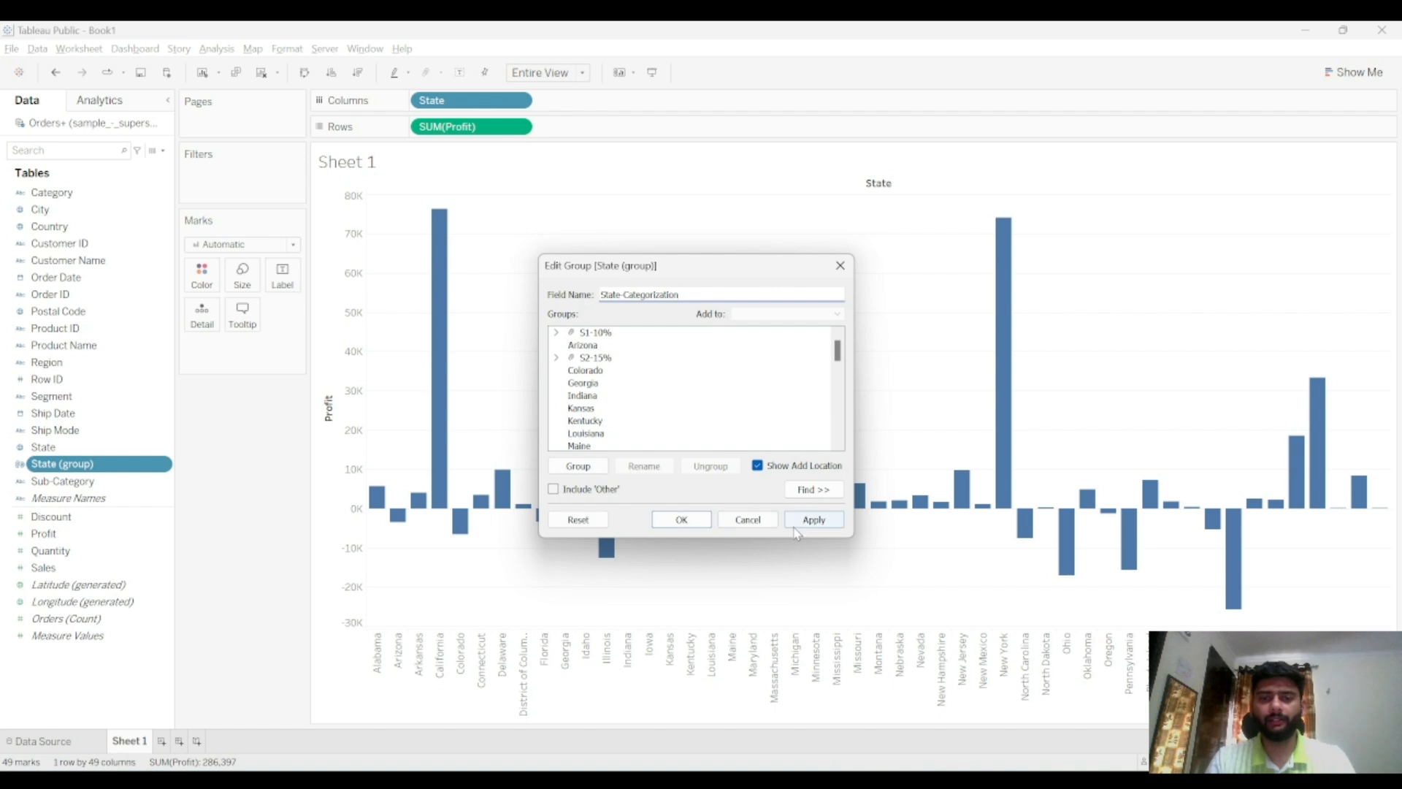
left_click(681, 520)
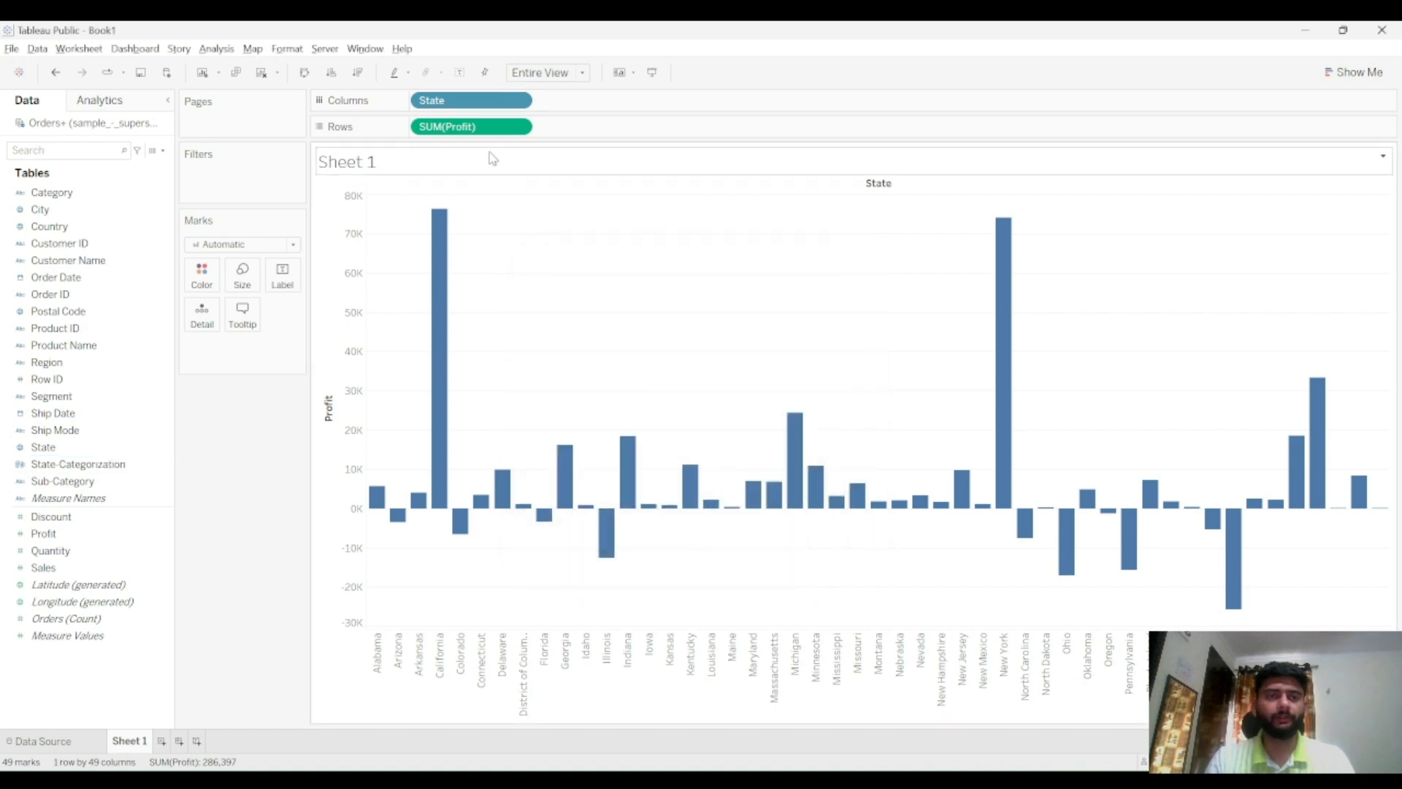
Replace State on Columns with the State-Categorization field in the profit chart
left_click_drag(443, 102, 520, 42)
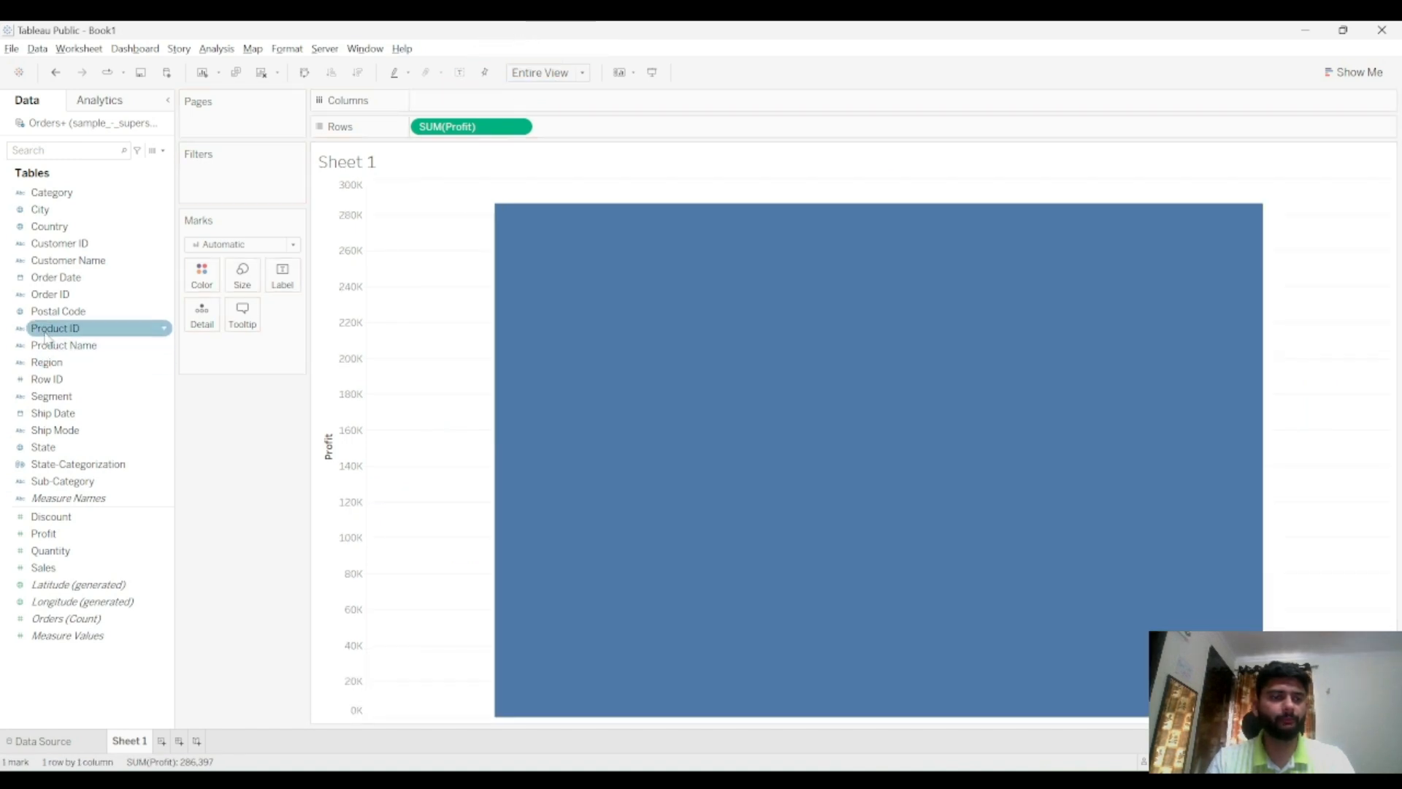
left_click_drag(66, 464, 455, 104)
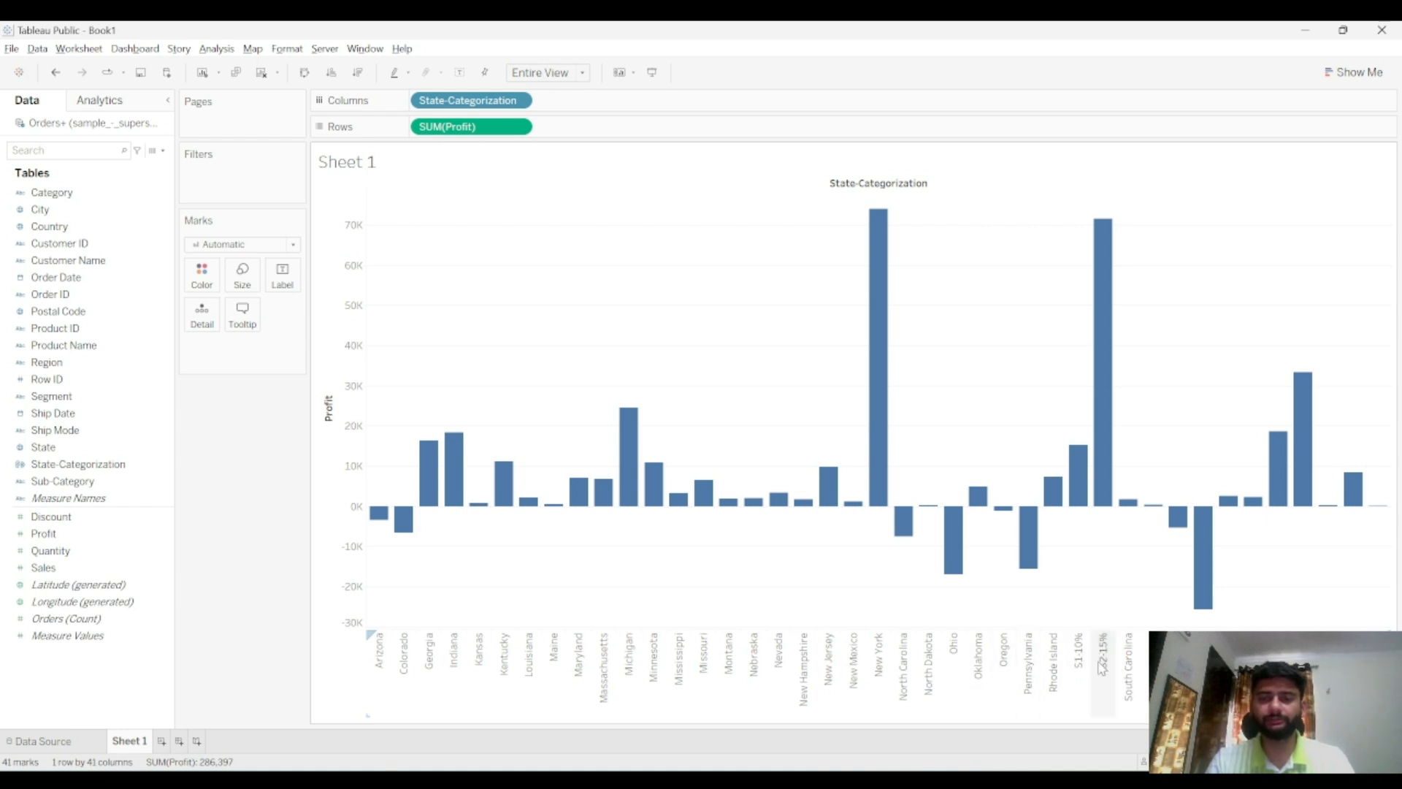
mouse_move(1084, 493)
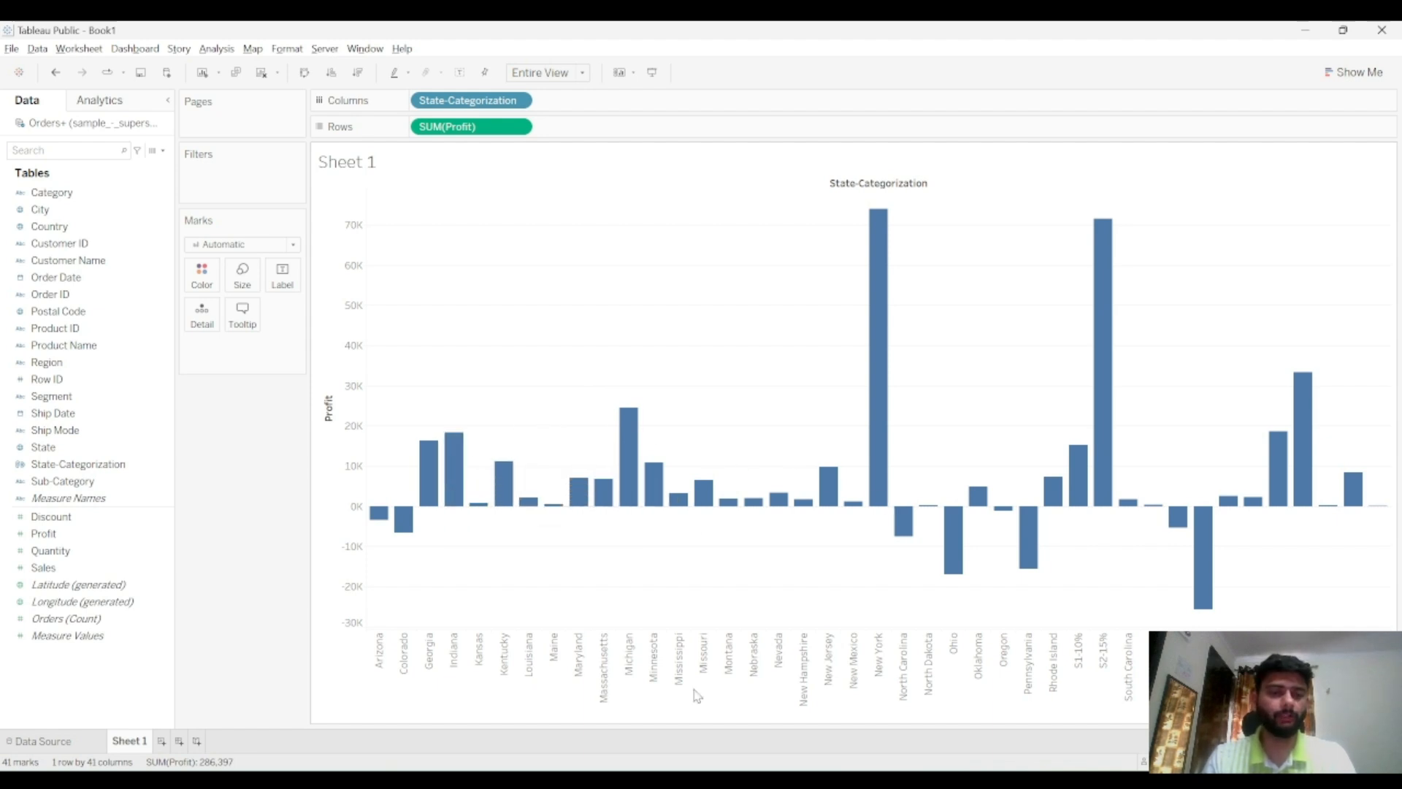
Switch to the Notepad topic list and mark the Table Joins line as -Done
key("alt+Tab")
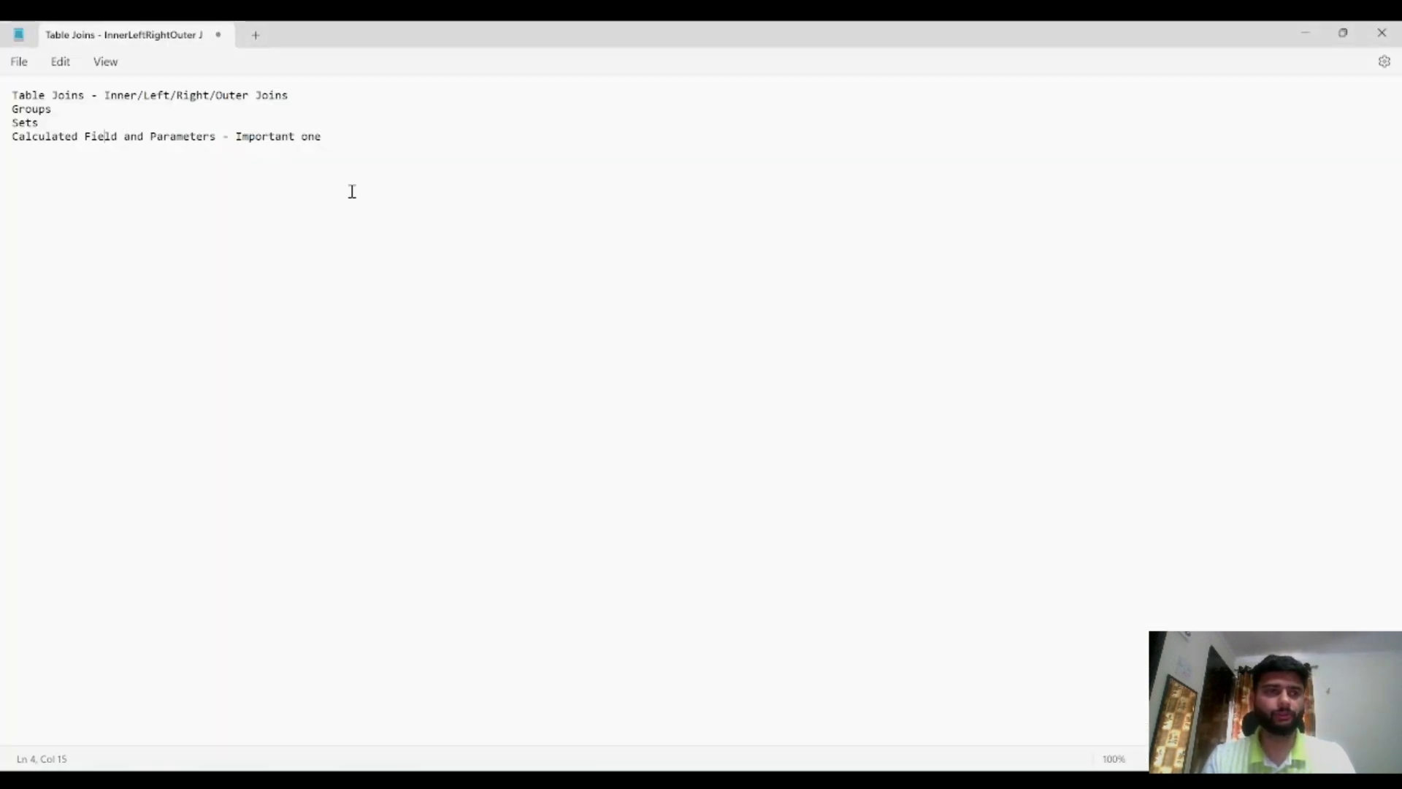
left_click(334, 95)
type("-Done")
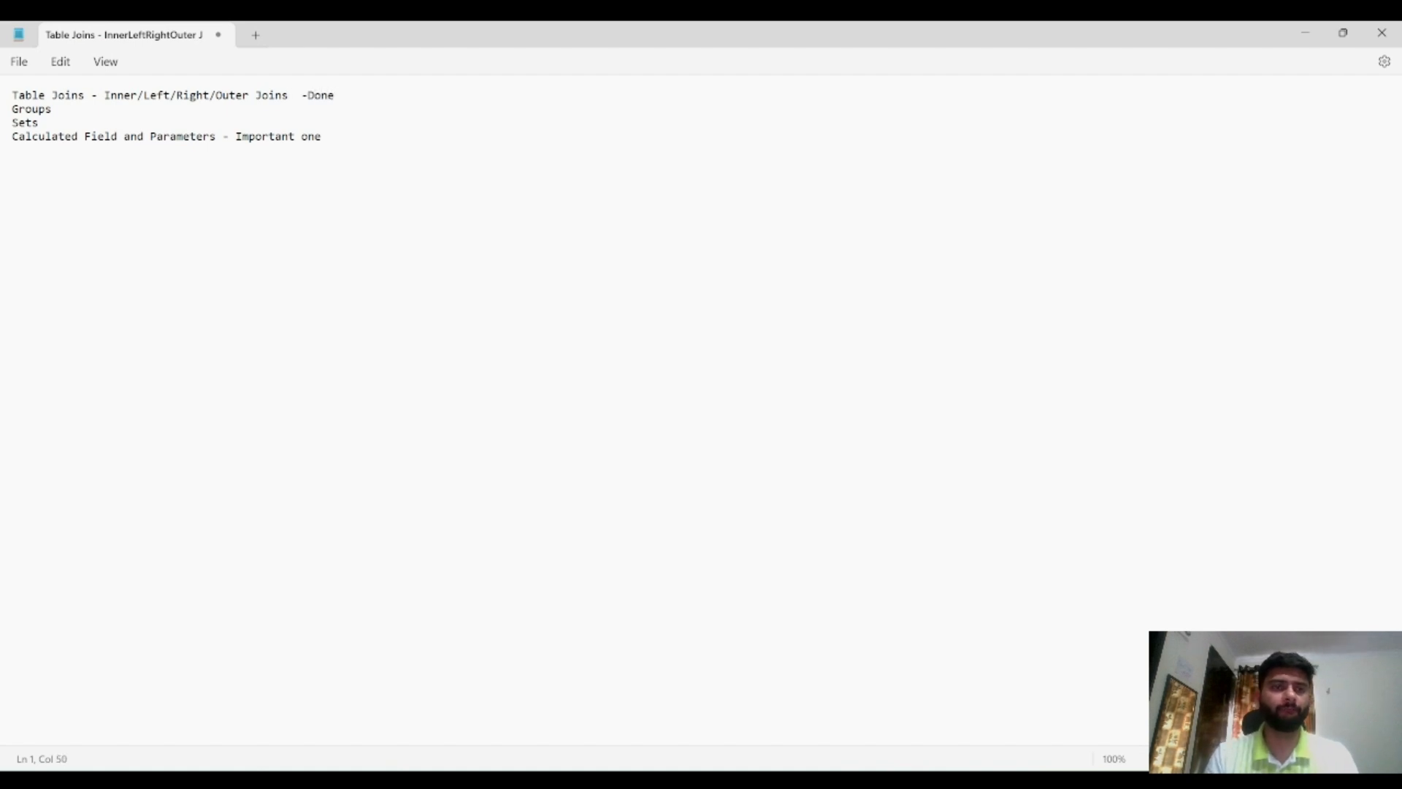
key("Right")
type("000")
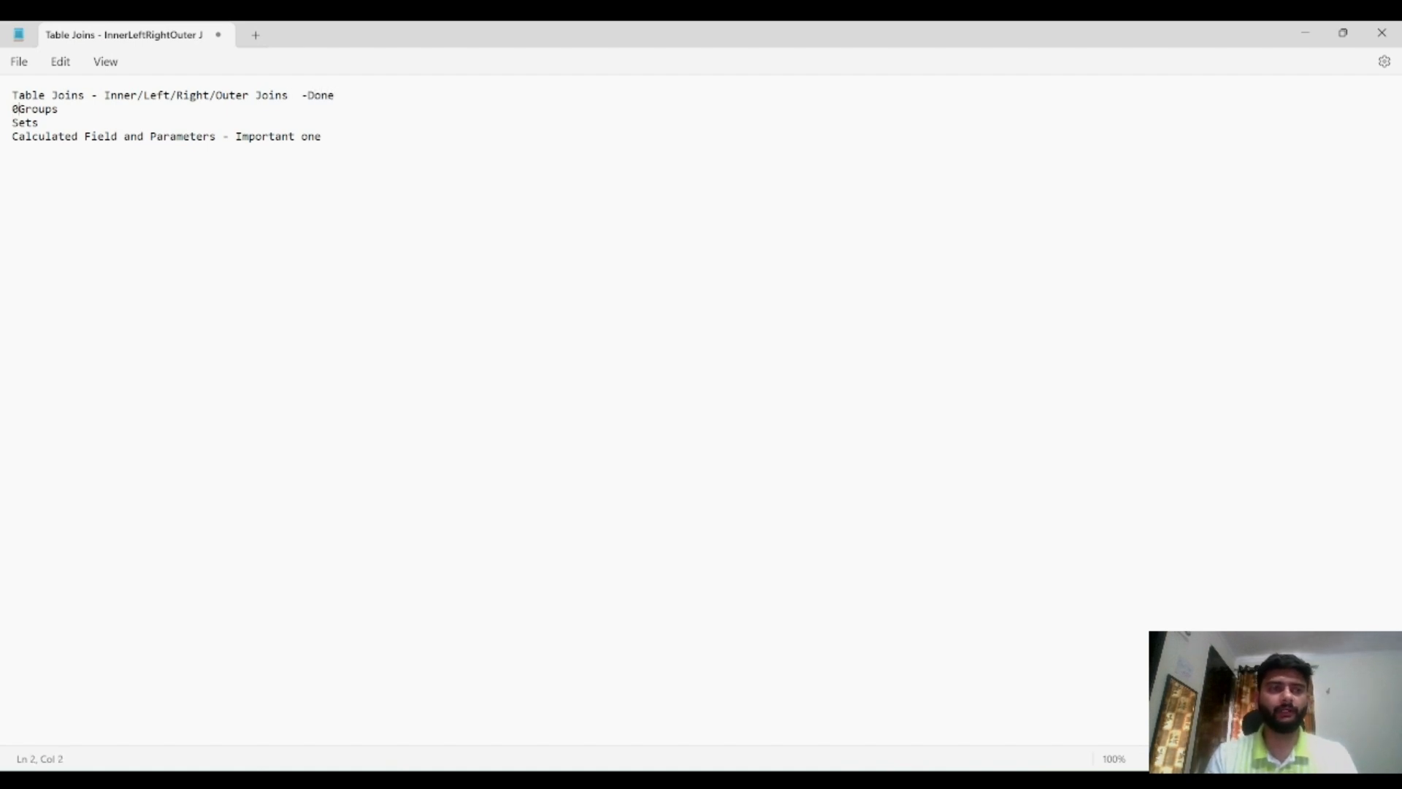
key("BackSpace")
key("BackSpace")
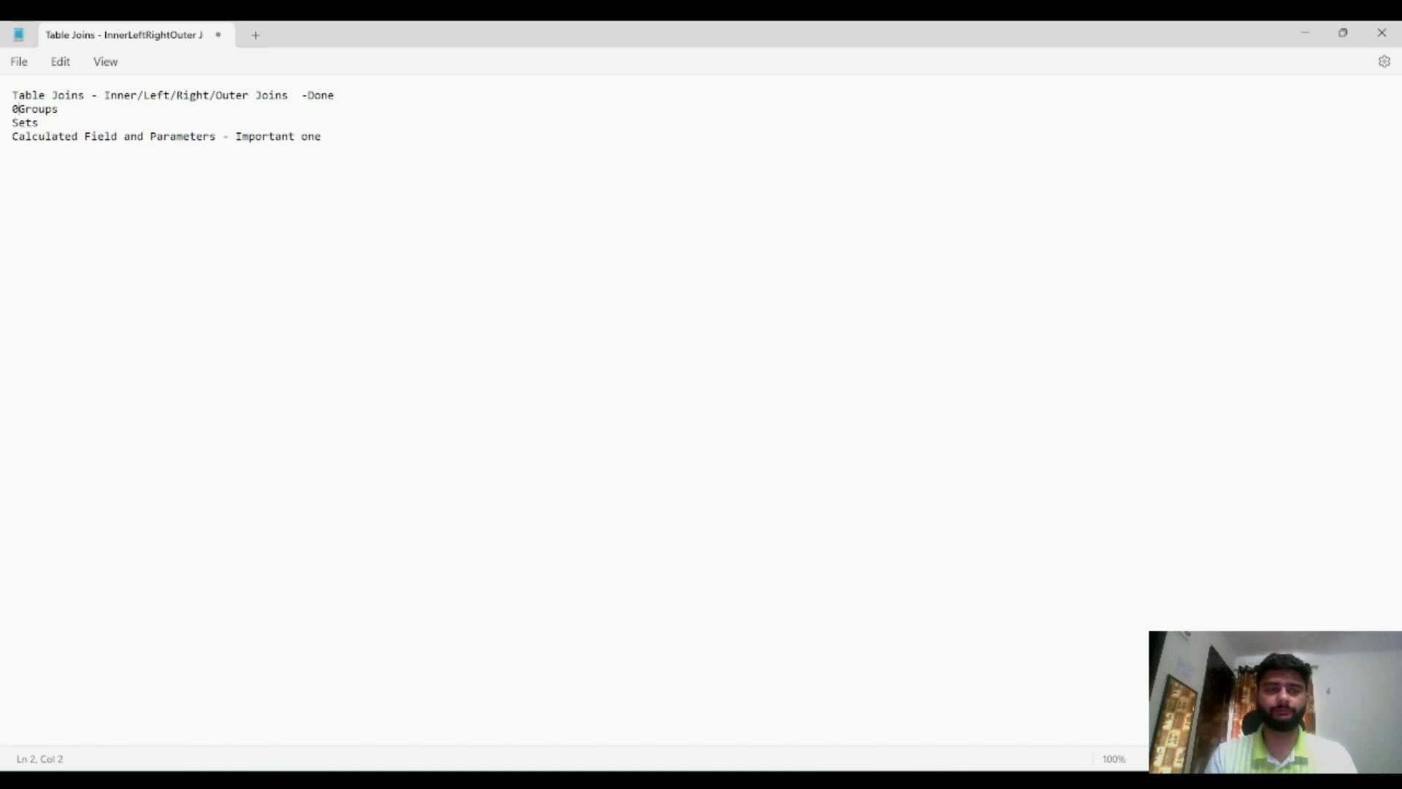
key("BackSpace")
key("BackSpace")
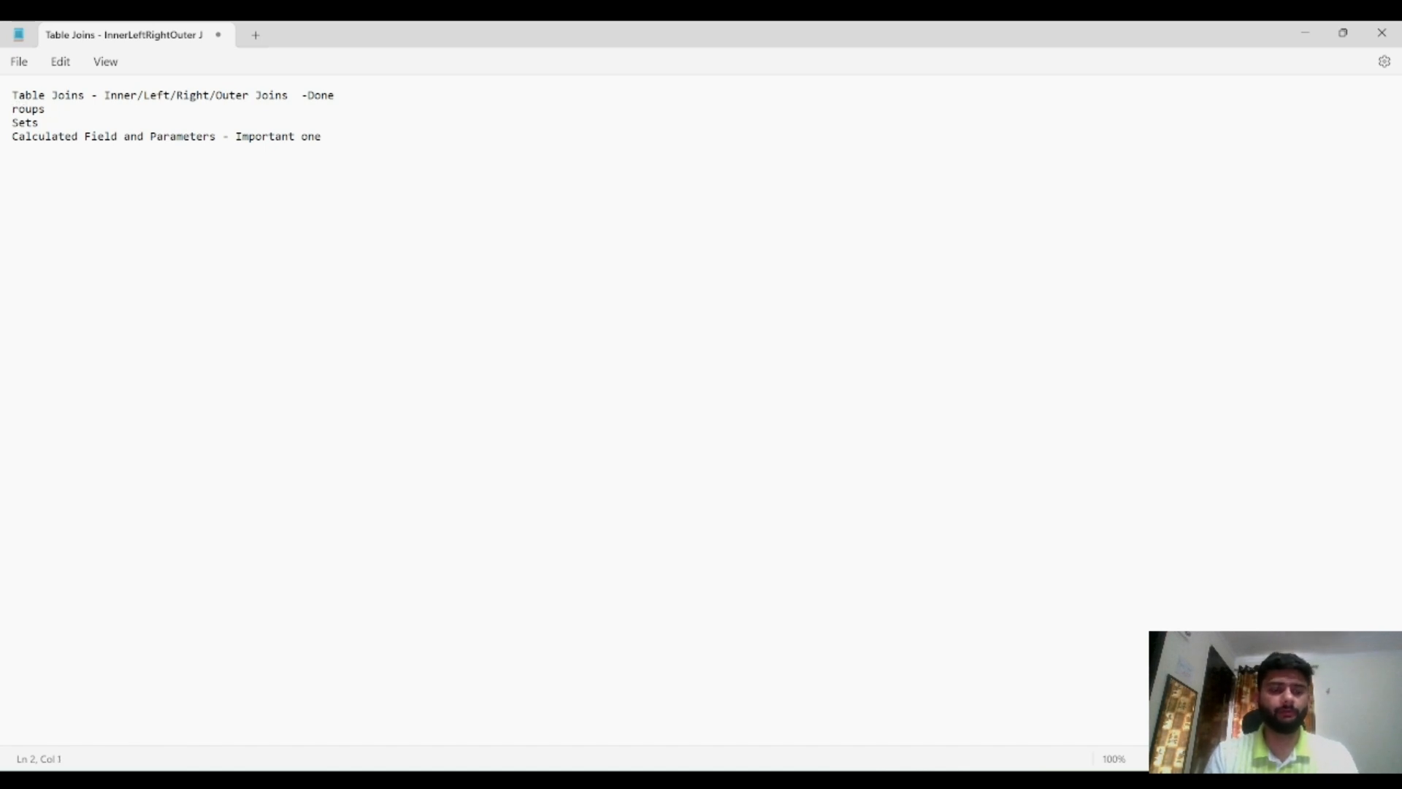
type("G")
left_click(32, 109)
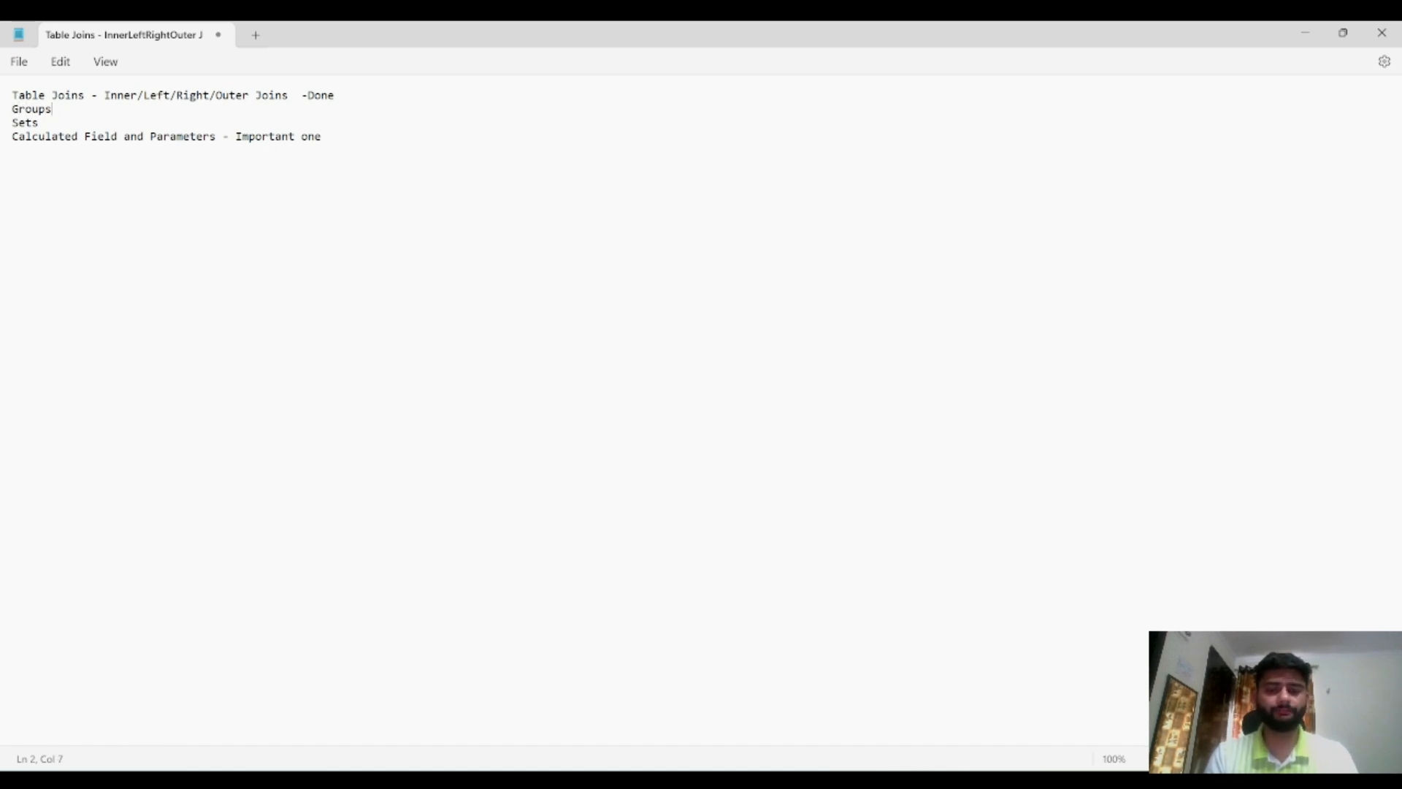
Mark the Groups line as Done in the Notepad topic list and switch back to Tableau
type("Done")
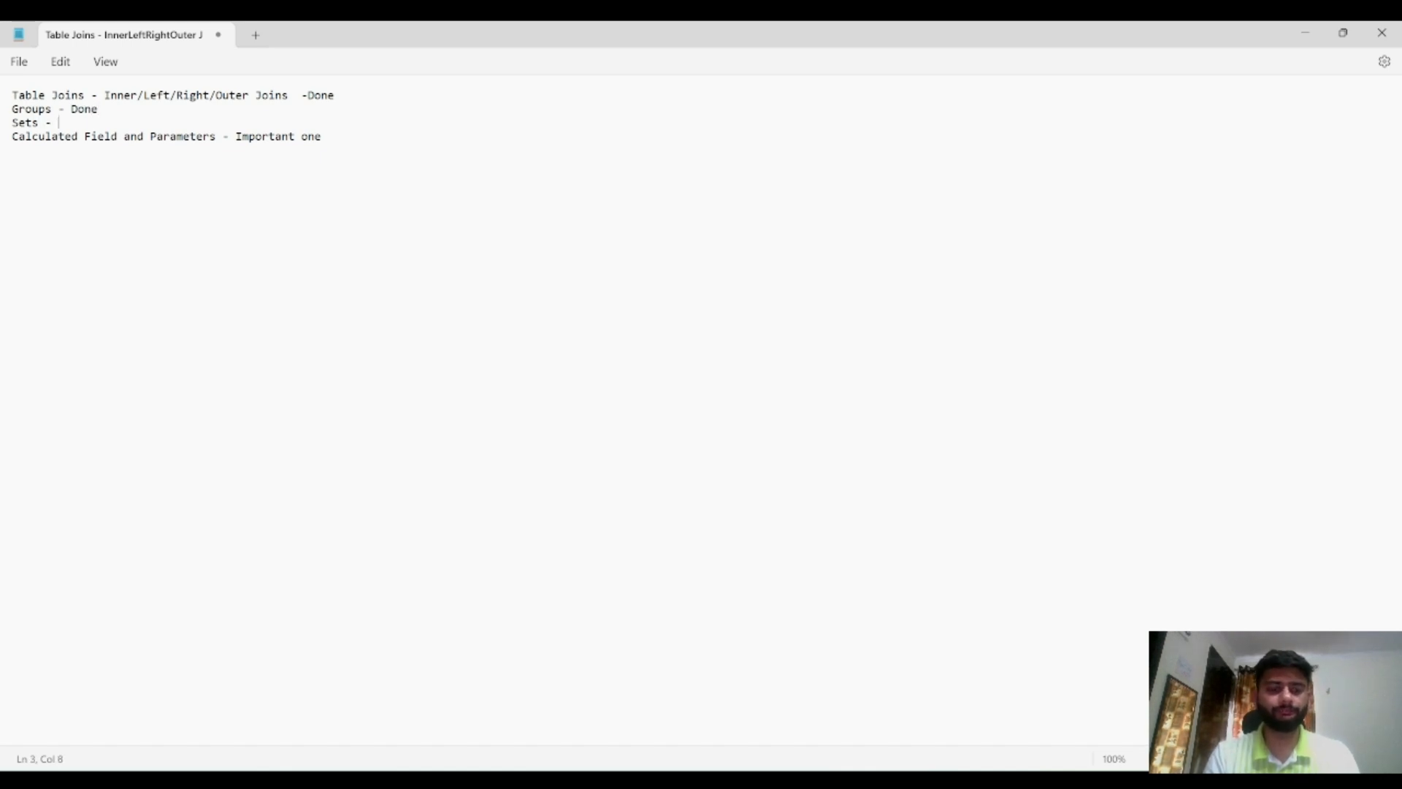
key("alt+Tab")
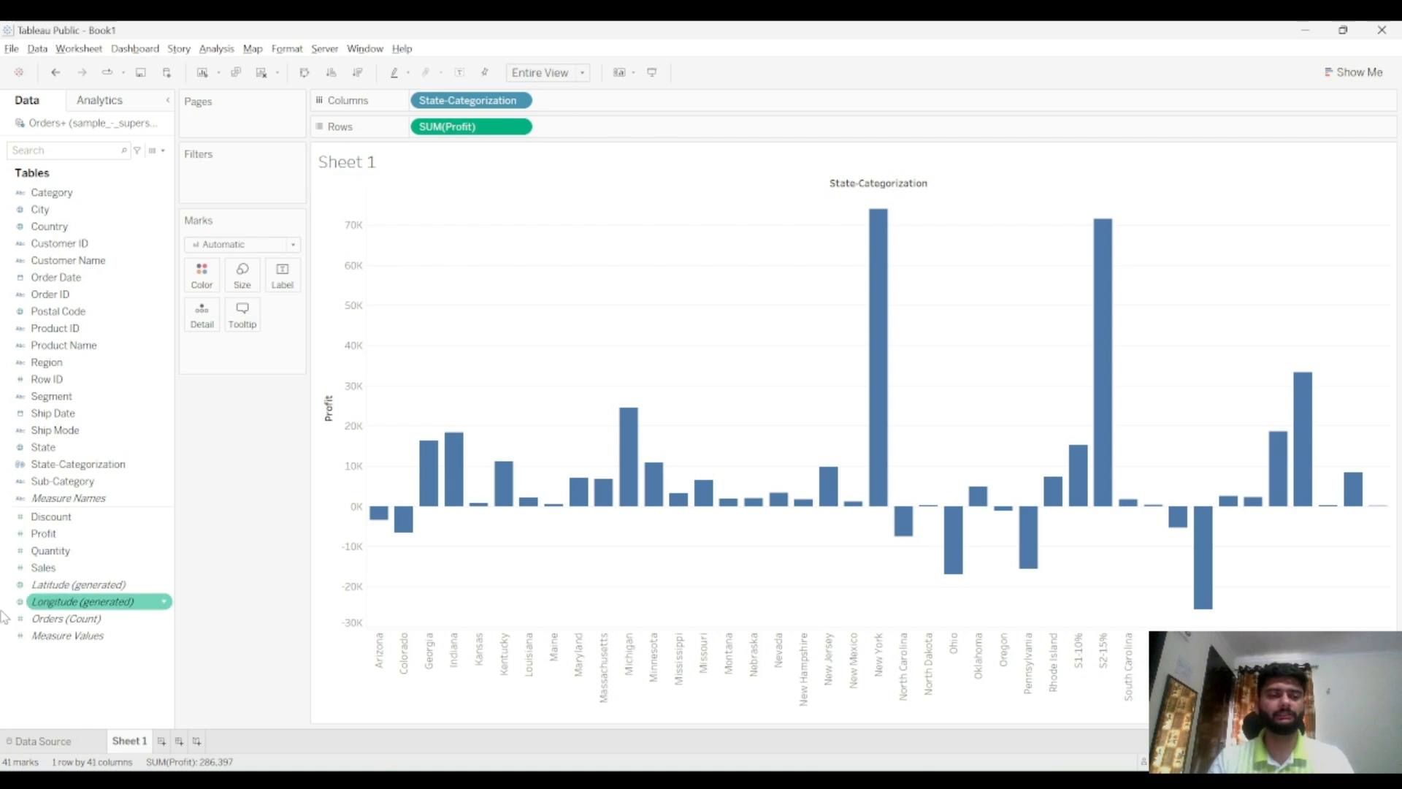
Open a new sheet and build a bar chart with State on Rows and Profit on Columns
left_click(161, 741)
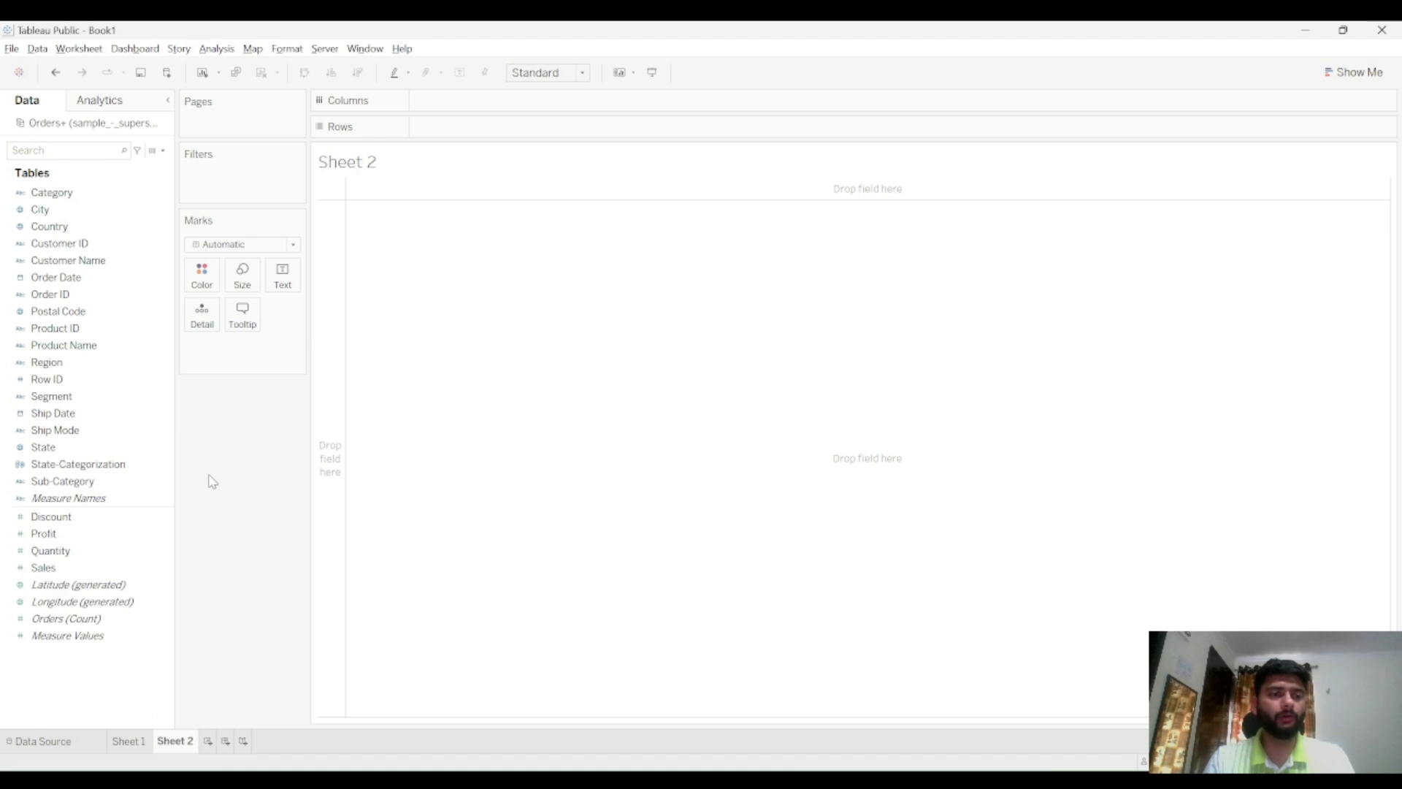
left_click_drag(121, 447, 498, 126)
left_click_drag(43, 533, 449, 103)
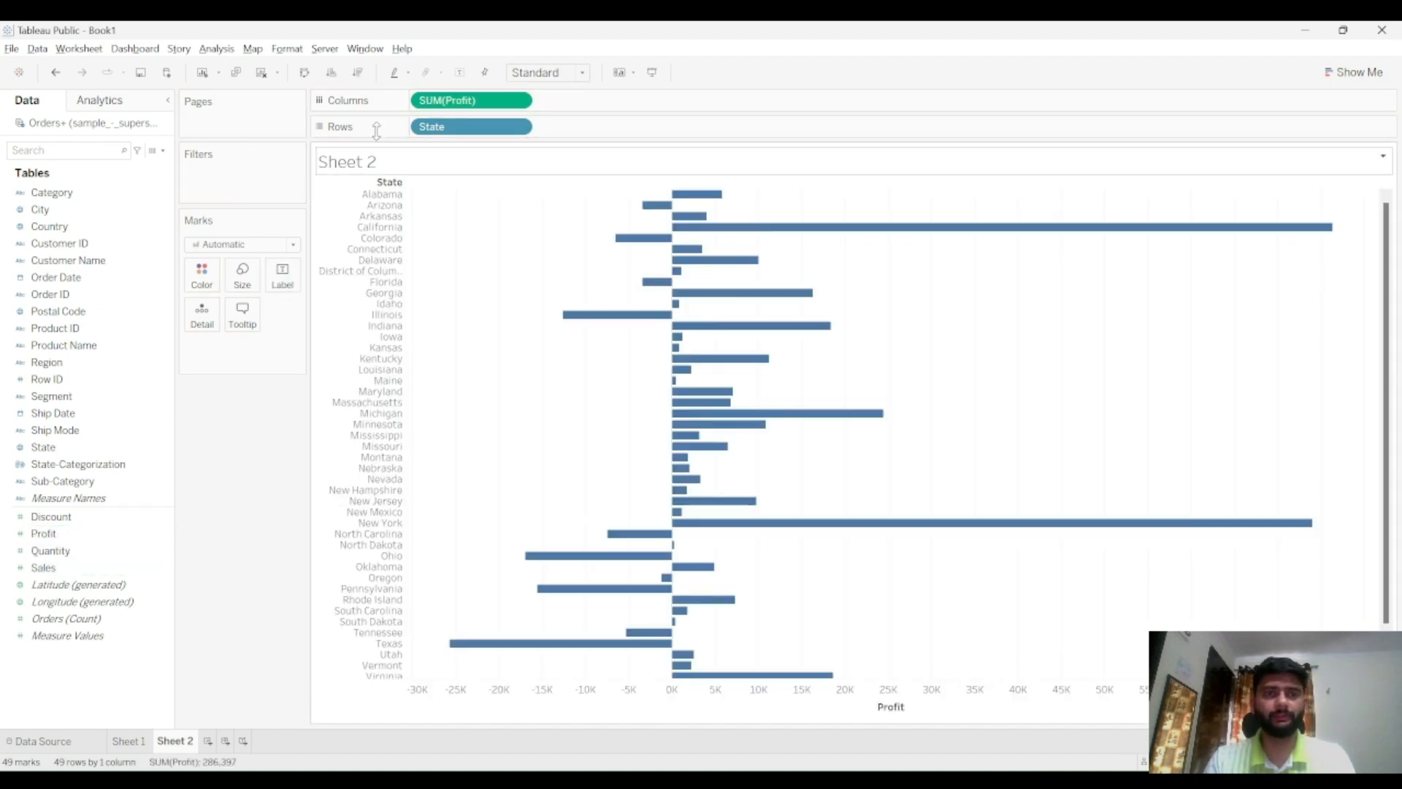
Swap rows and columns so states run along the axis, and fit the chart to Entire View
left_click(306, 73)
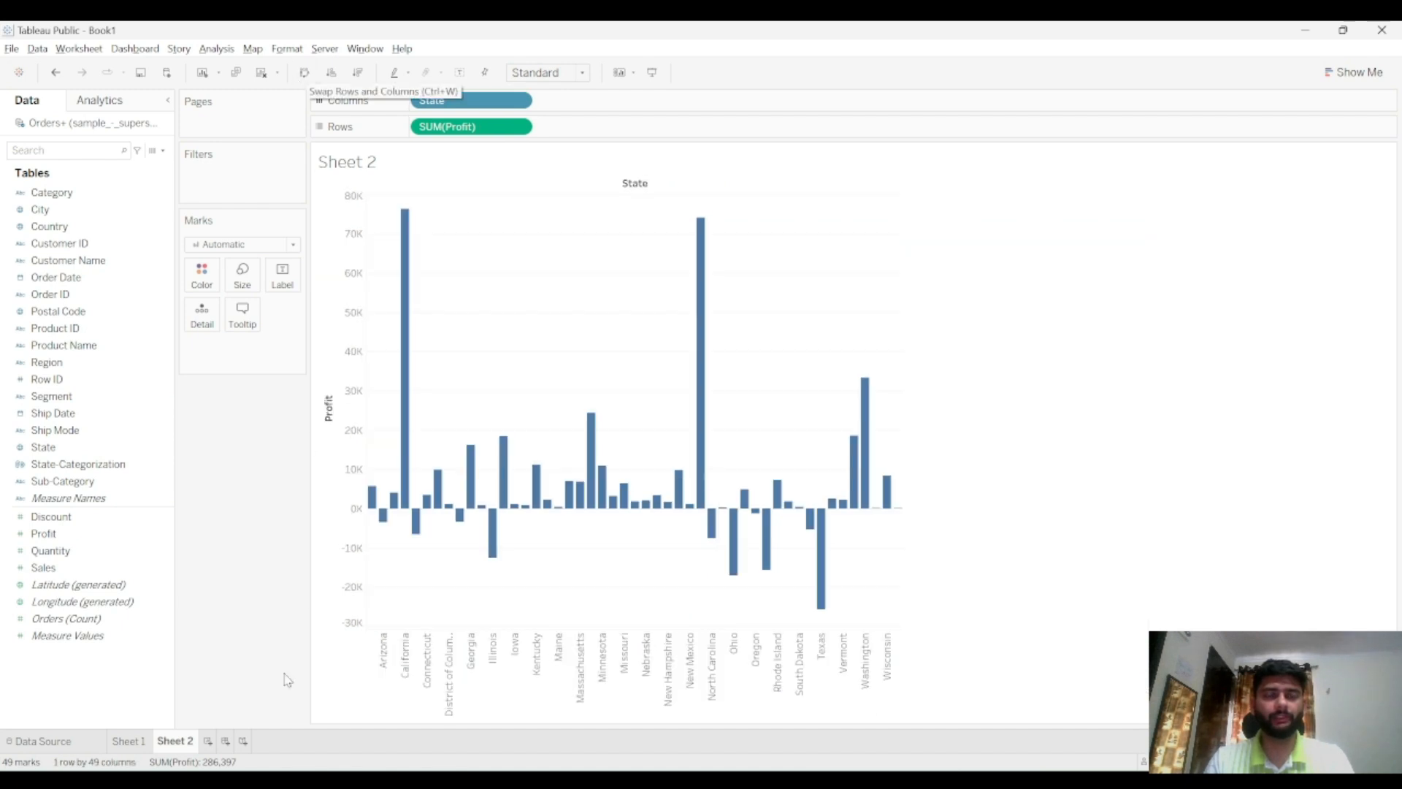
left_click(582, 72)
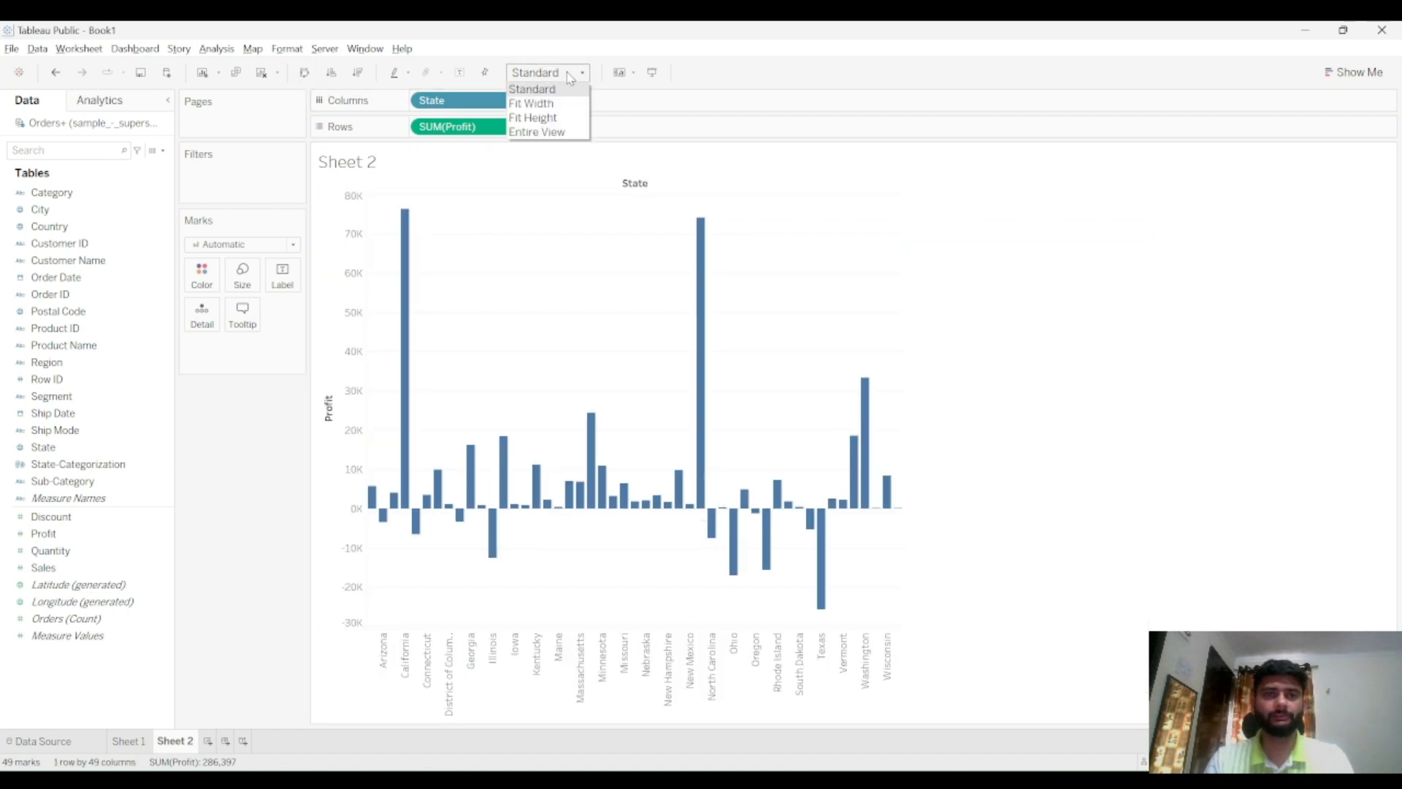
left_click(540, 132)
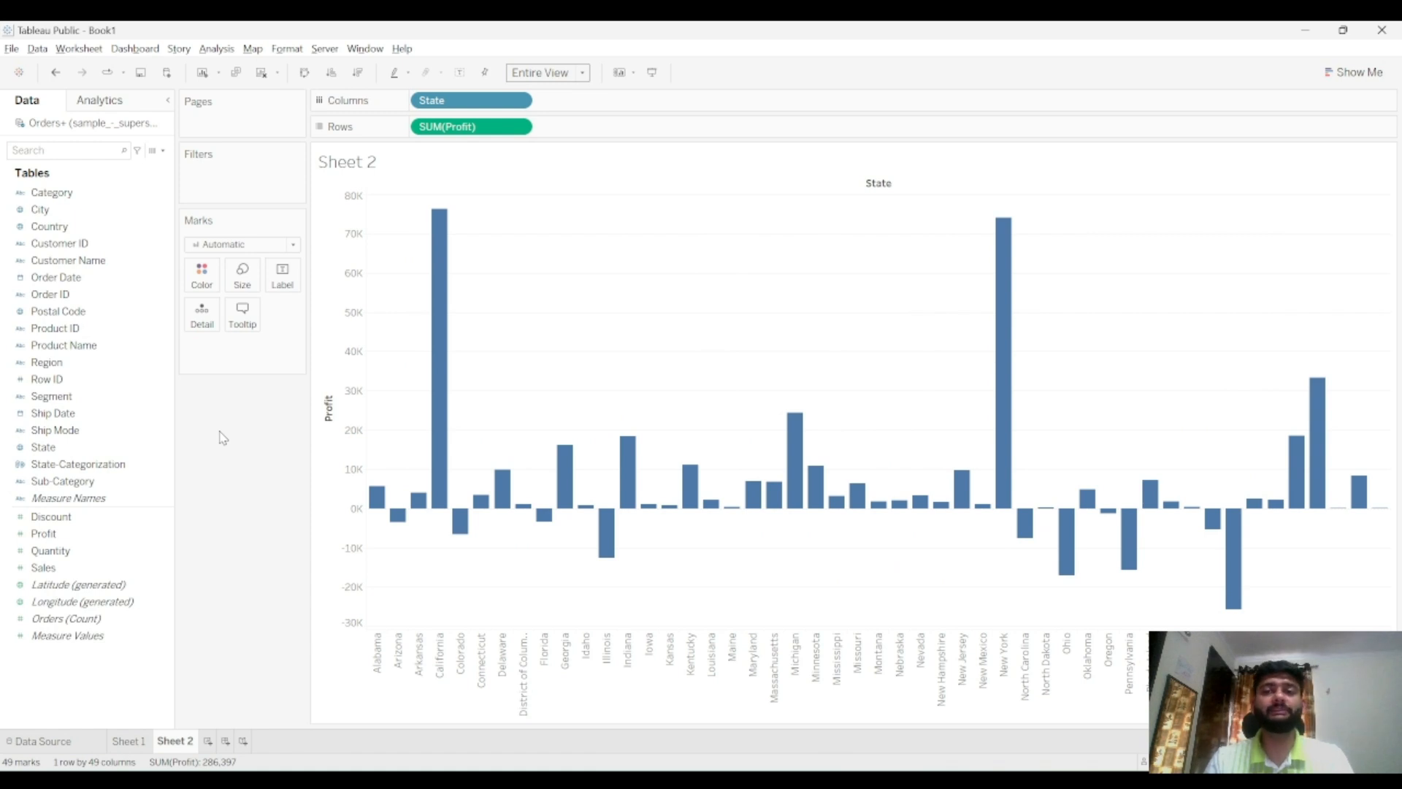
Create a set on State named State Set, keeping states whose sum of Profit is greater than 10000
left_click(150, 447)
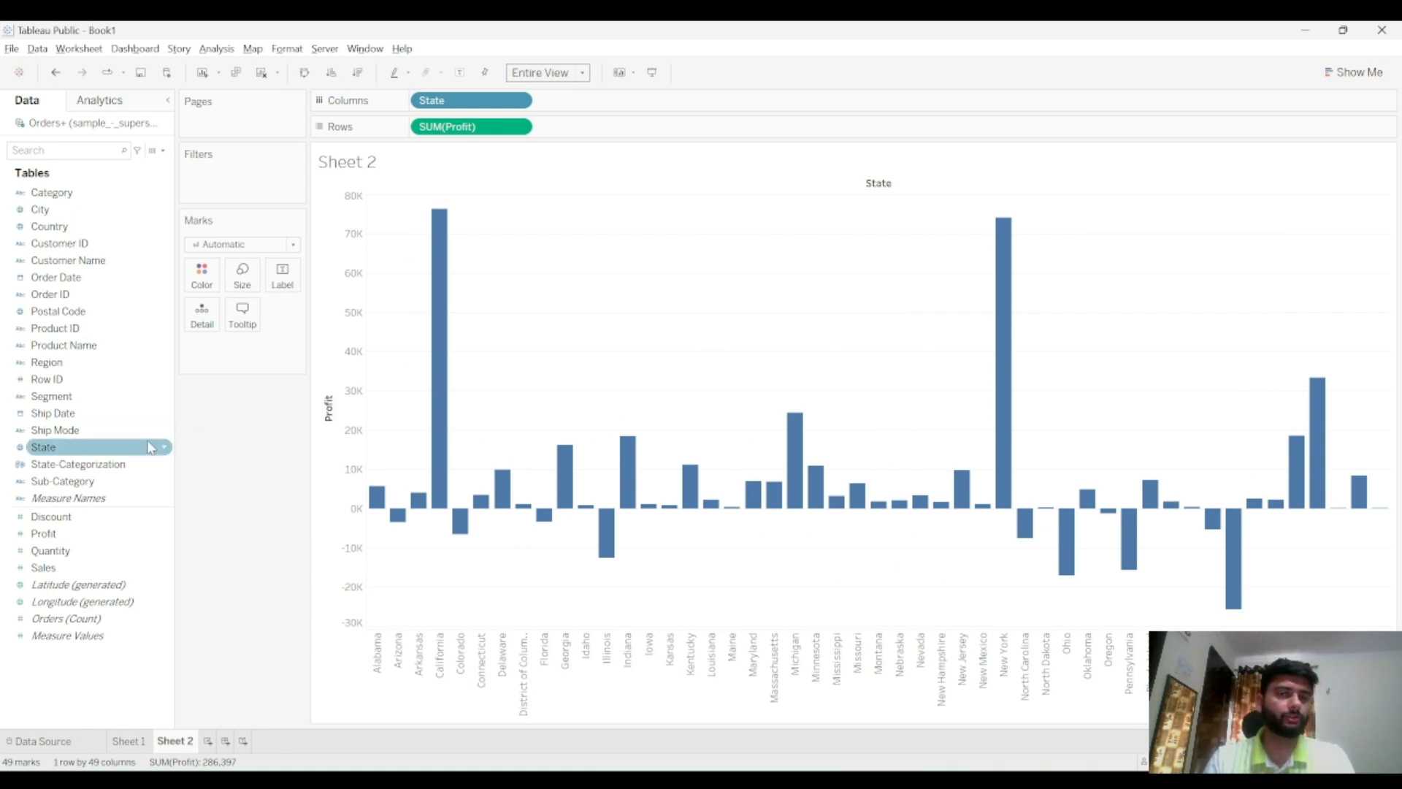
left_click(164, 447)
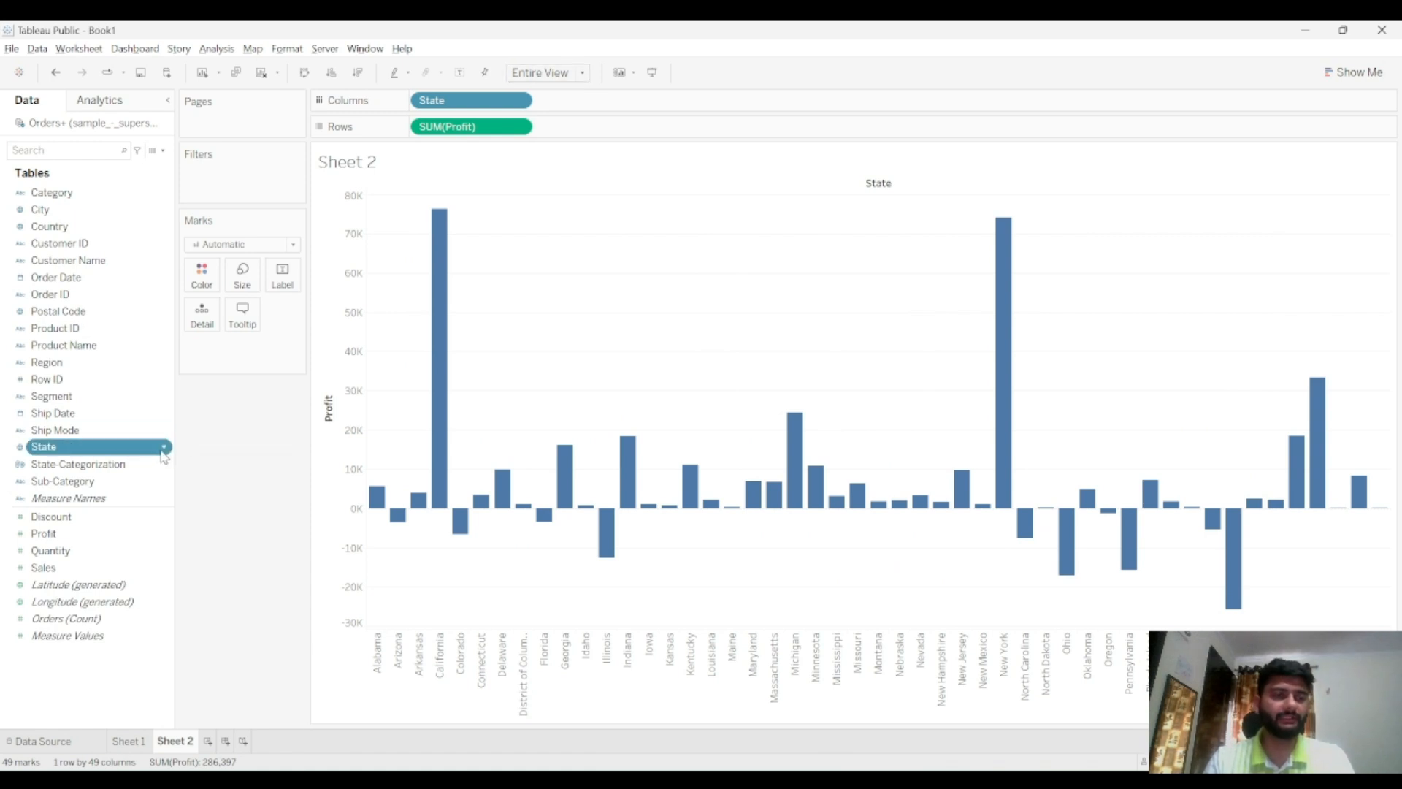
mouse_move(237, 577)
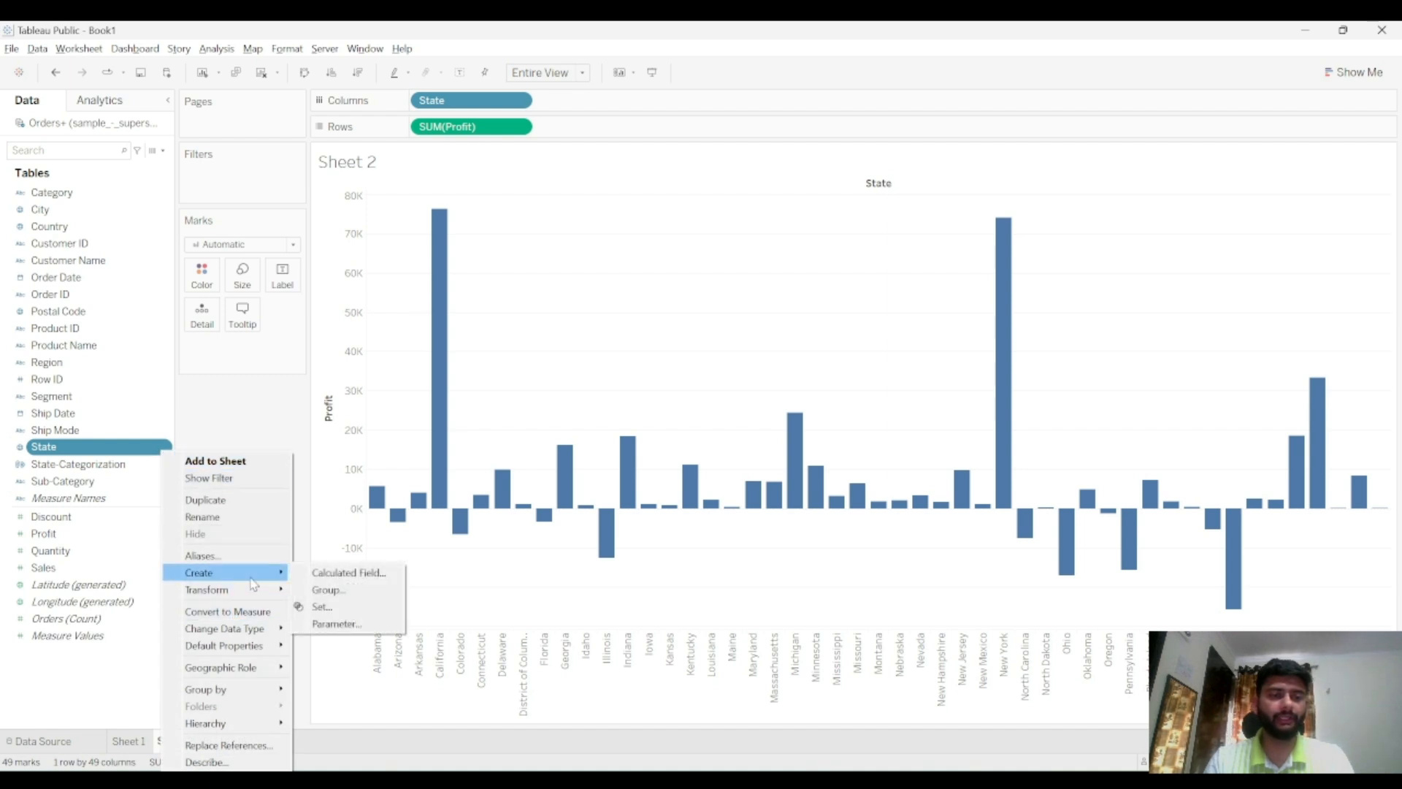
left_click(325, 607)
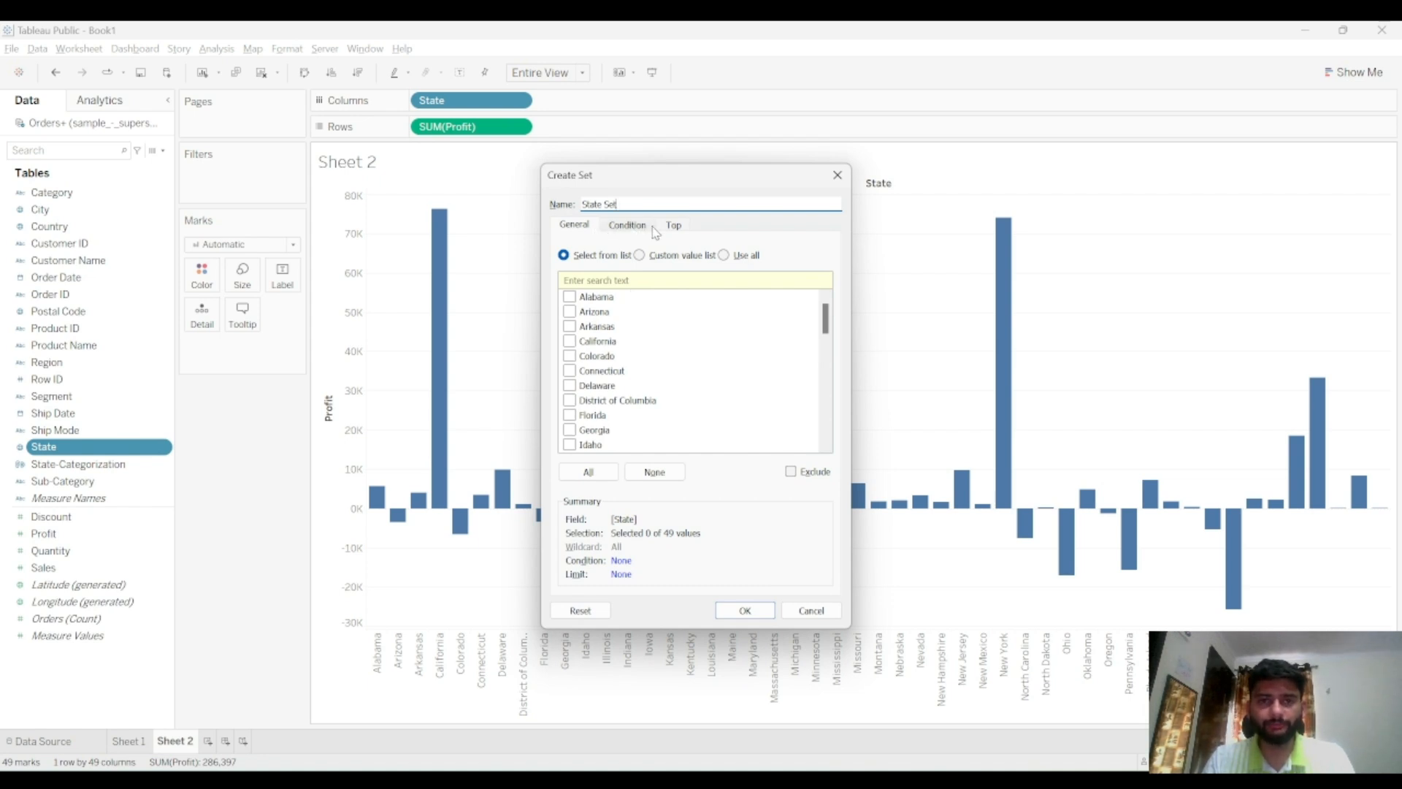
left_click(622, 230)
left_click(671, 230)
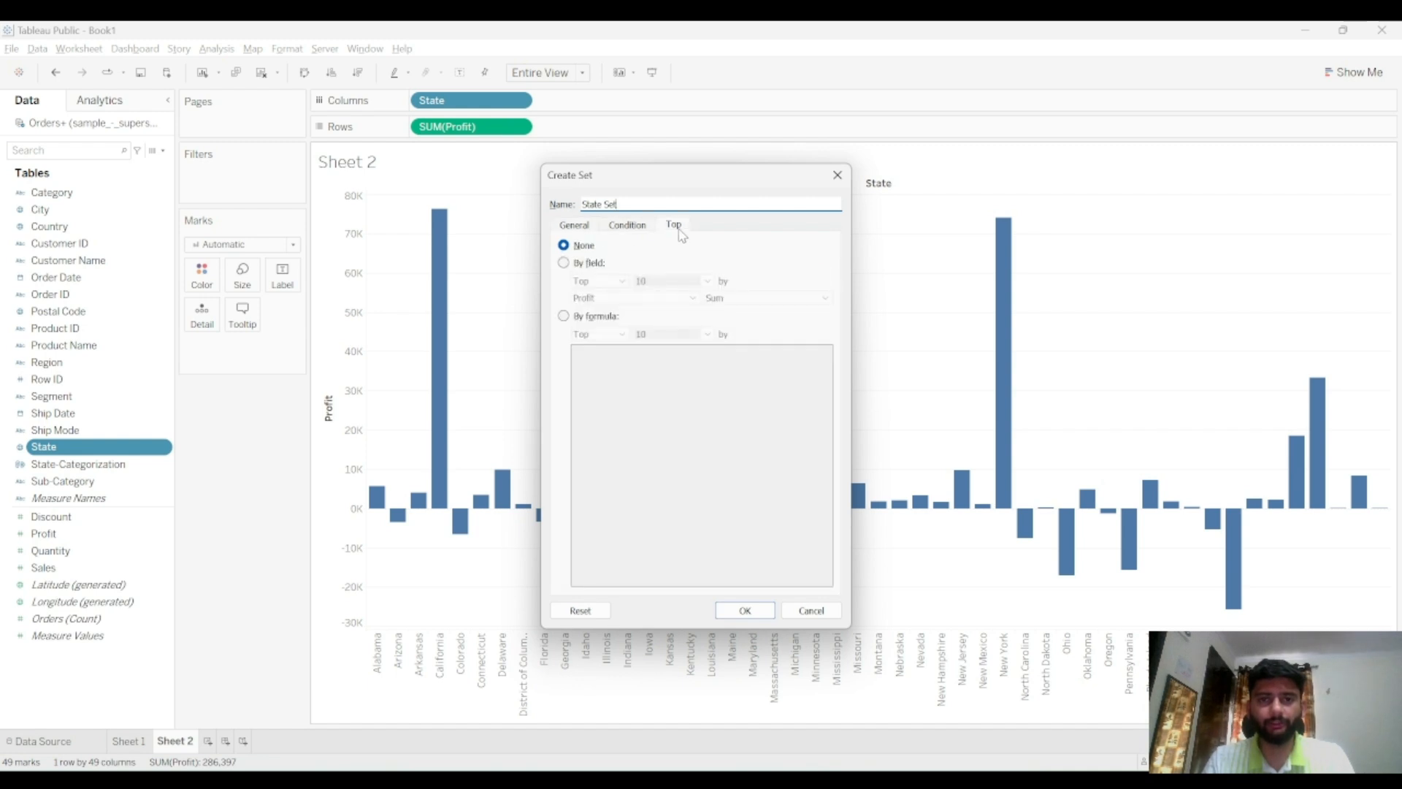
left_click(625, 228)
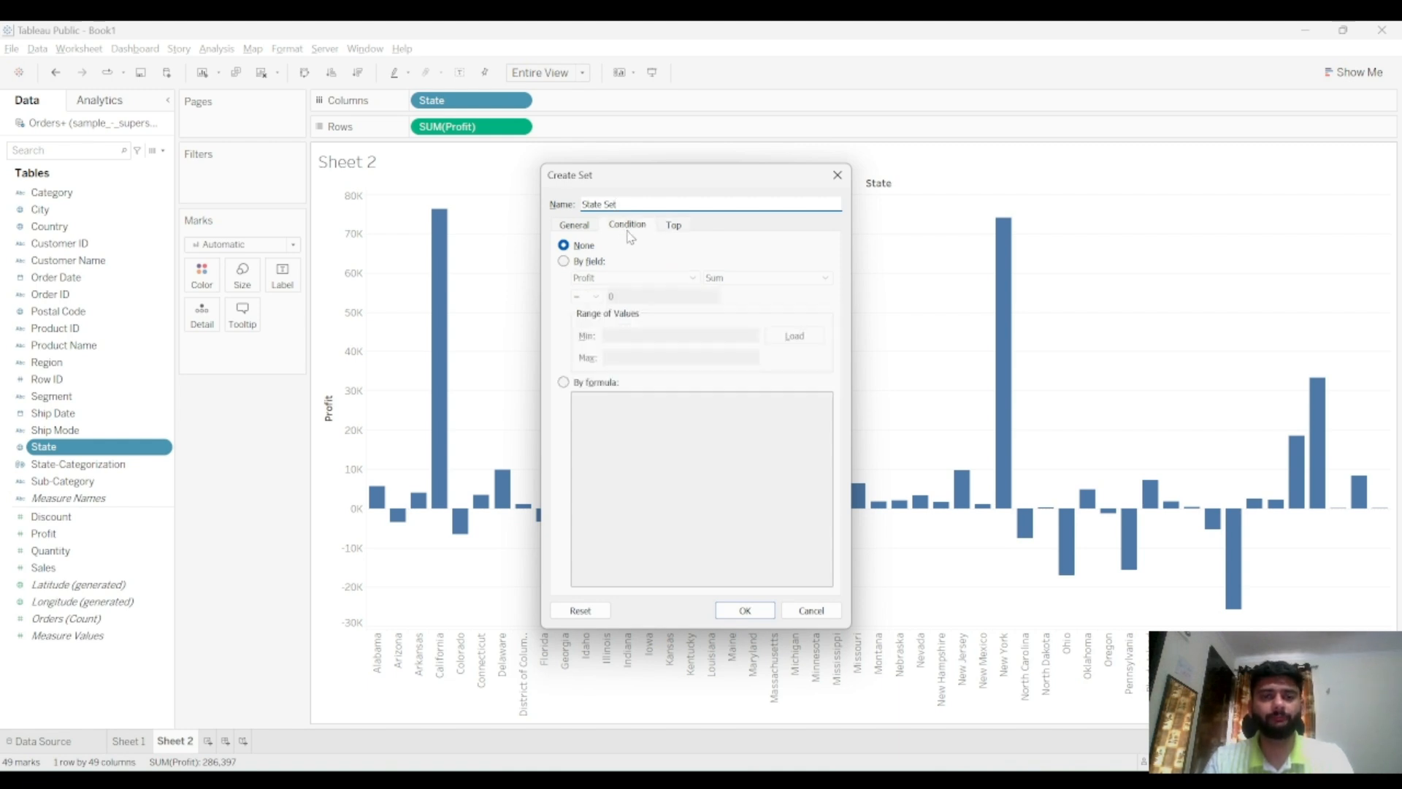
left_click(591, 262)
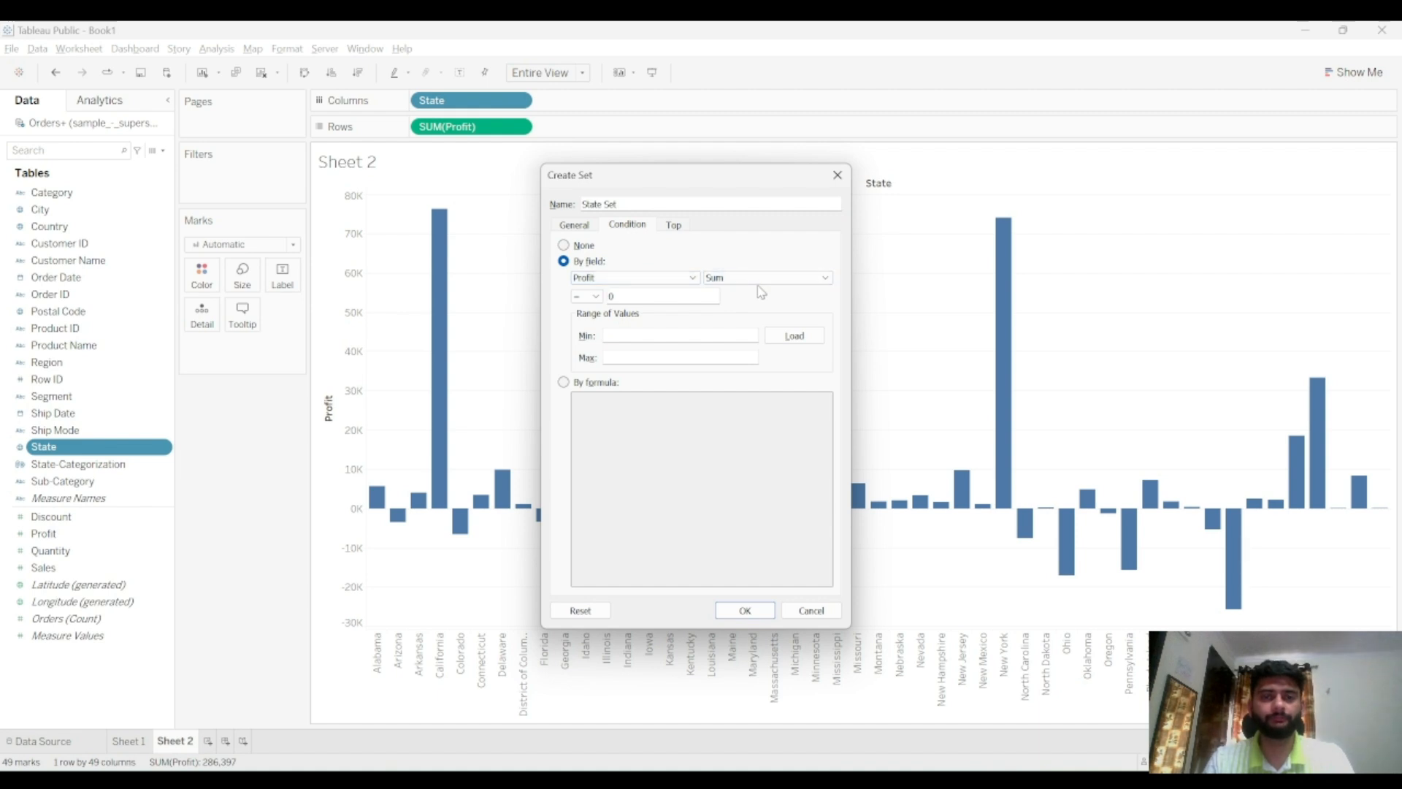
left_click(588, 296)
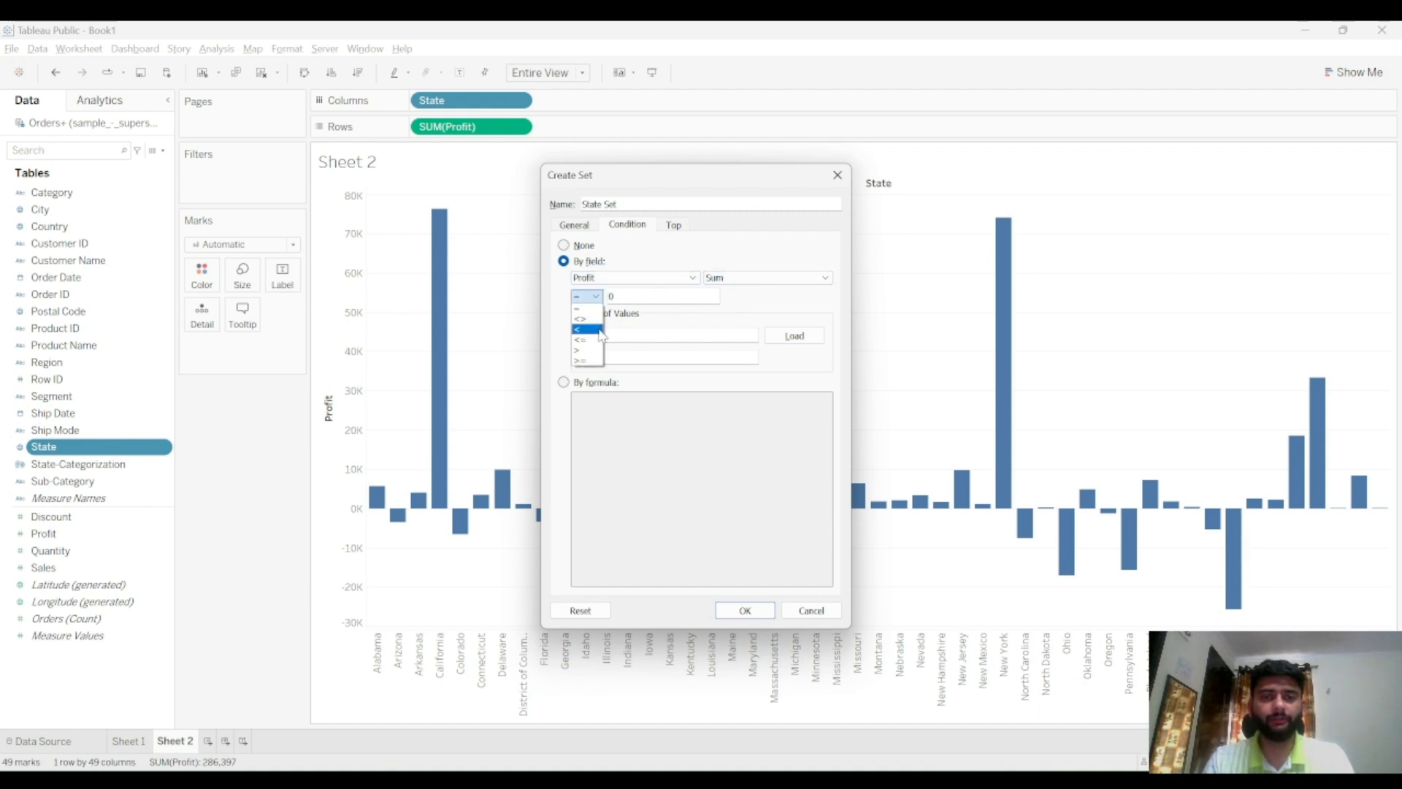
left_click(600, 330)
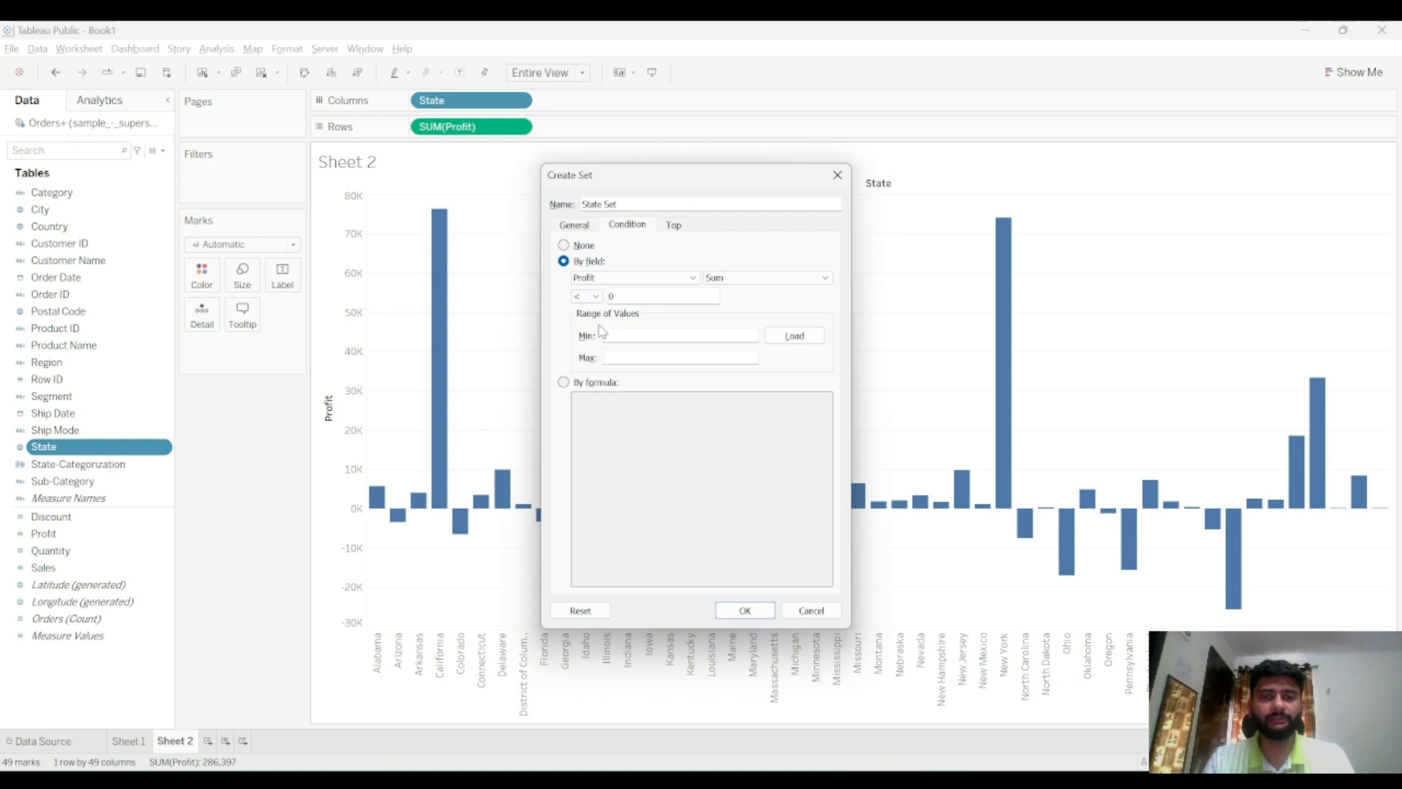
left_click(594, 296)
left_click(588, 351)
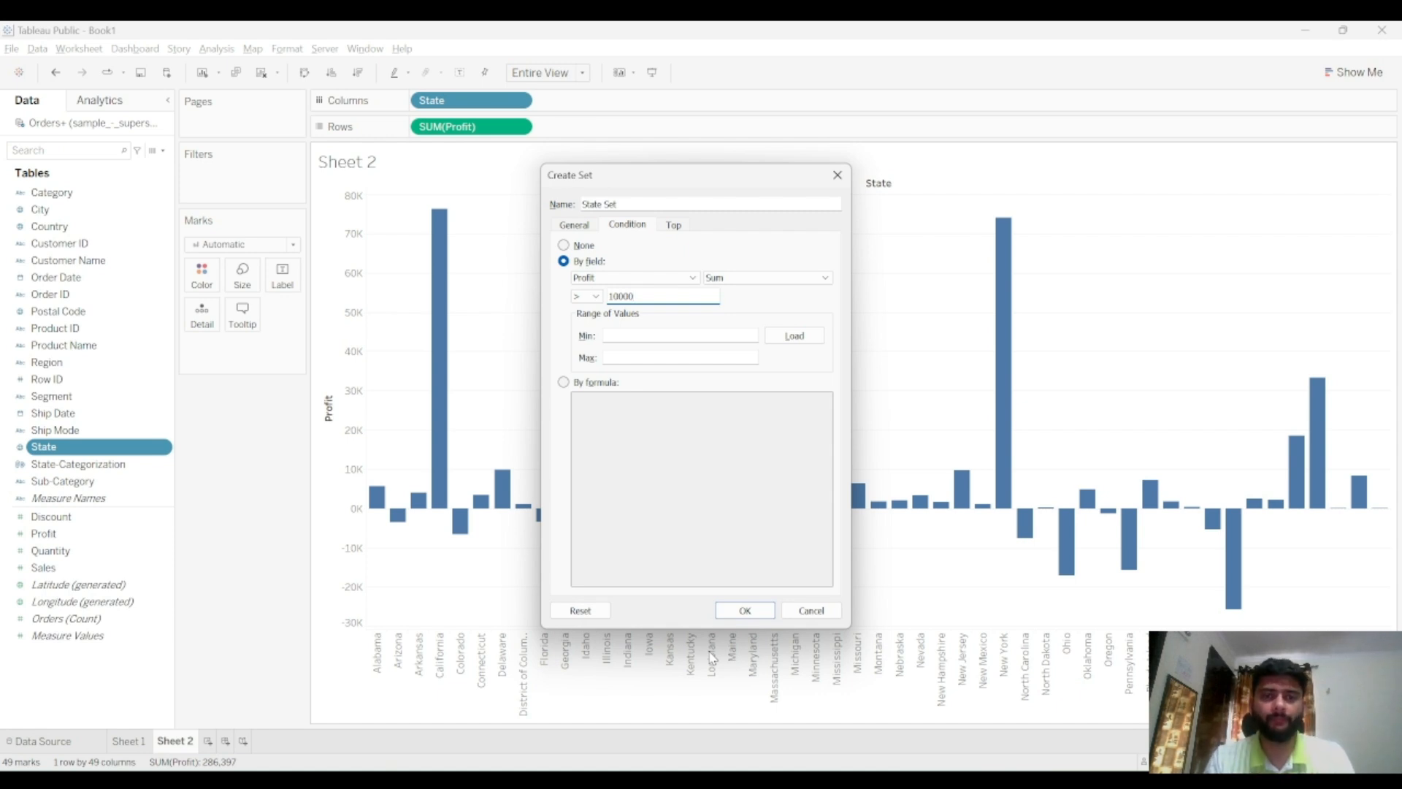
left_click(739, 609)
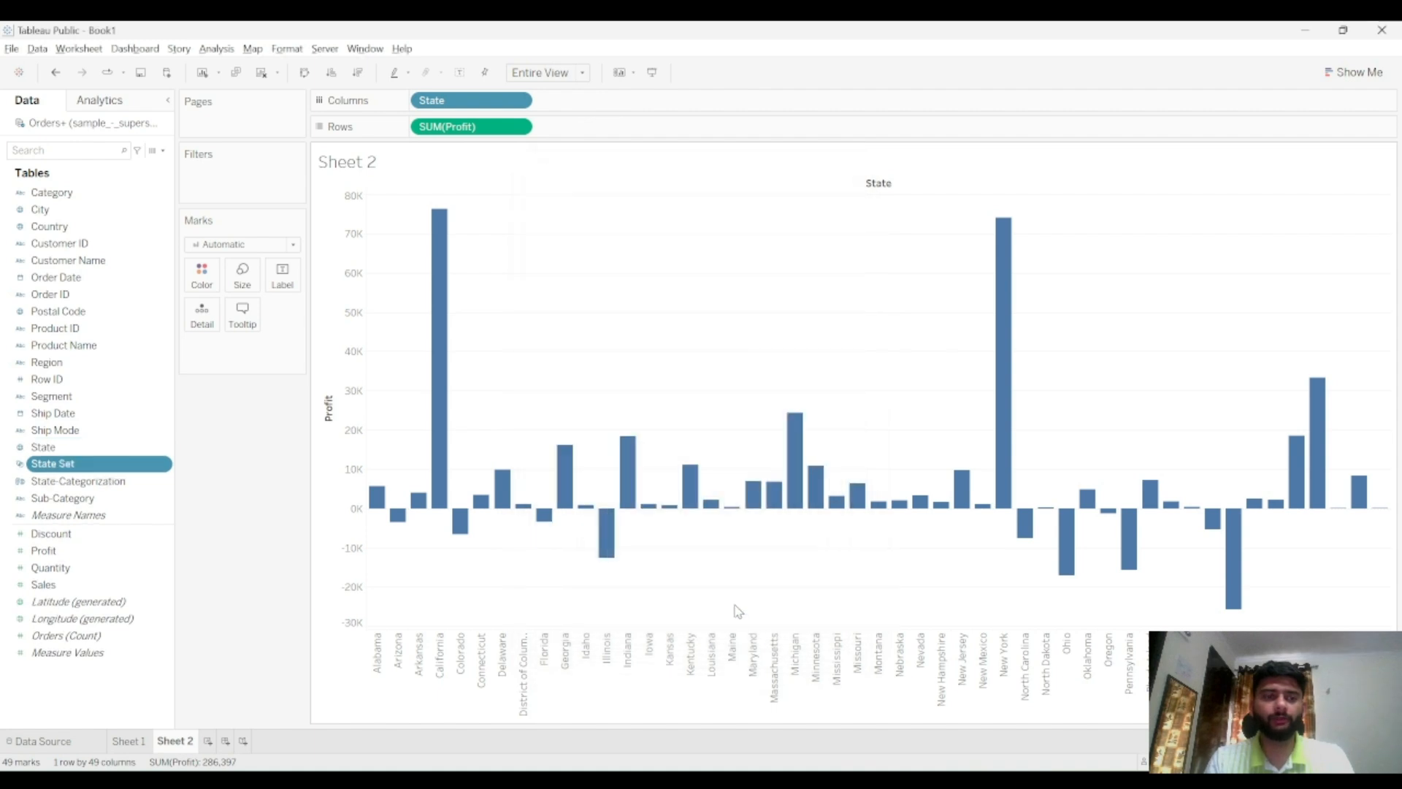
Place the State Set on Columns before State and add it to Filters with both In and Out selected
left_click_drag(60, 466, 425, 101)
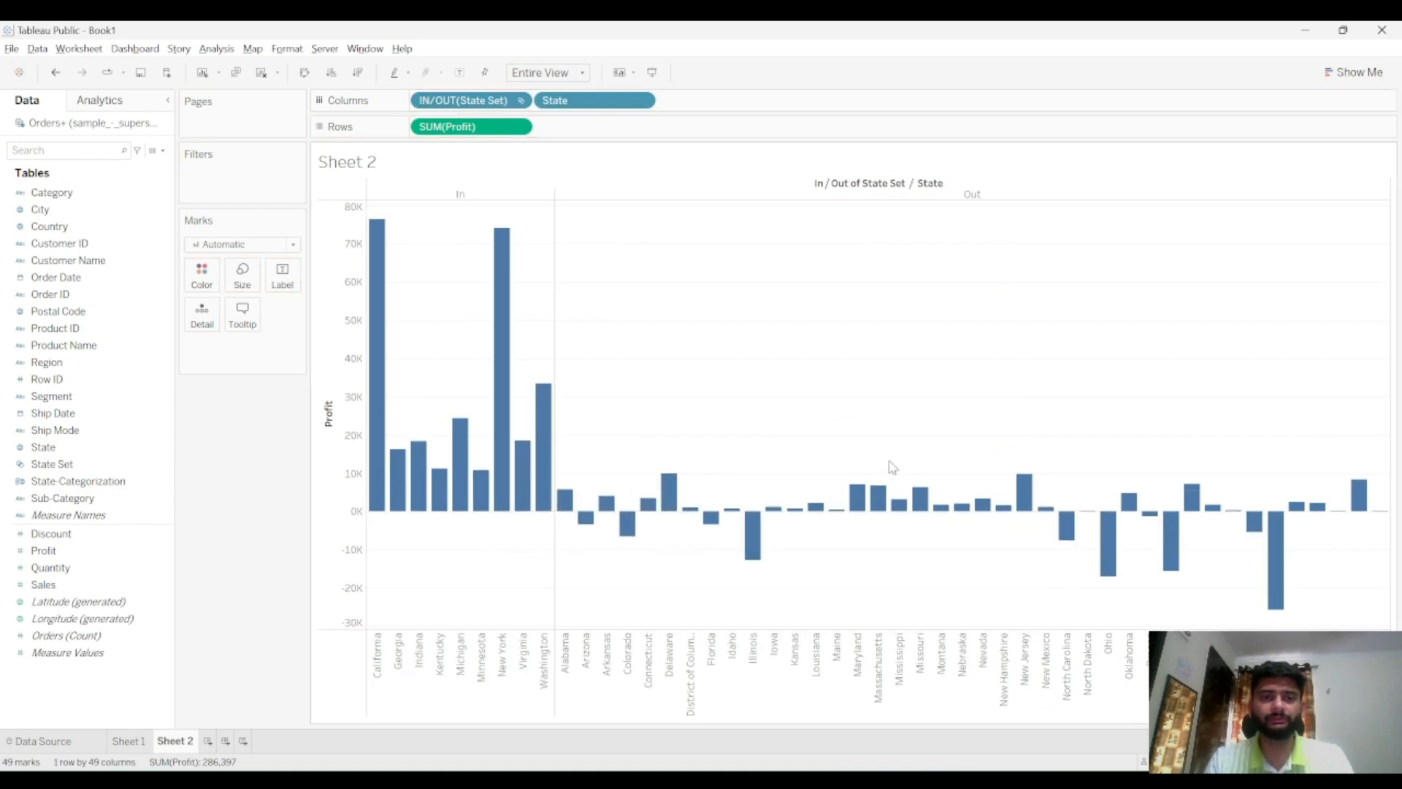
mouse_move(502, 409)
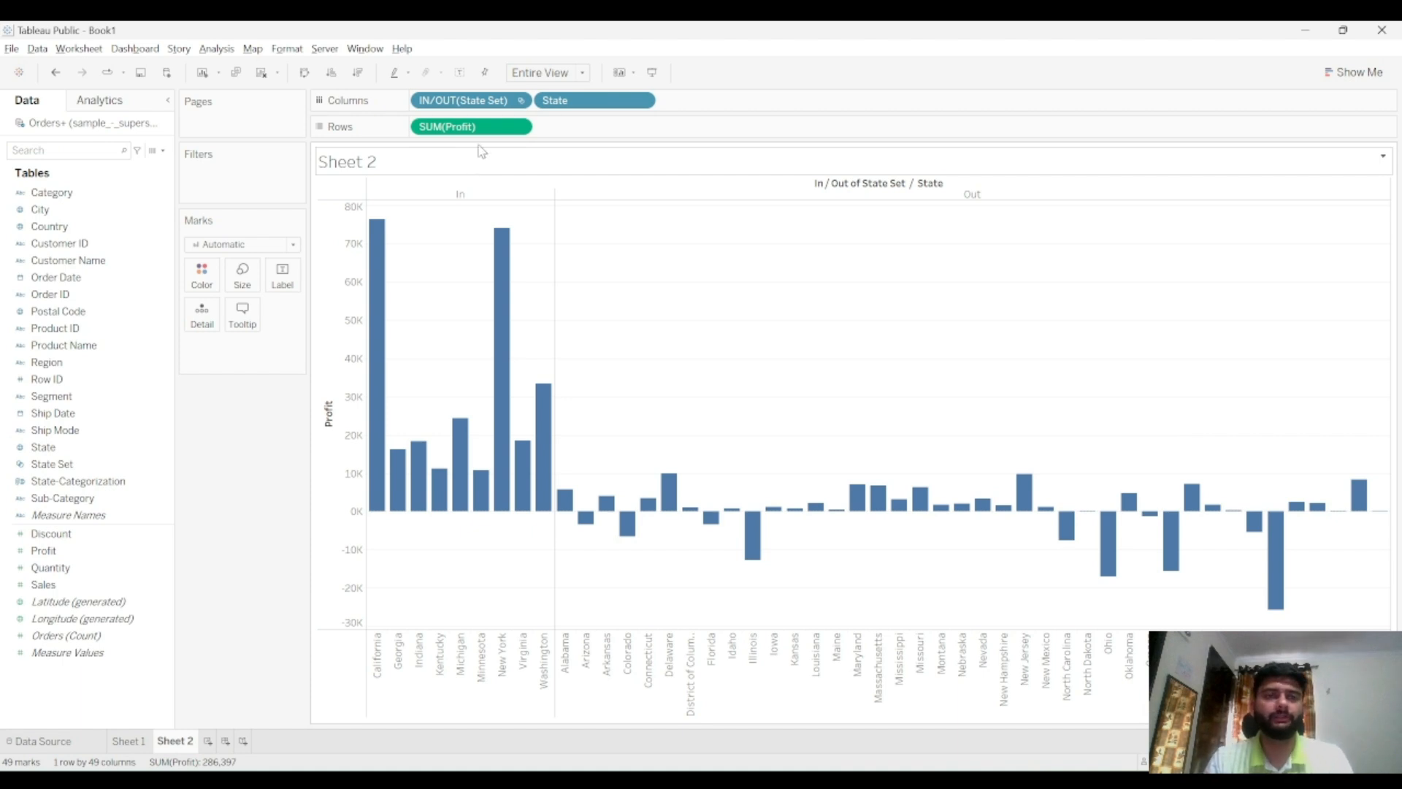
left_click_drag(474, 111, 243, 176)
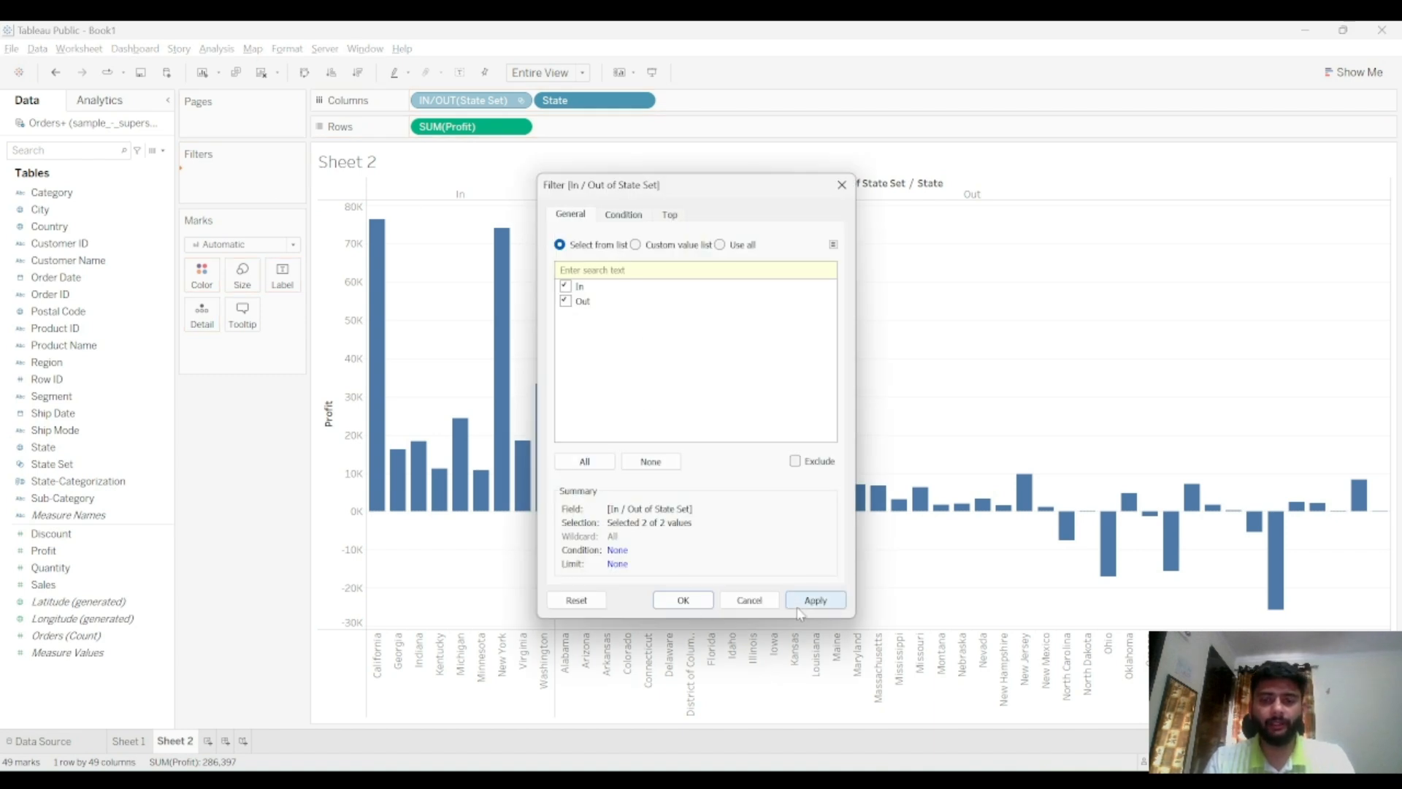
left_click(683, 599)
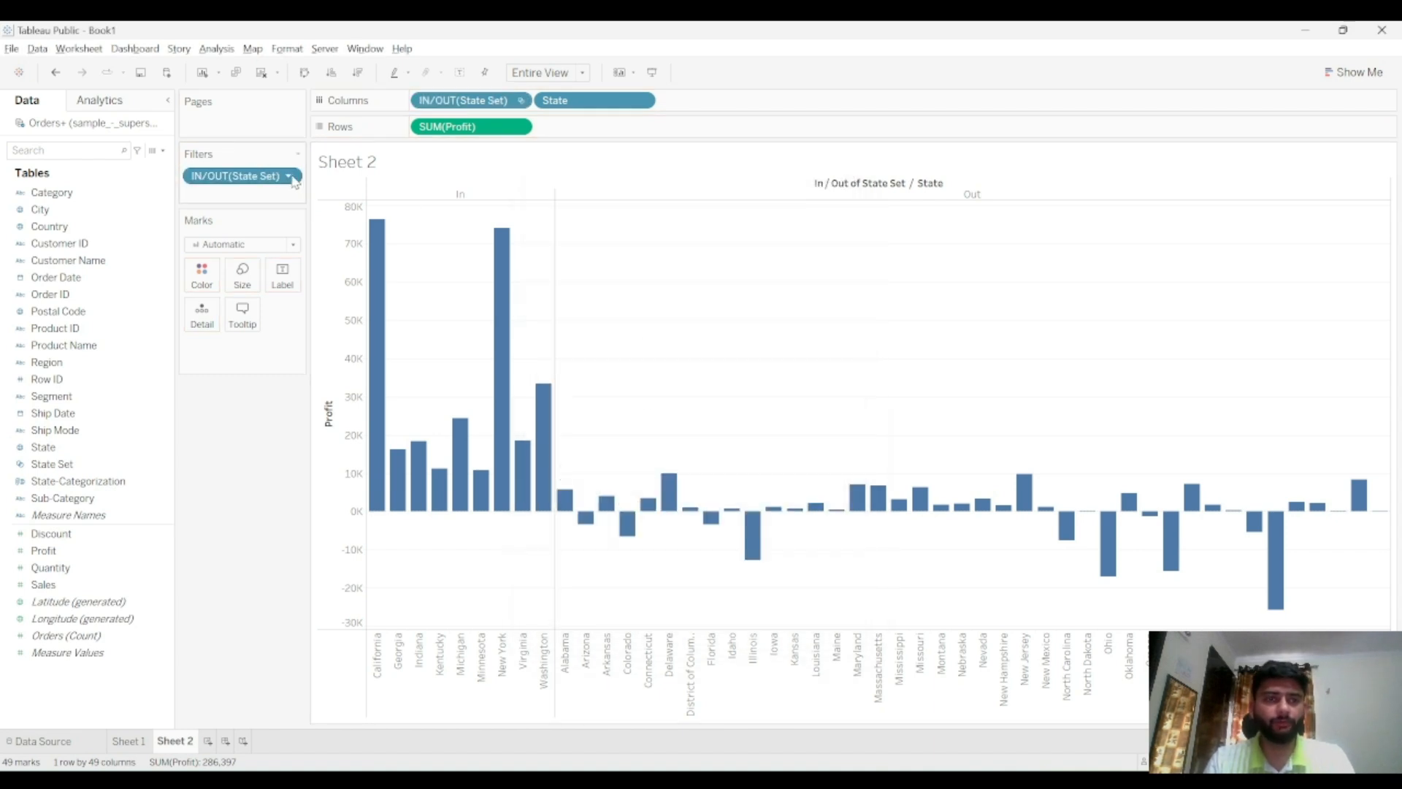
Show the set's filter control and filter the chart to In states only, then to Out states only
left_click(292, 181)
left_click(281, 230)
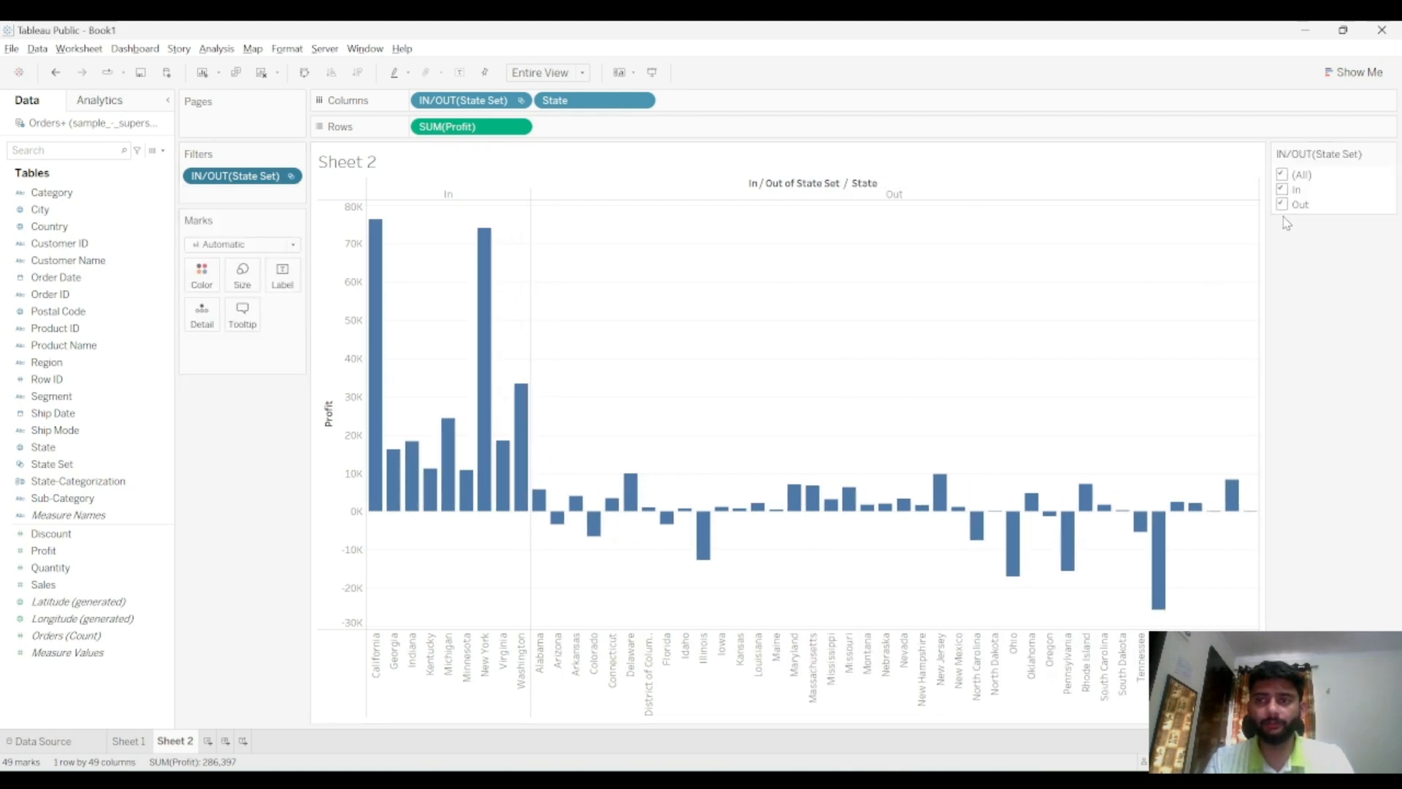
left_click(1288, 177)
left_click(1286, 190)
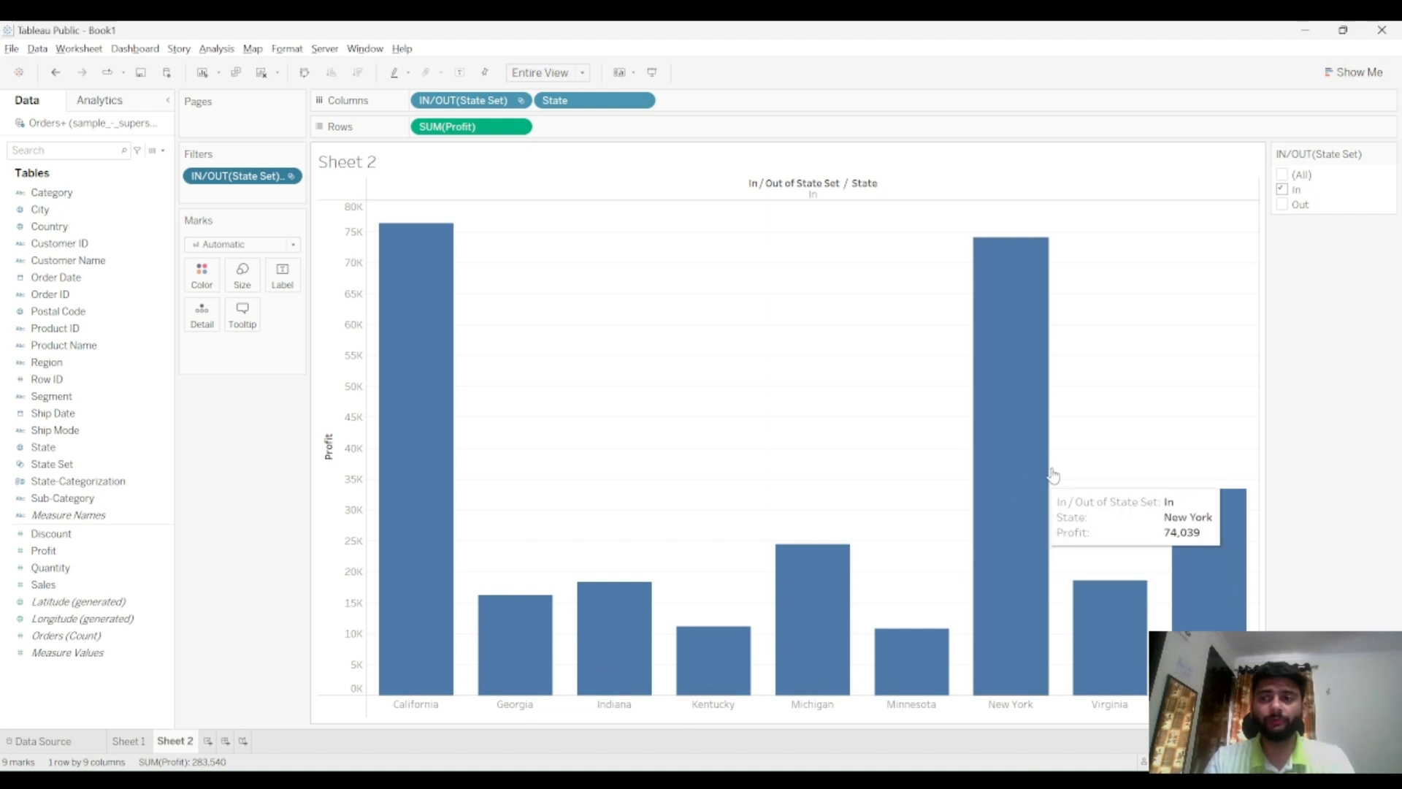
left_click(1282, 189)
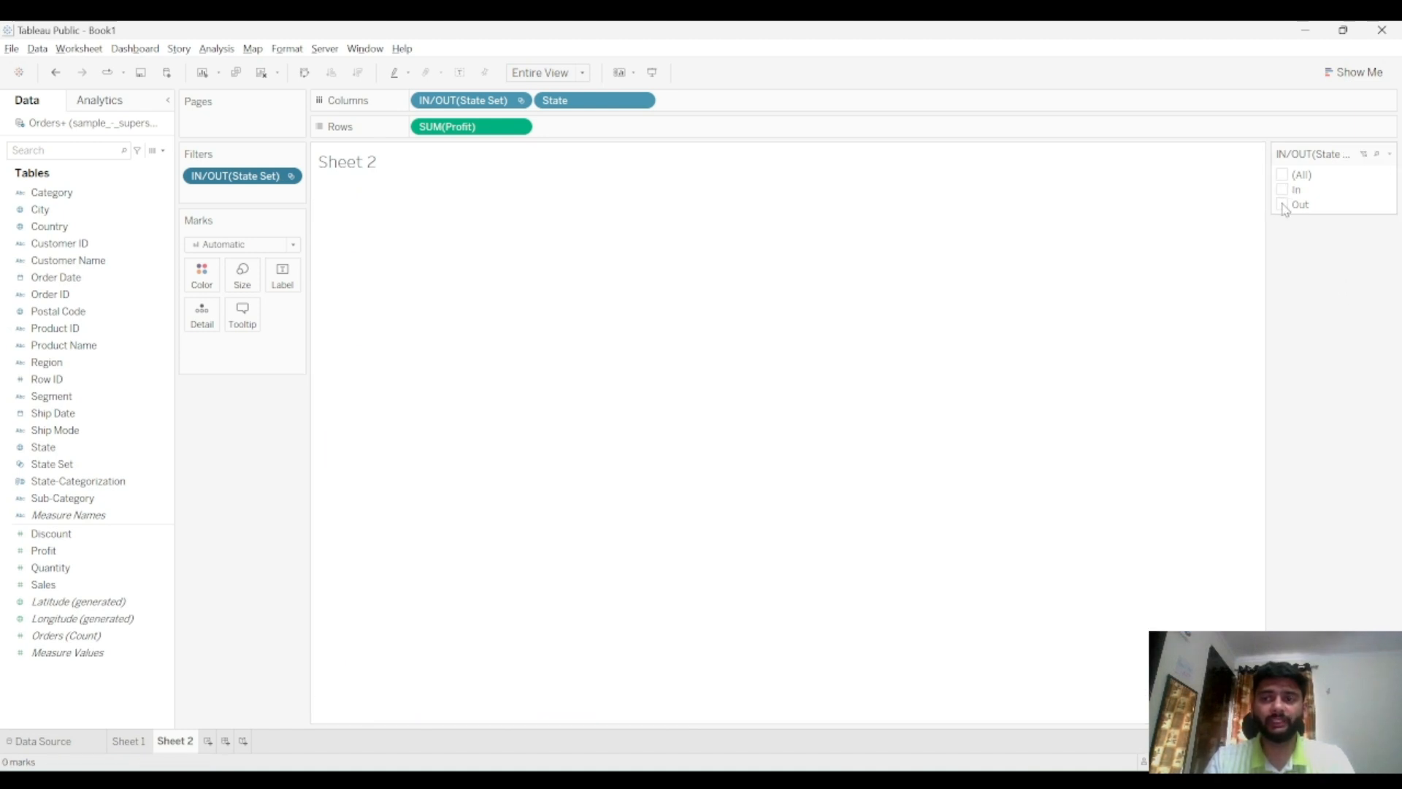
left_click(1283, 205)
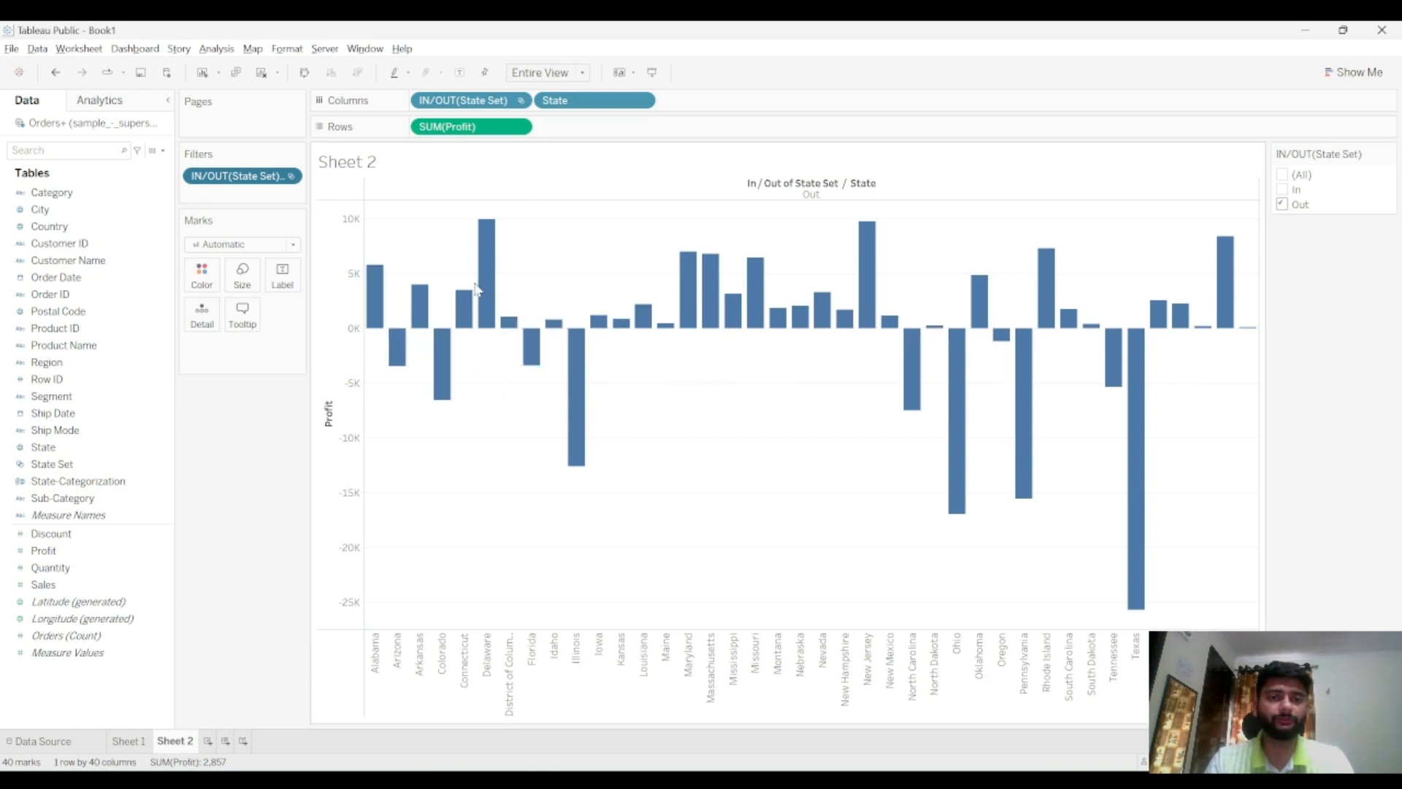
Edit State Set's condition to sum of Profit greater than 0 and apply it
left_click(154, 464)
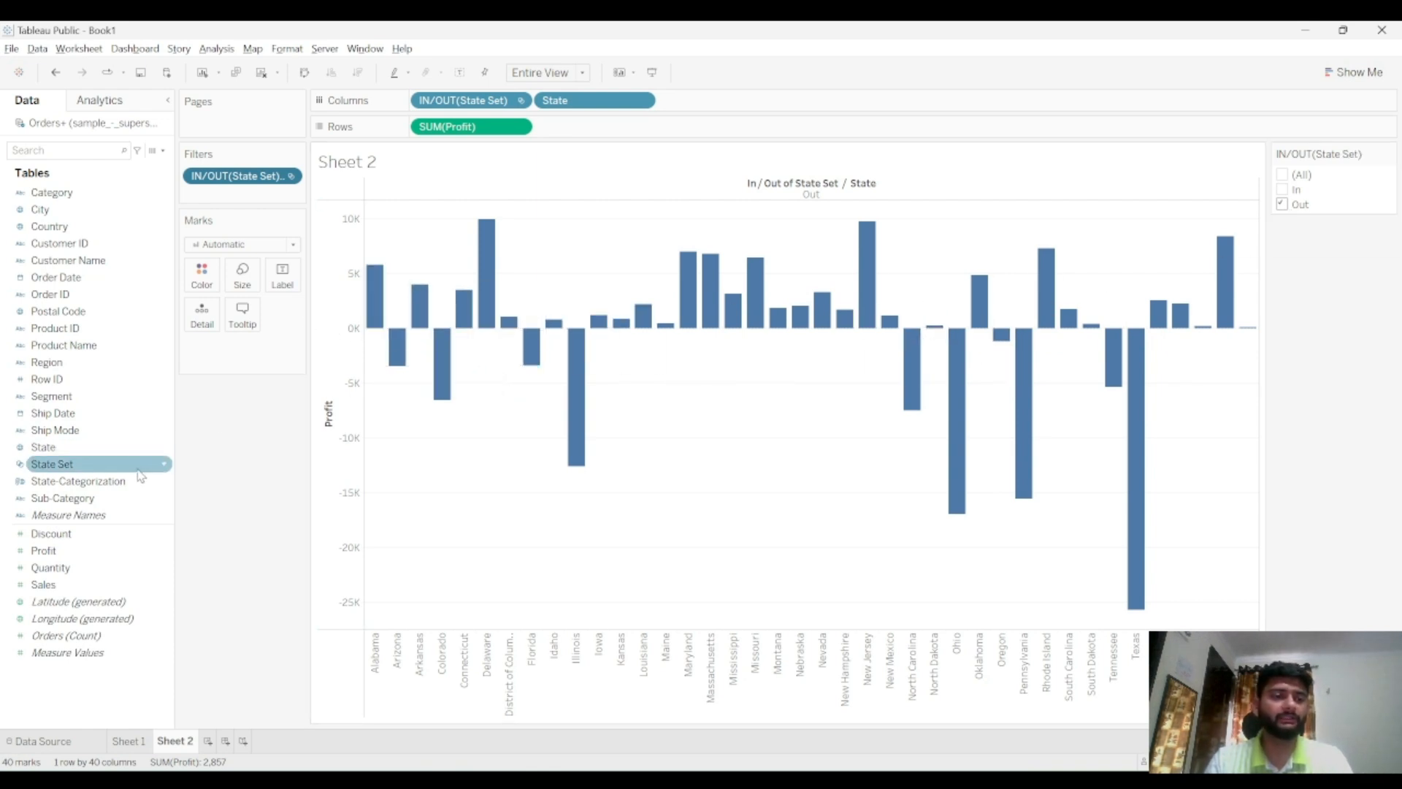
left_click(166, 465)
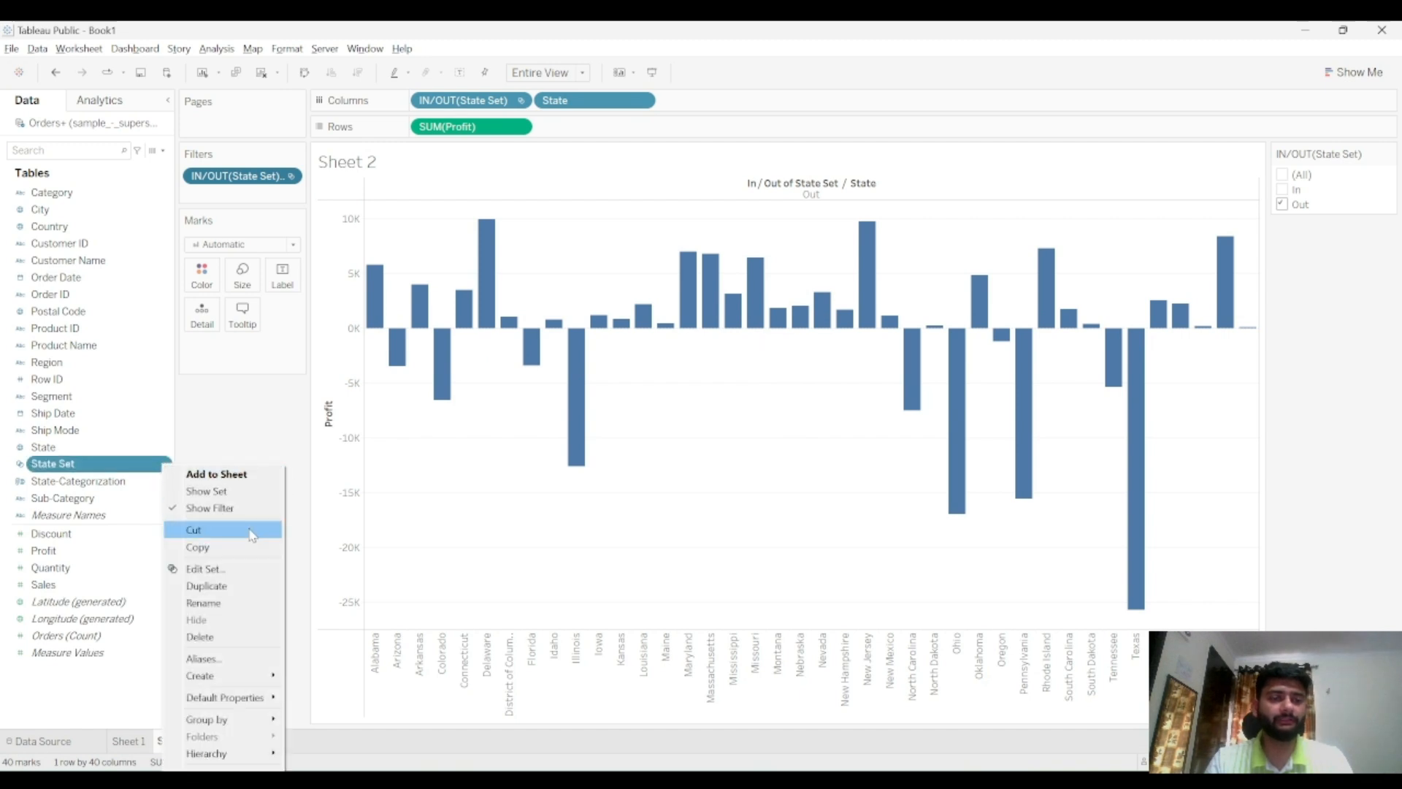
left_click(236, 569)
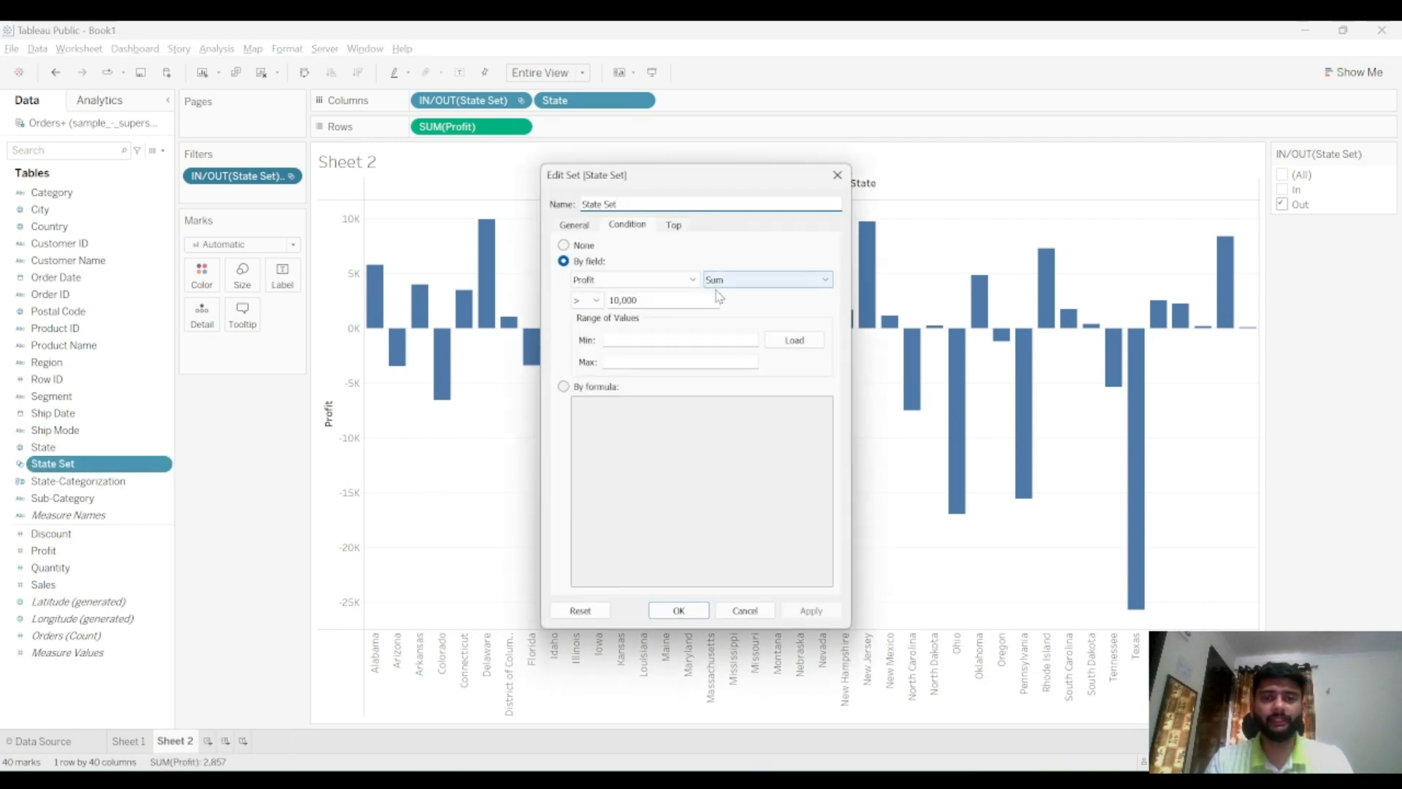
left_click(643, 300)
key("BackSpace")
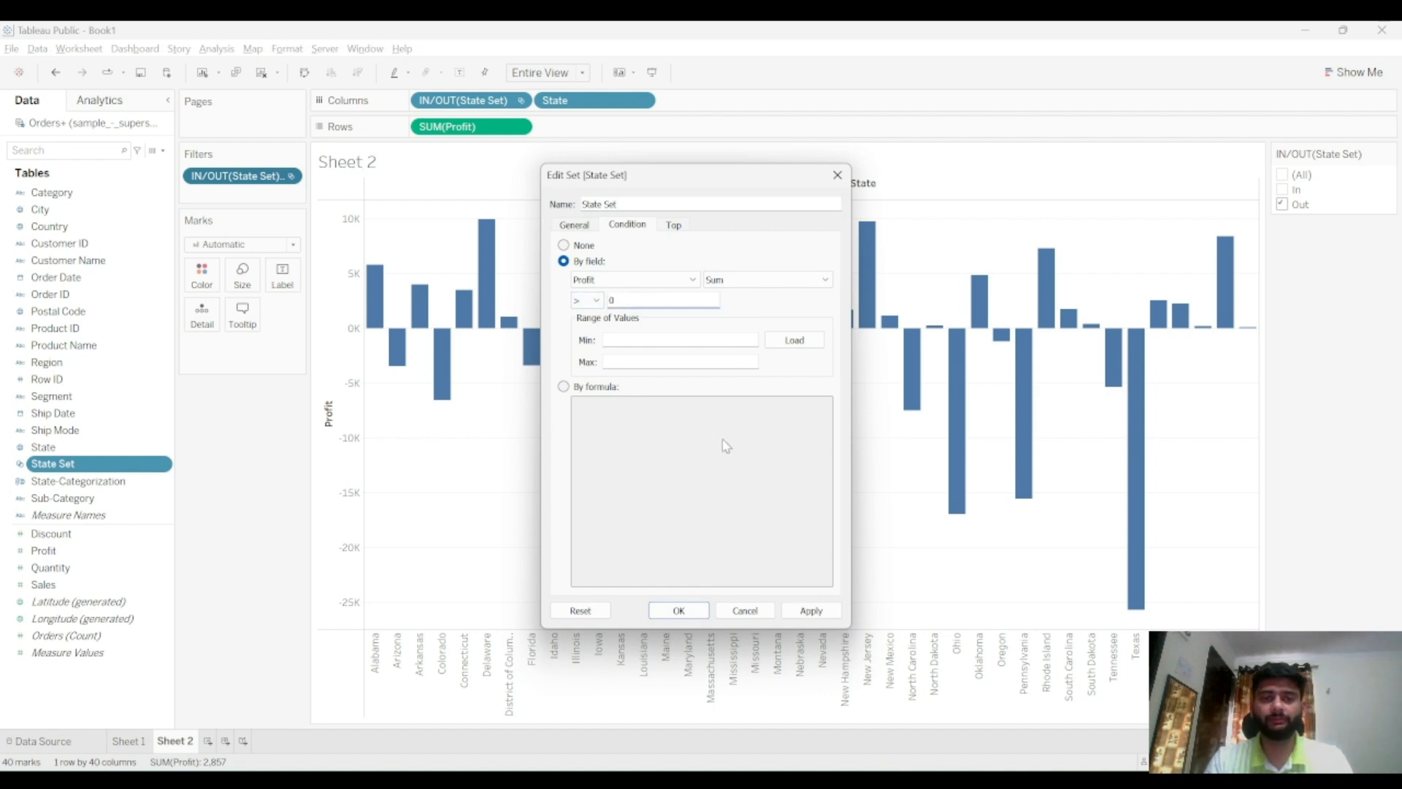
left_click(813, 612)
left_click(679, 611)
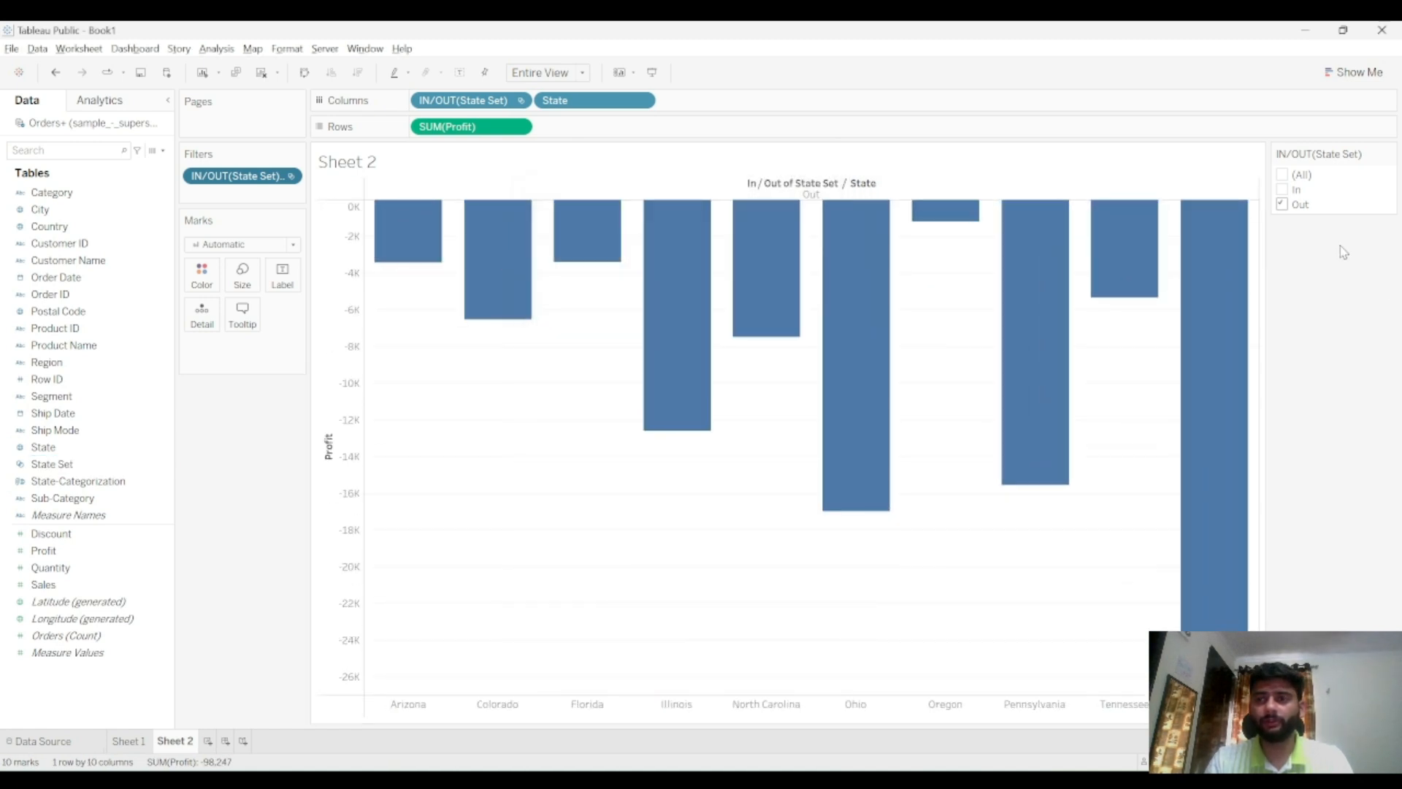
Toggle the set filter between In only and Out only, then select All
left_click(1287, 190)
left_click(1289, 205)
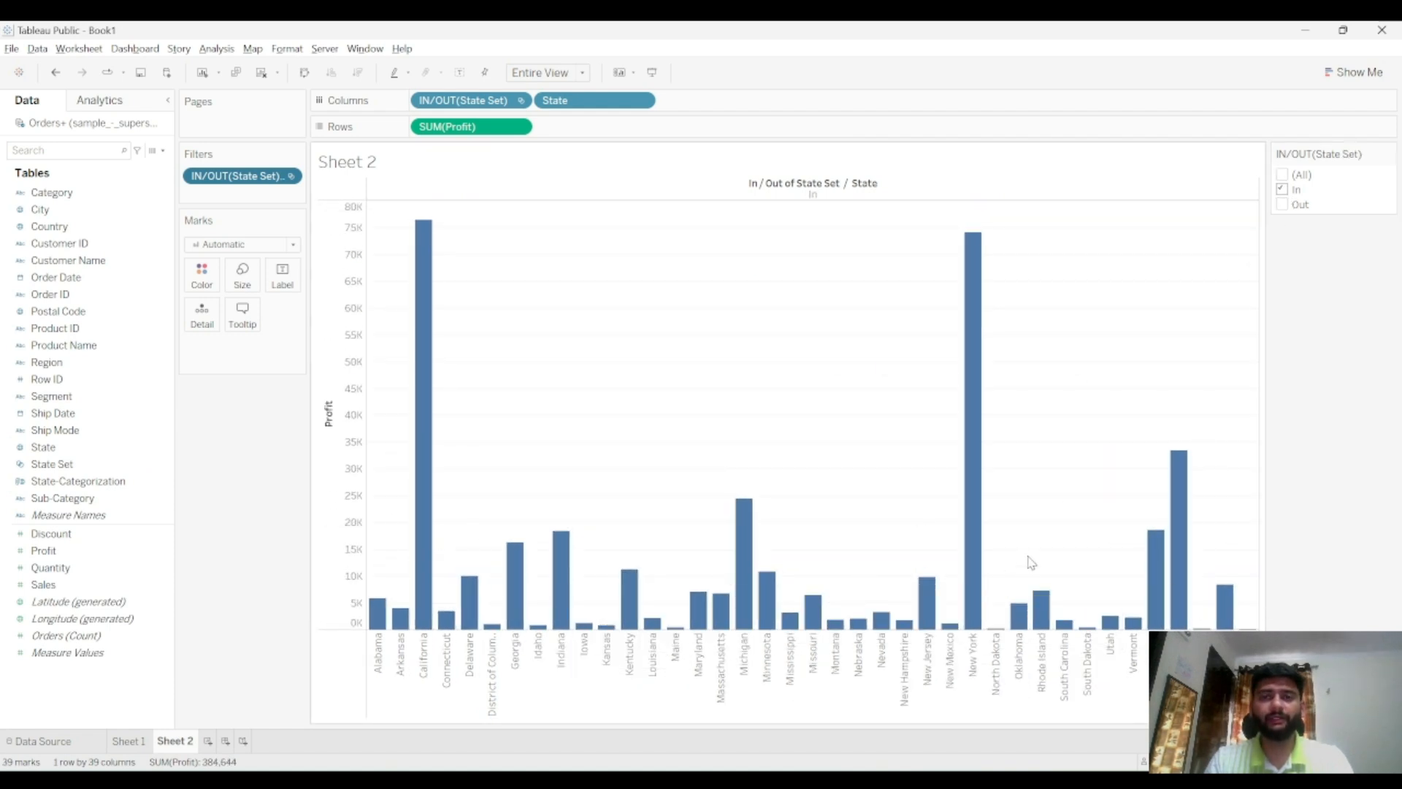
left_click(1281, 189)
left_click(1282, 205)
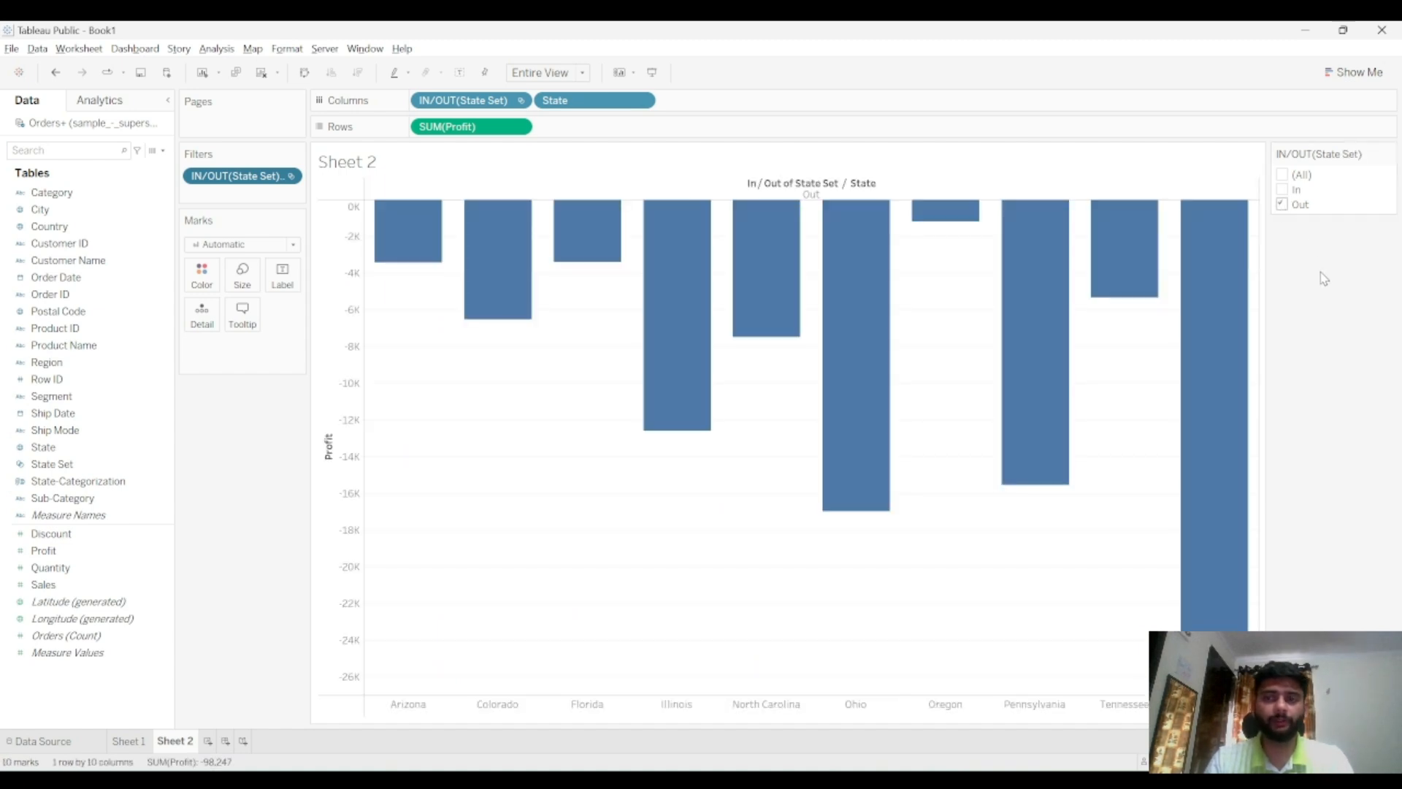
mouse_move(1104, 267)
mouse_move(789, 264)
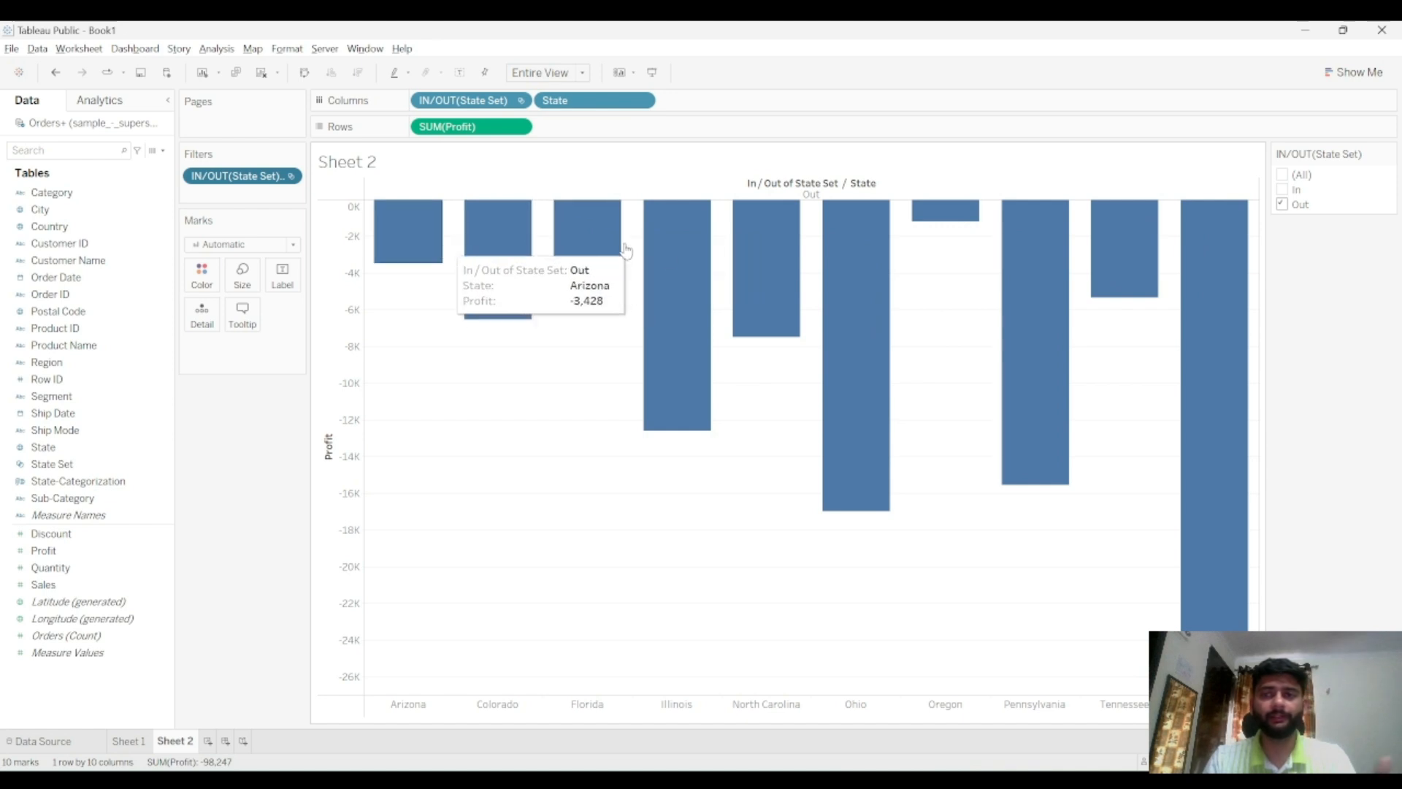
left_click(1282, 175)
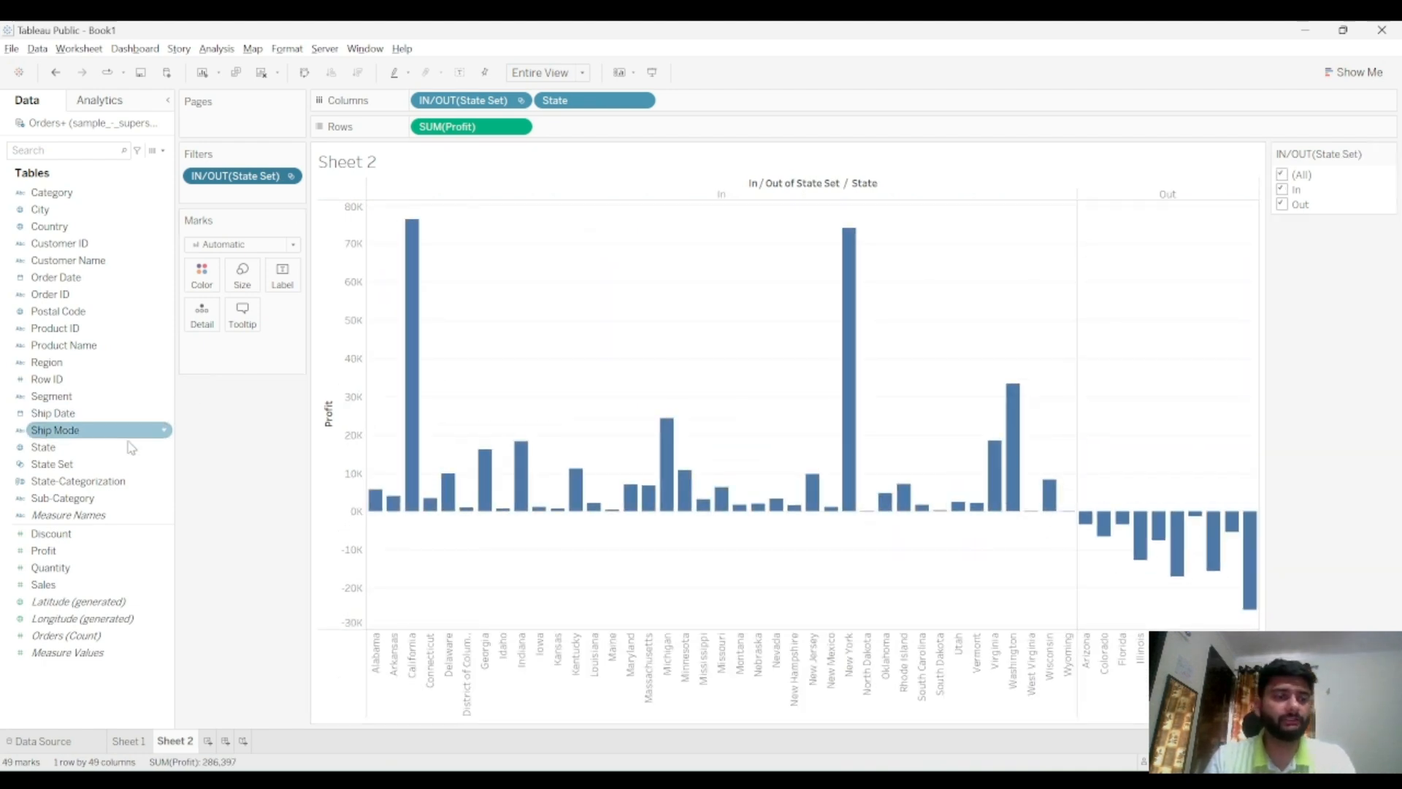
Open State Set for editing, set its condition to None and switch it to a Top by field rule
left_click(163, 466)
mouse_move(247, 679)
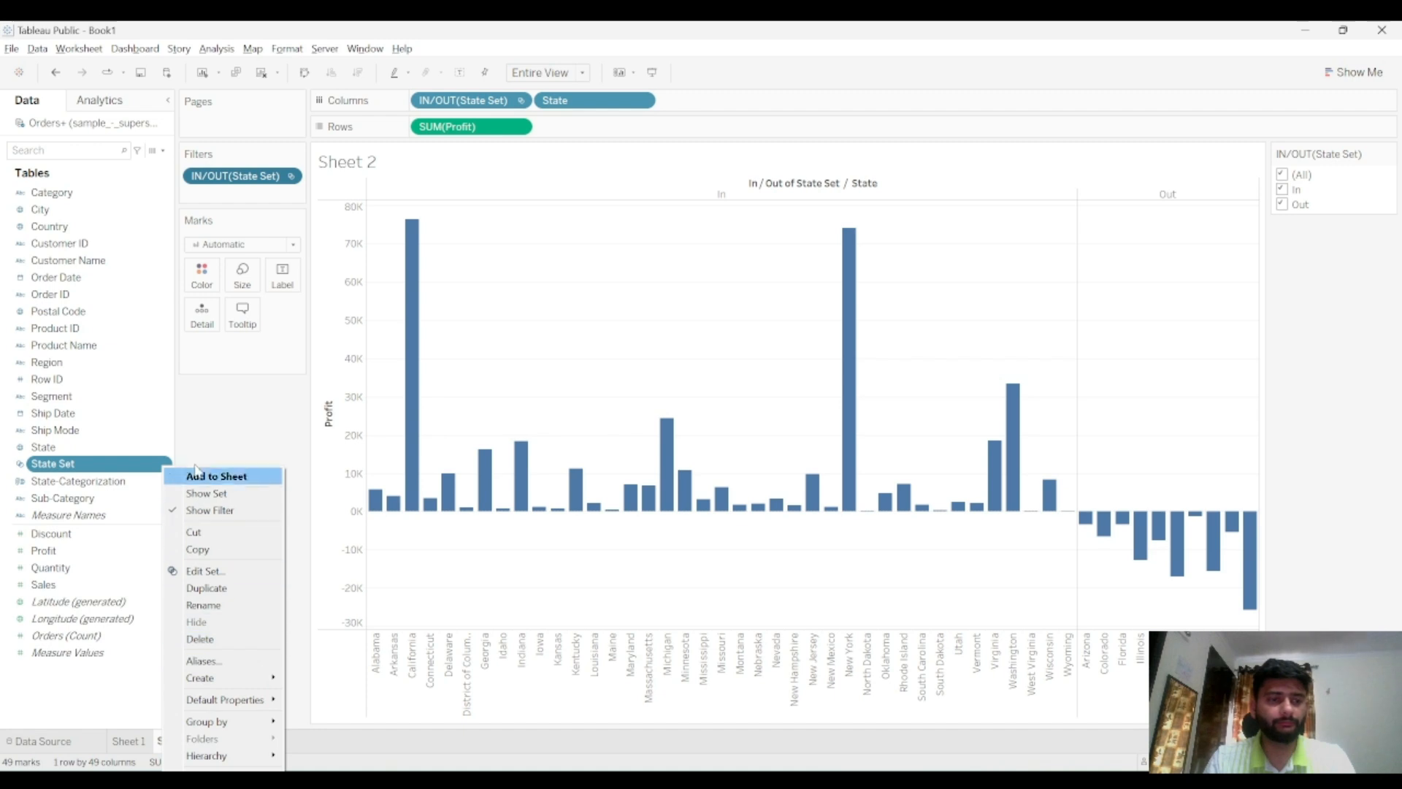
left_click(201, 570)
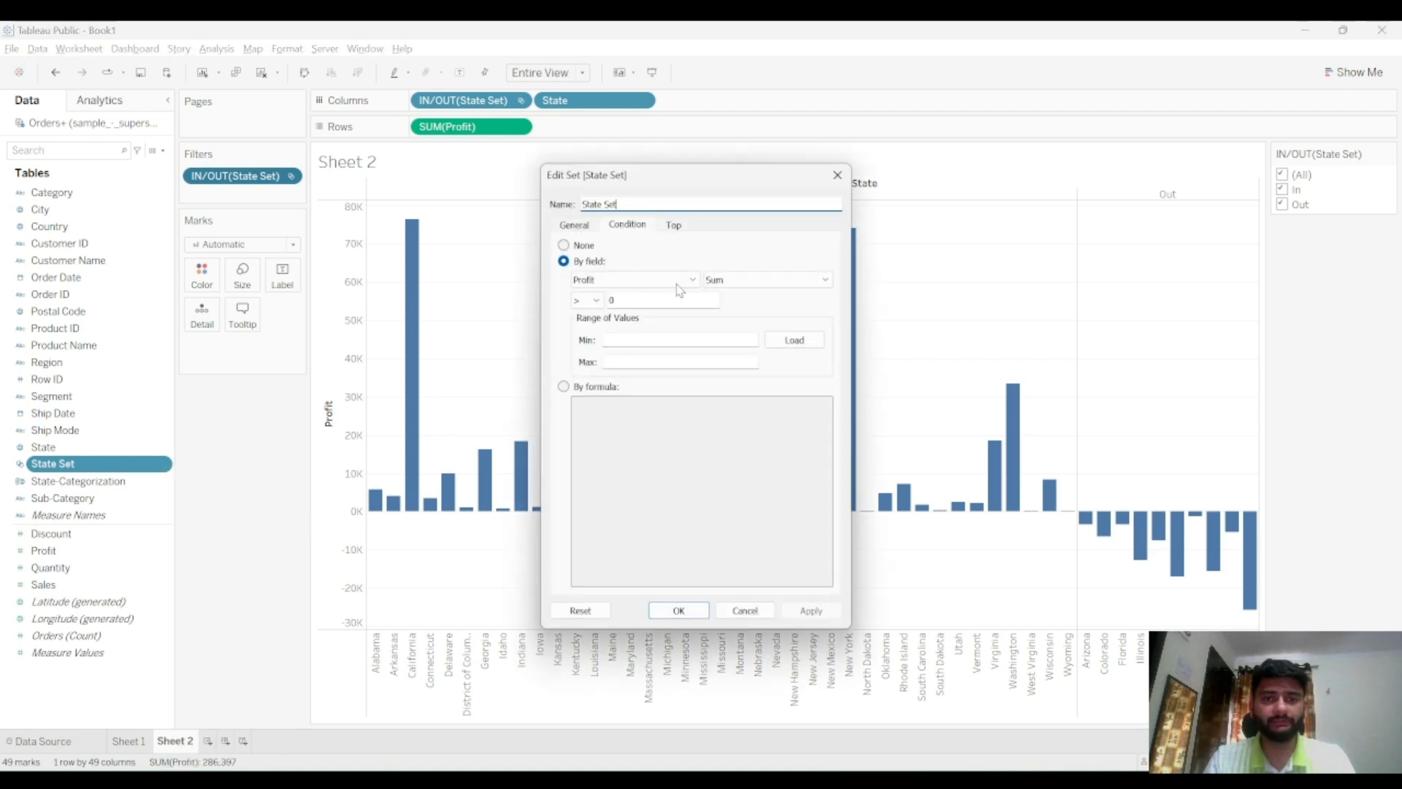
left_click(675, 227)
left_click(632, 226)
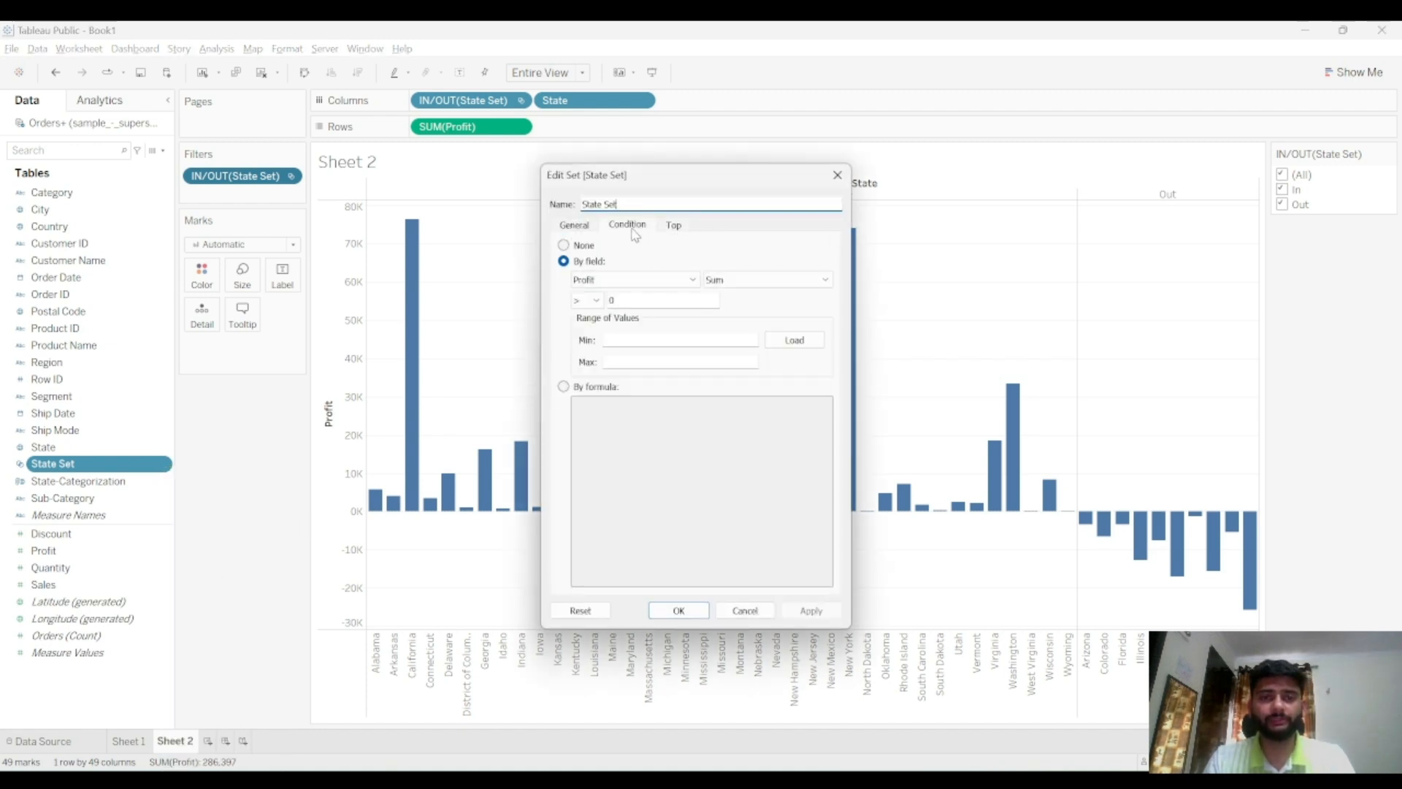
left_click(582, 246)
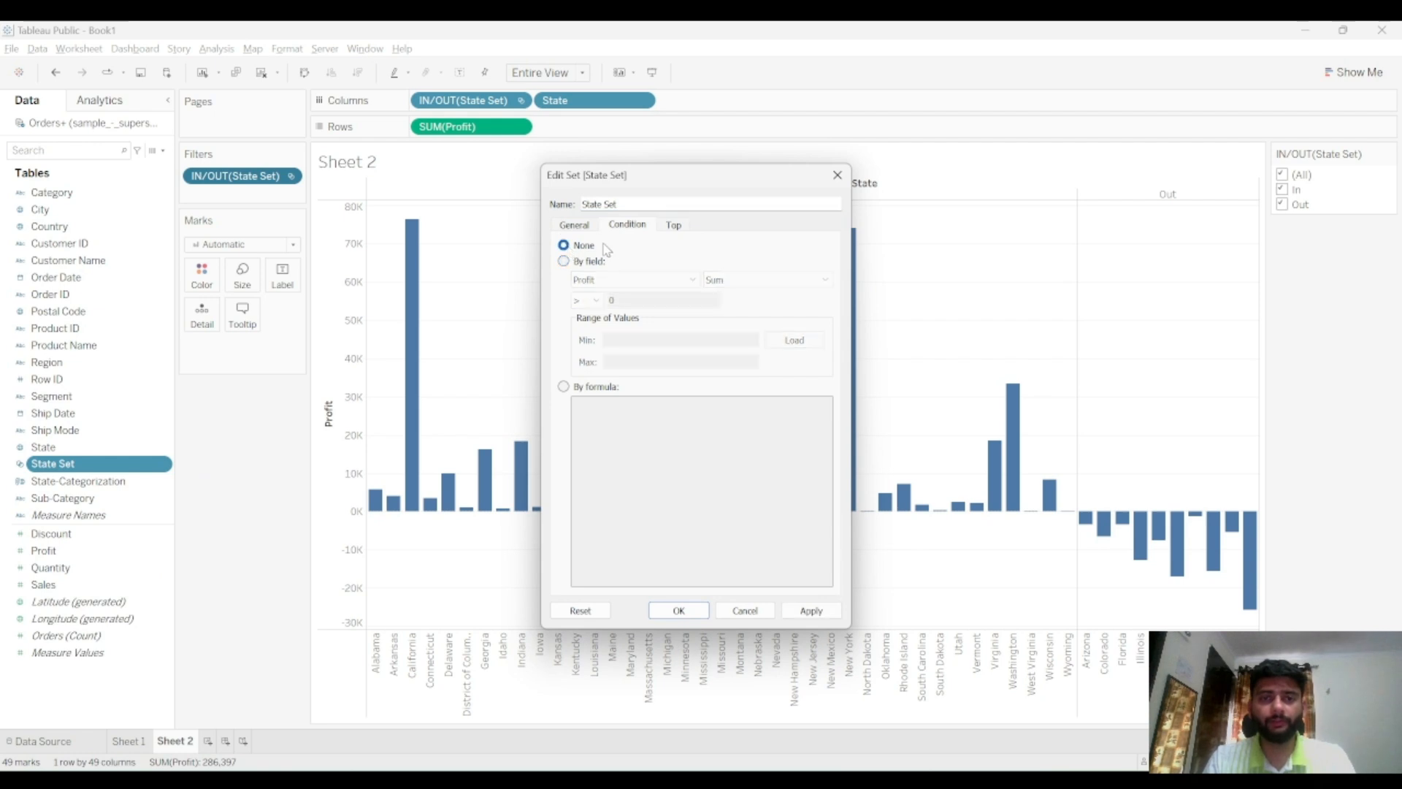
left_click(670, 228)
left_click(597, 268)
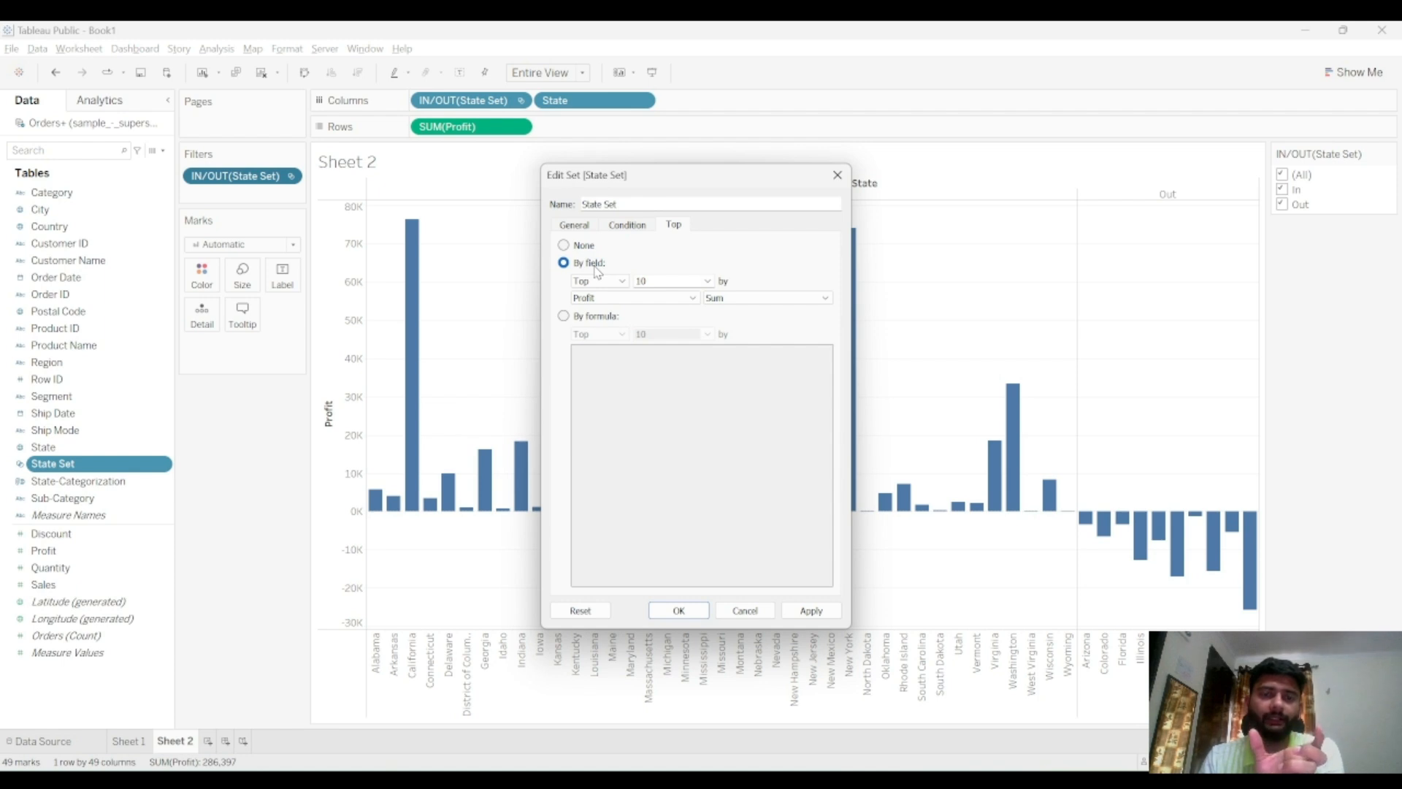
Set the State Set to the top 20 states by sum of Profit, apply it and close the dialog
left_click(707, 280)
left_click(707, 281)
key("BackSpace")
key("BackSpace")
type("20")
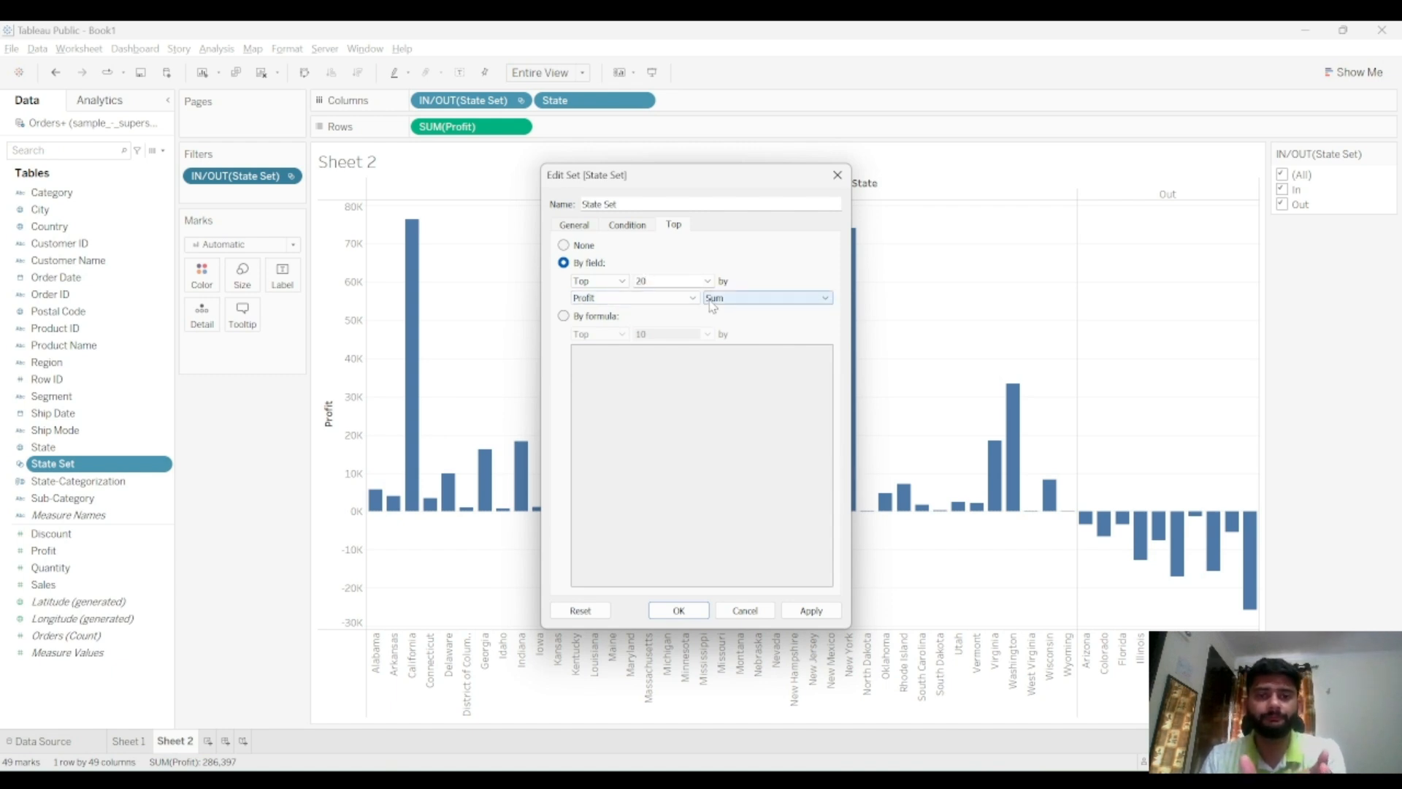
left_click(810, 612)
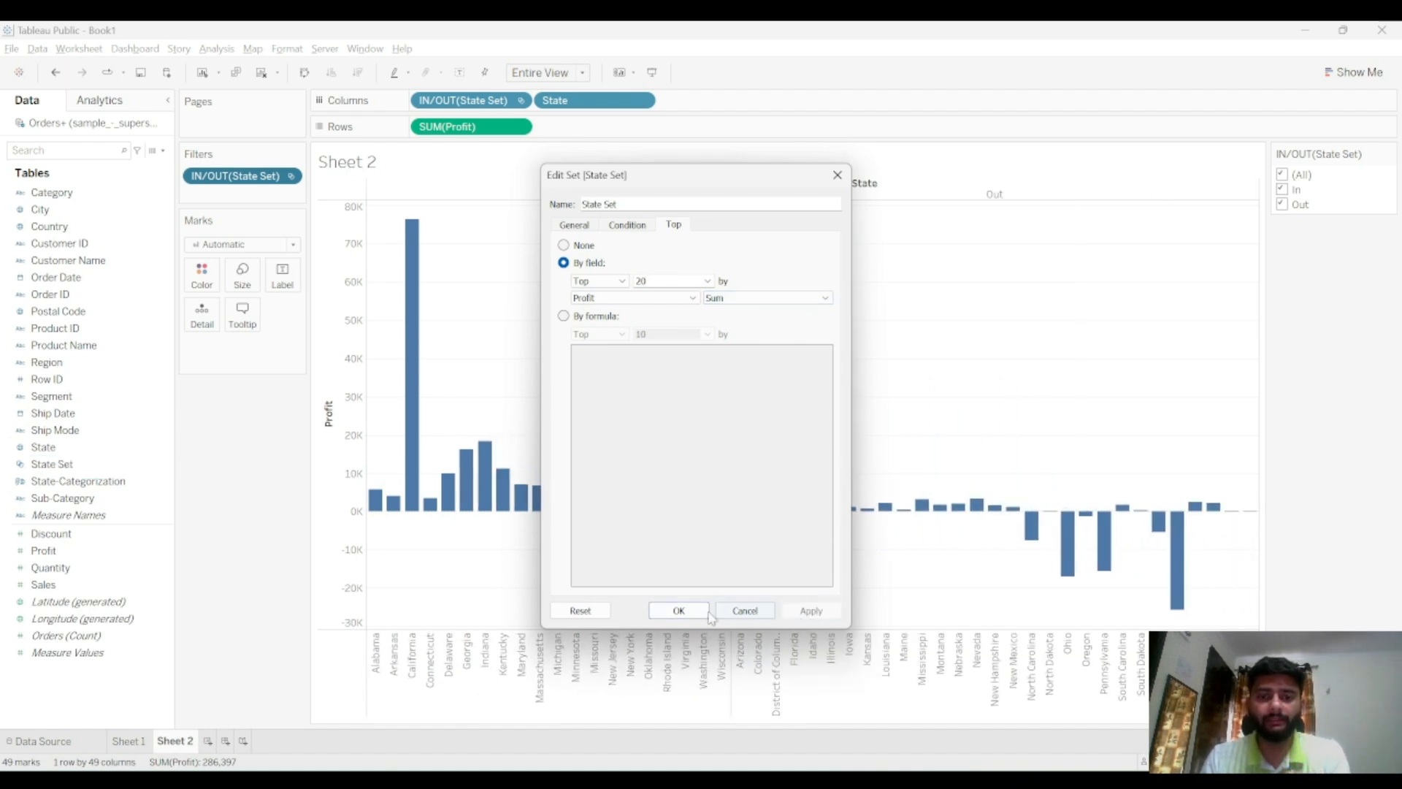
left_click(679, 613)
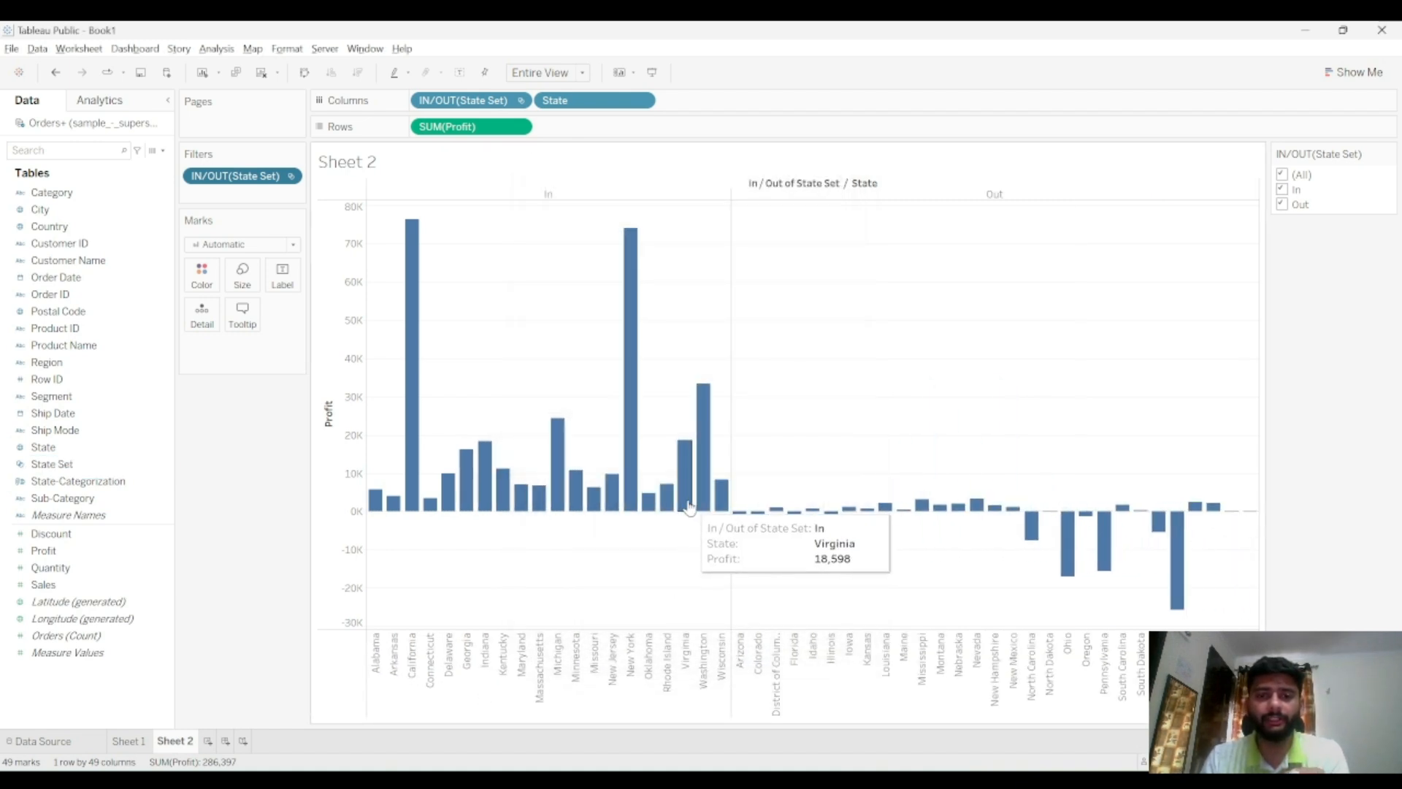
mouse_move(855, 508)
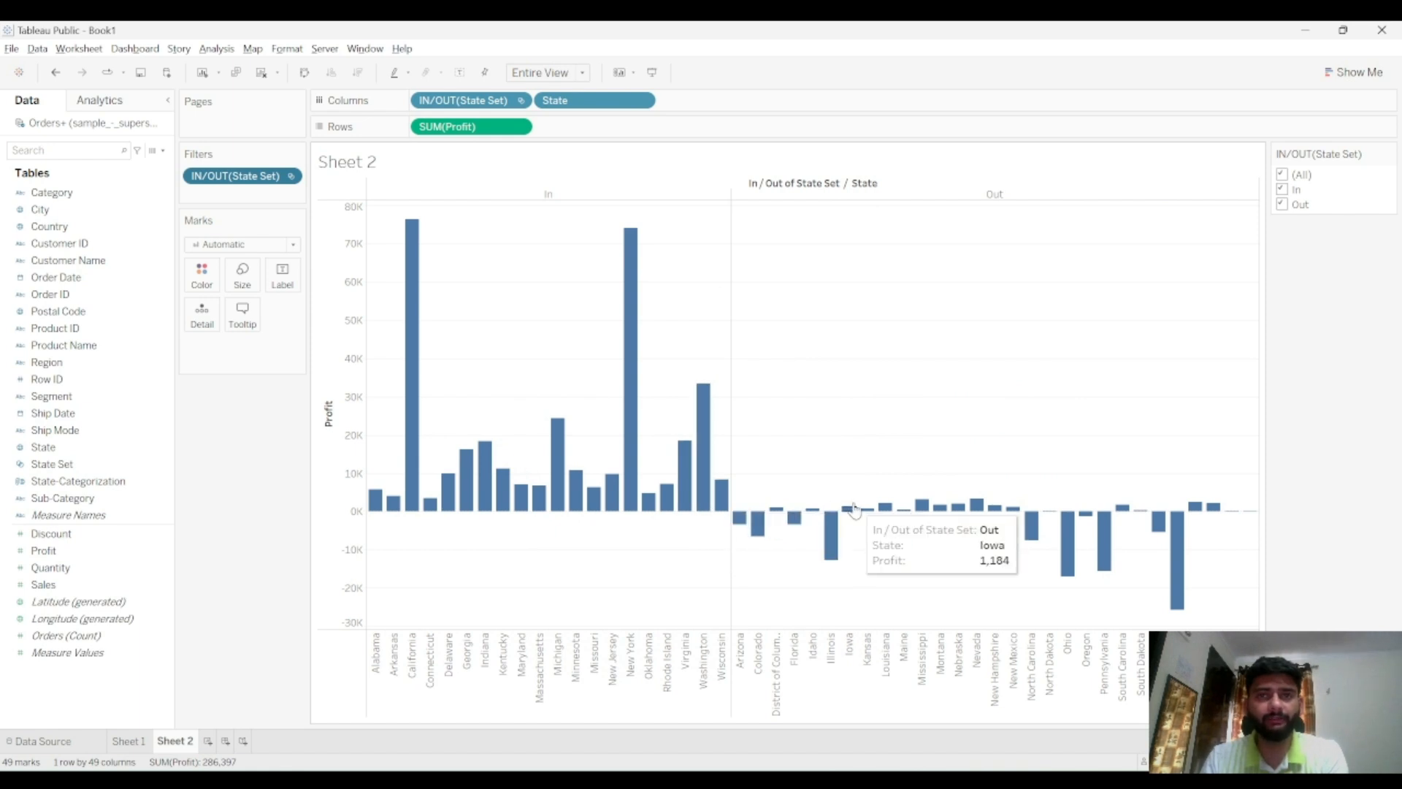
mouse_move(729, 483)
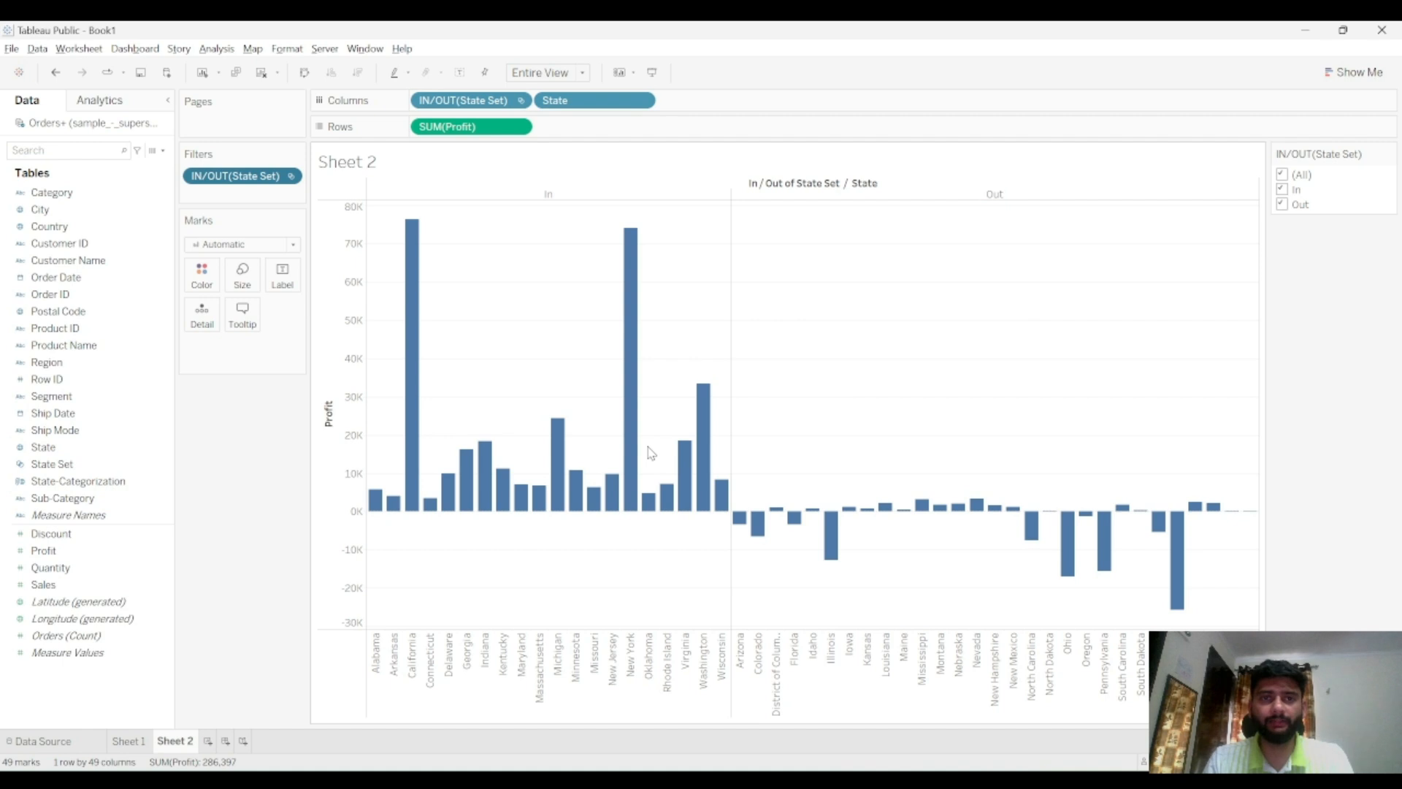
Switch to the notes file, mark Sets as Done, and return to Tableau
key("alt+Tab")
type("Done")
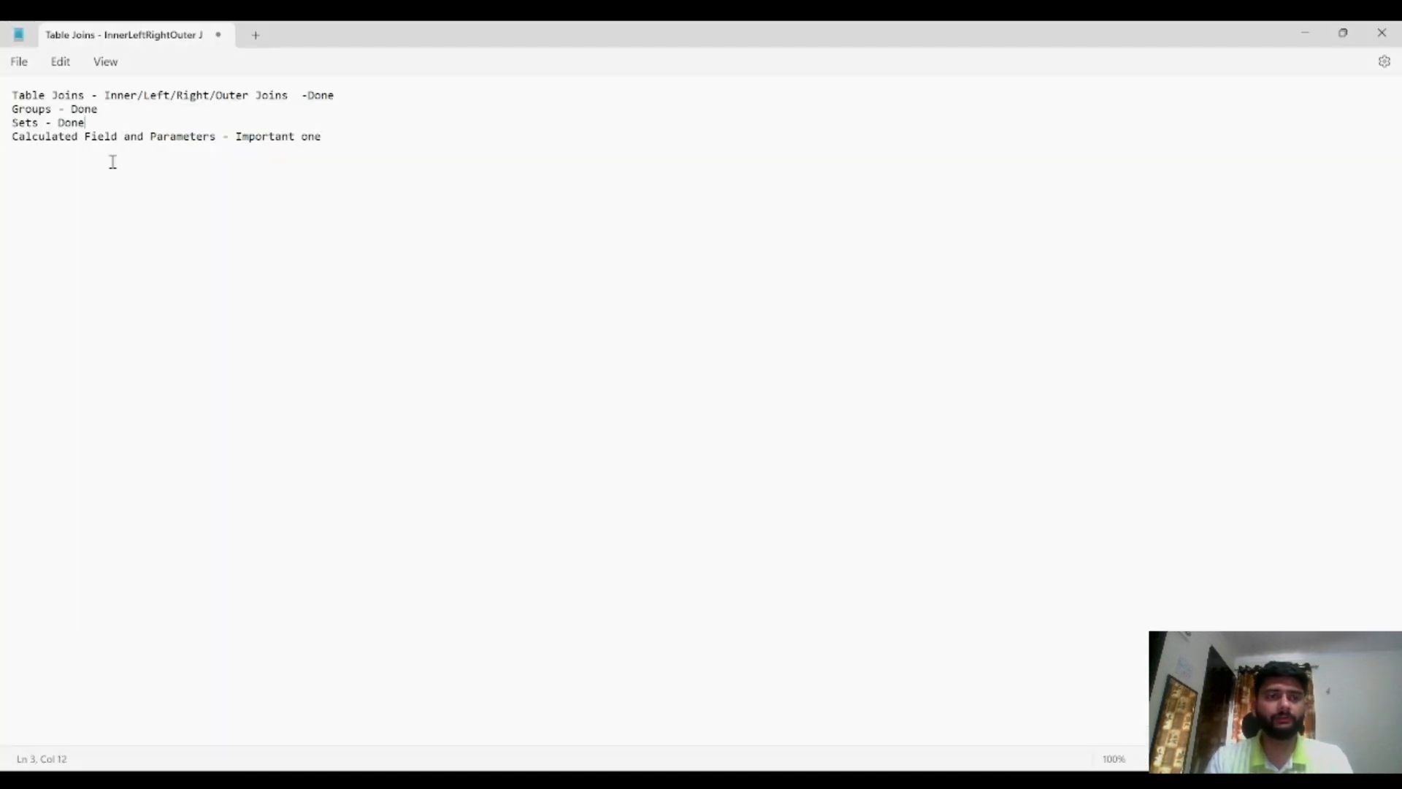
left_click_drag(323, 139, 26, 141)
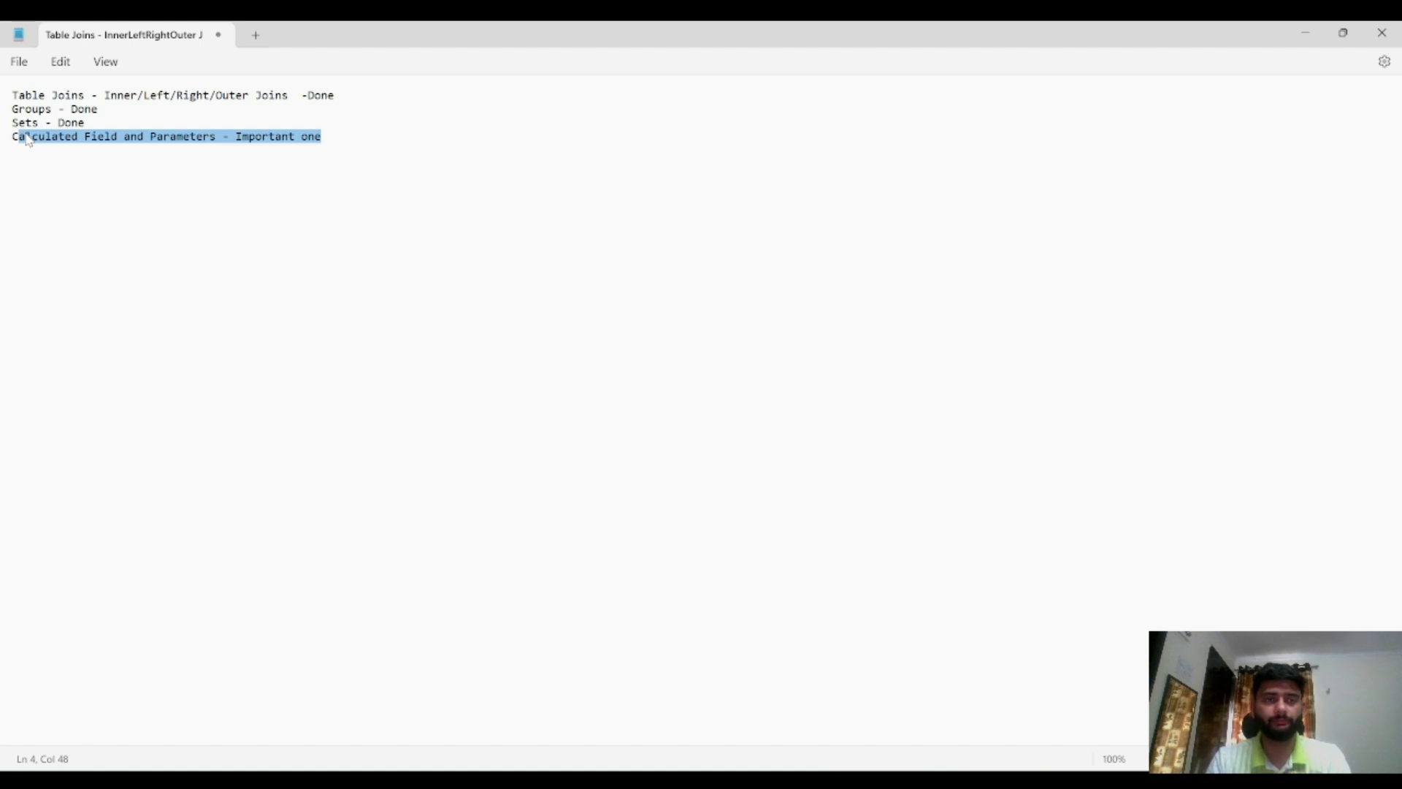
left_click(333, 128)
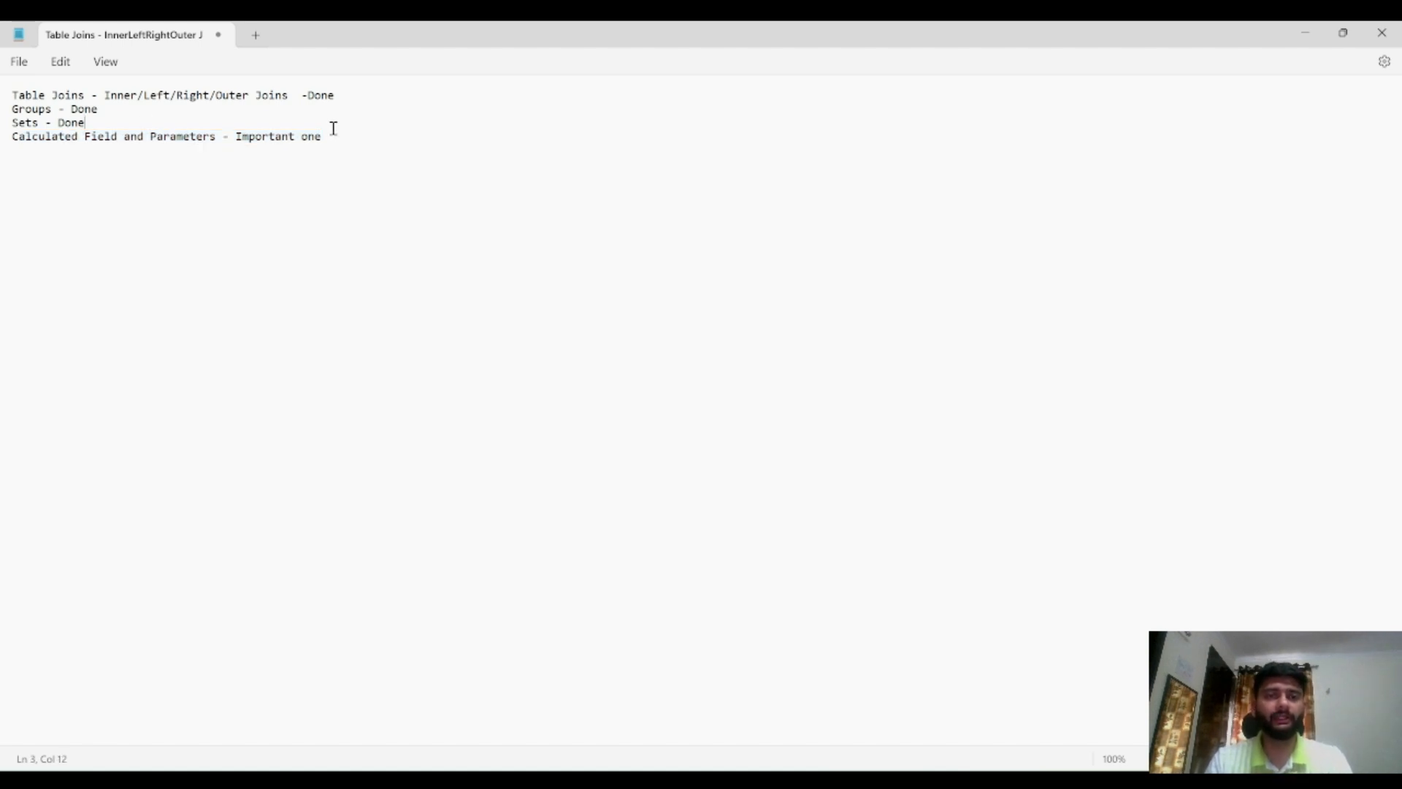
left_click(340, 137)
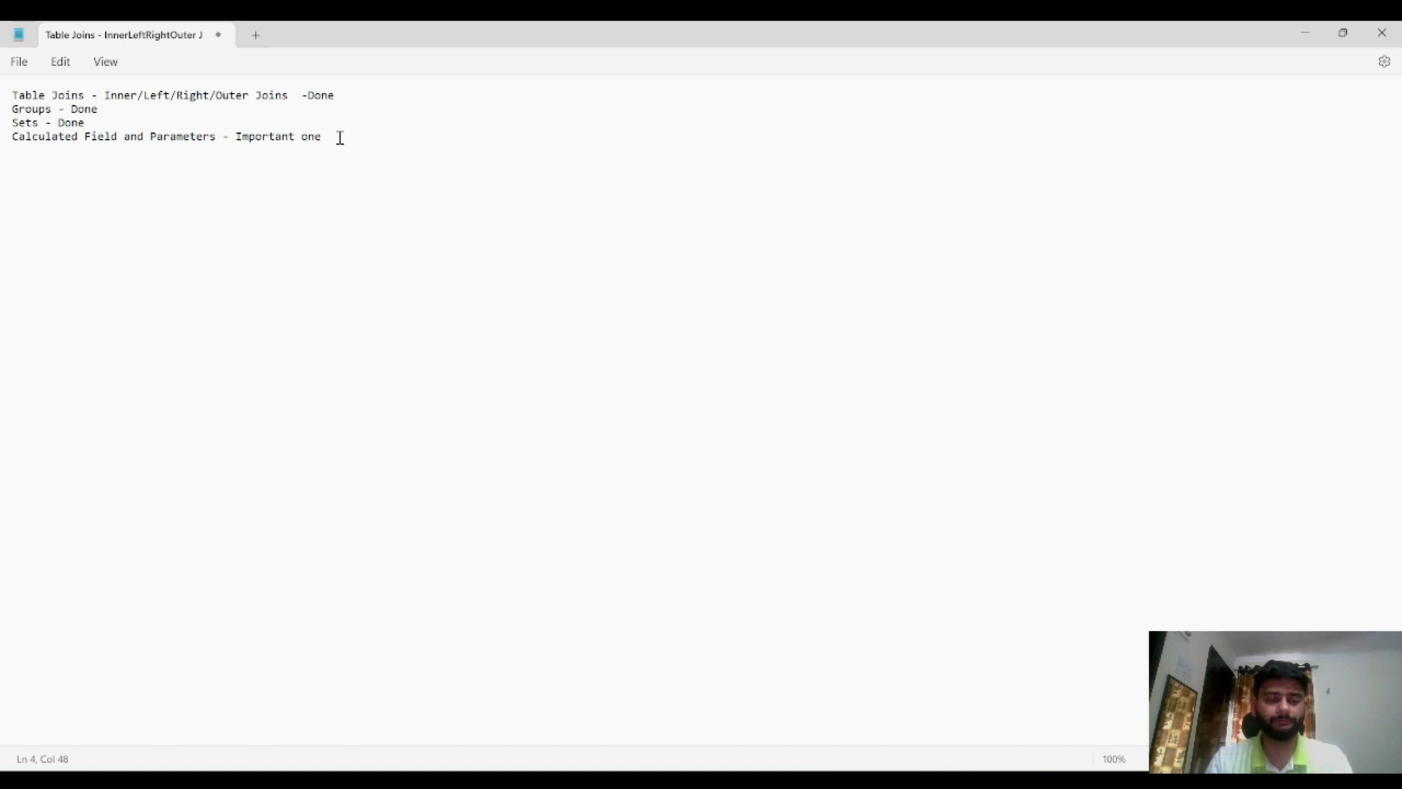
key("alt+Tab")
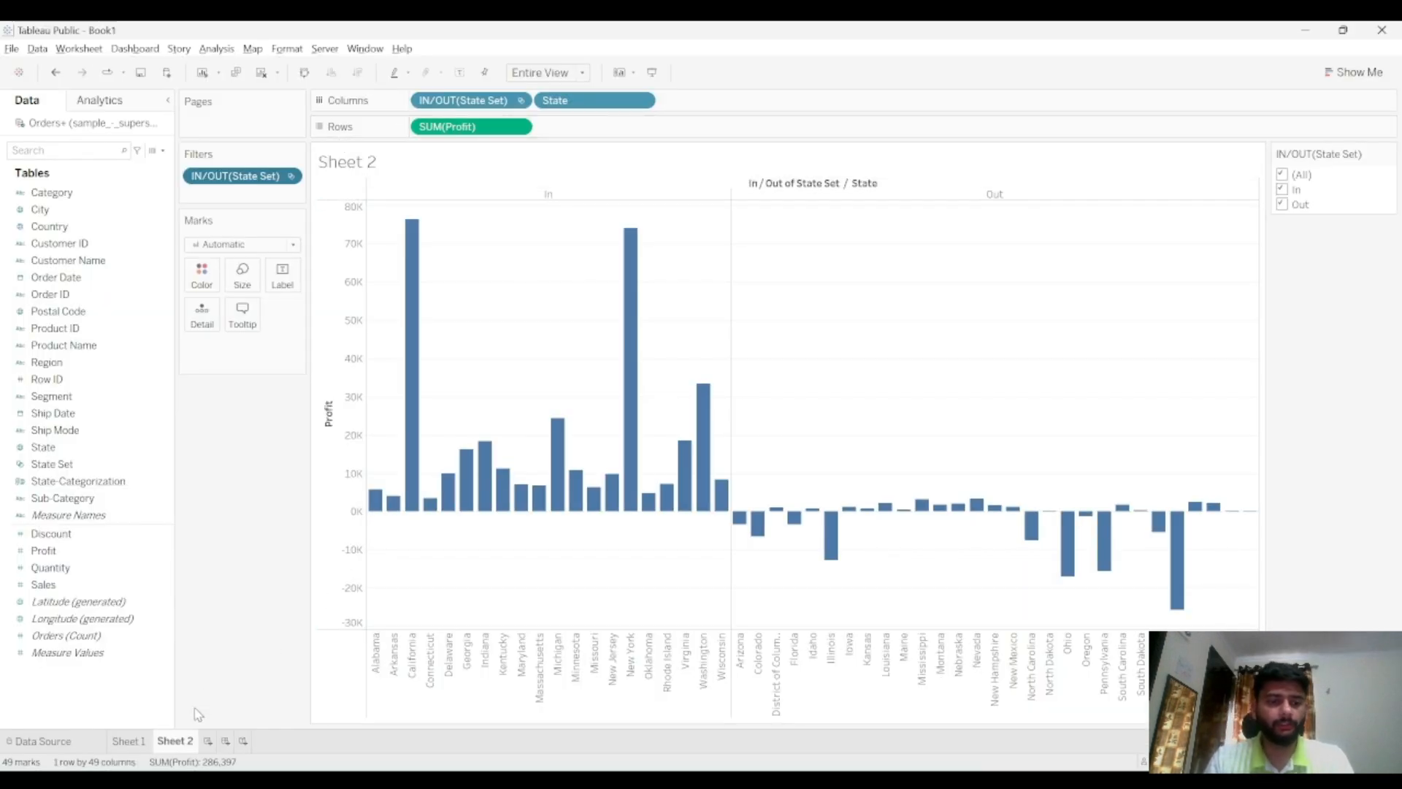
Add a new worksheet and highlight the Calculated Field and Parameters topic in the notes
left_click(210, 740)
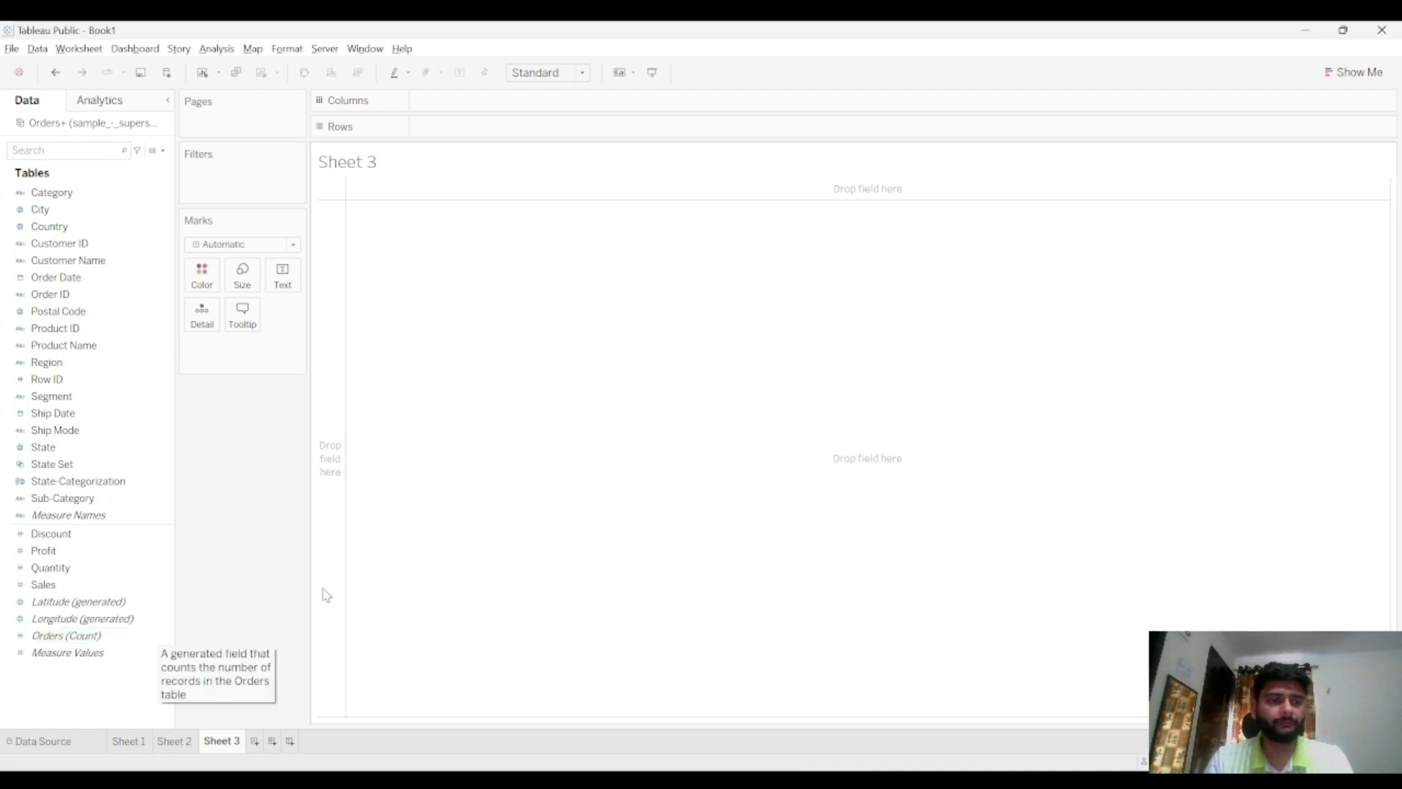
key("alt+Tab")
left_click_drag(90, 137, 38, 137)
left_click(117, 136)
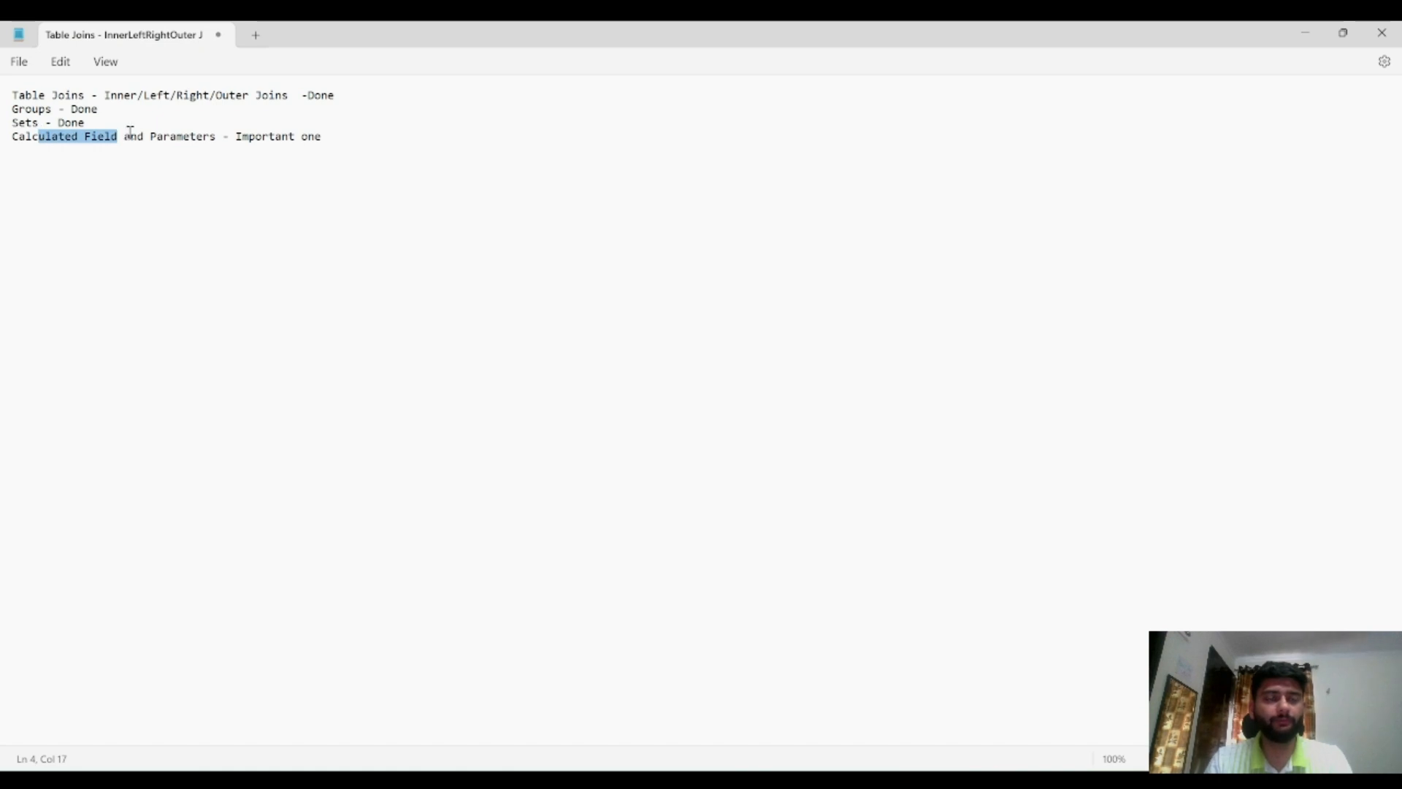
double_click(184, 137)
key("alt+Tab")
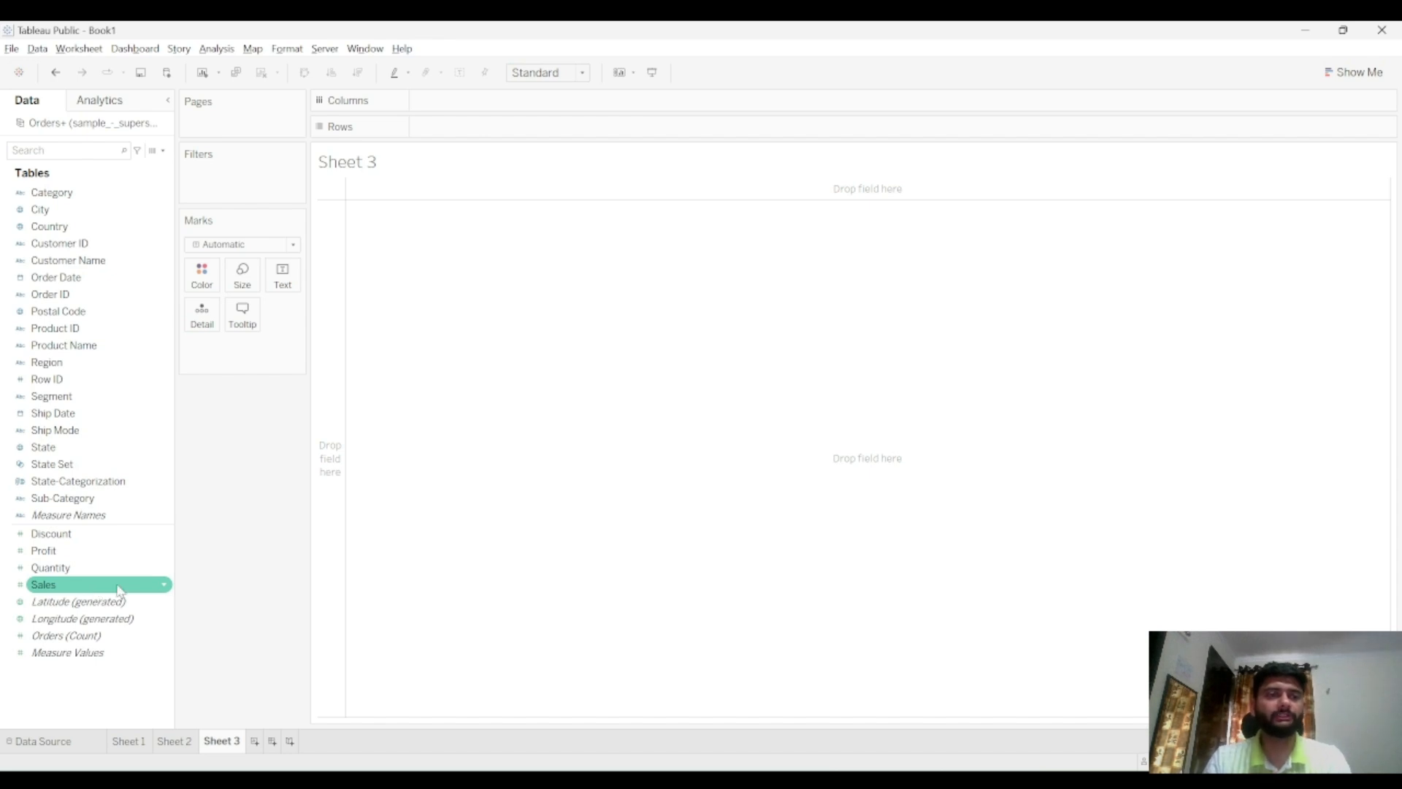
Create a new calculated field named purchase value
left_click(163, 150)
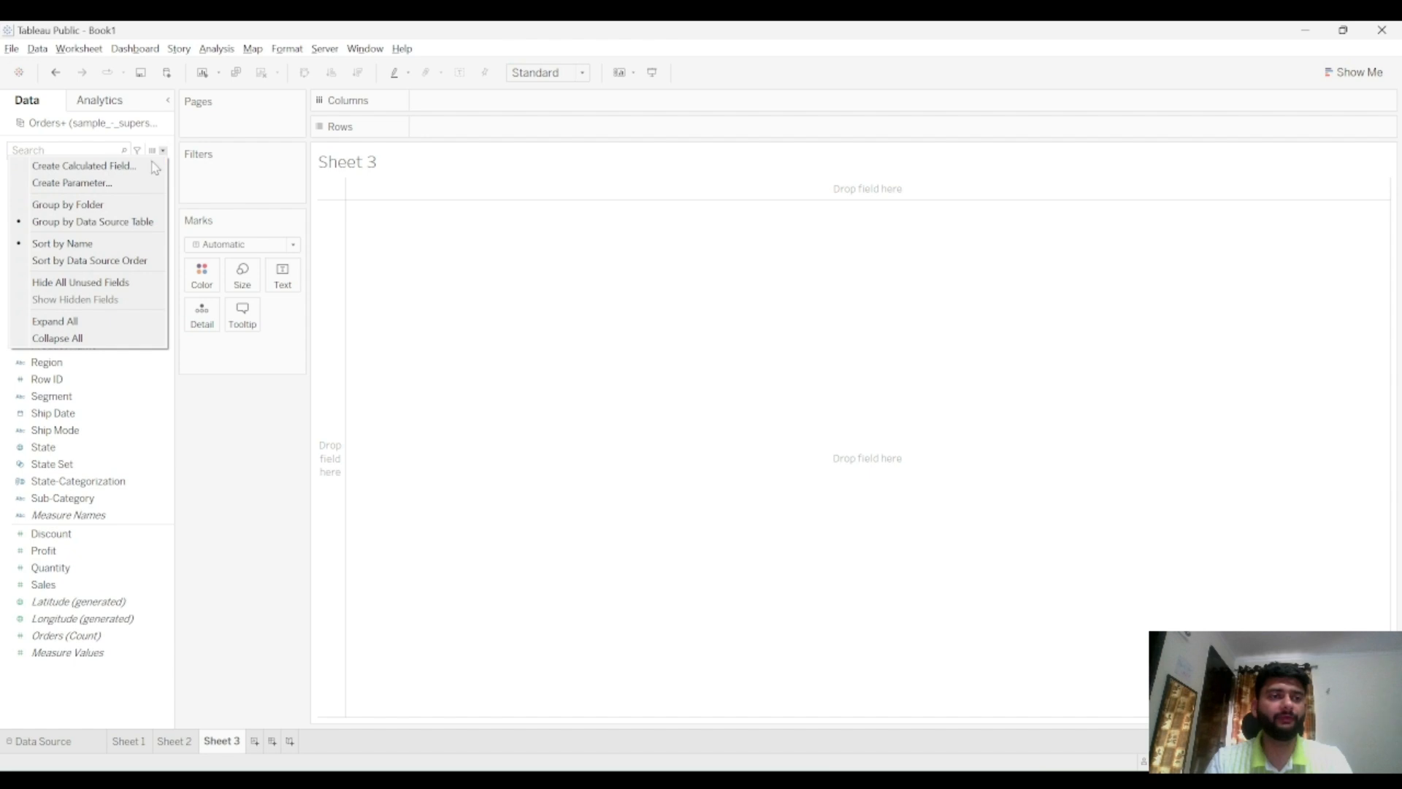
left_click(163, 152)
left_click(164, 152)
left_click(151, 168)
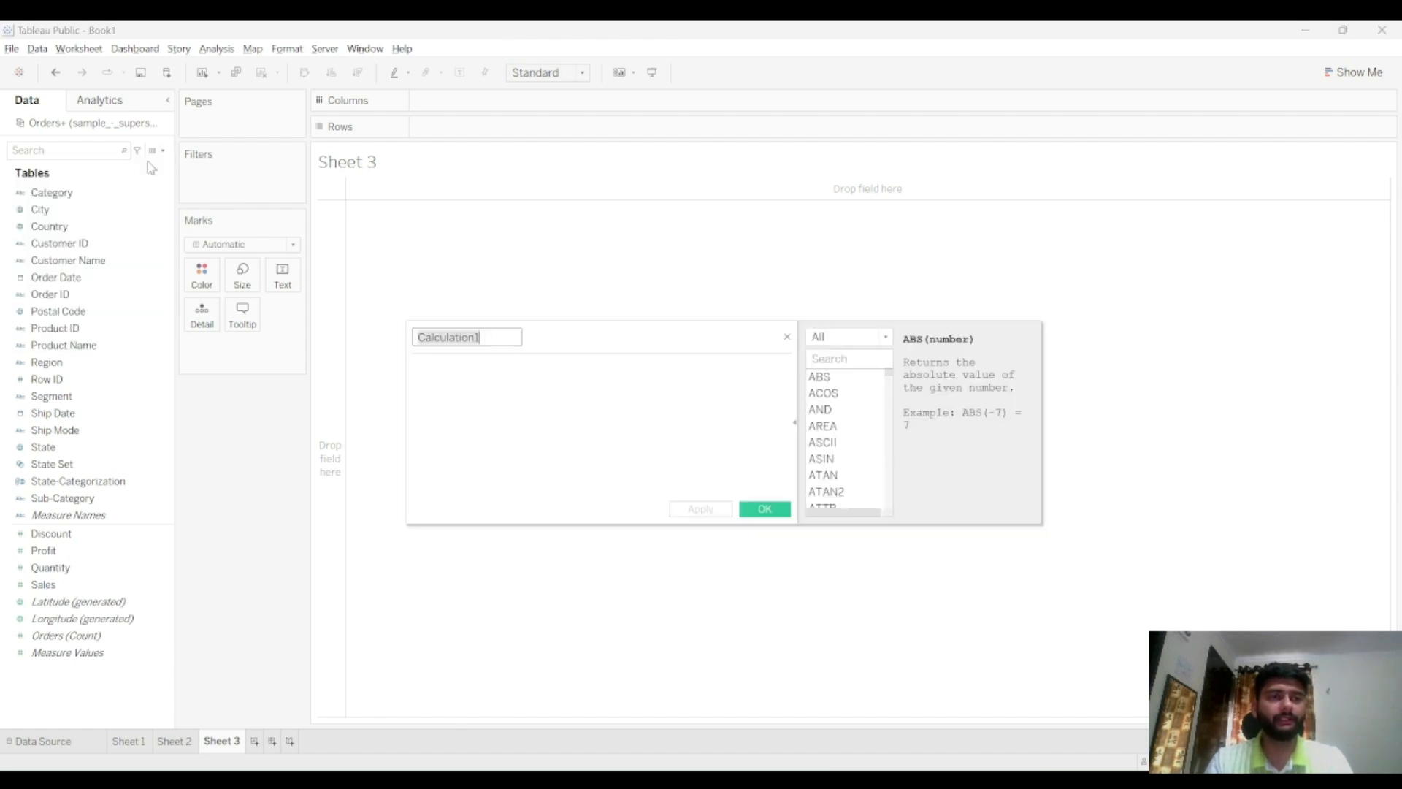
key("BackSpace")
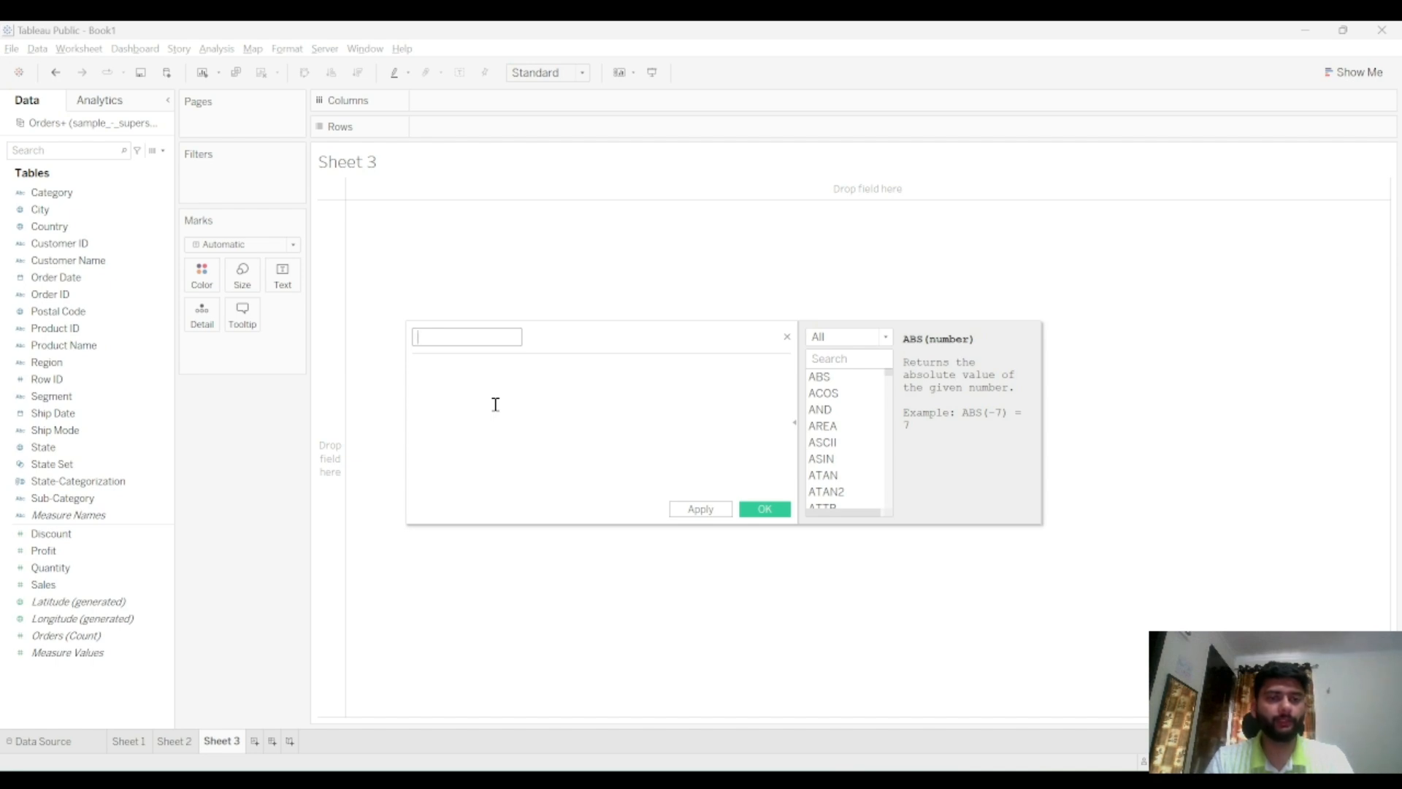
type("margin")
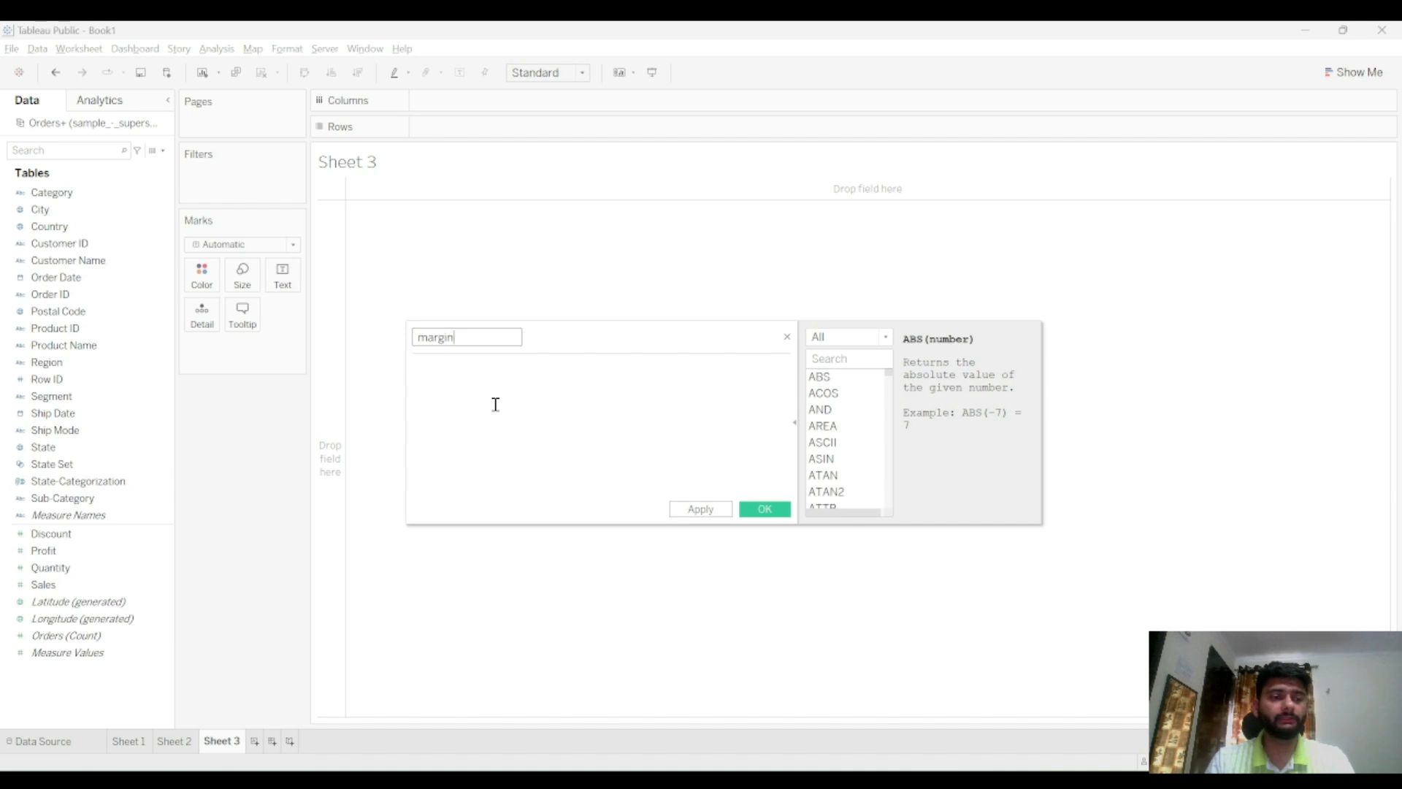
key("ctrl+a")
key("BackSpace")
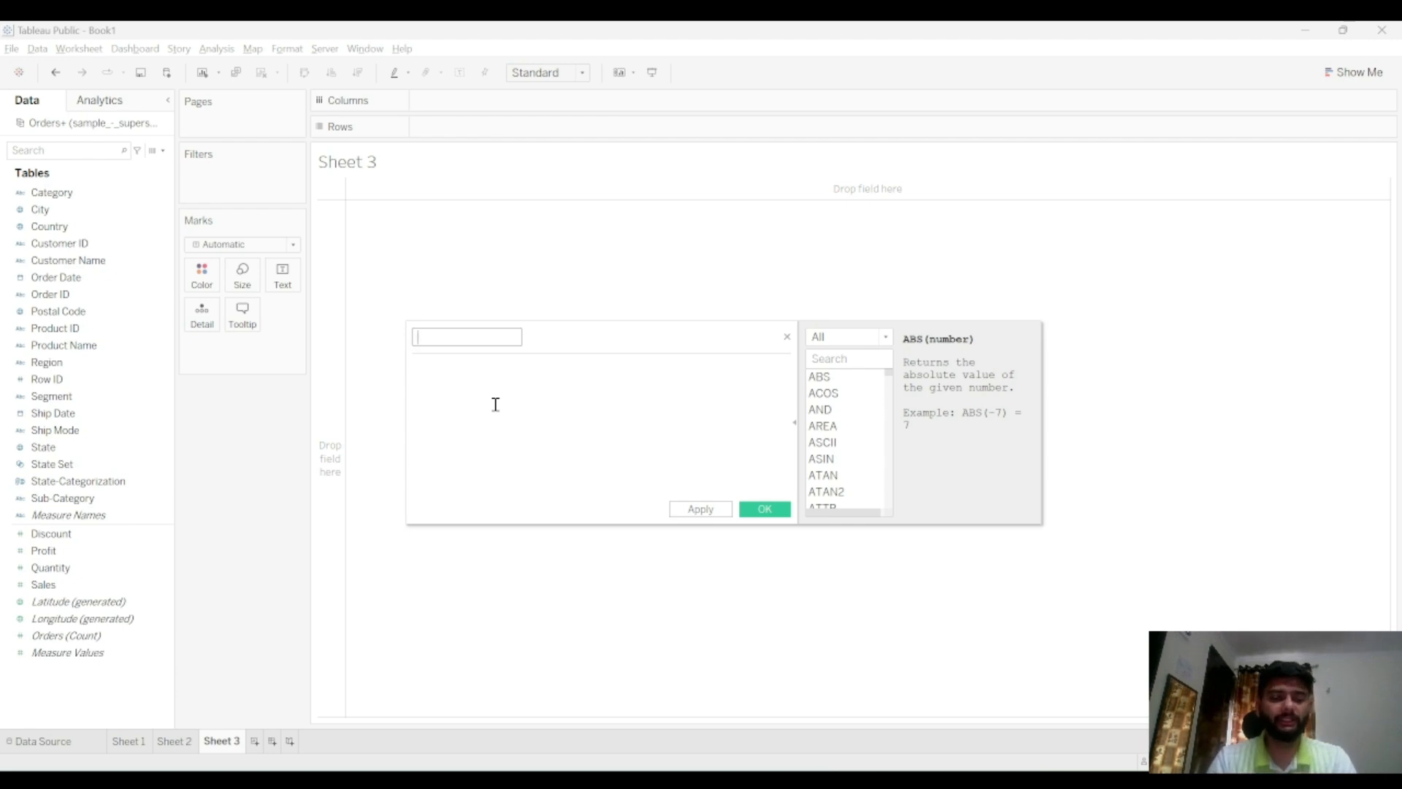
type("purchase")
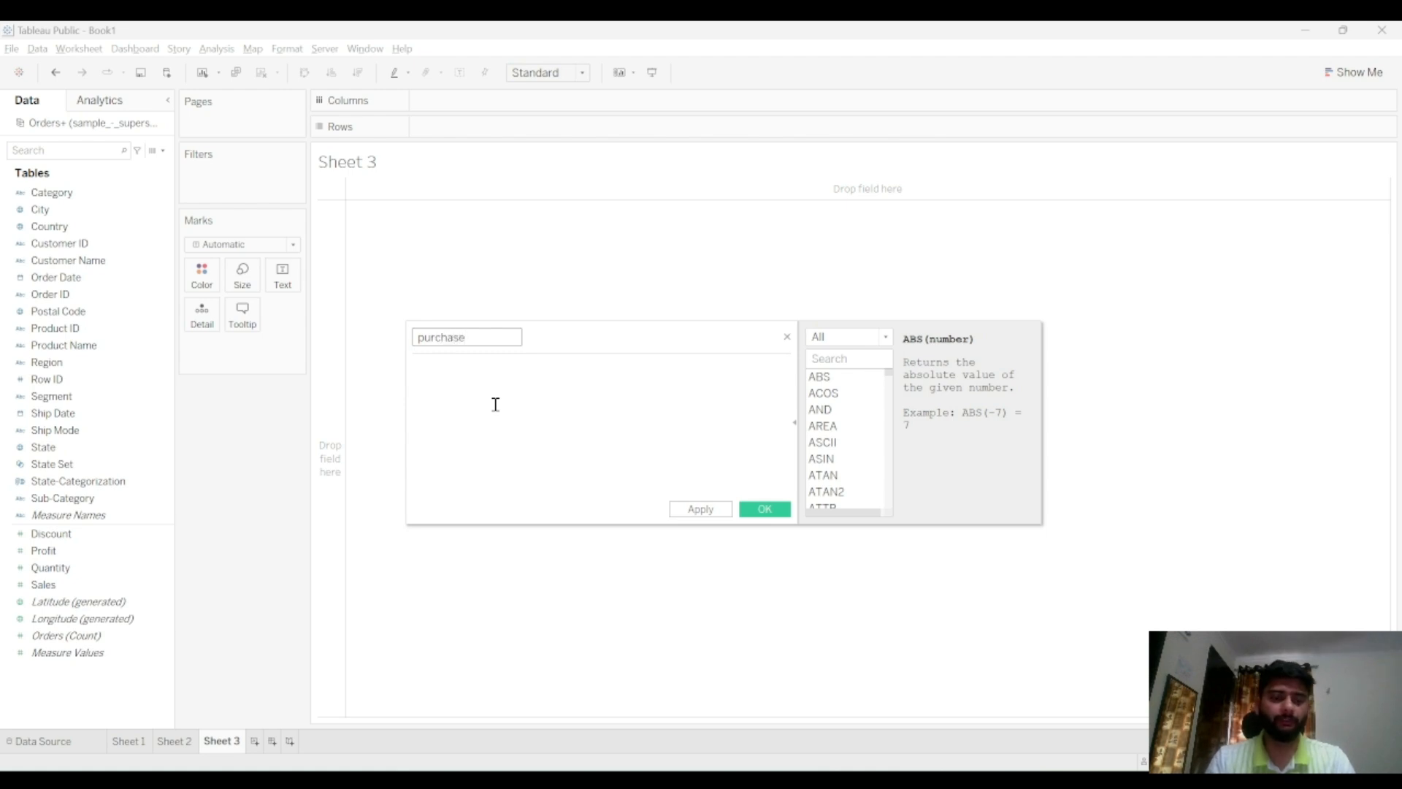
type(" value")
left_click(495, 404)
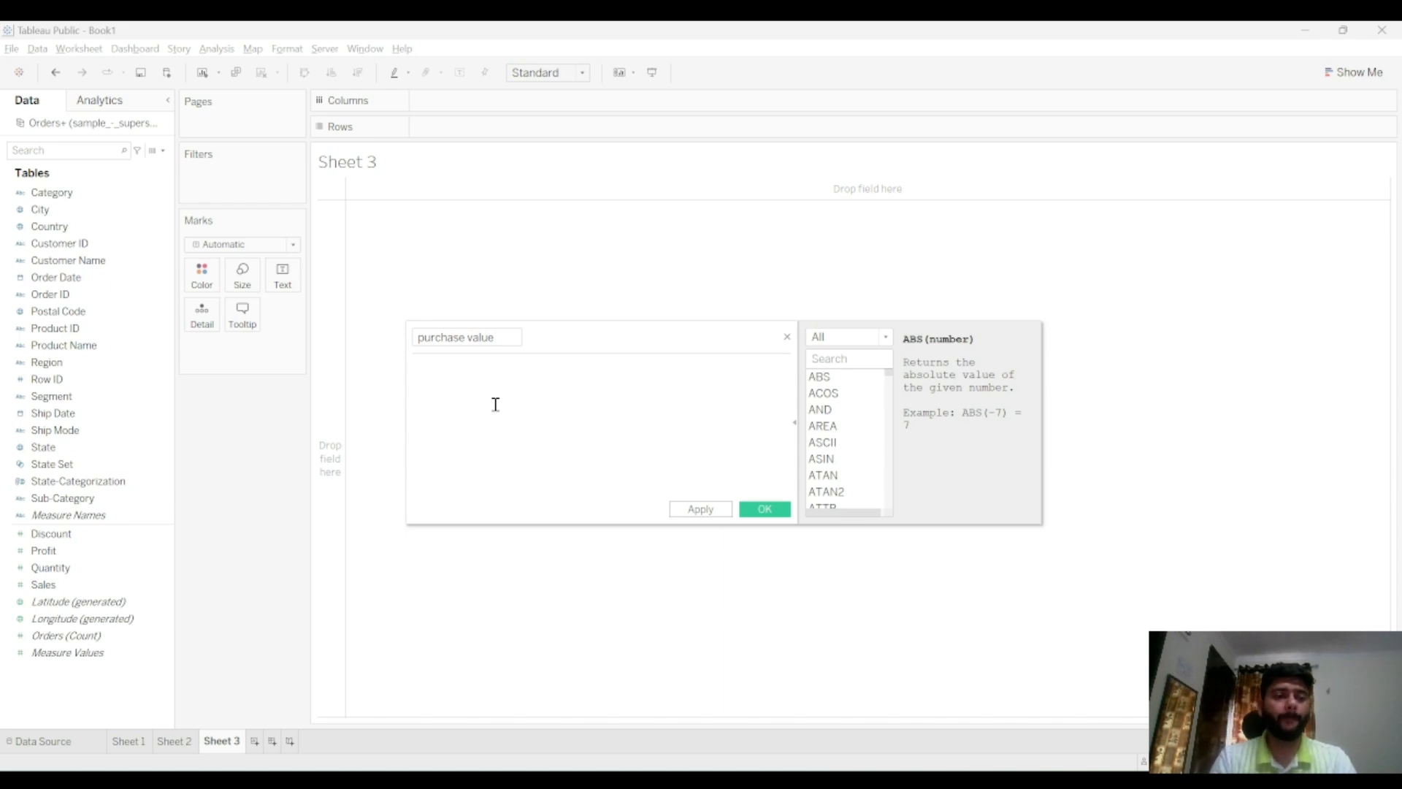
Enter the formula [Sales]-[Profit] for purchase value, apply it and save the calculation
type("Sales")
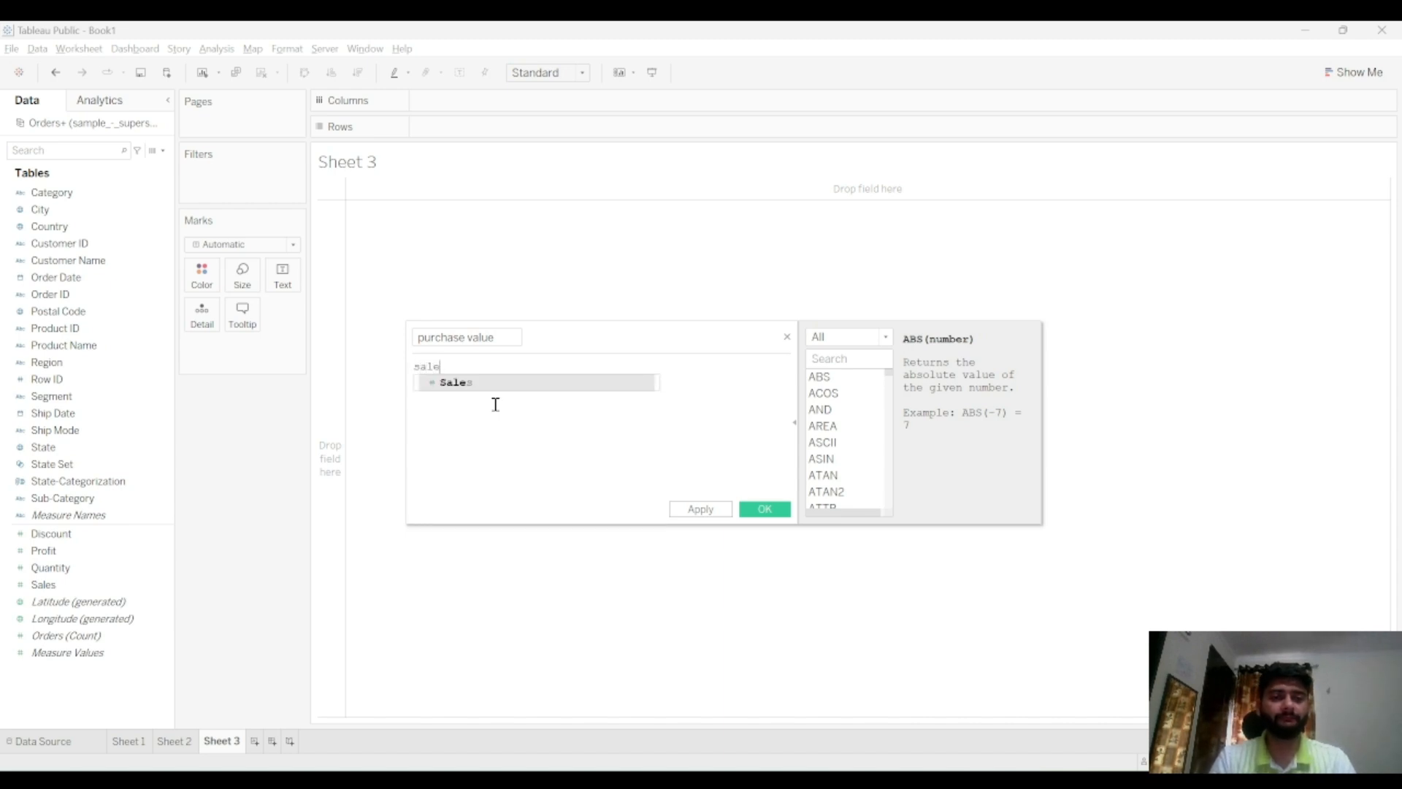
key("Return")
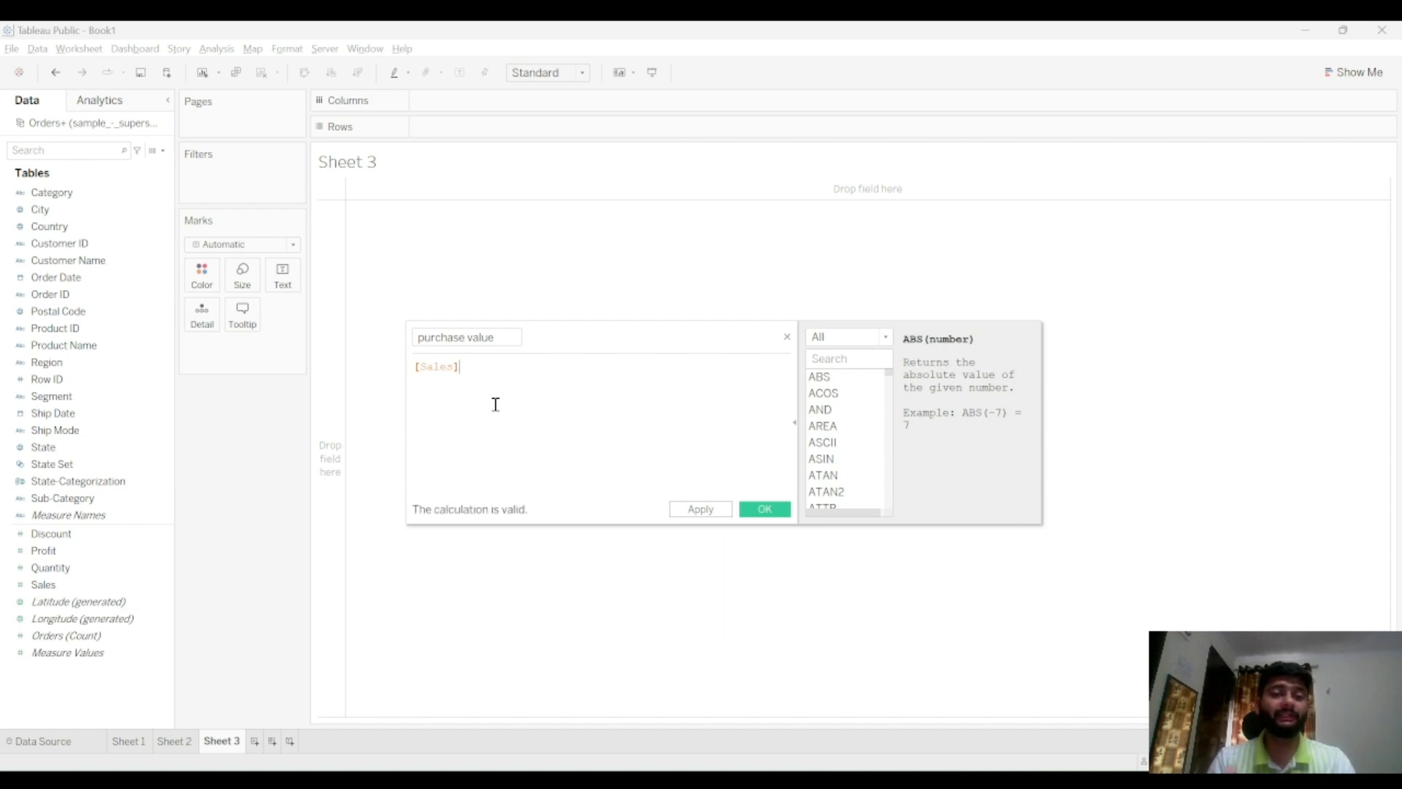
type("-prof")
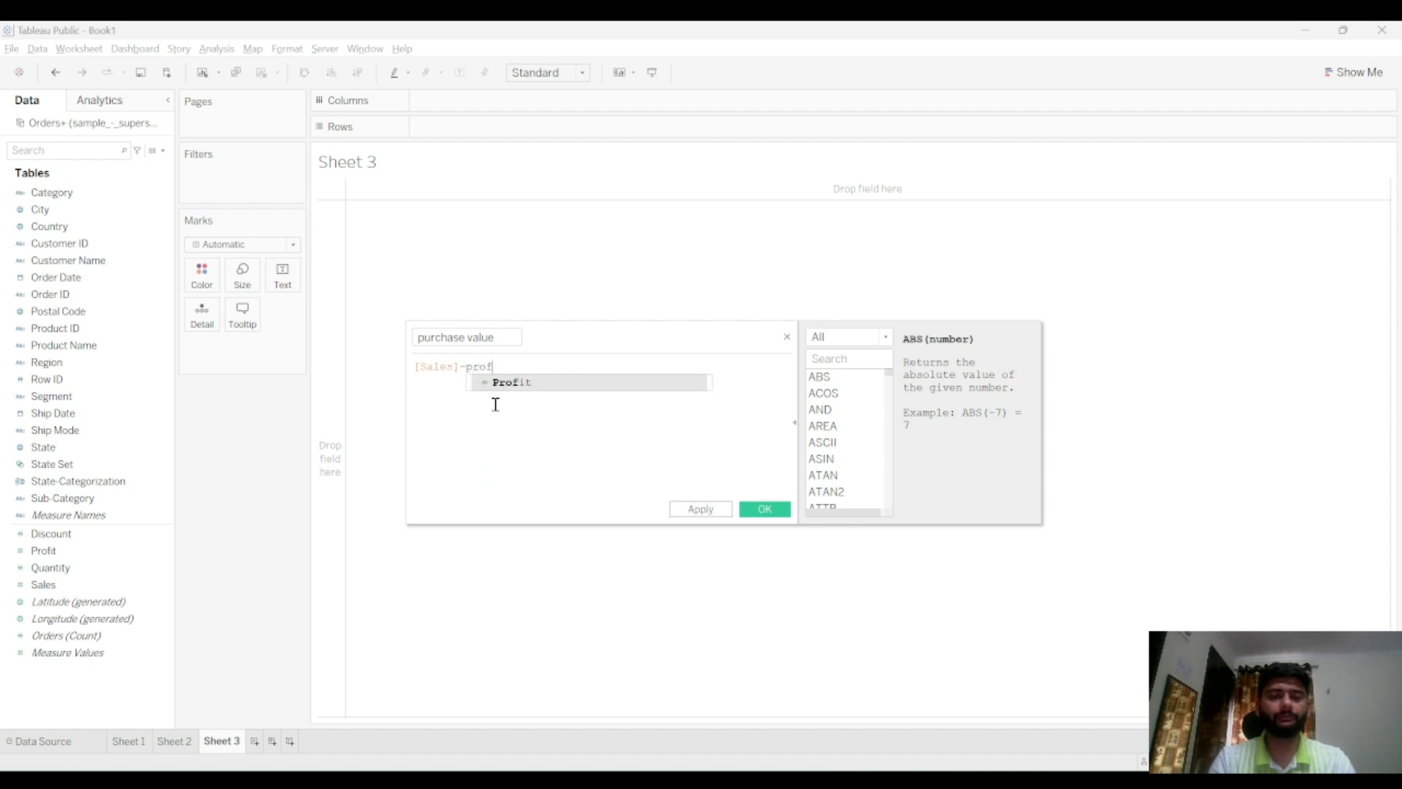
key("Return")
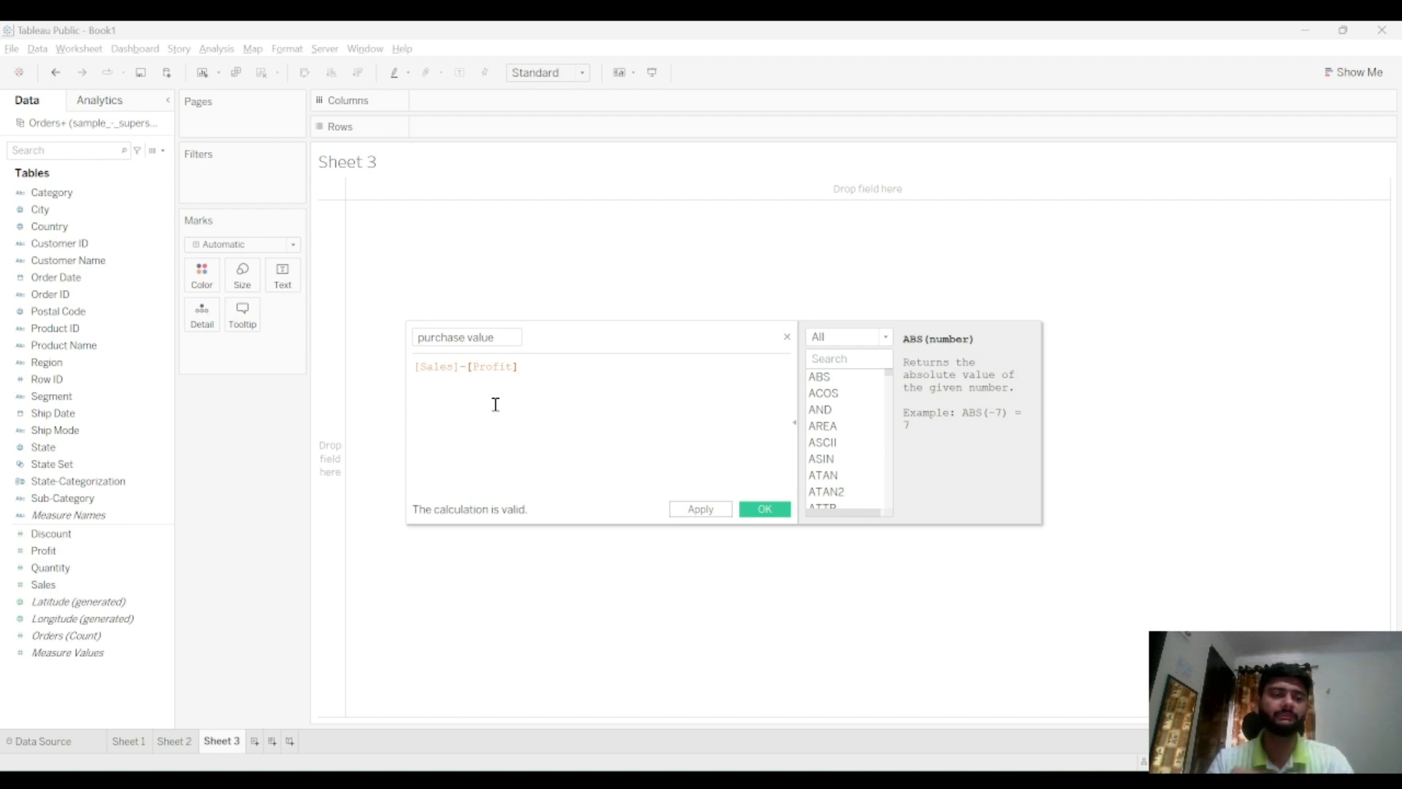
left_click(700, 510)
left_click(756, 515)
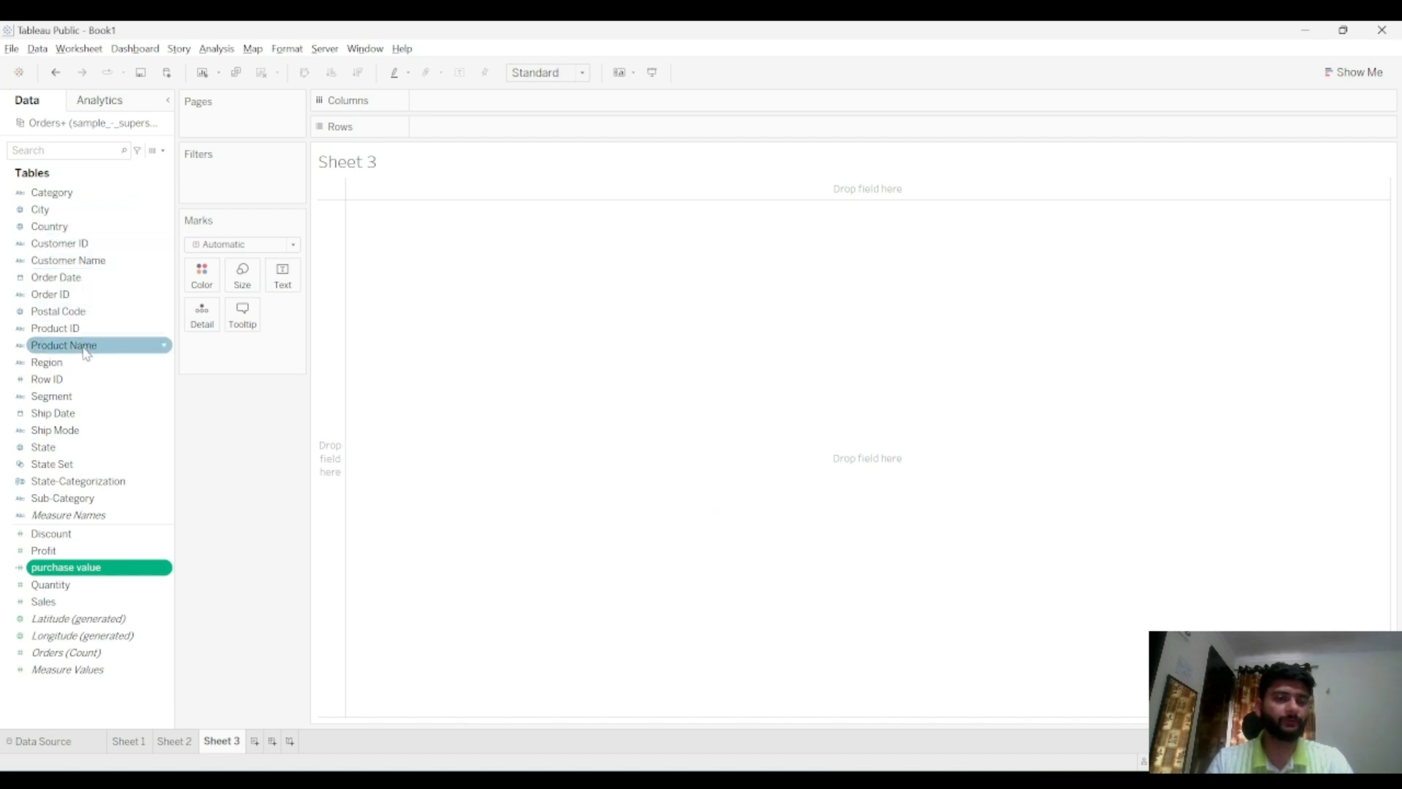
Build a view of purchase value by Sub-Category, swapping rows and columns and fitting it to the entire view
left_click(86, 500)
left_click_drag(86, 503, 438, 476)
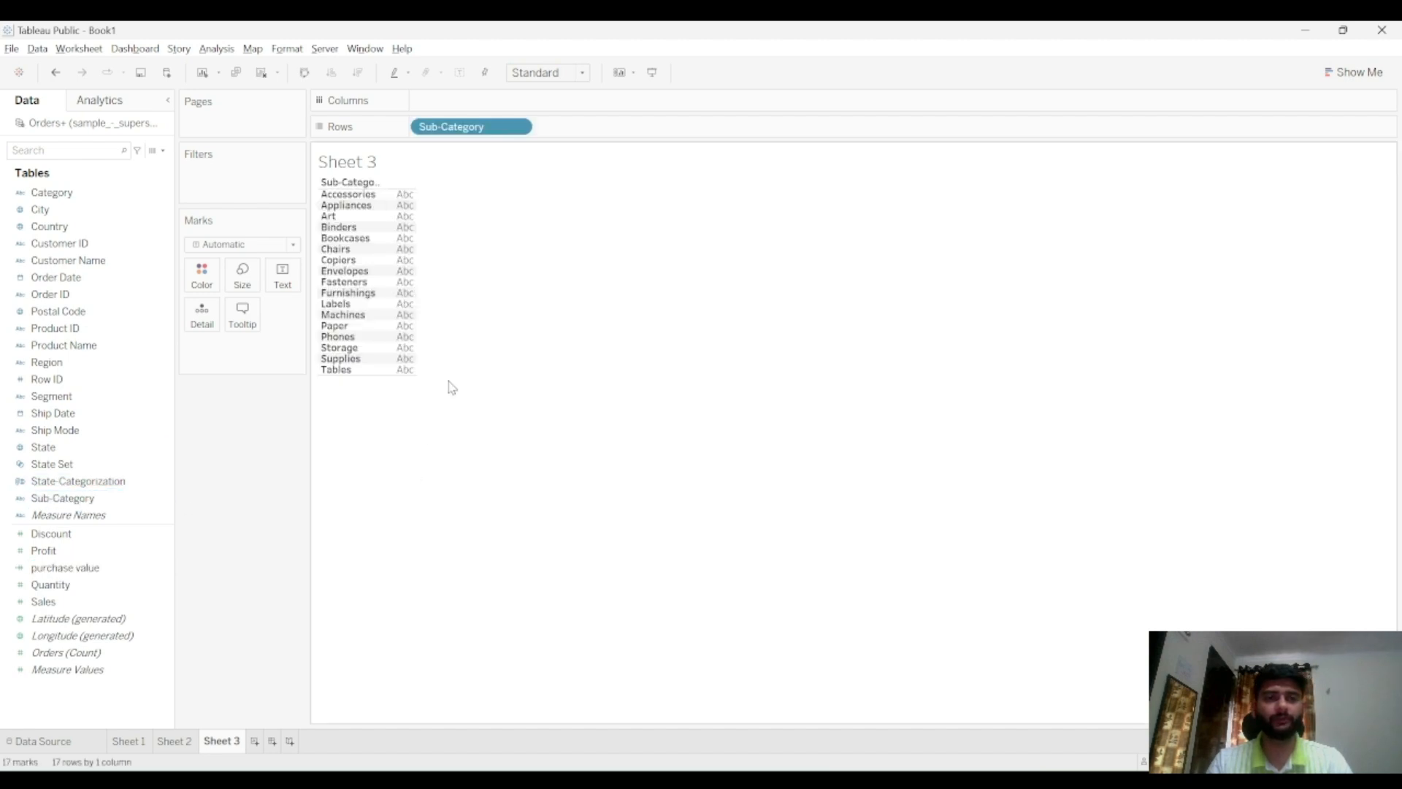
left_click(304, 72)
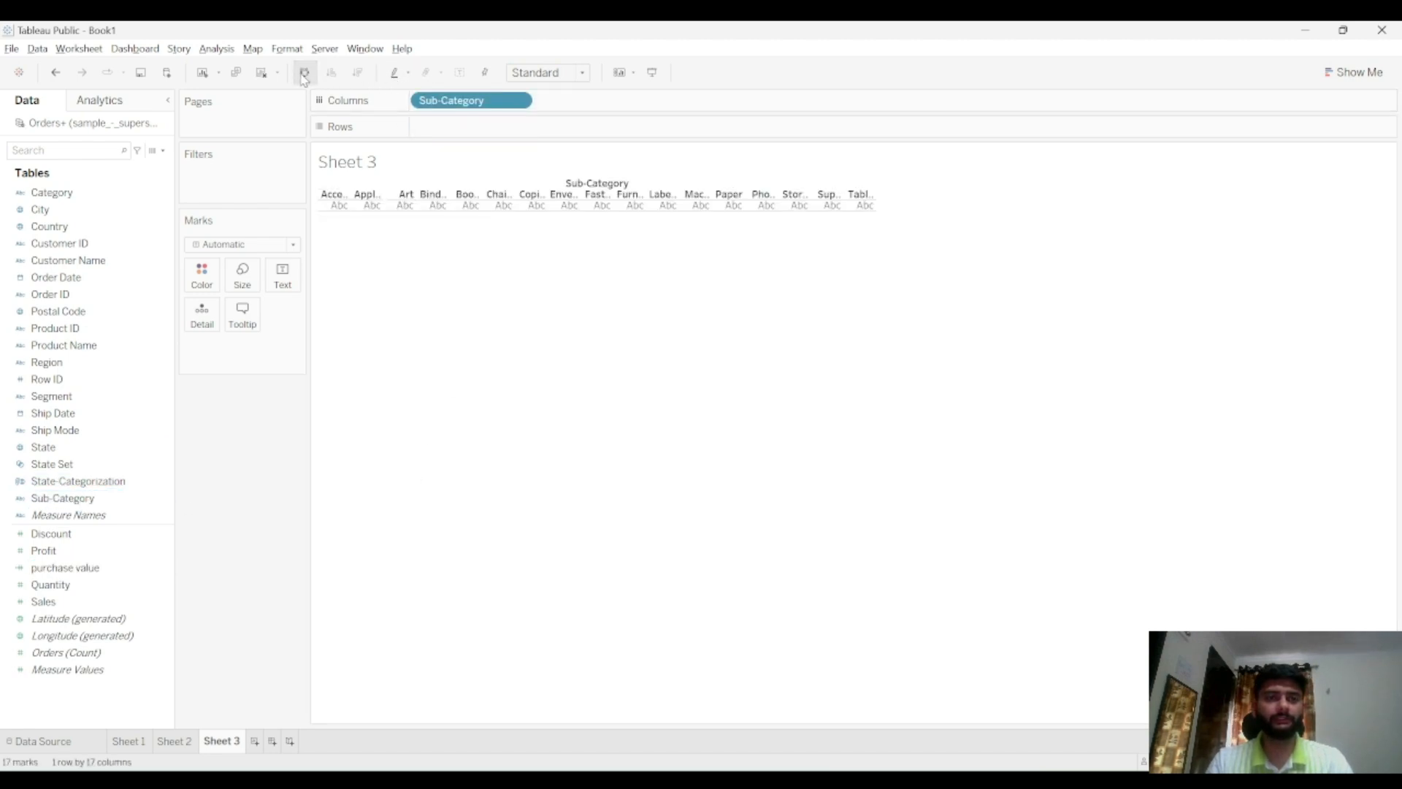
double_click(65, 568)
left_click(569, 72)
left_click(541, 132)
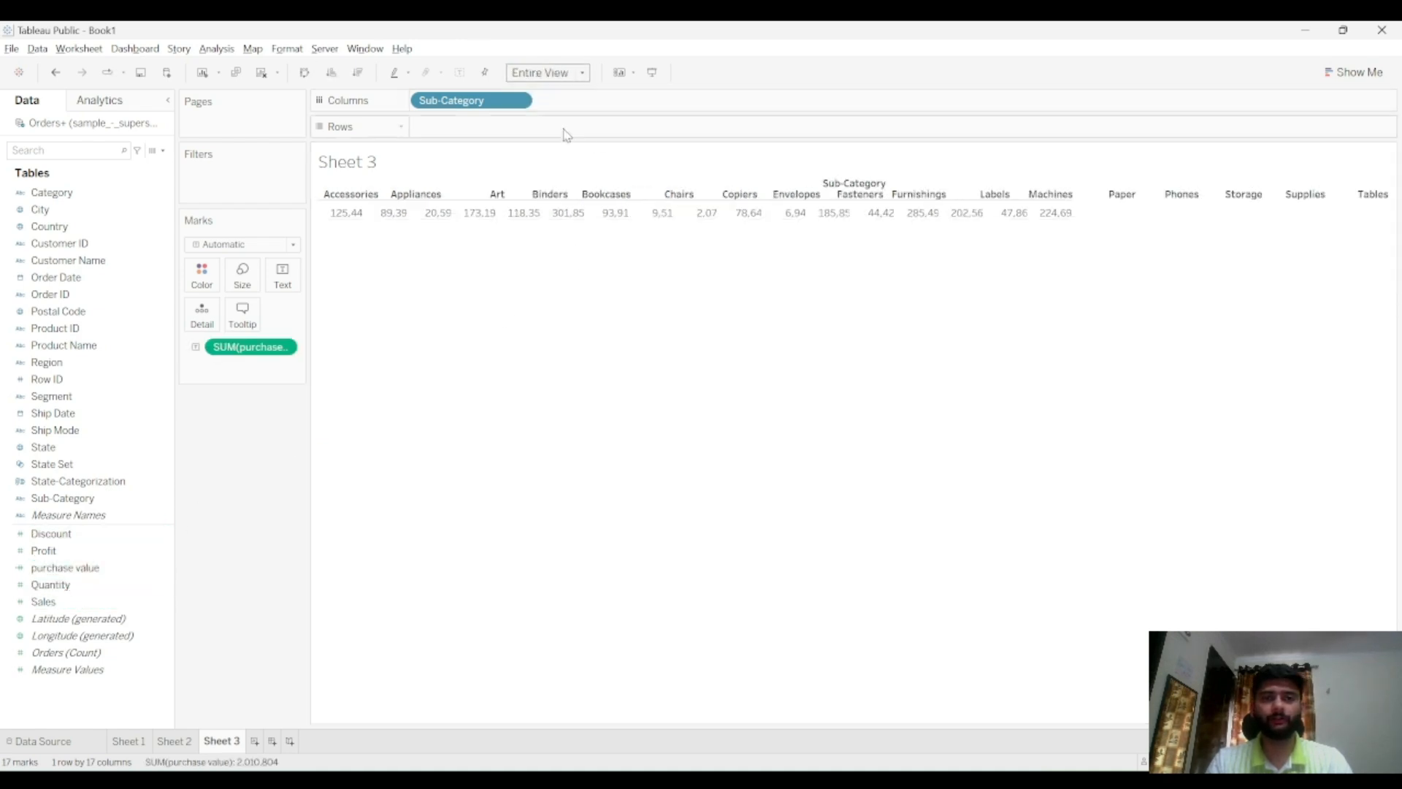
Turn the view into a horizontal bar chart and sort Sub-Category by descending purchase value
left_click(1355, 73)
left_click(1267, 197)
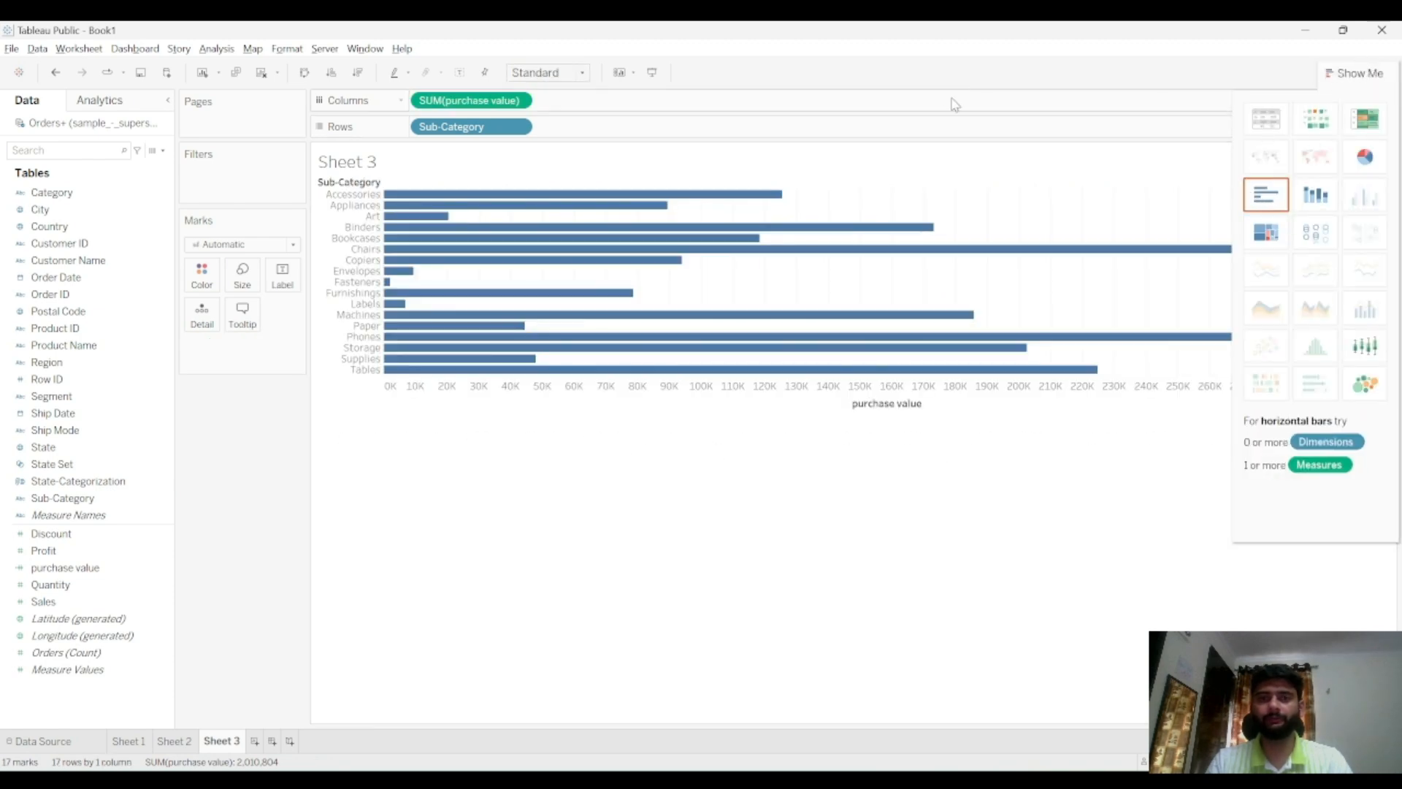
left_click(358, 72)
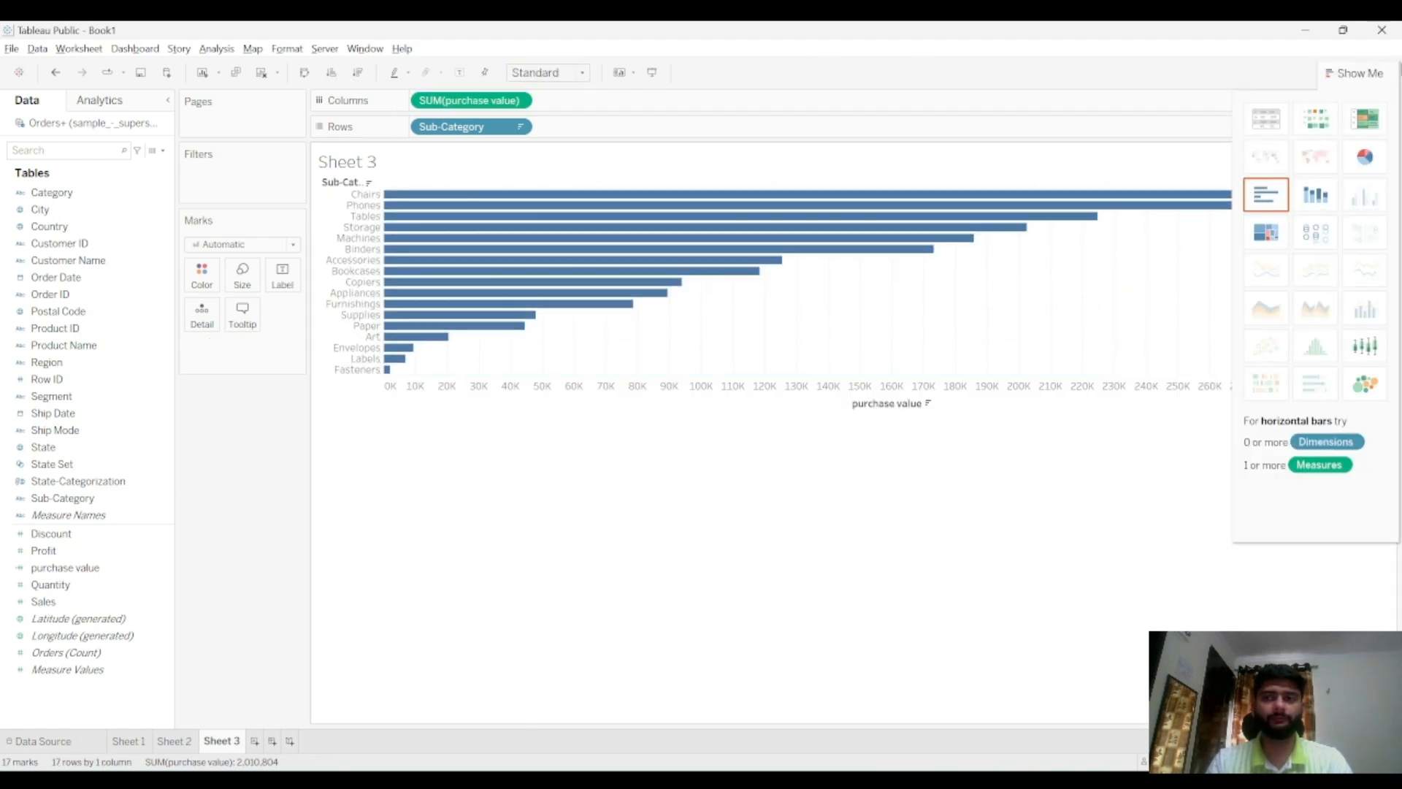
Turn the purchase value chart into vertical bars and fit it to the entire view
left_click(1358, 72)
left_click(305, 73)
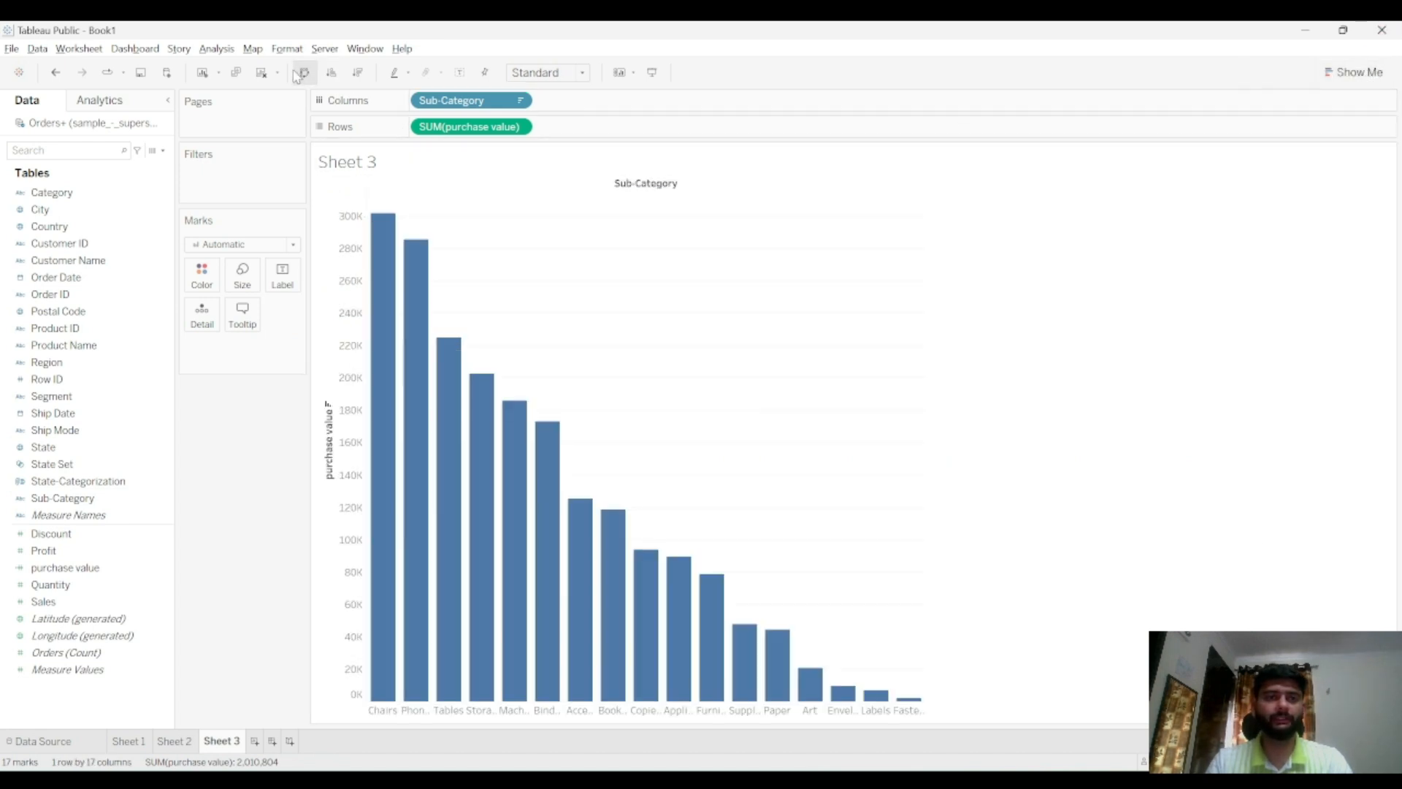
left_click(548, 73)
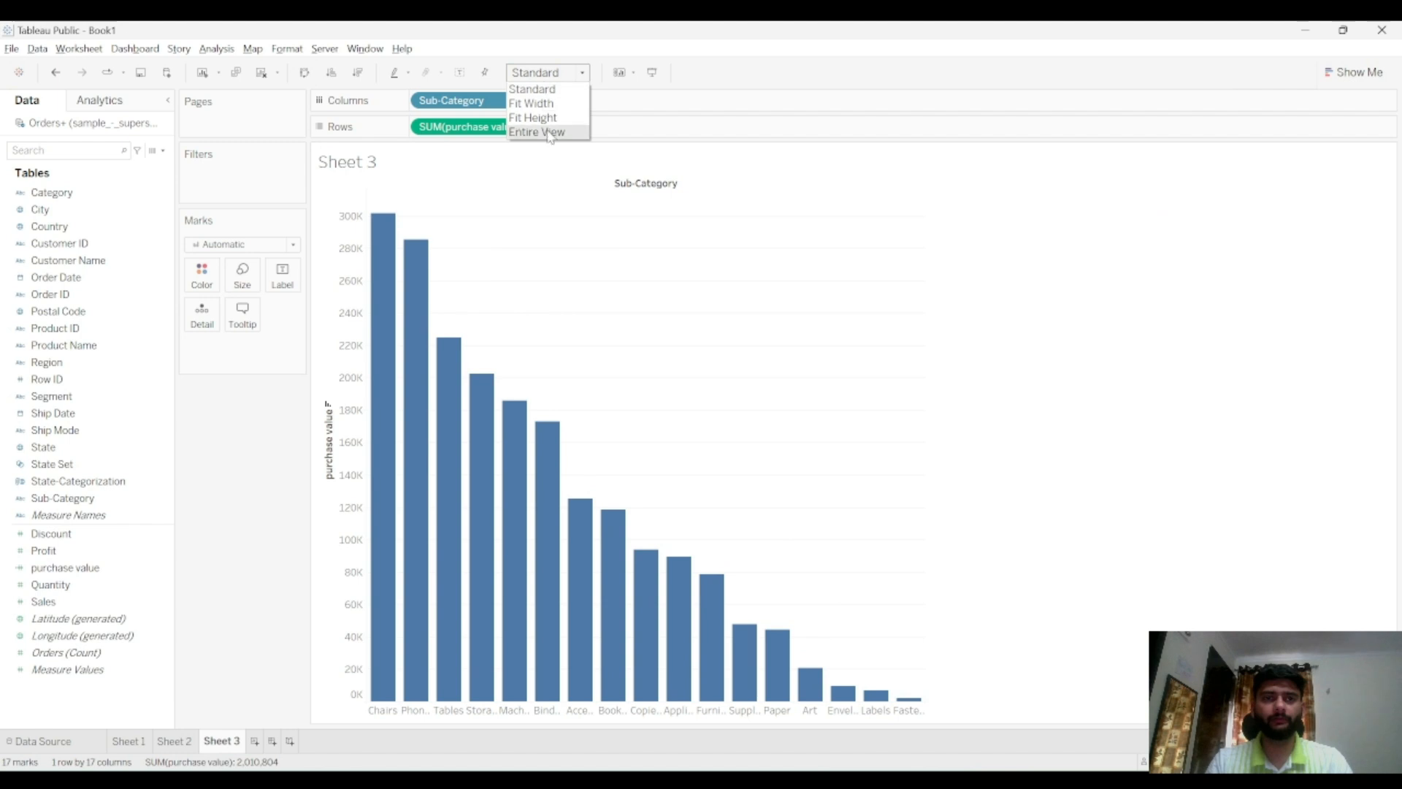
left_click(544, 135)
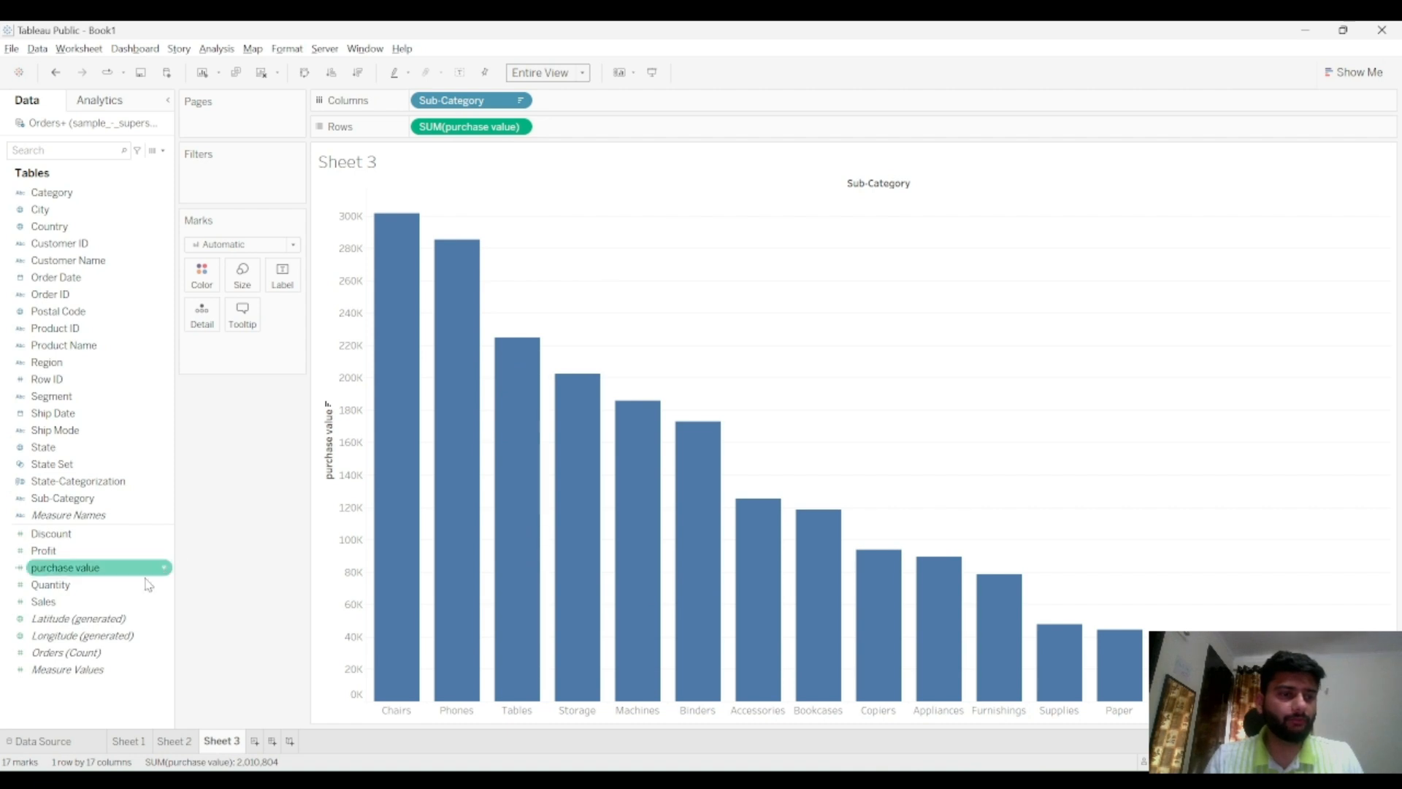
Add Sales to the rows and show Sales and purchase value as side-by-side bars per Sub-Category
left_click_drag(95, 603, 611, 129)
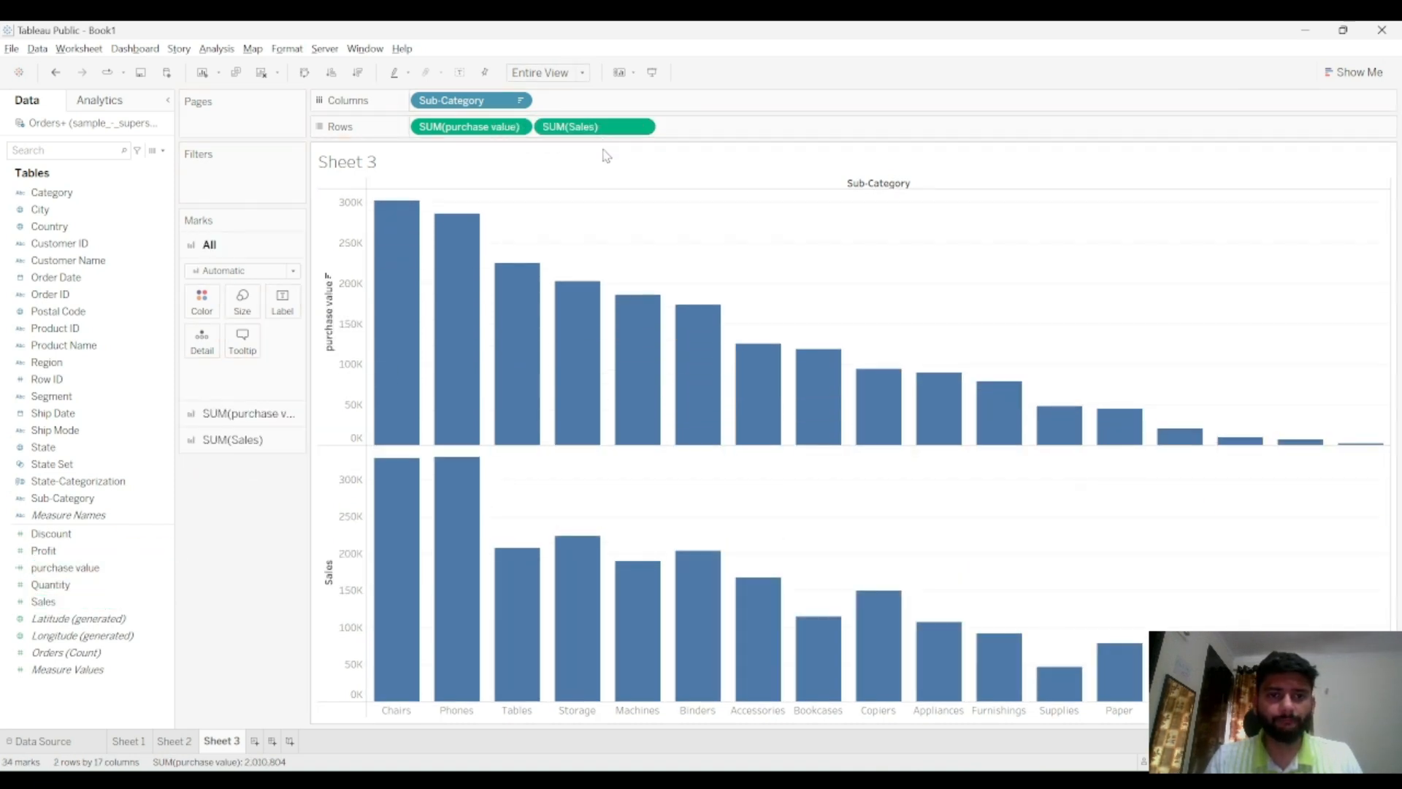
left_click(1356, 72)
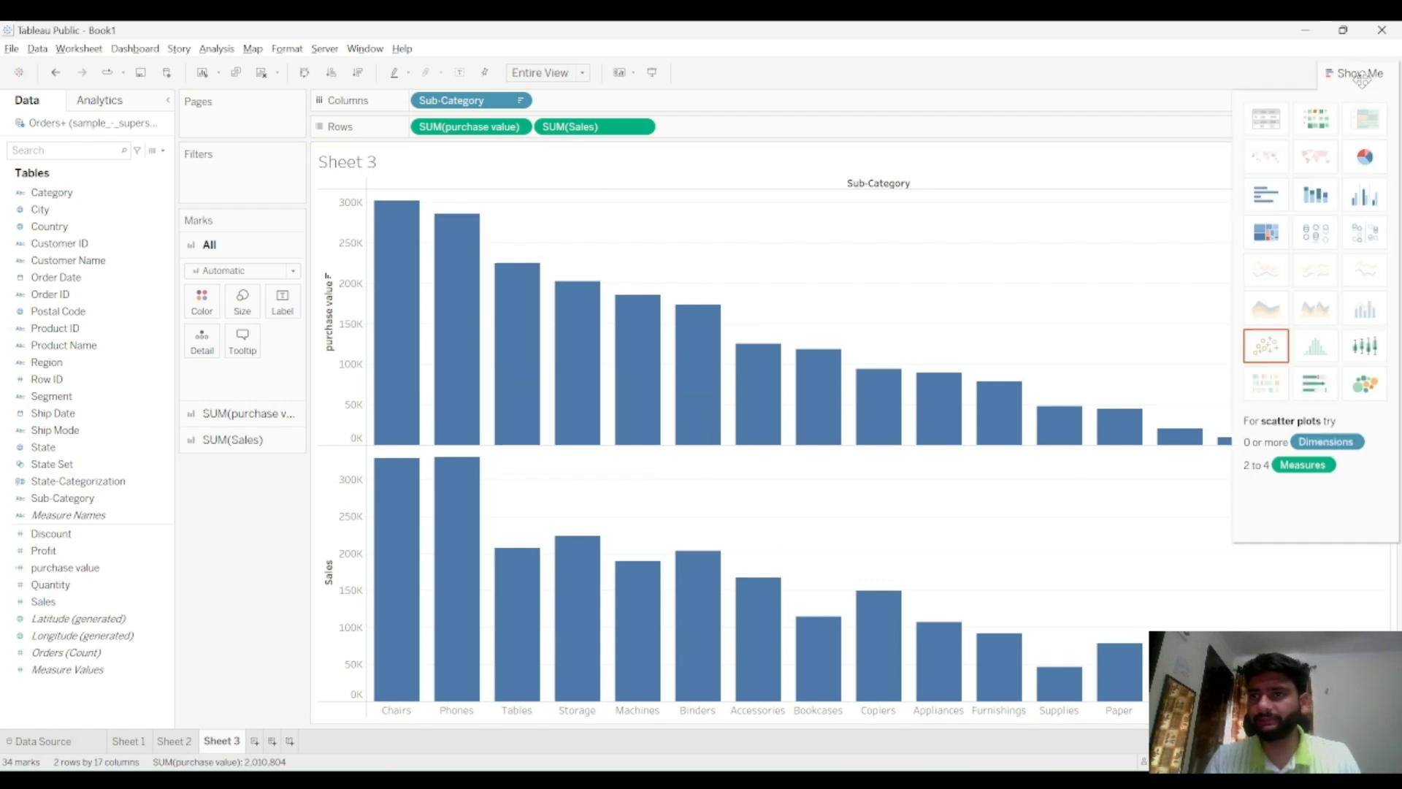
left_click(1364, 195)
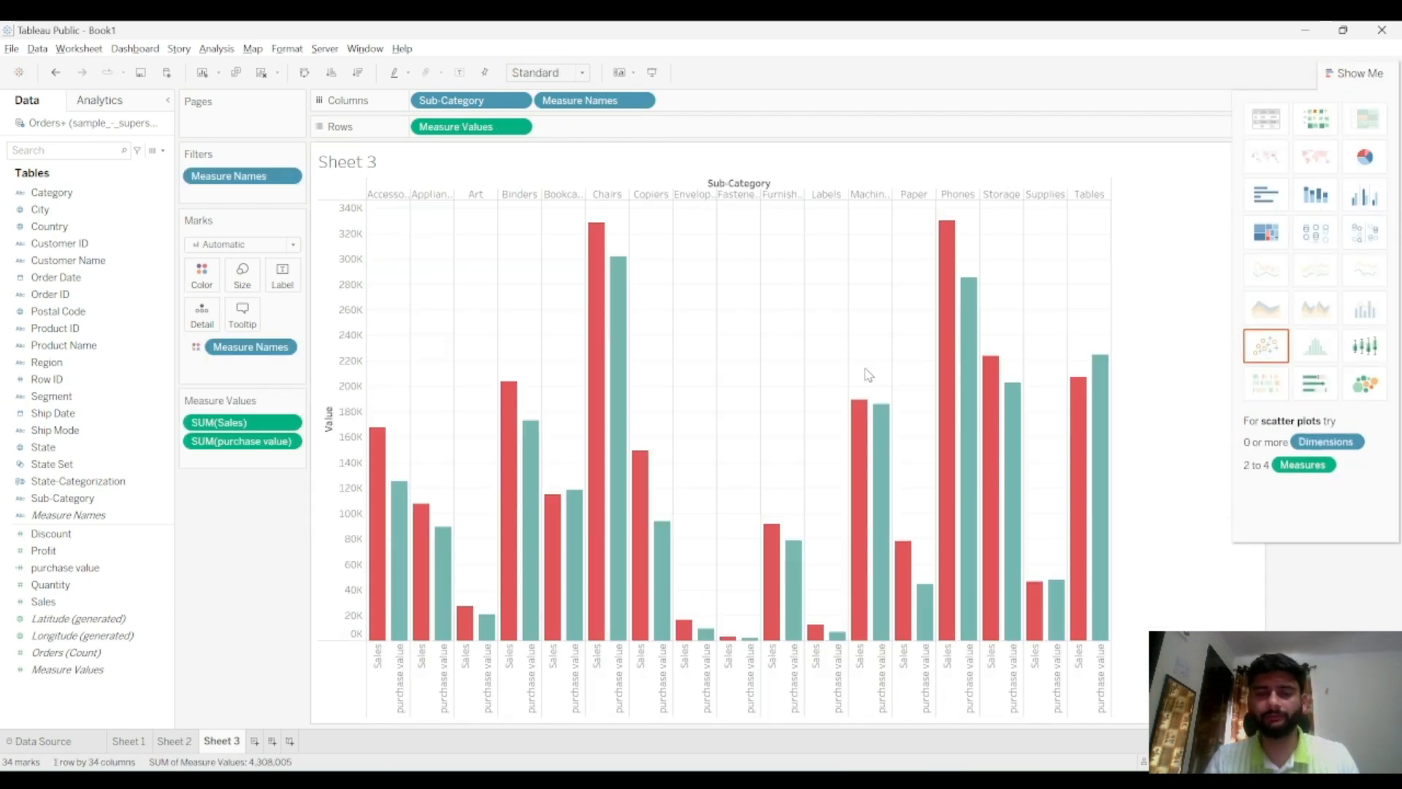
left_click(1358, 76)
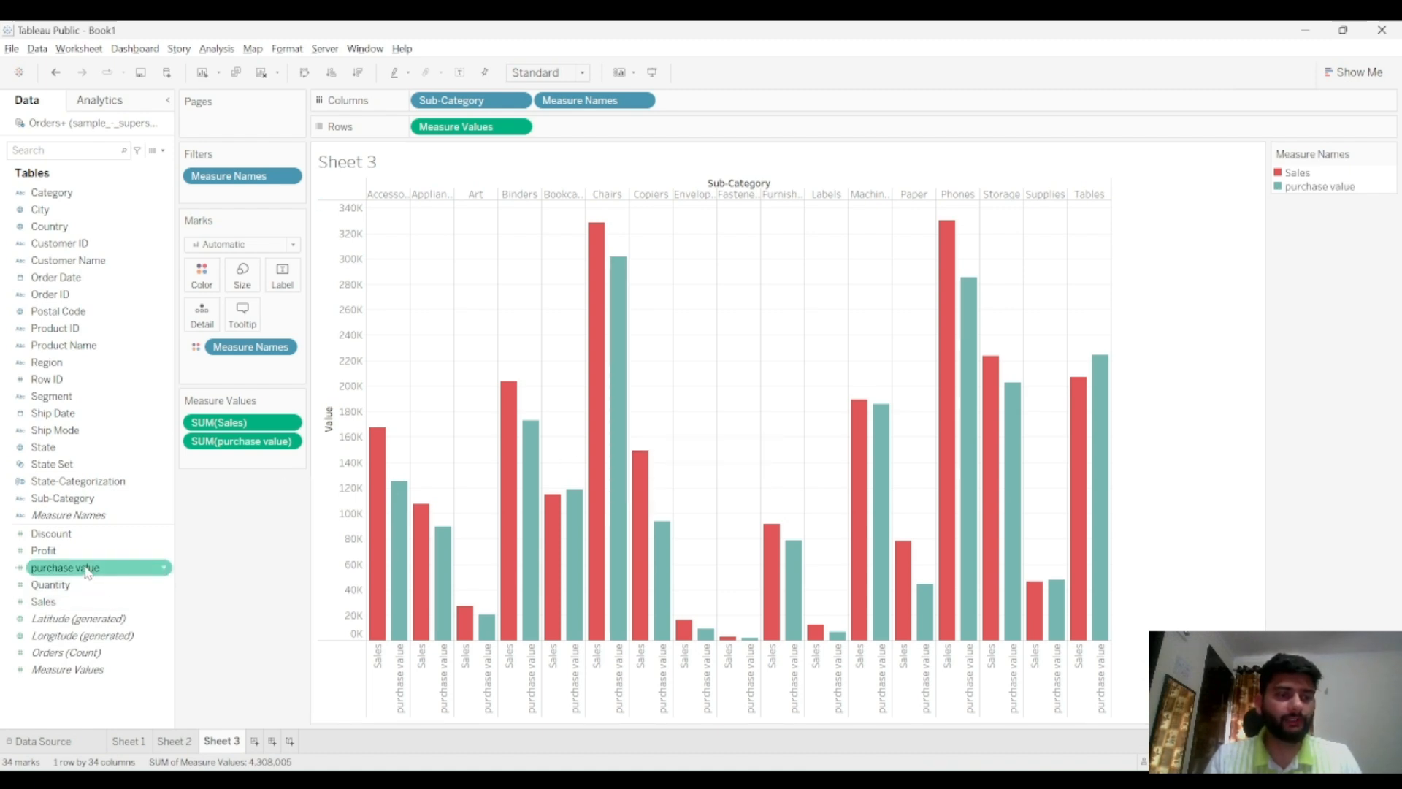
Add Profit to the chart as side-by-side bars alongside Sales and purchase value, fitted to the entire view
left_click_drag(66, 552, 603, 142)
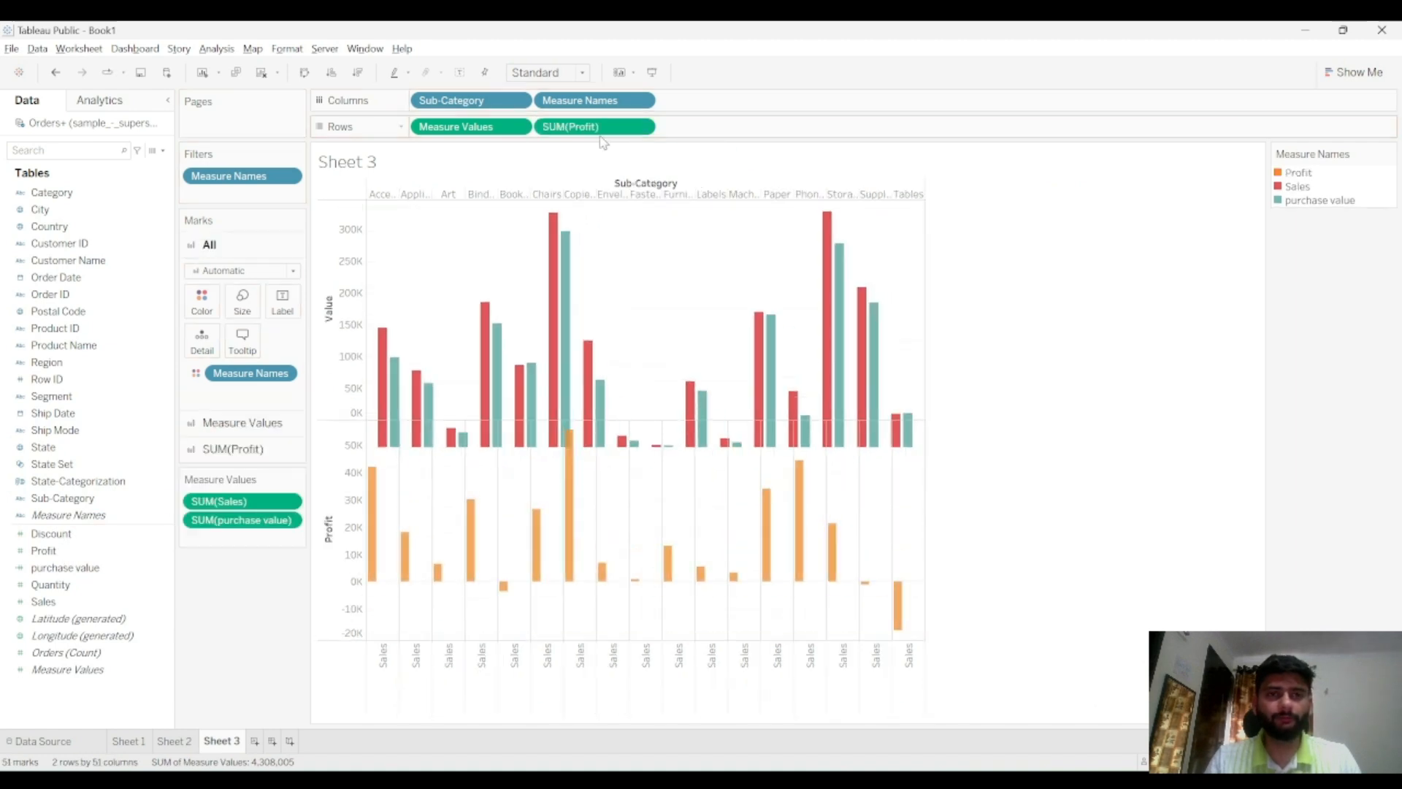
left_click(1359, 73)
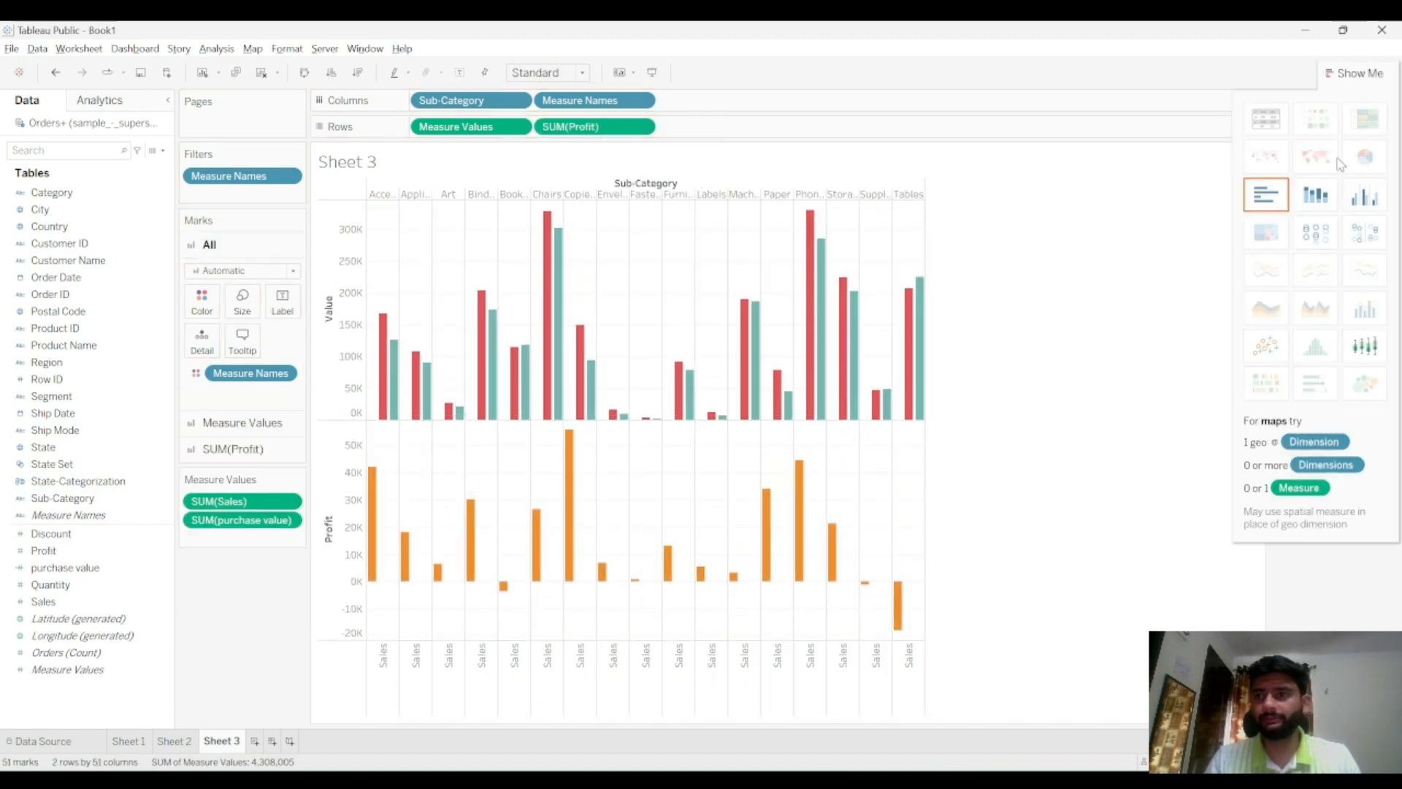
left_click(1365, 196)
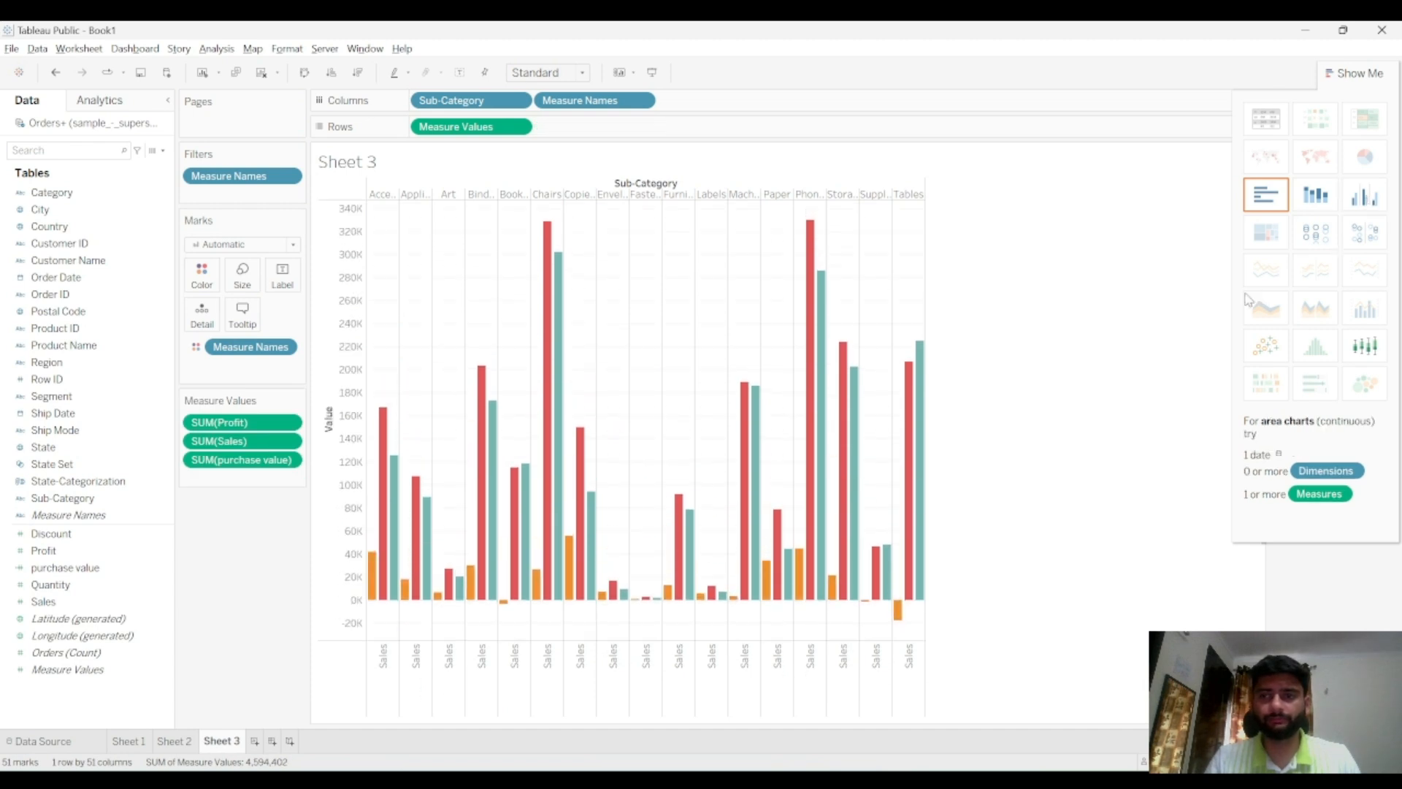
left_click(1354, 72)
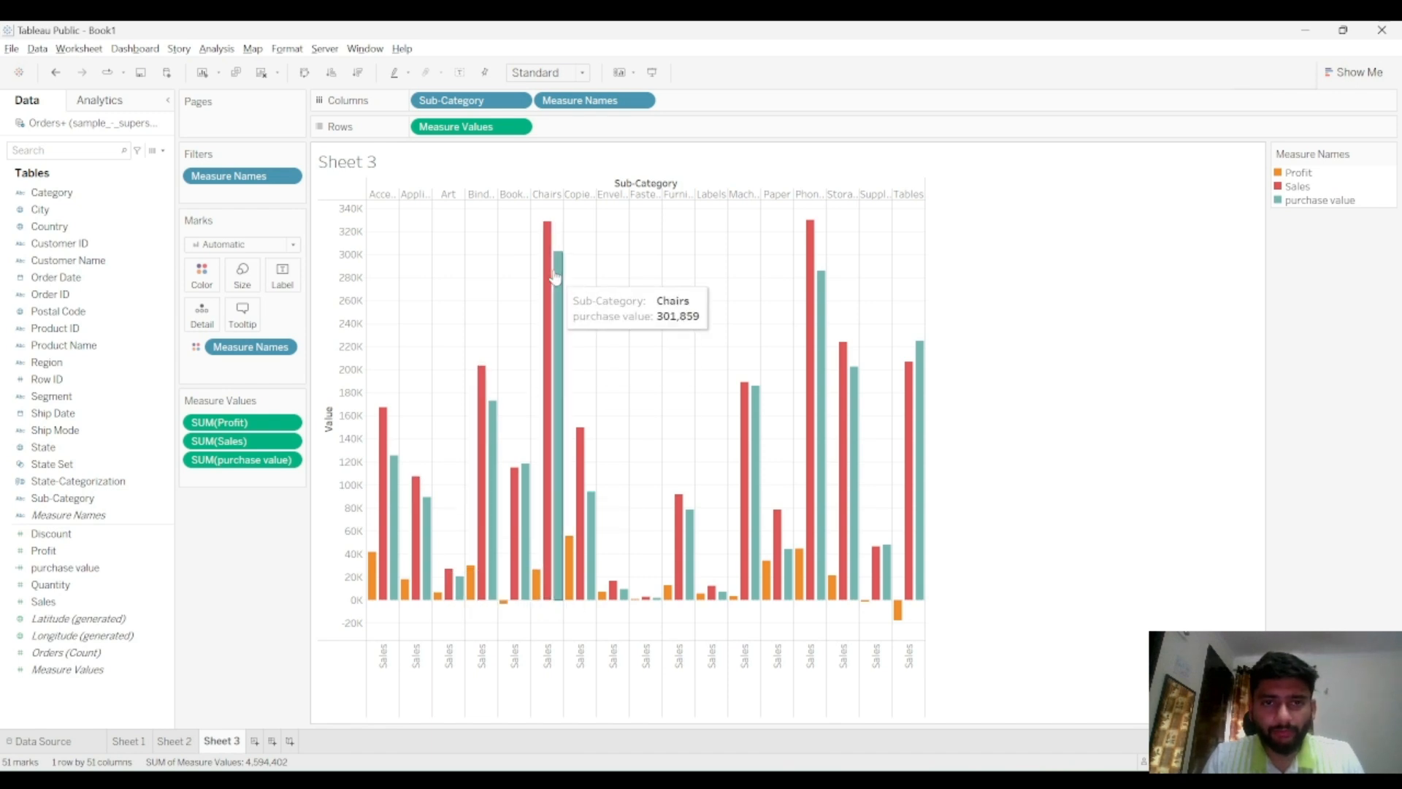
left_click(548, 73)
left_click(557, 131)
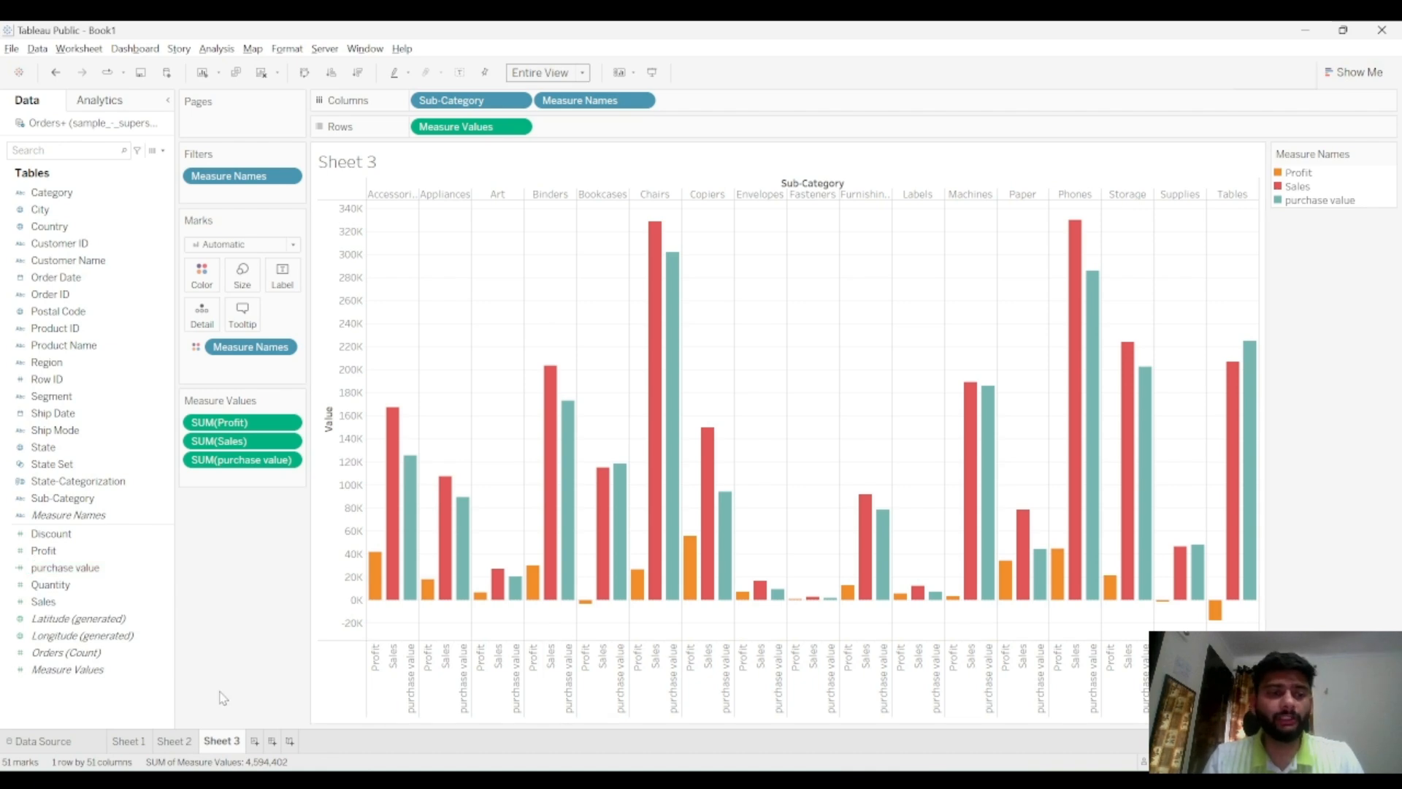
Add a new worksheet and check the topic list in the notes for Parameters
left_click(254, 740)
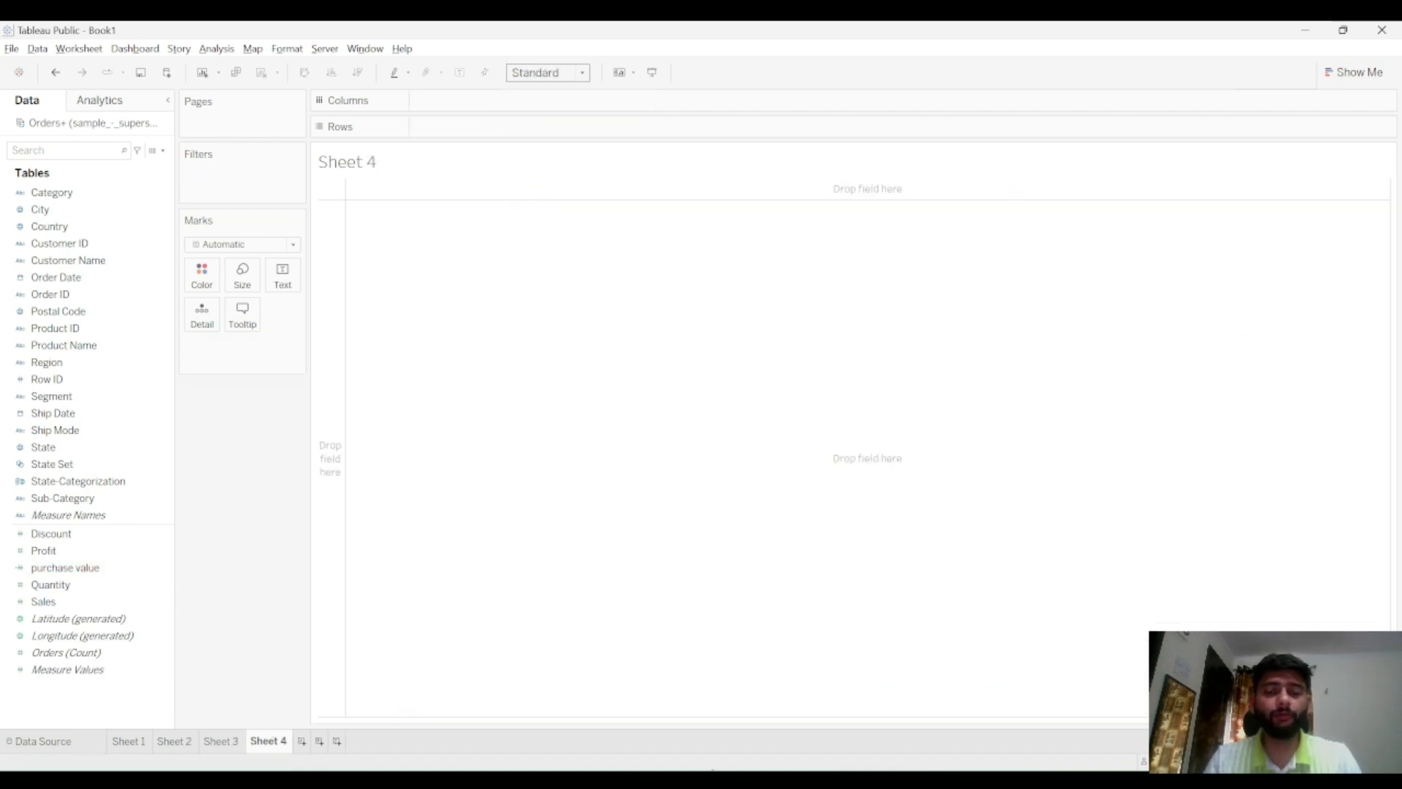
key("alt+Tab")
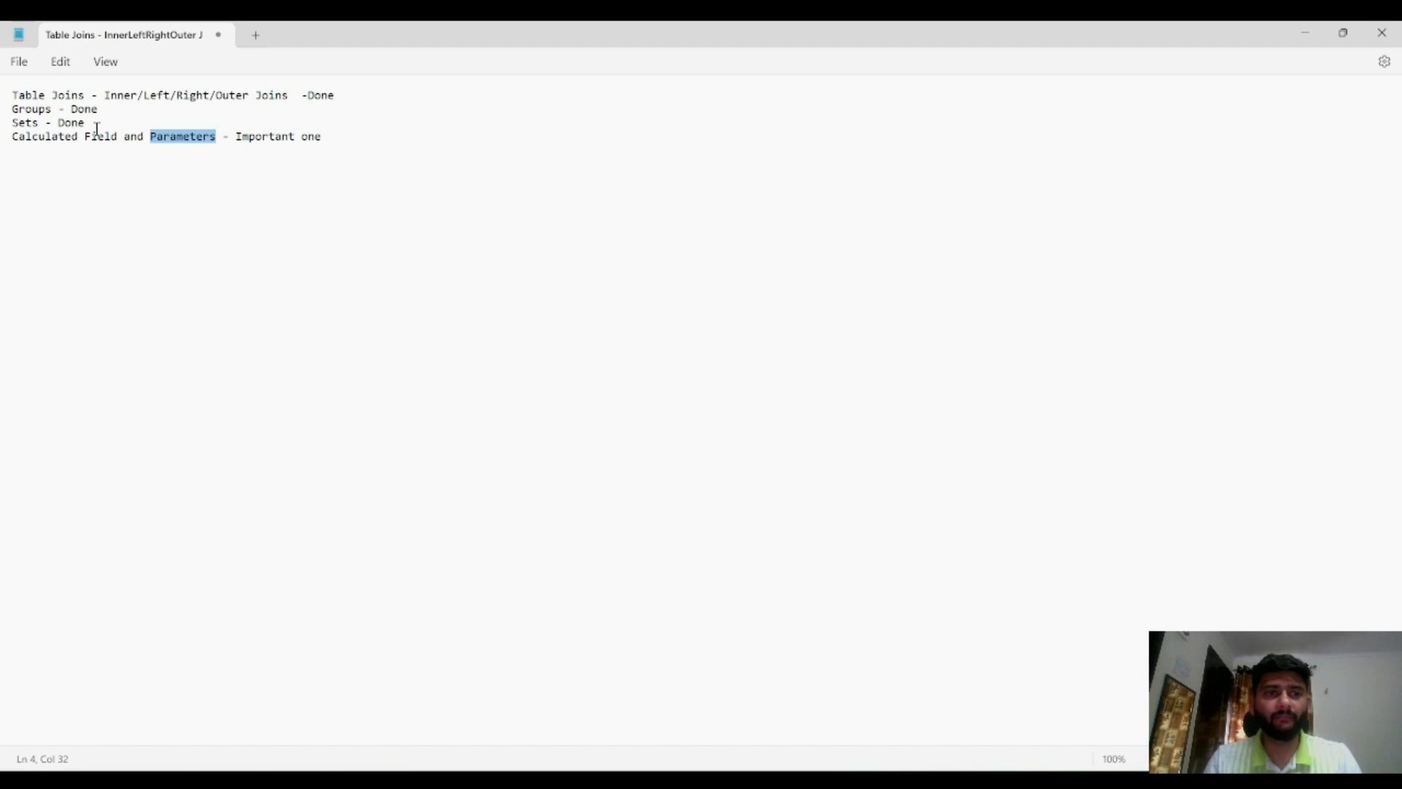
triple_click(192, 139)
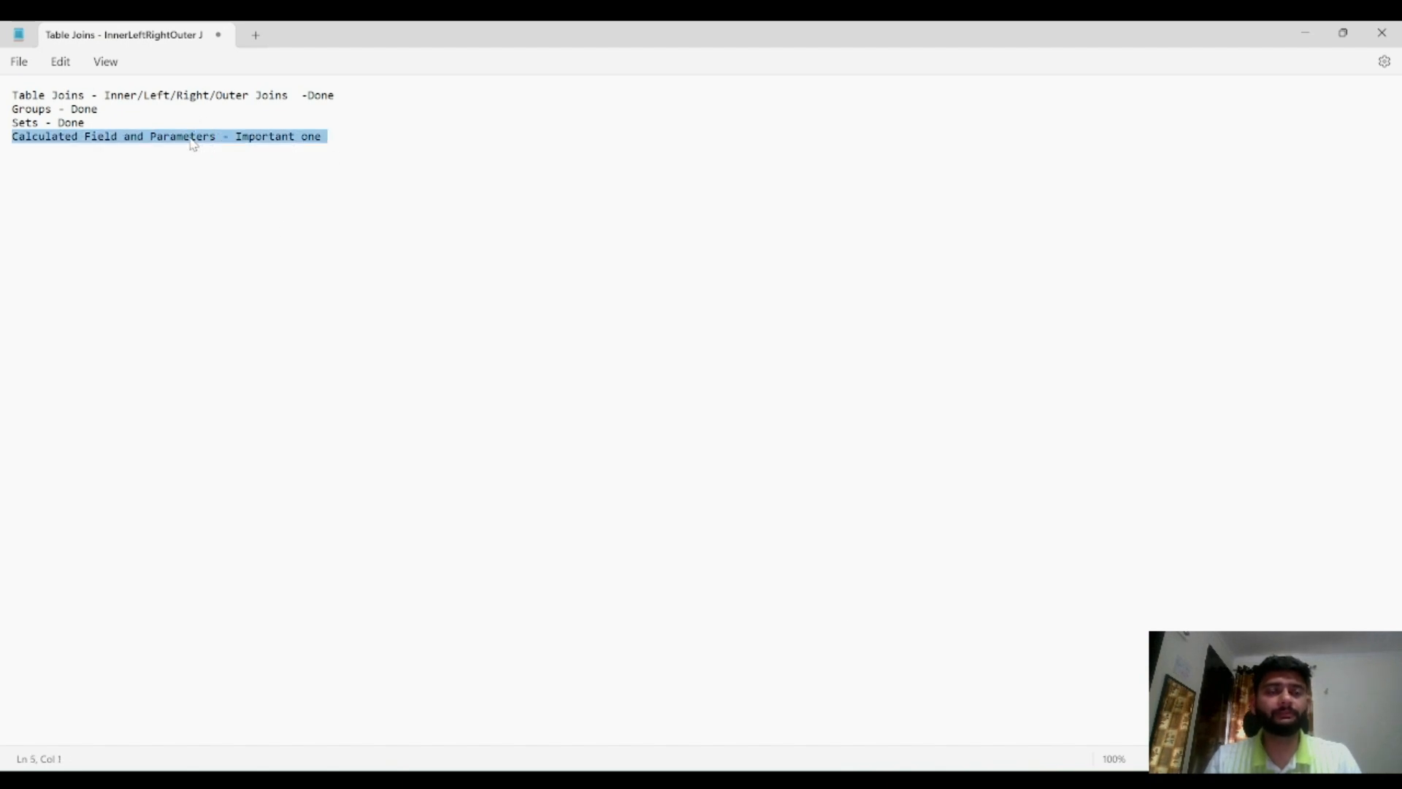
double_click(191, 139)
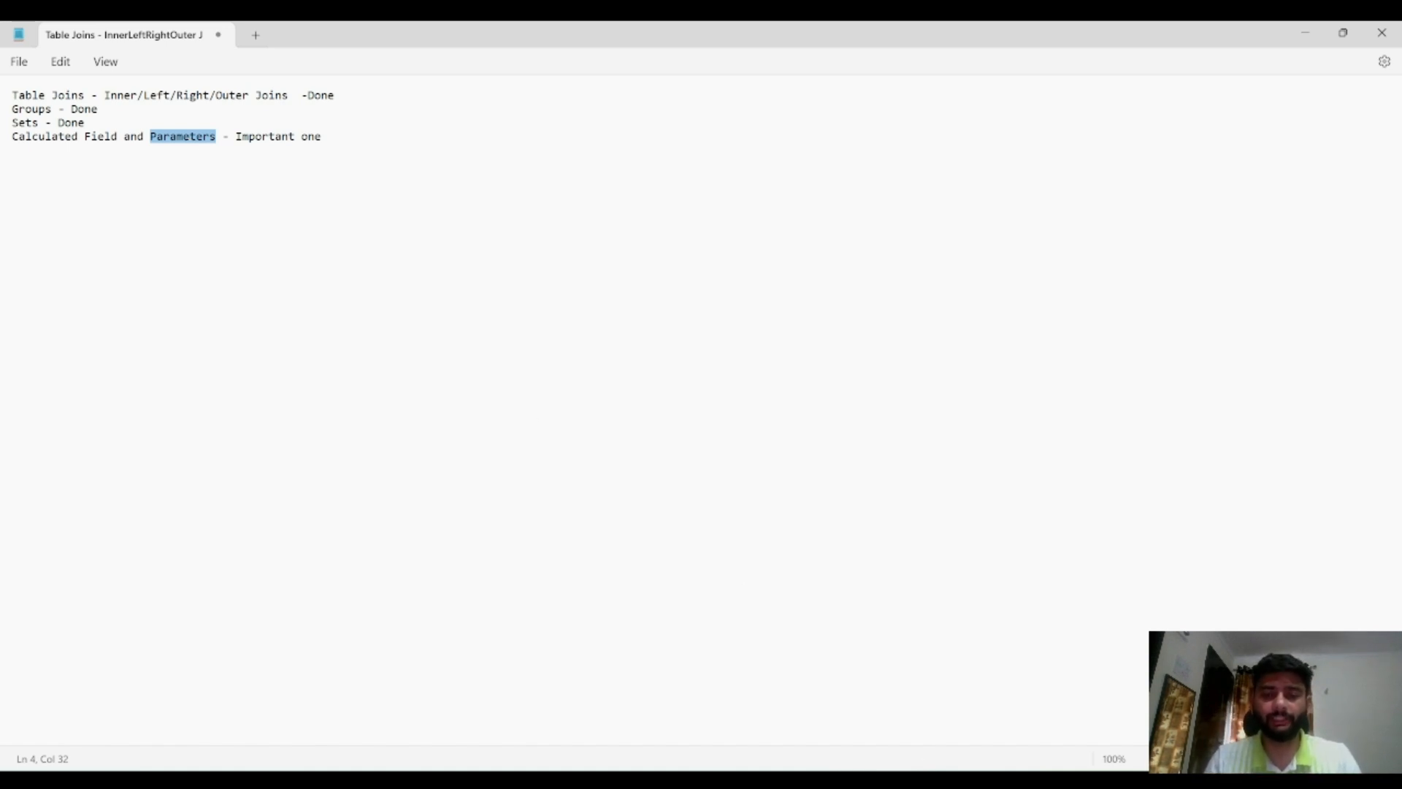
left_click(937, 780)
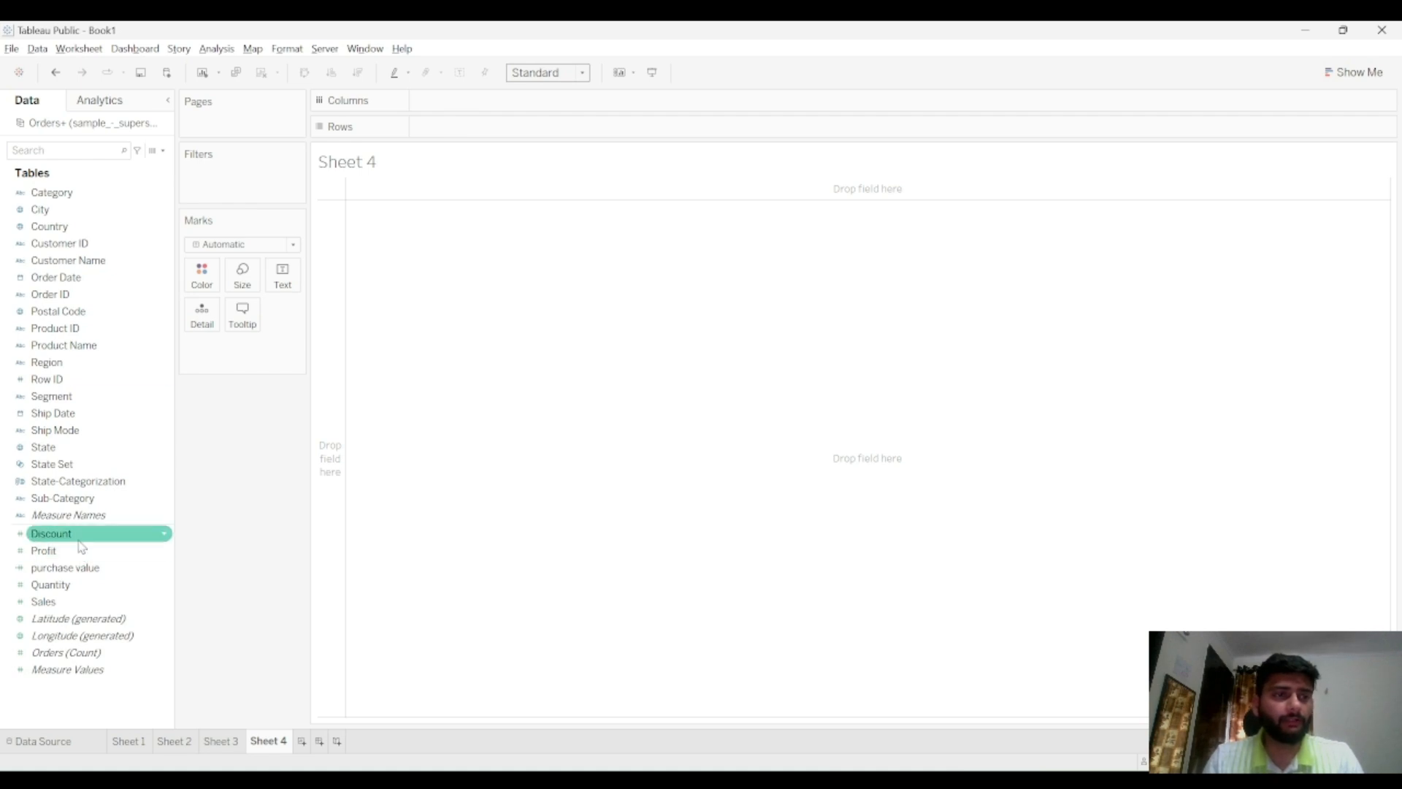
left_click(164, 151)
left_click(142, 183)
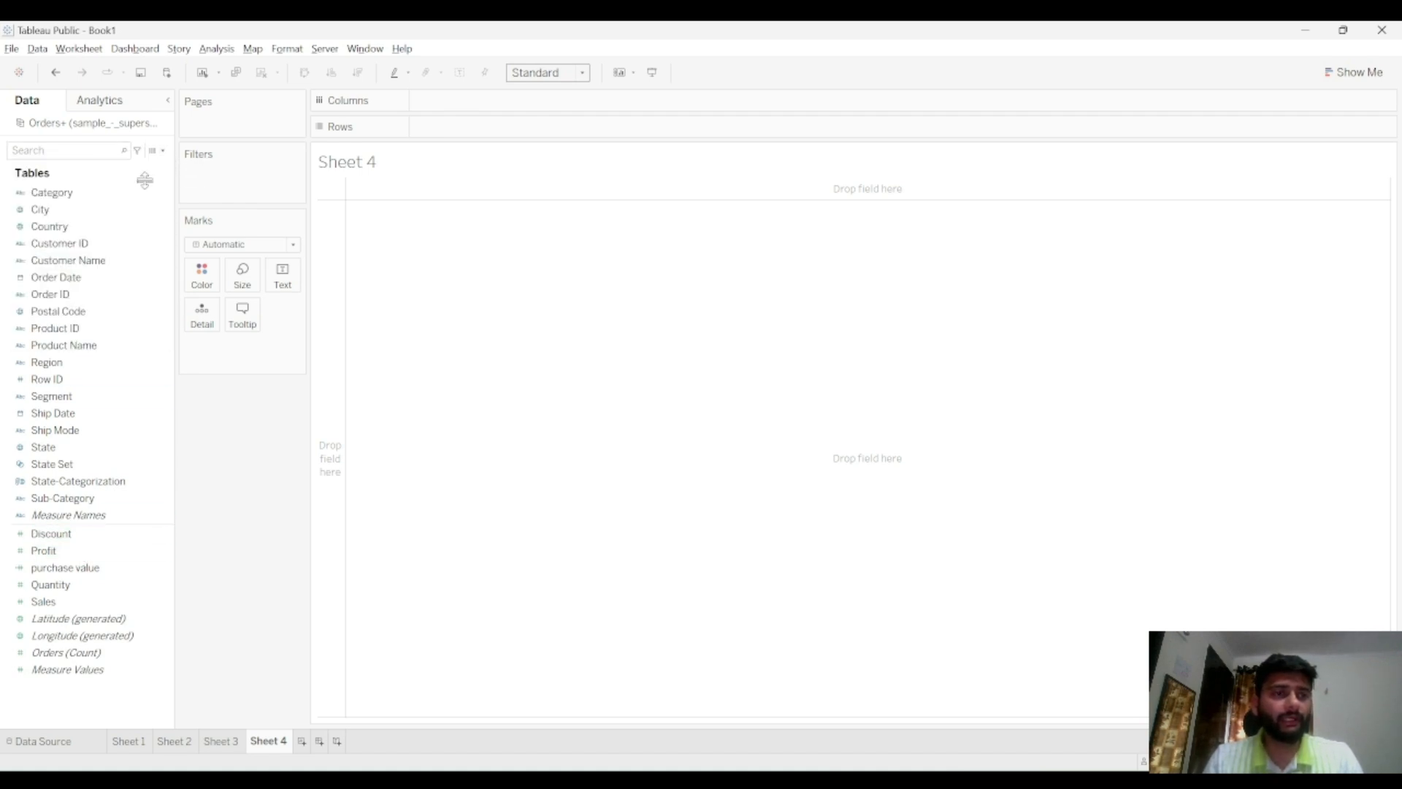
key("ctrl+a")
key("BackSpace")
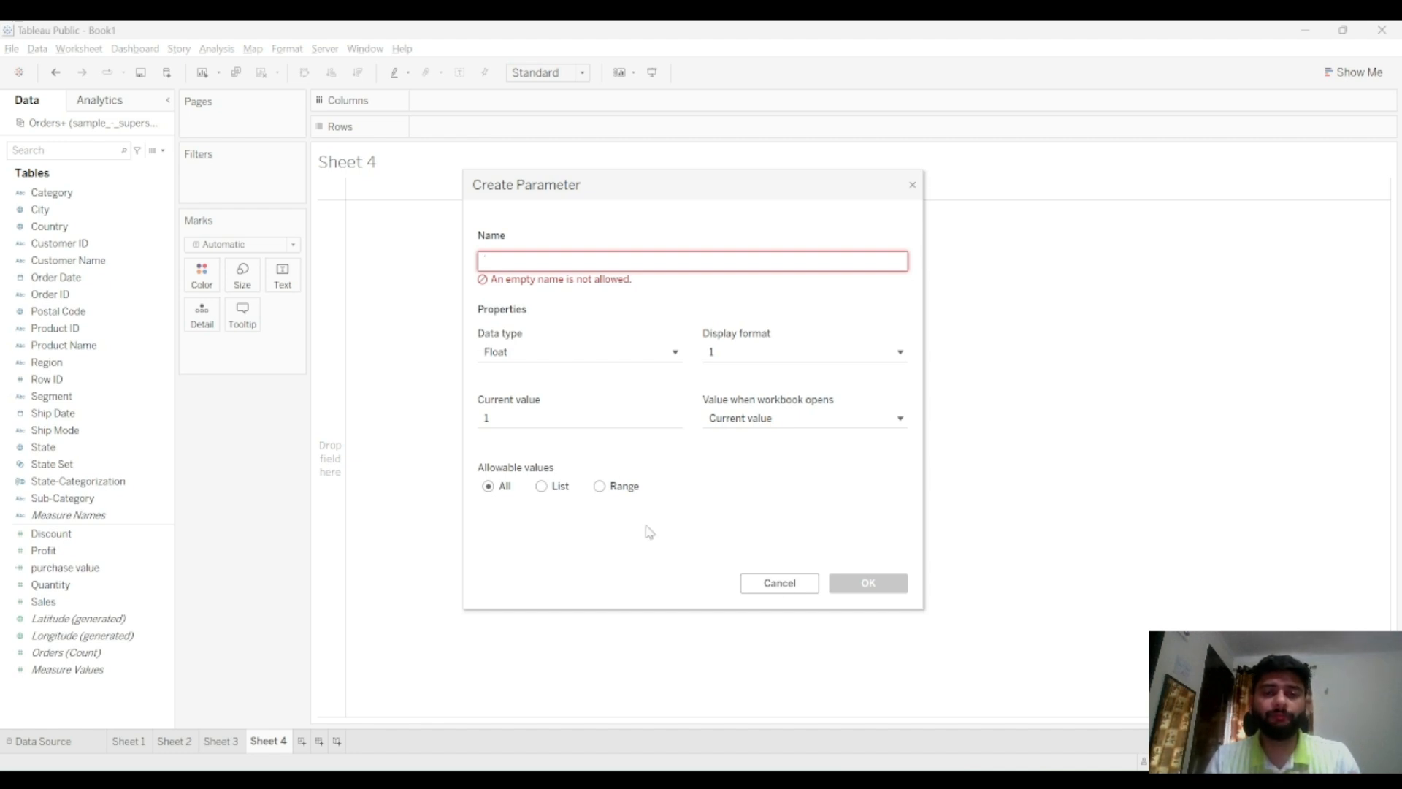
left_click(792, 582)
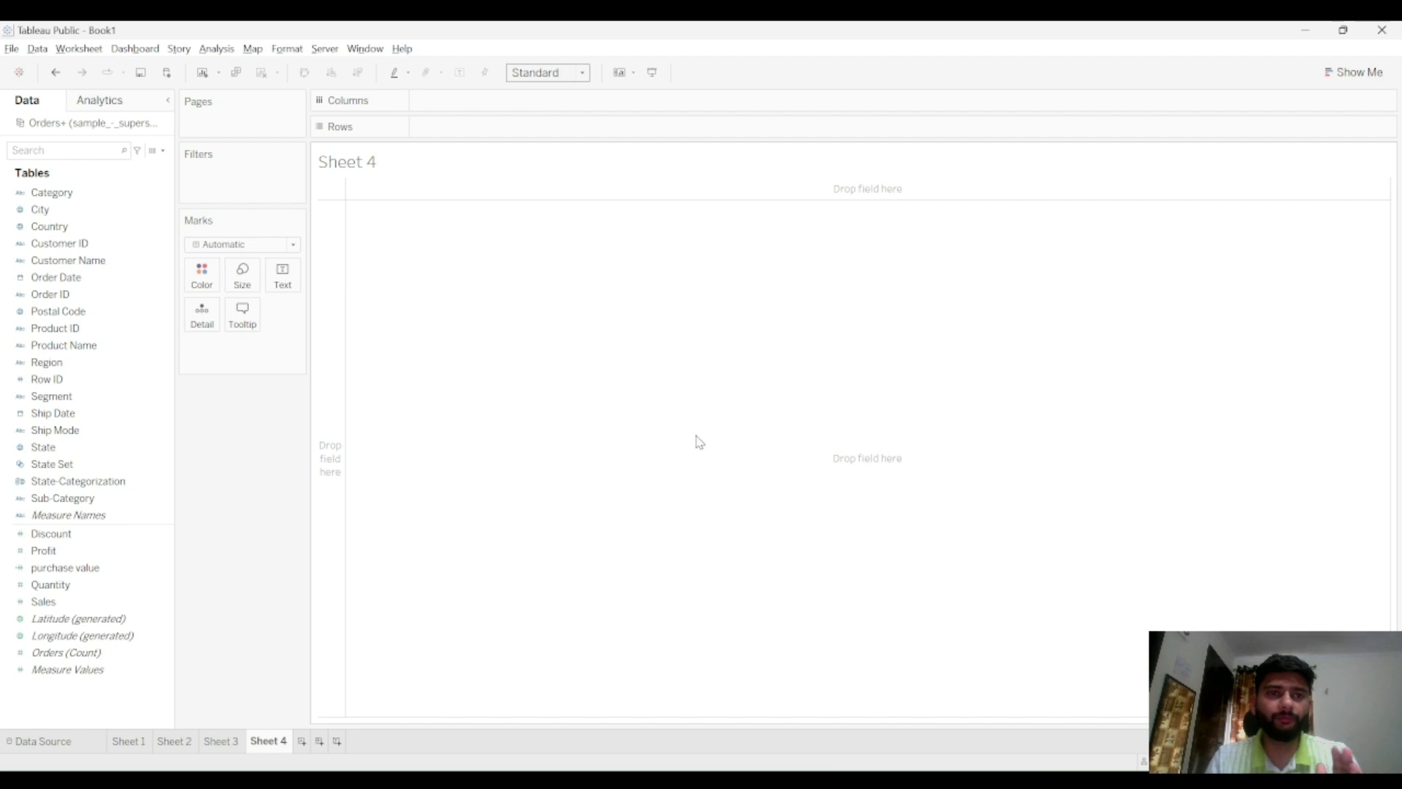
left_click(121, 259)
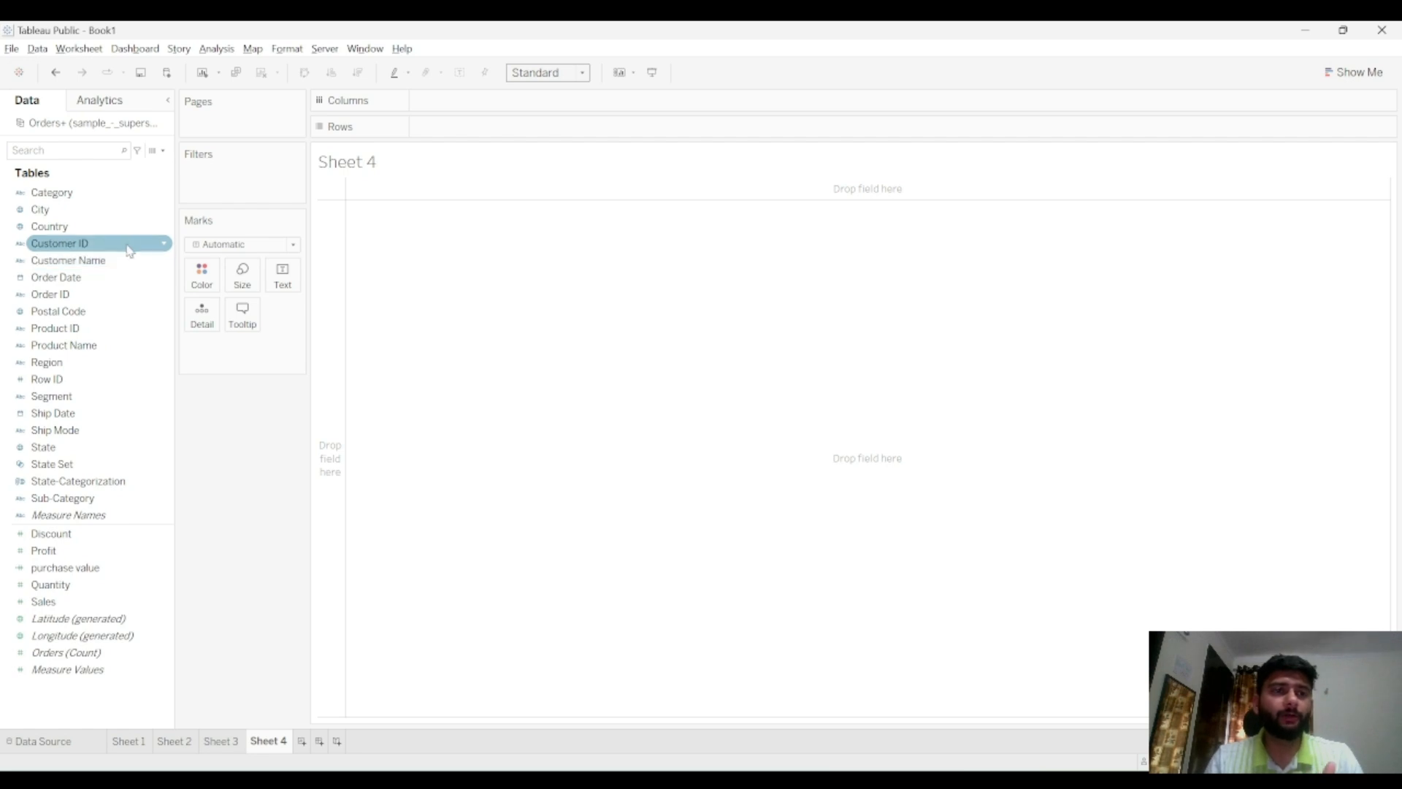
left_click(162, 213)
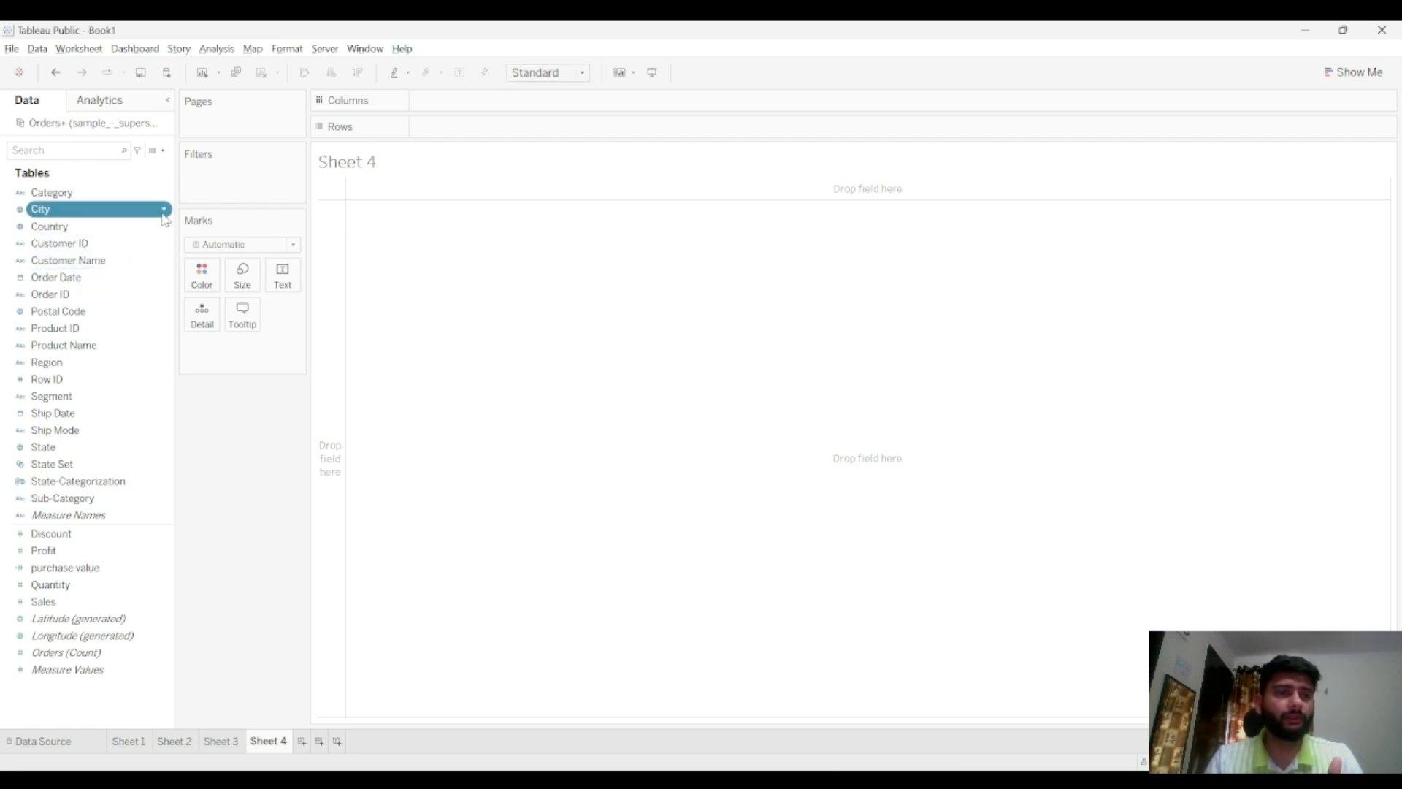
left_click(163, 212)
mouse_move(249, 318)
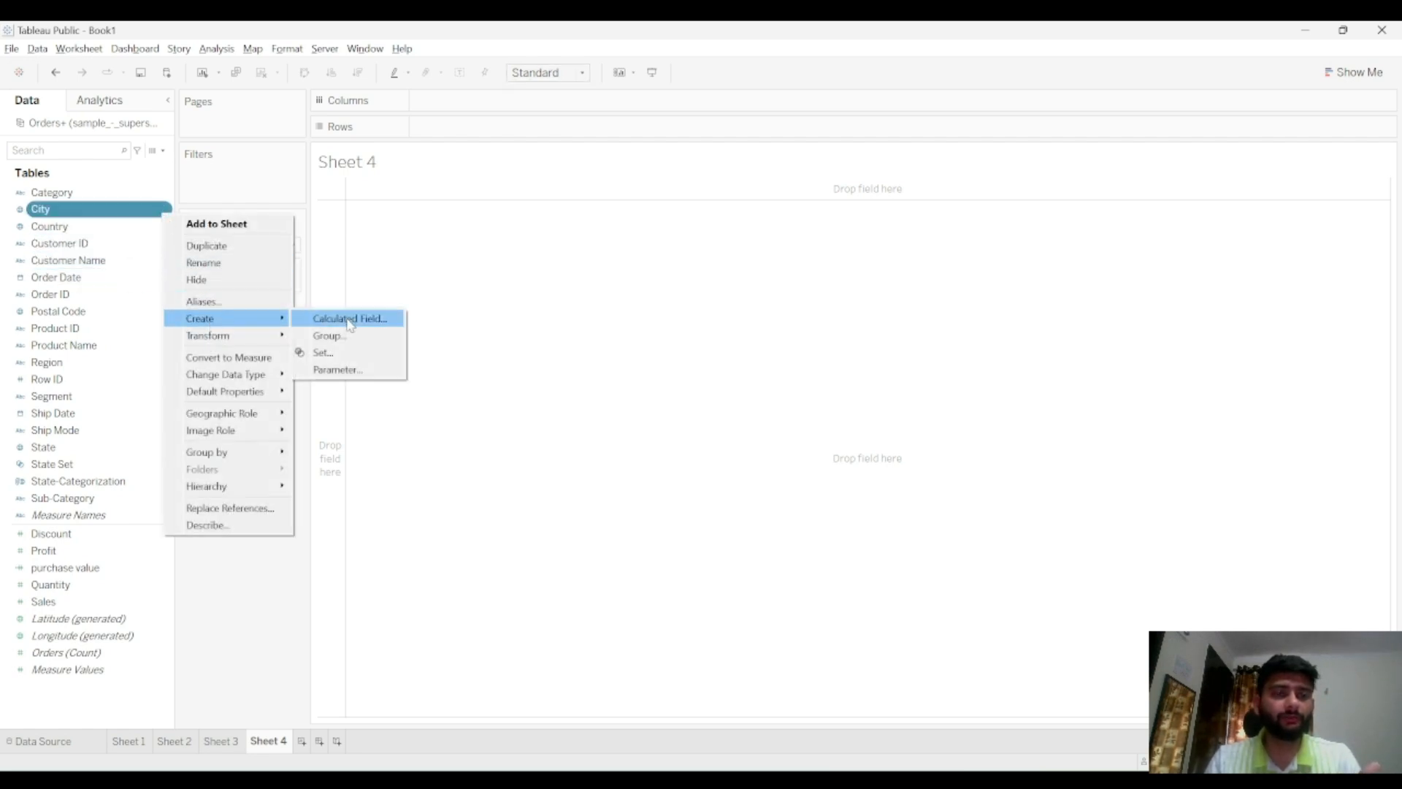
left_click(349, 353)
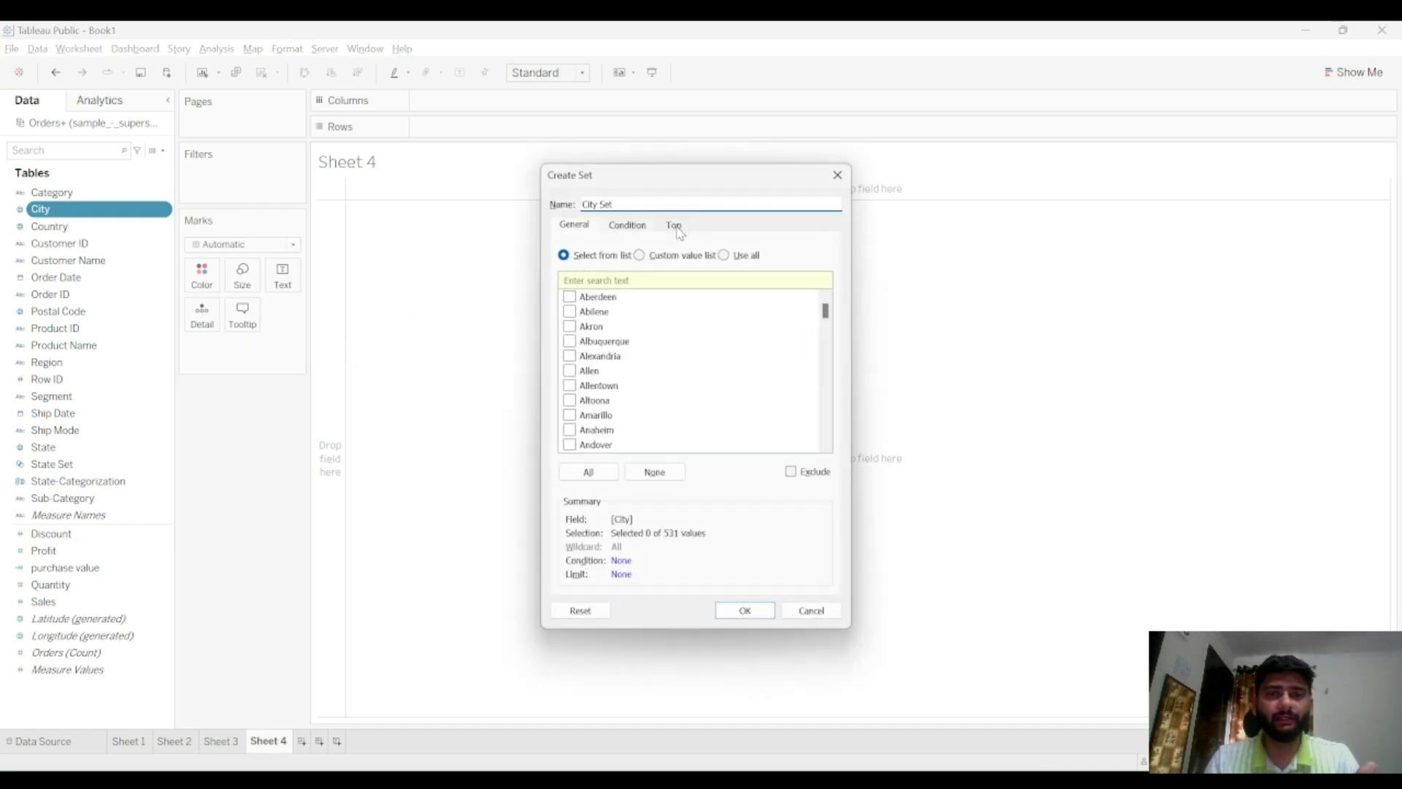
left_click(684, 229)
left_click(590, 265)
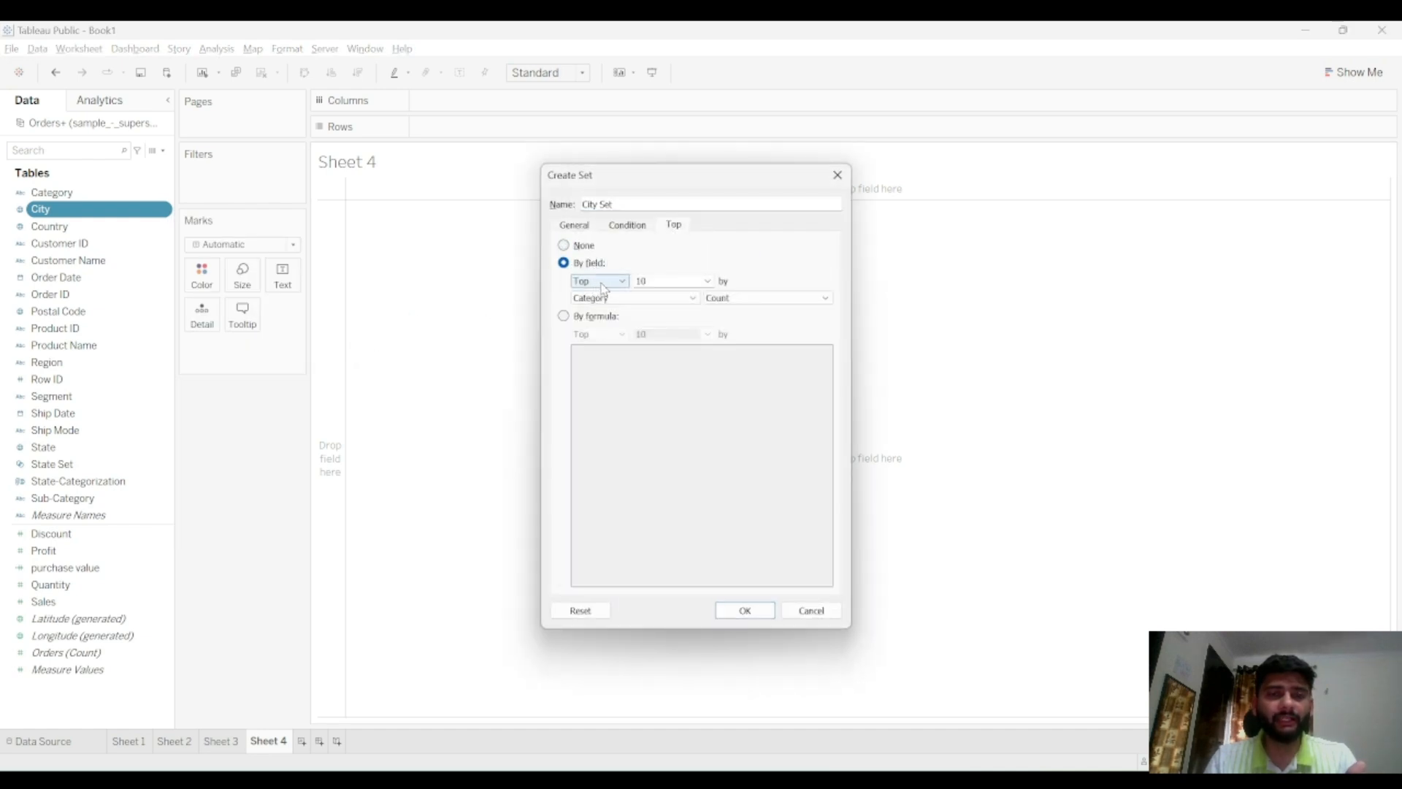
left_click(670, 280)
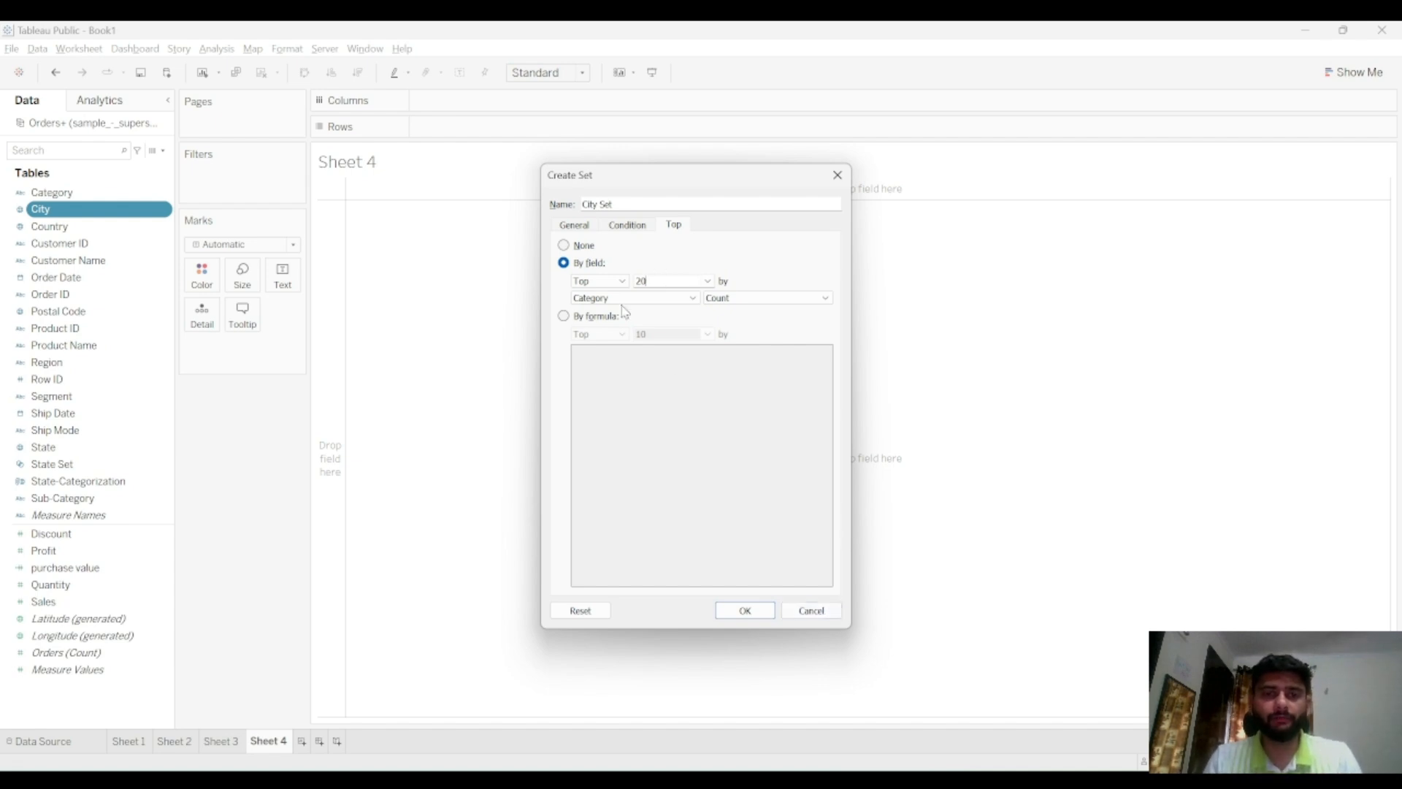
left_click(583, 245)
left_click(626, 231)
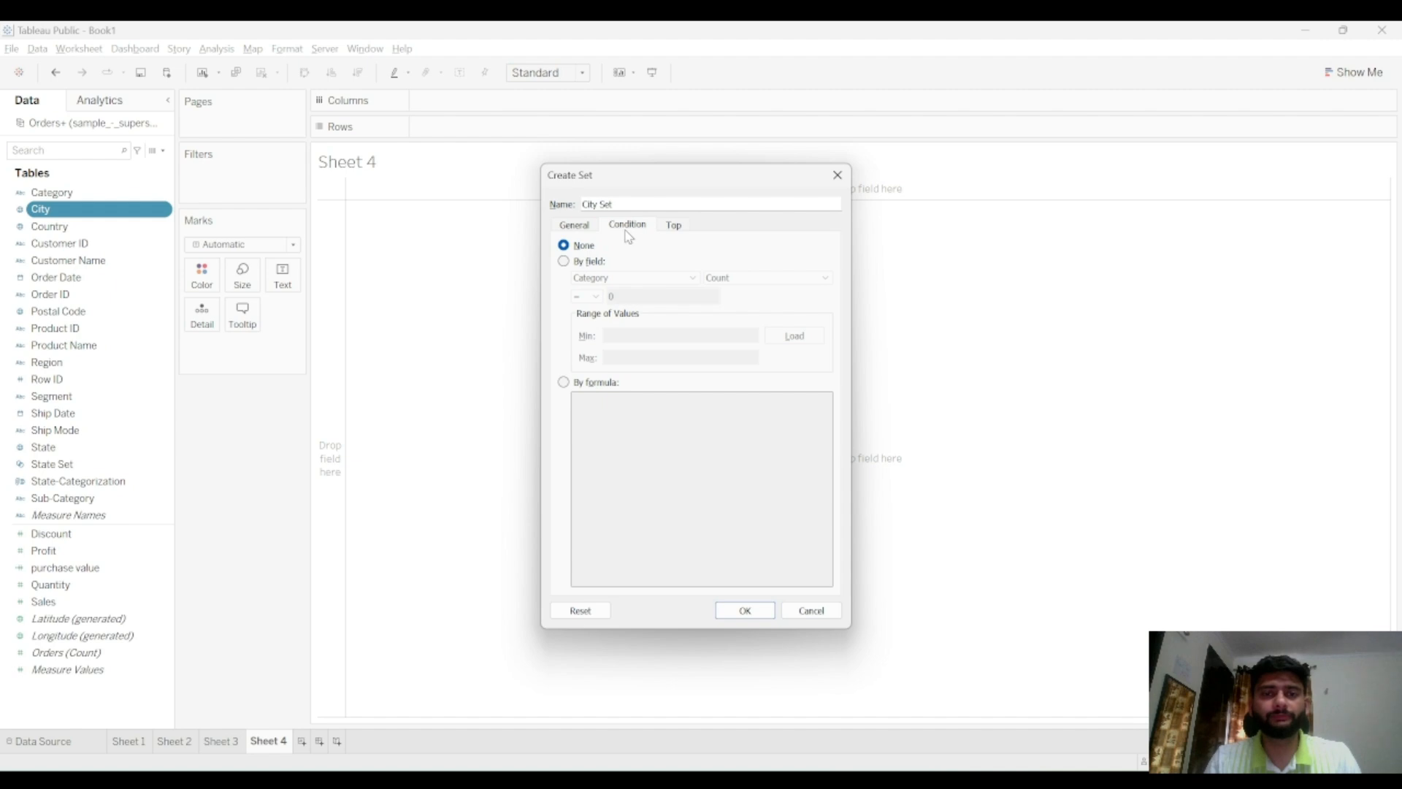
left_click(811, 610)
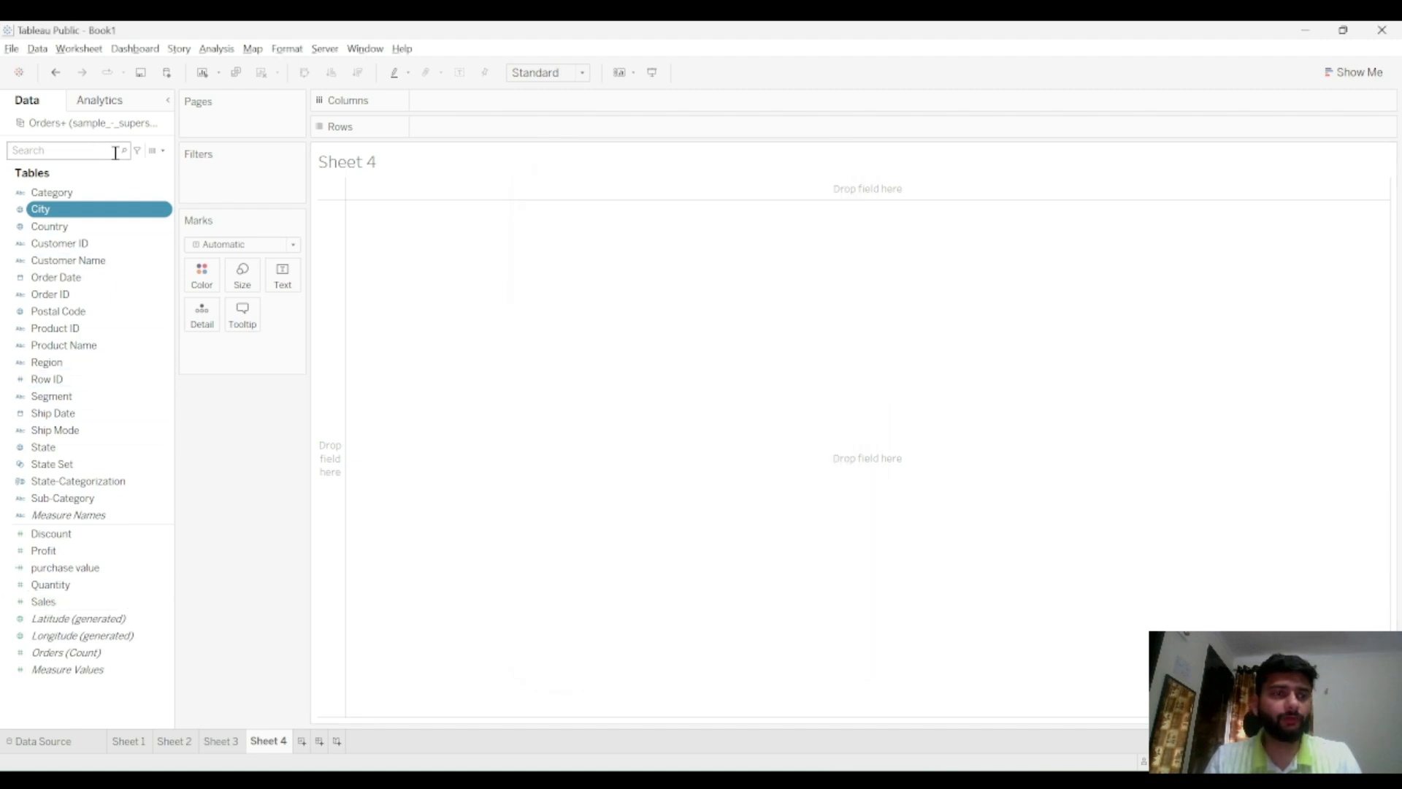
Create a parameter named top cities with the Integer data type
left_click(163, 151)
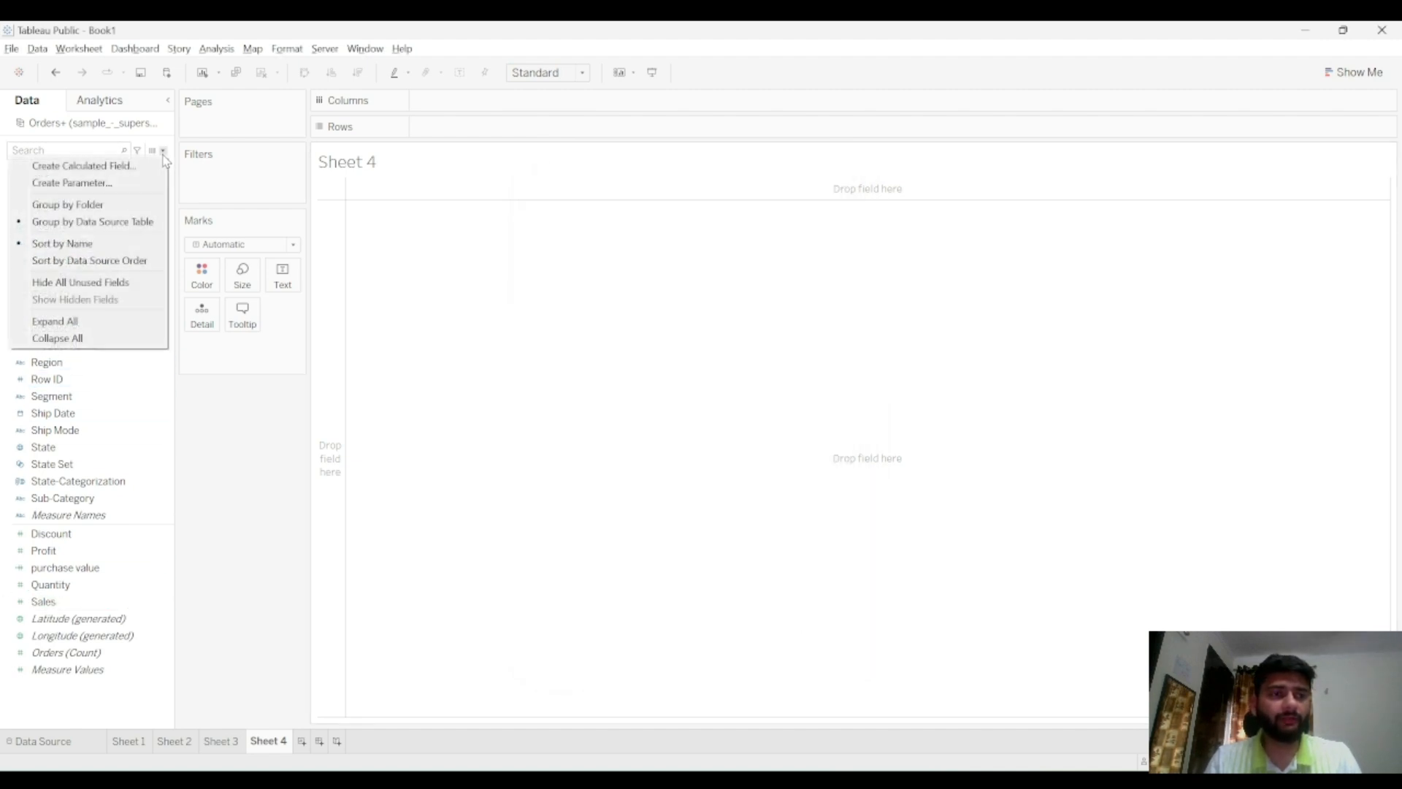
left_click(141, 190)
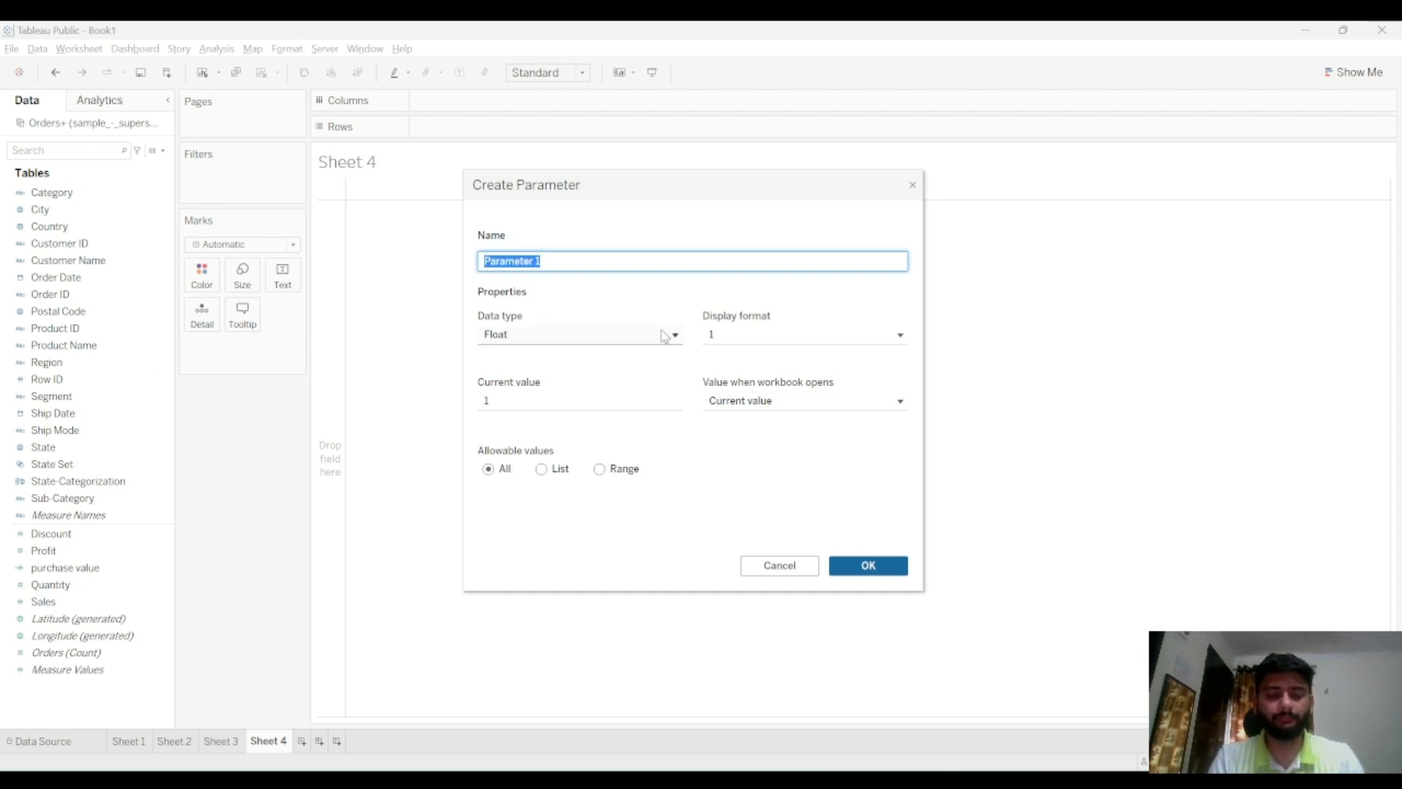
type("top cities")
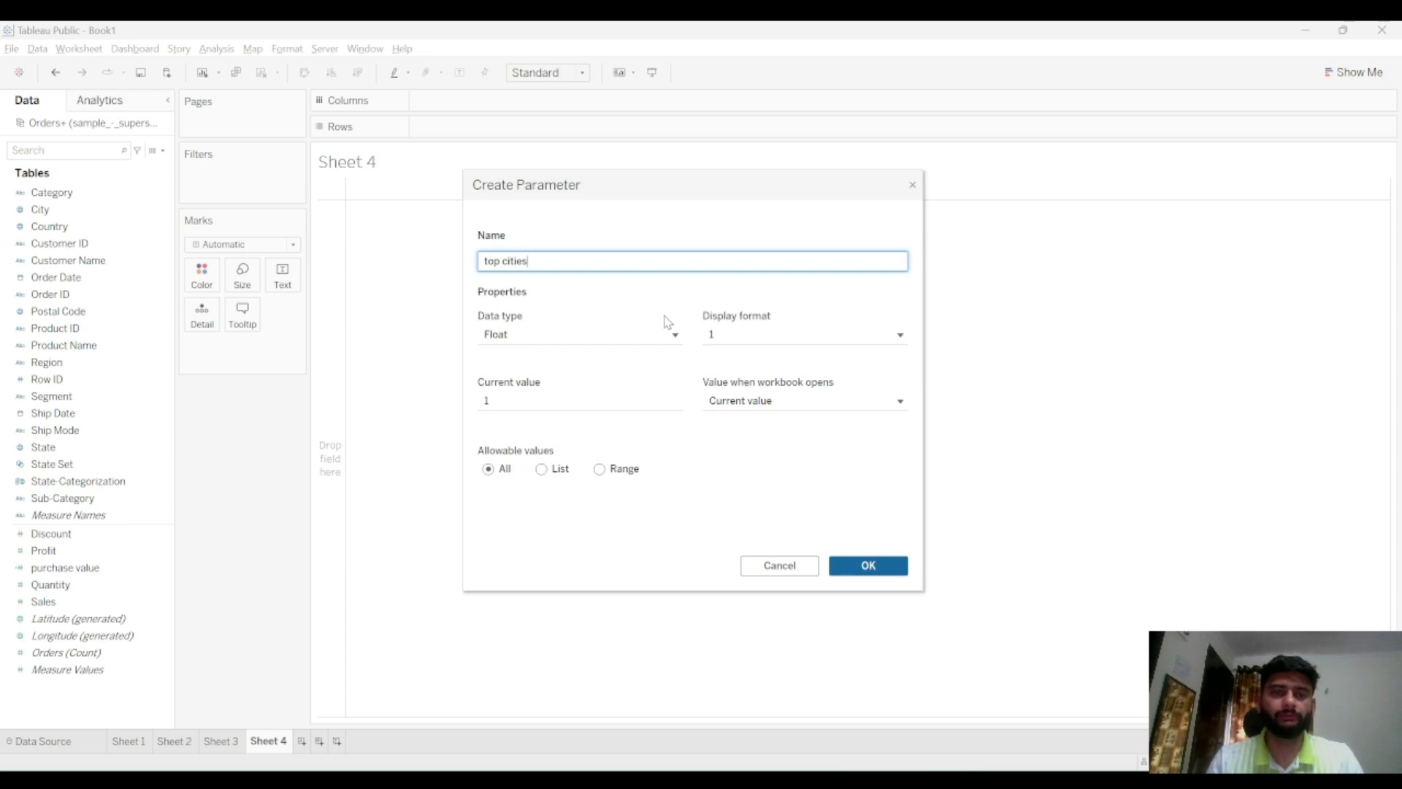
left_click(588, 348)
left_click(582, 373)
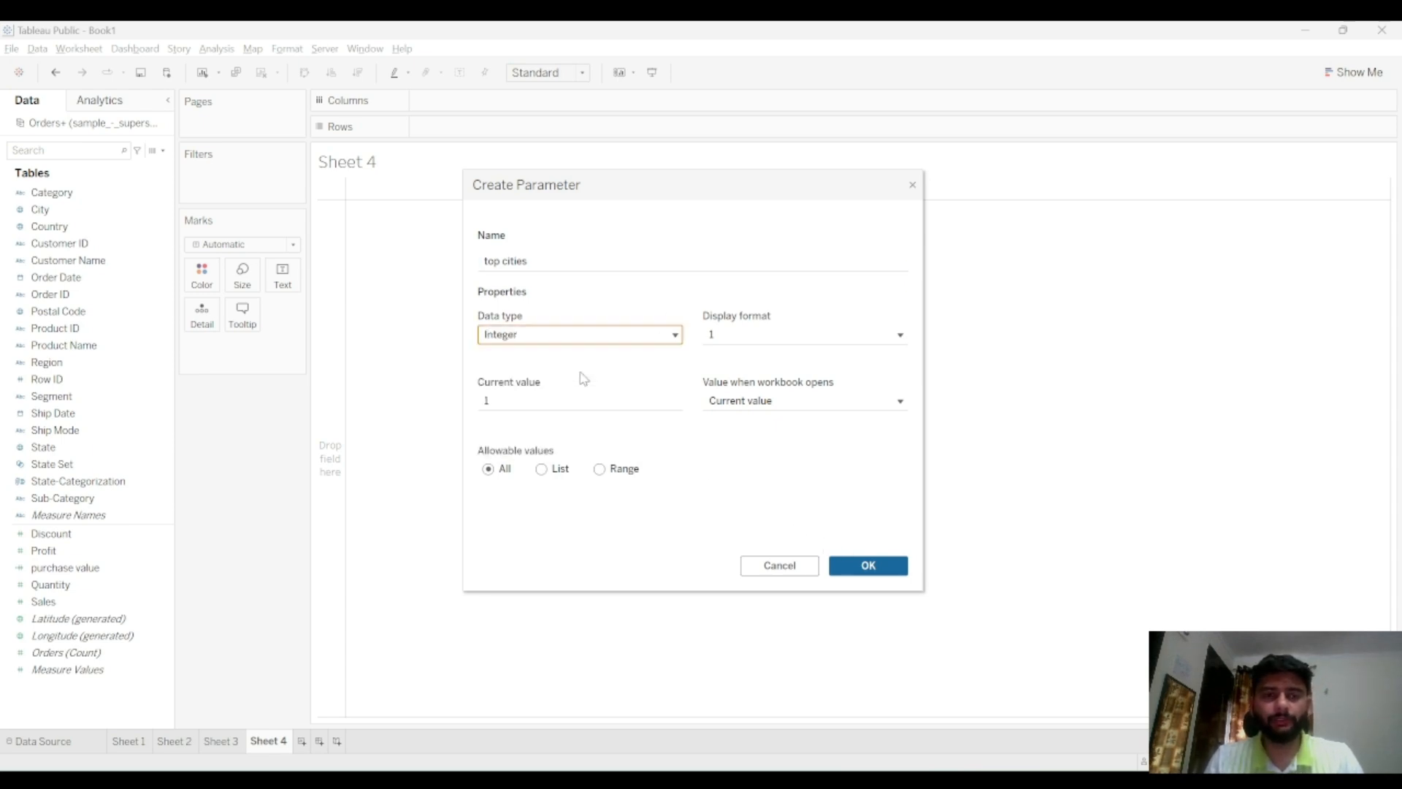
Restrict the top cities parameter to a range with minimum 5 and maximum 50, then create it
left_click(626, 472)
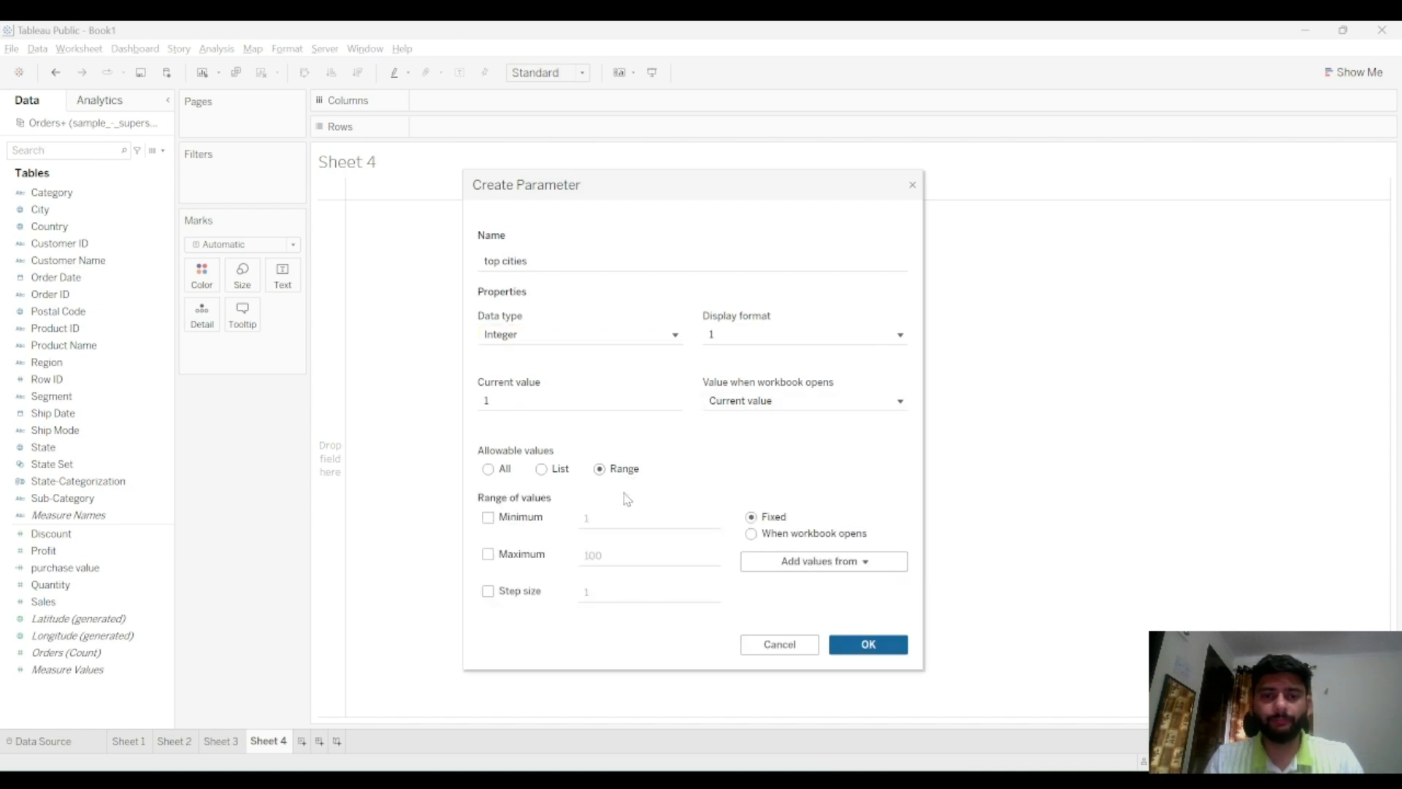
left_click(515, 524)
left_click(648, 520)
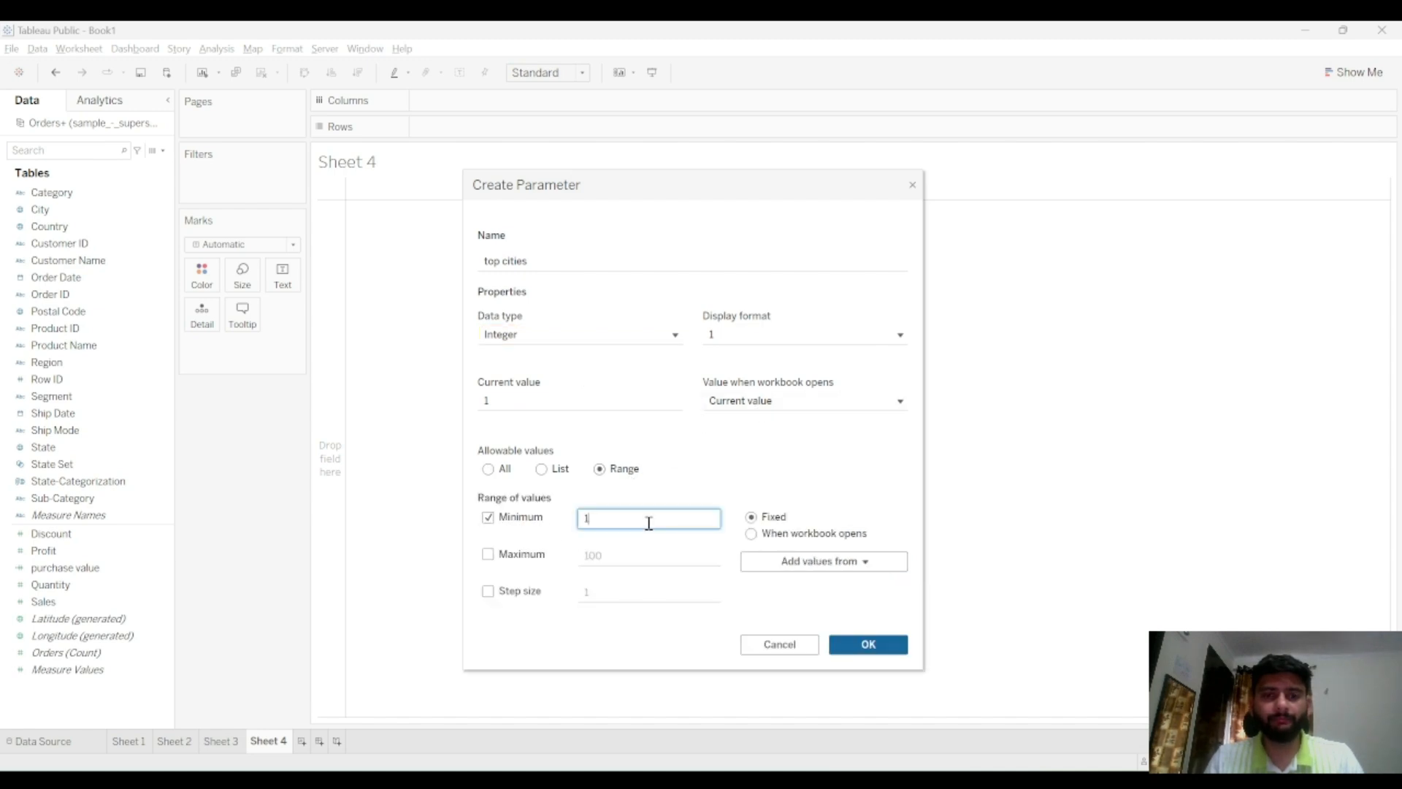
type("5")
left_click(613, 559)
left_click(533, 555)
left_click(616, 555)
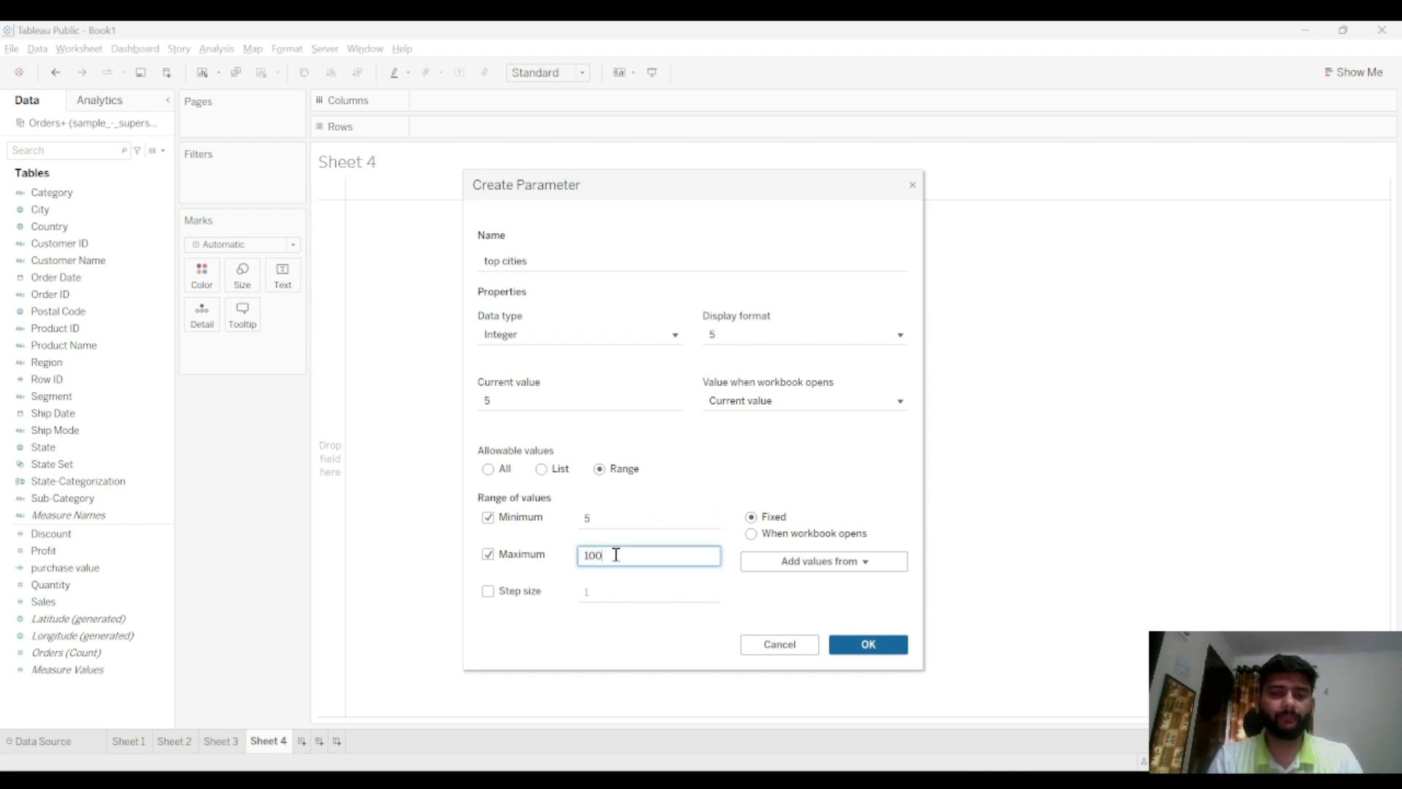
type("50")
left_click(753, 452)
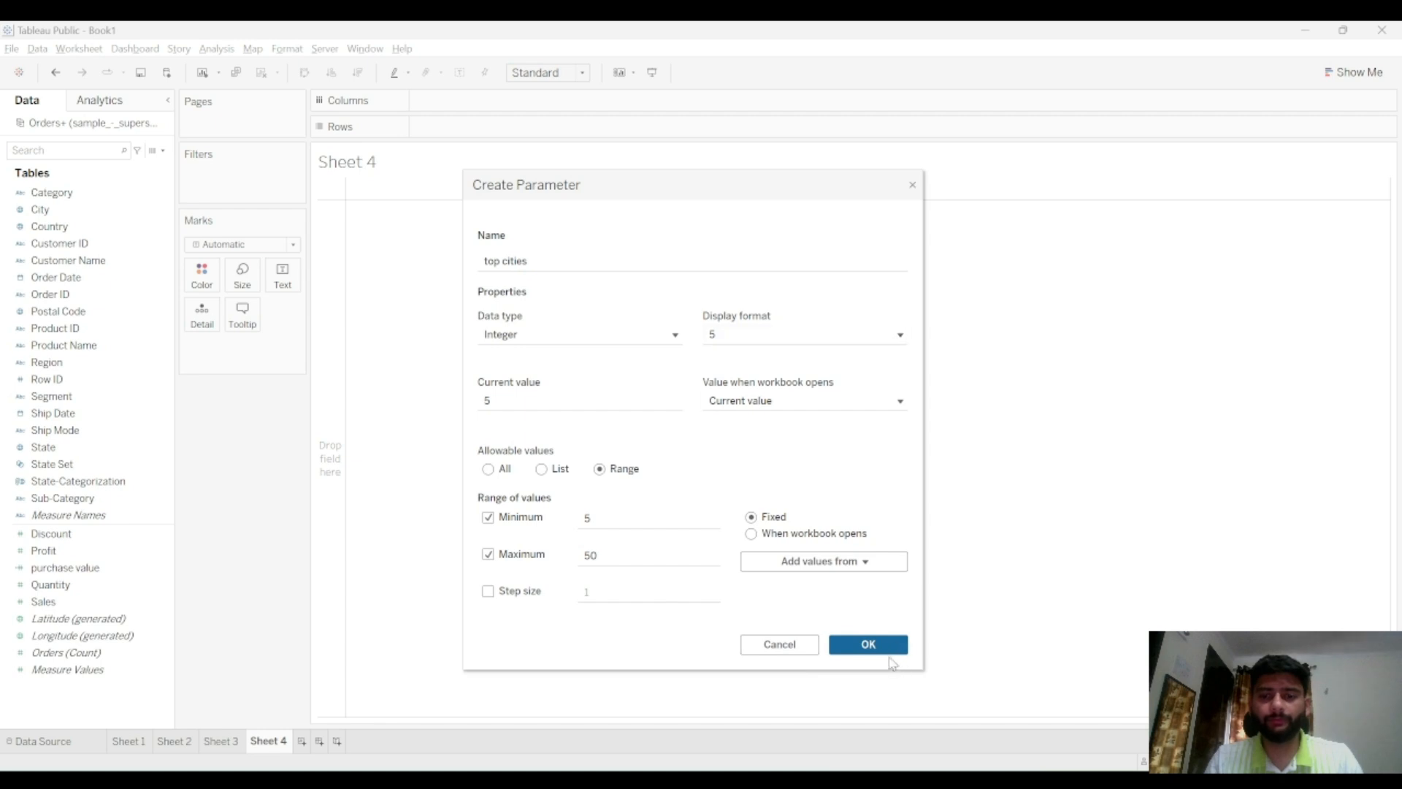
left_click(869, 644)
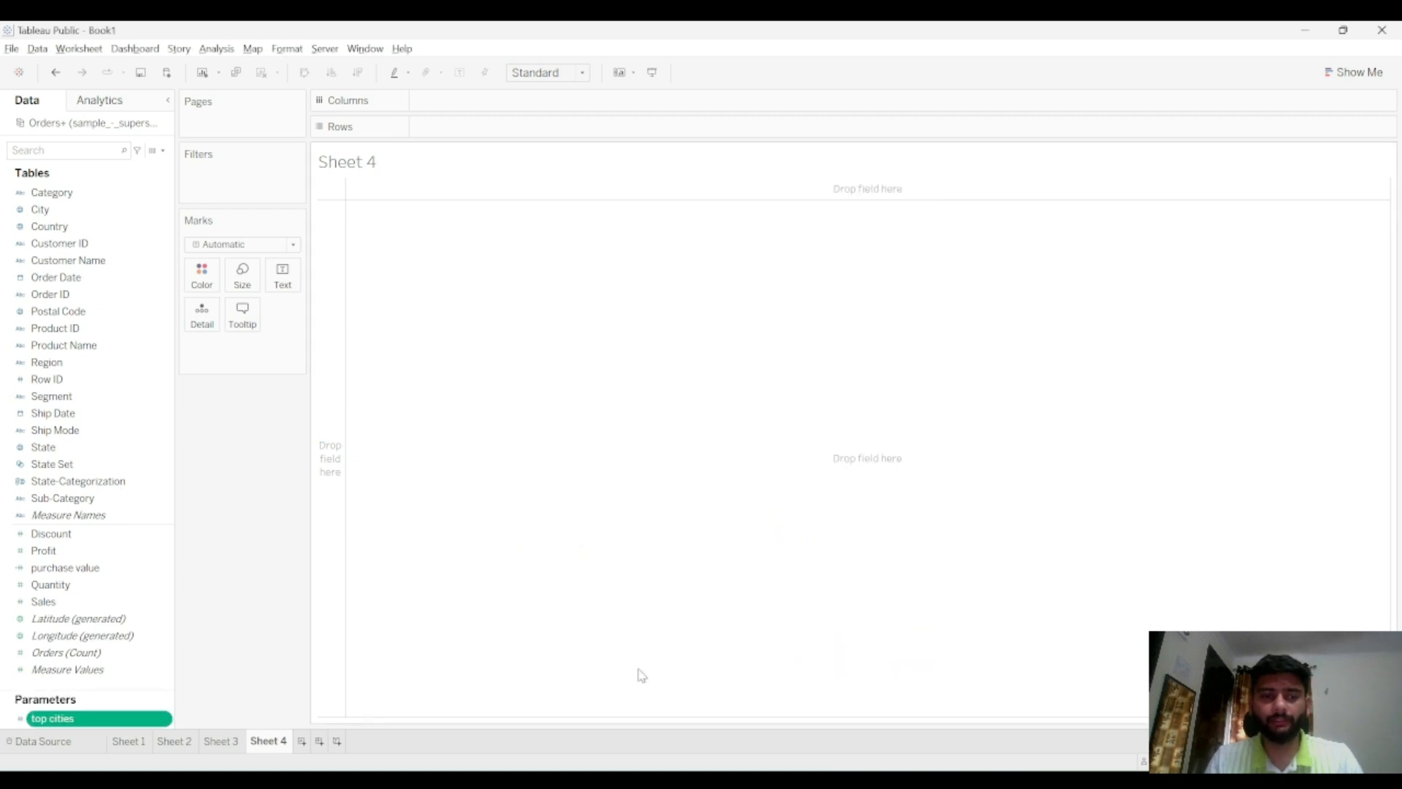
Show the top cities parameter control and slide it to about 33
left_click(162, 721)
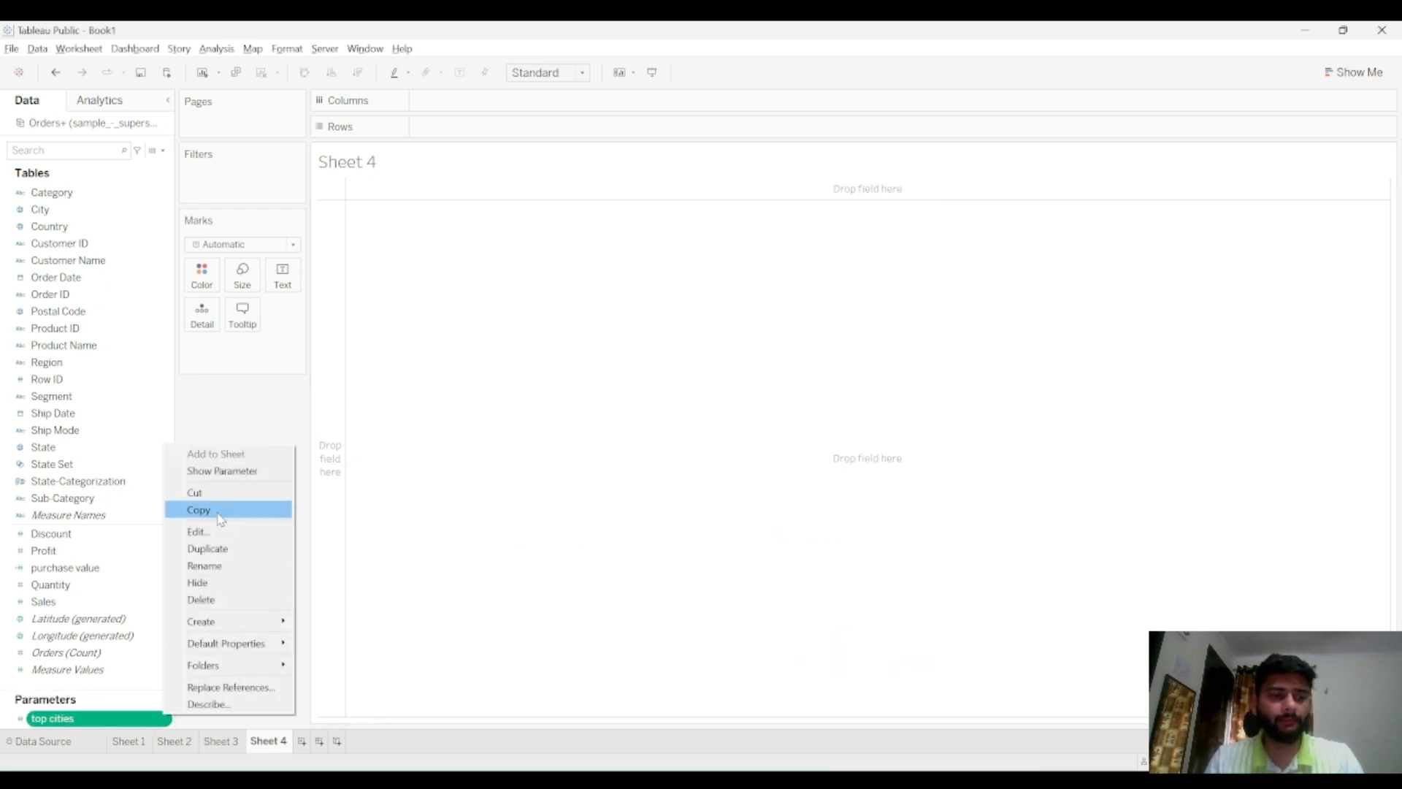
left_click(233, 476)
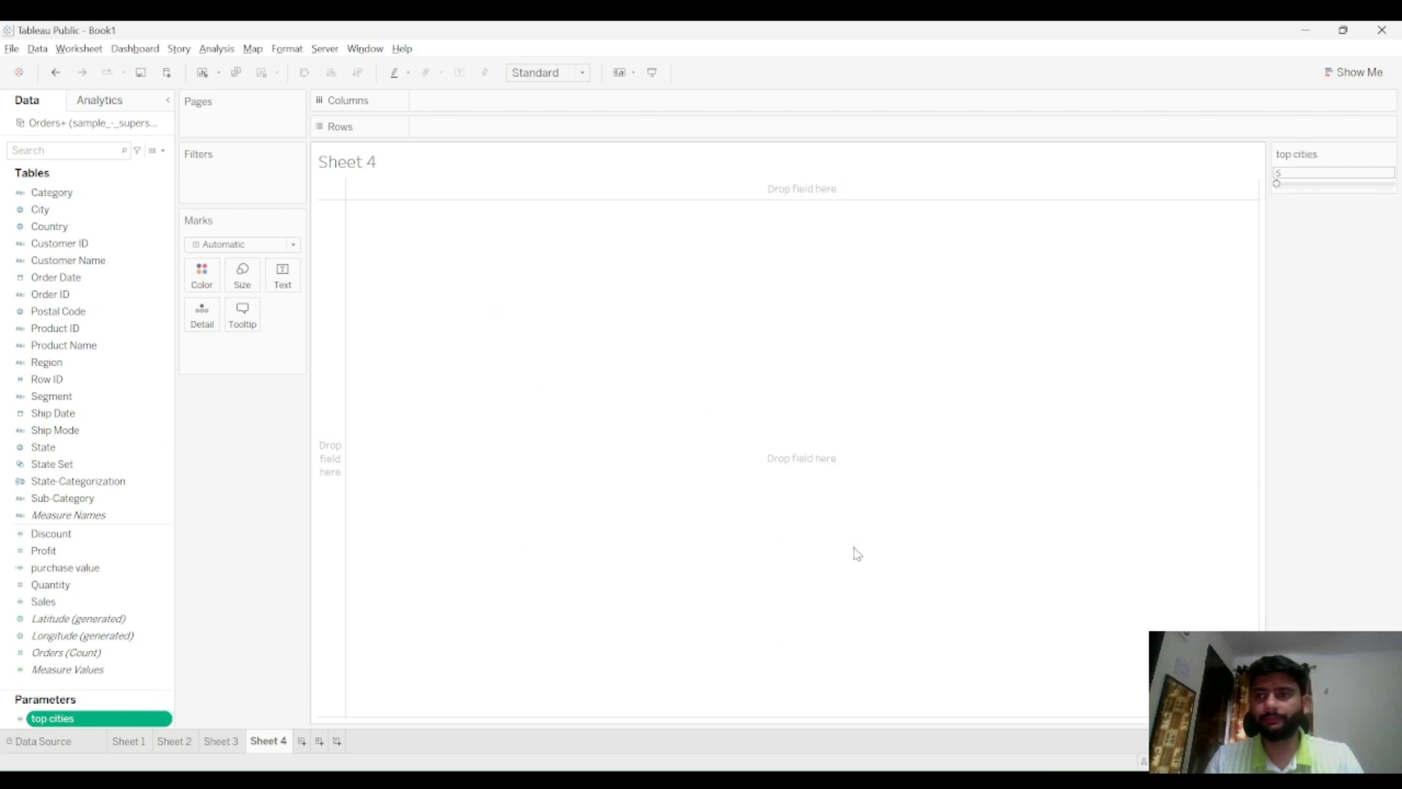
left_click_drag(1304, 188, 1349, 189)
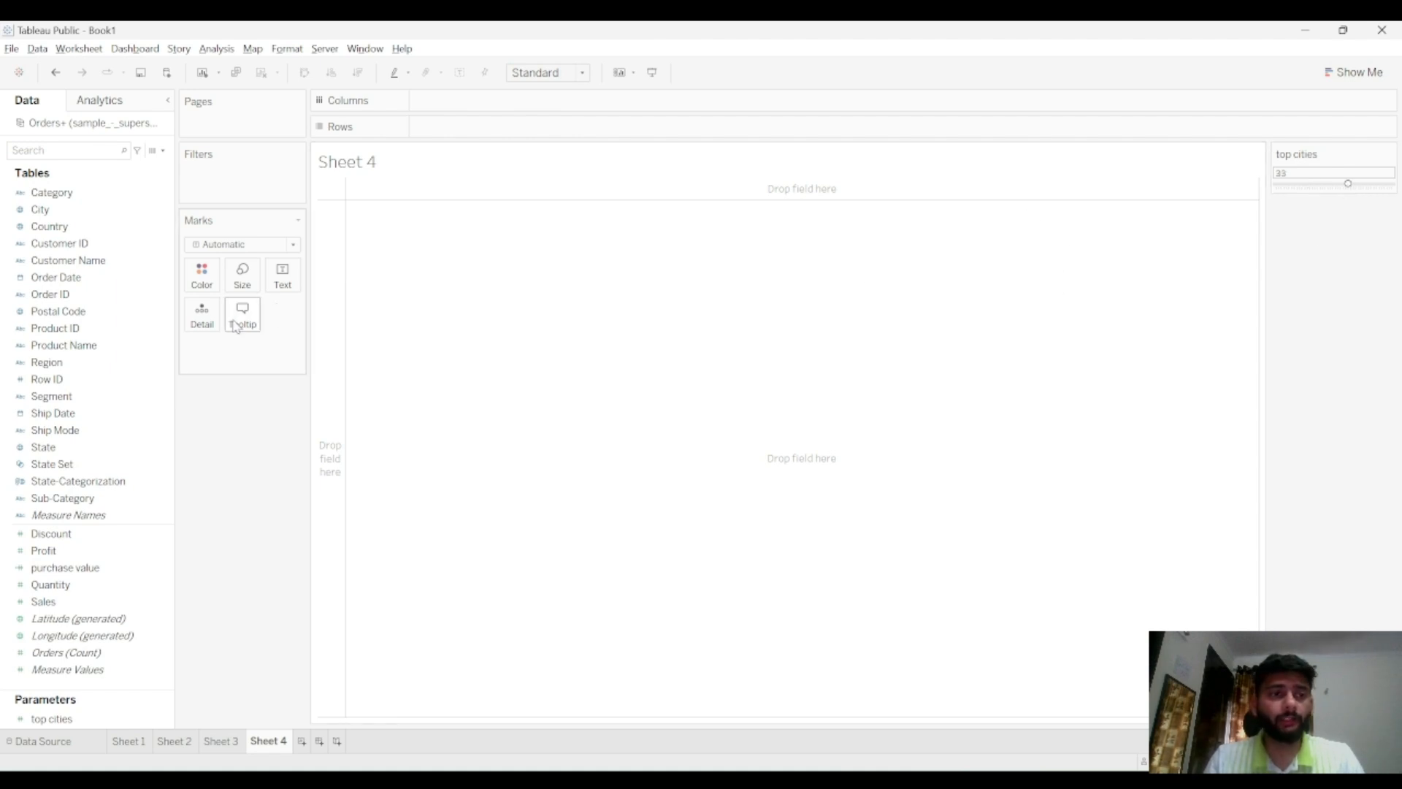
left_click(91, 212)
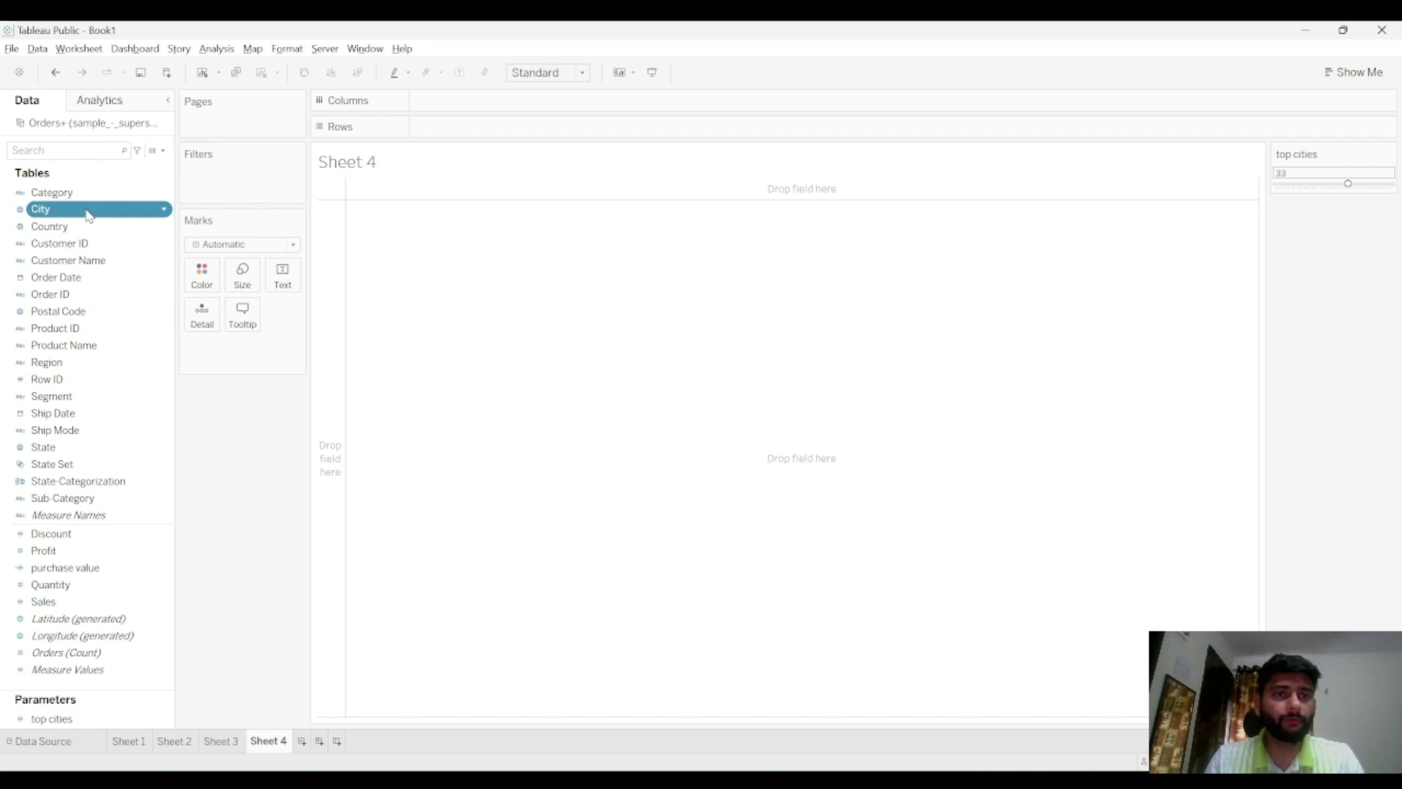
double_click(88, 211)
key("ctrl+z")
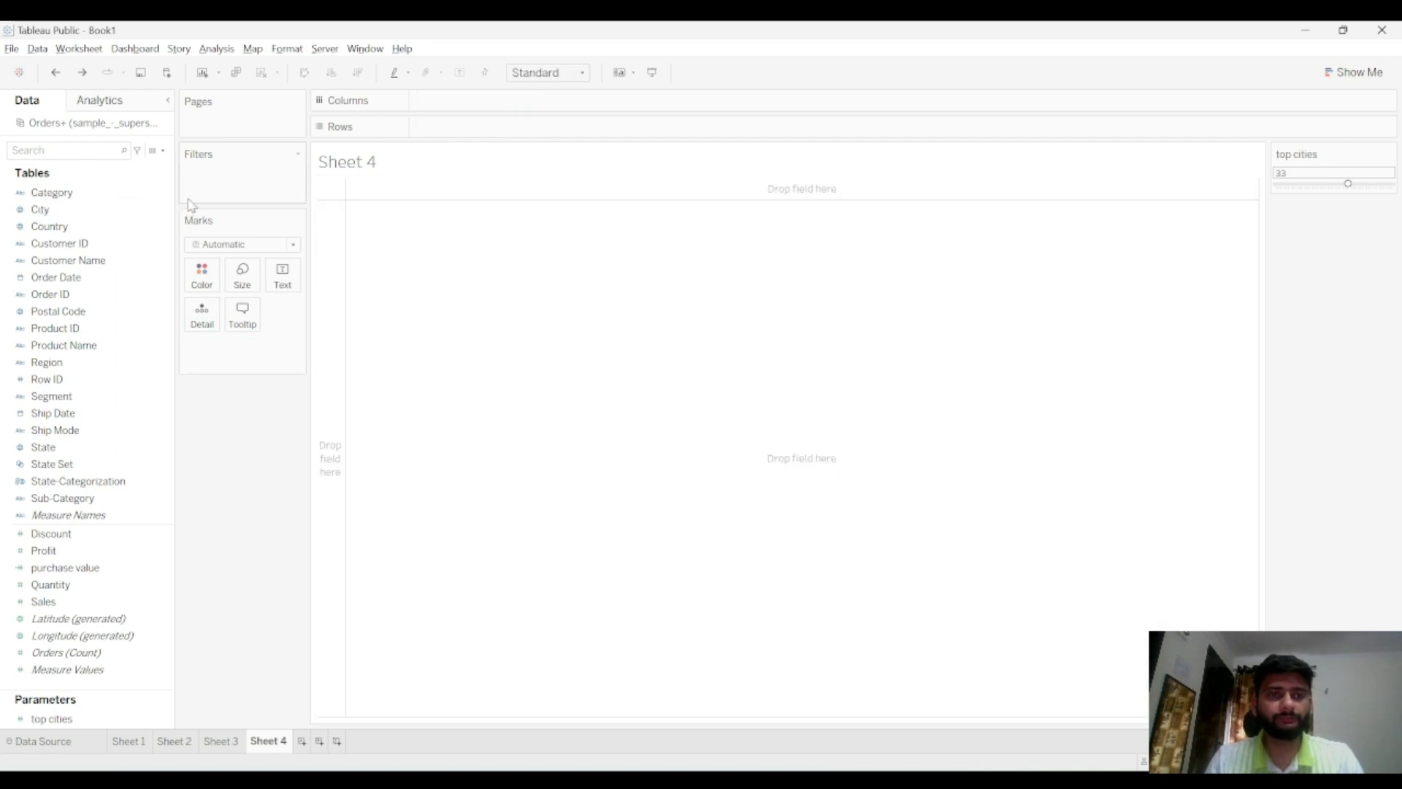
Place City on the rows and Profit on the columns to chart profit per city
left_click_drag(73, 210, 488, 132)
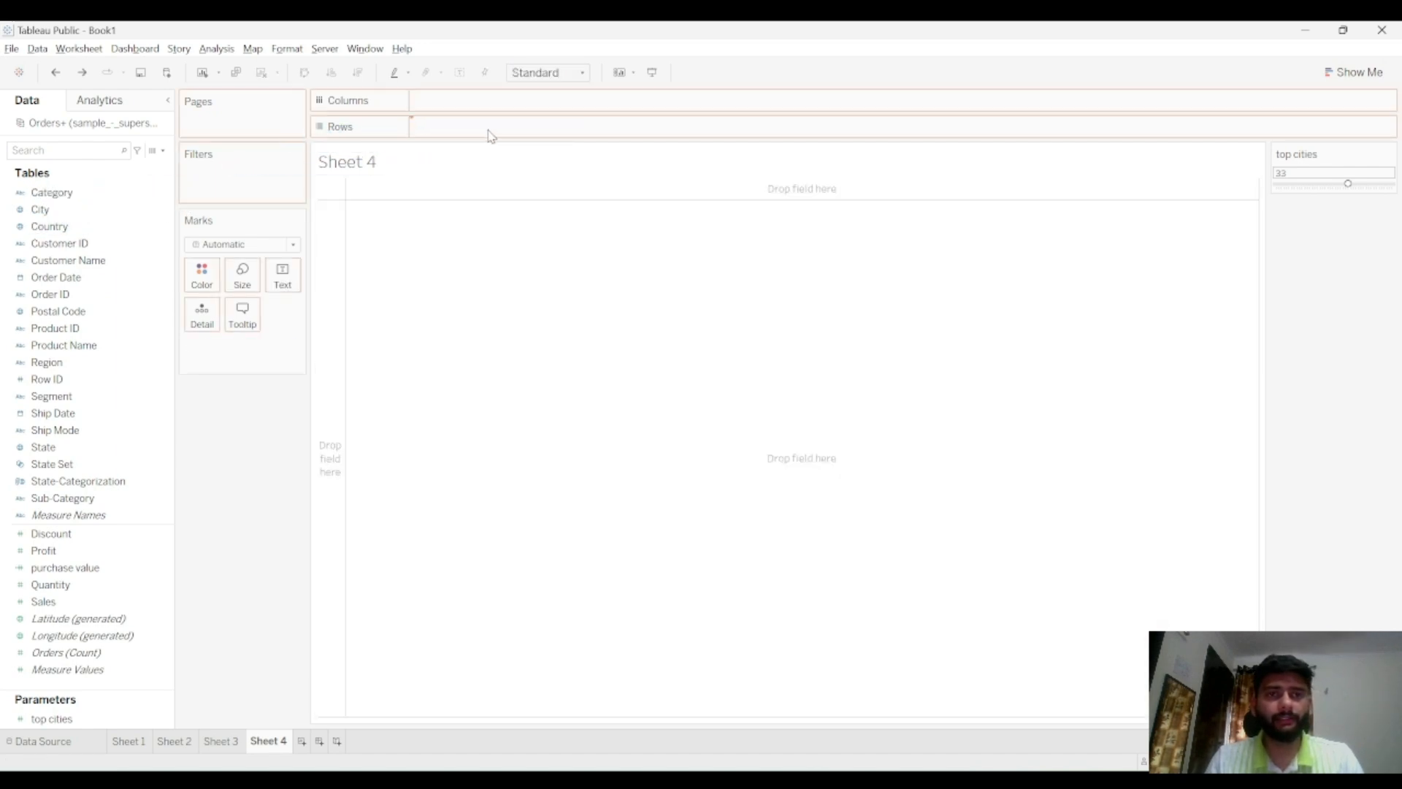
left_click(156, 449)
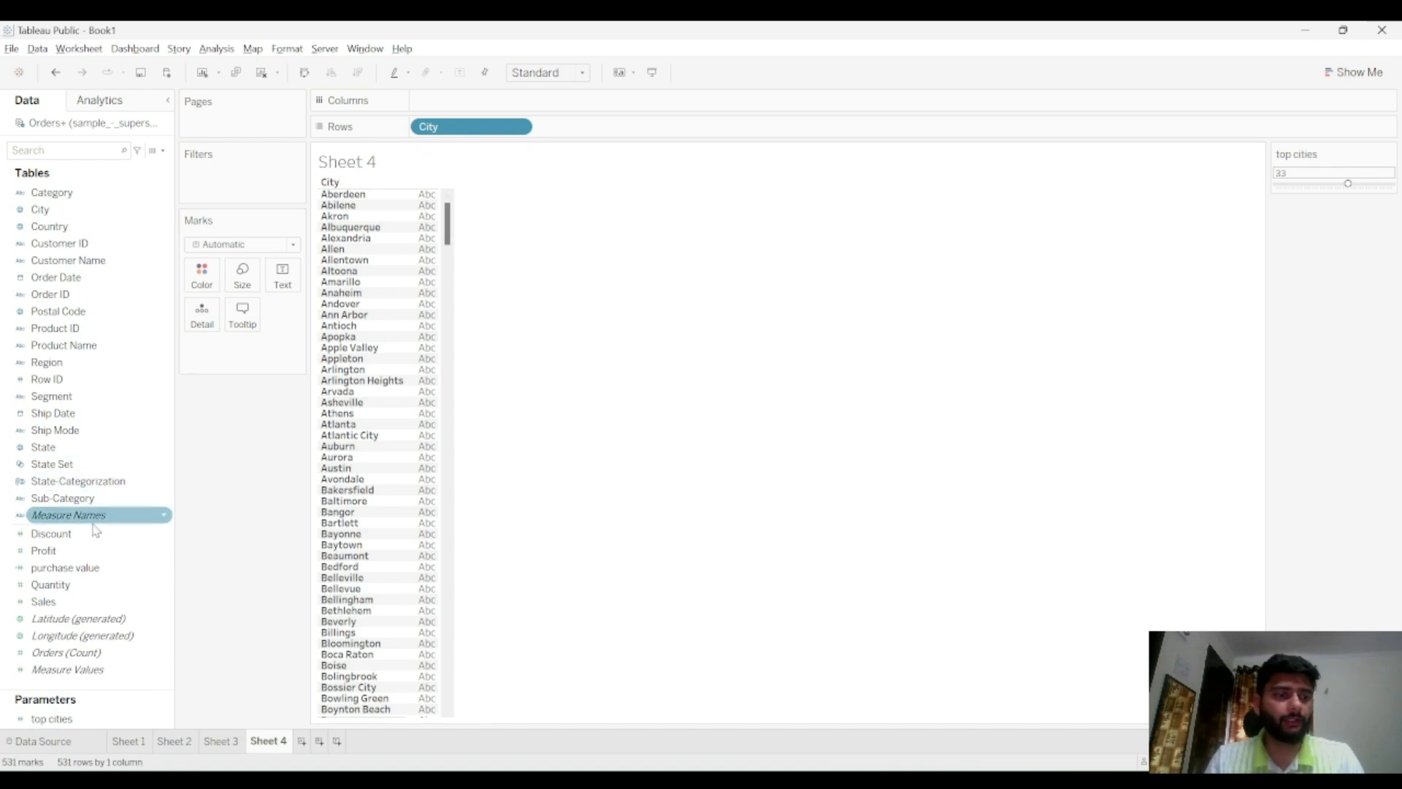
left_click_drag(95, 557, 474, 107)
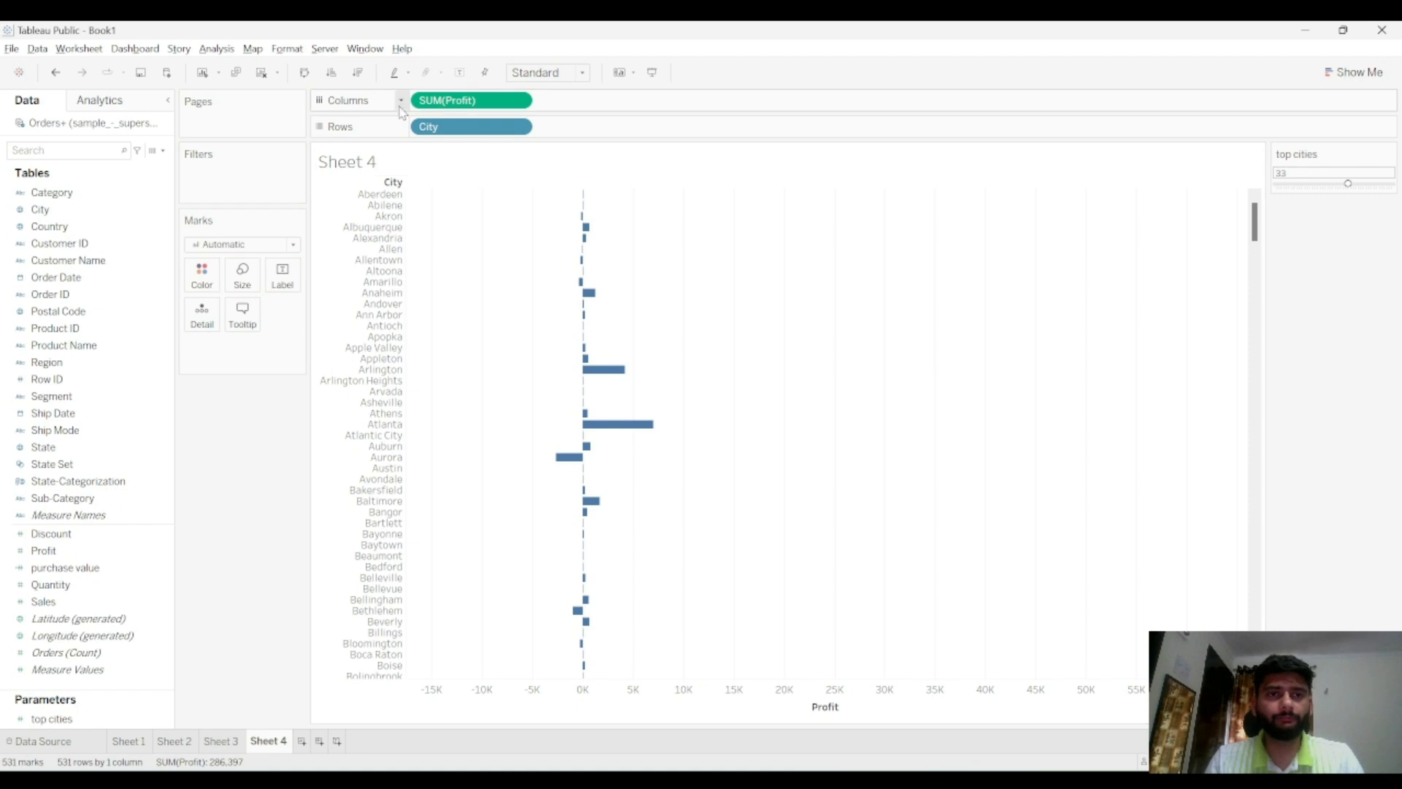
Swap rows and columns so cities run horizontally, and fit the chart to the entire view
left_click(304, 76)
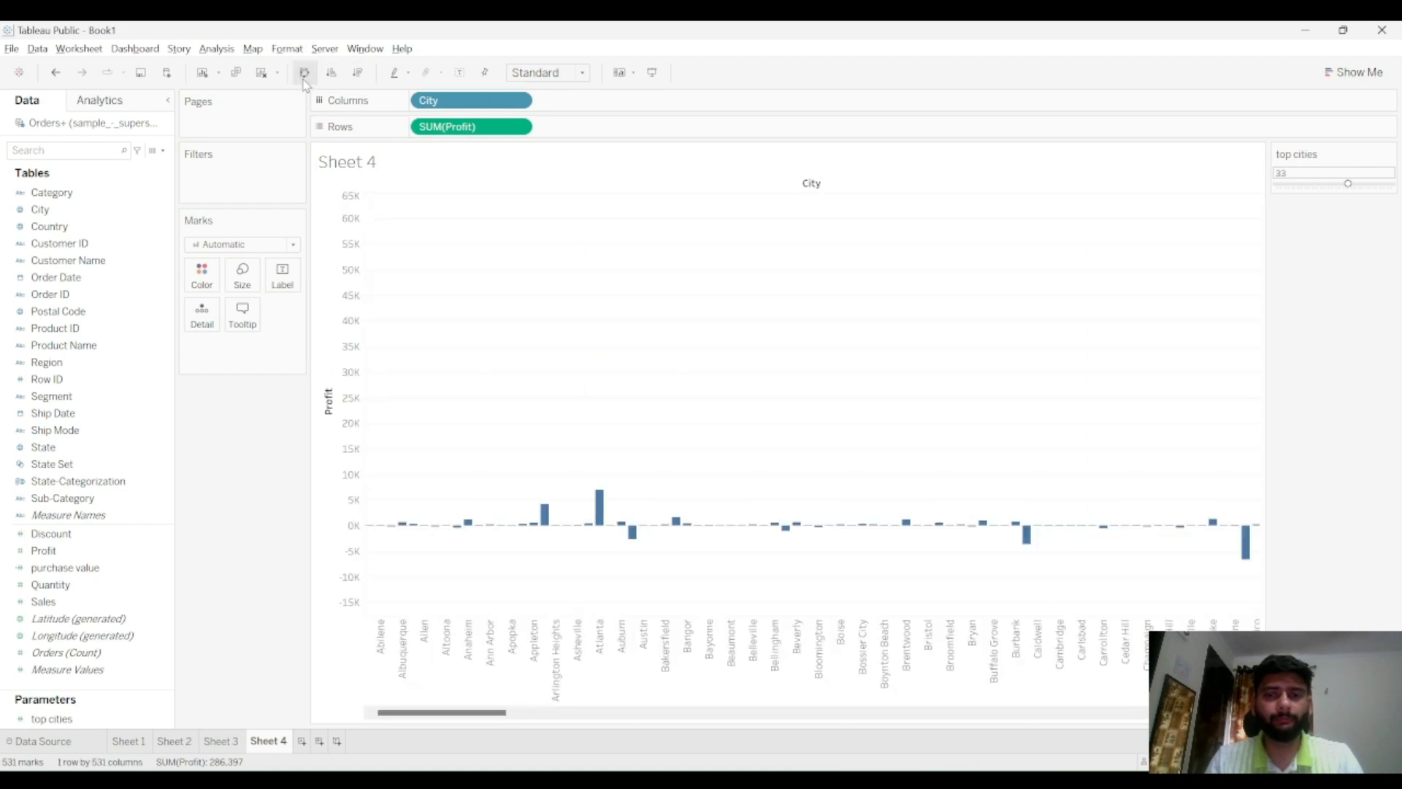
left_click(546, 73)
left_click(544, 143)
left_click(546, 73)
left_click(536, 131)
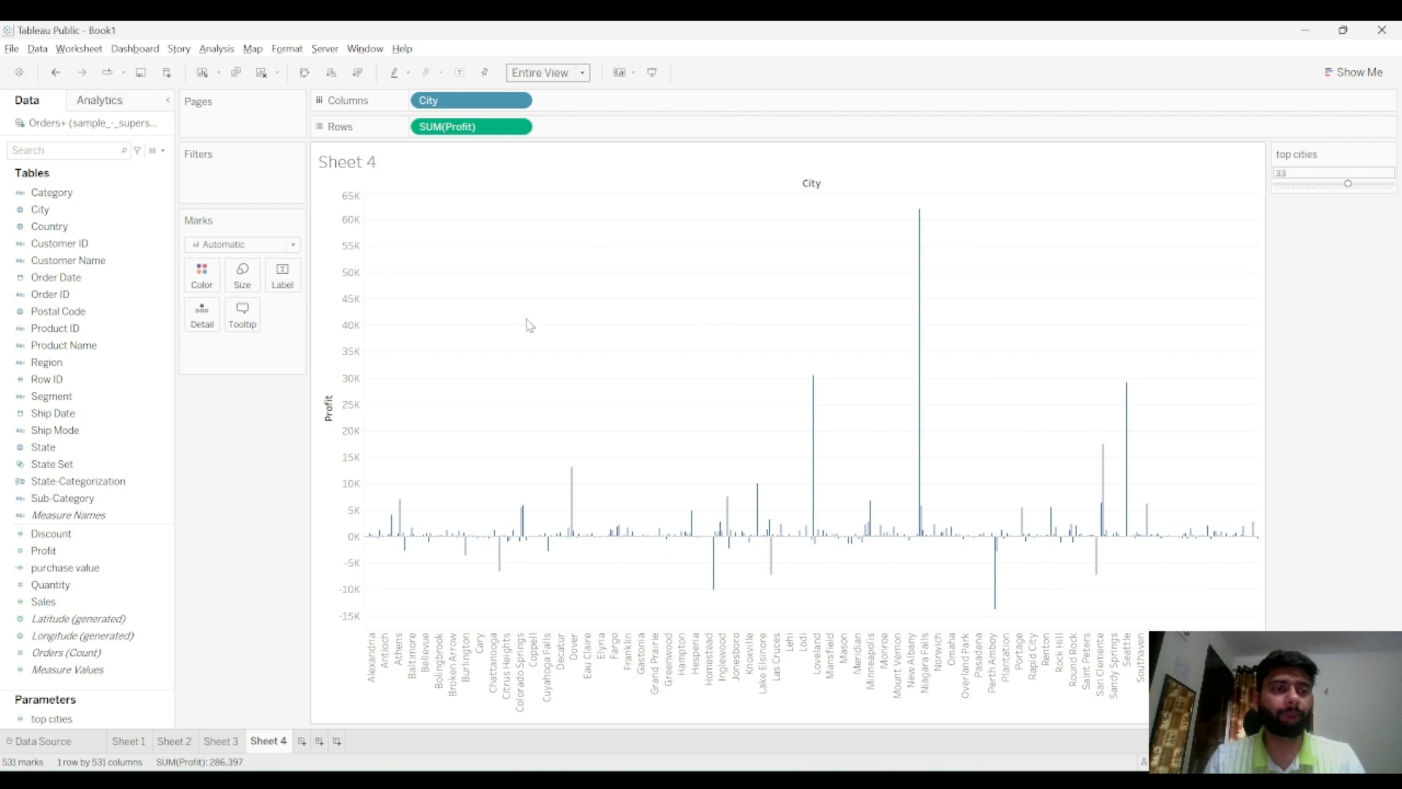
Slide the top cities parameter control to about 36
left_click(111, 193)
left_click(125, 212)
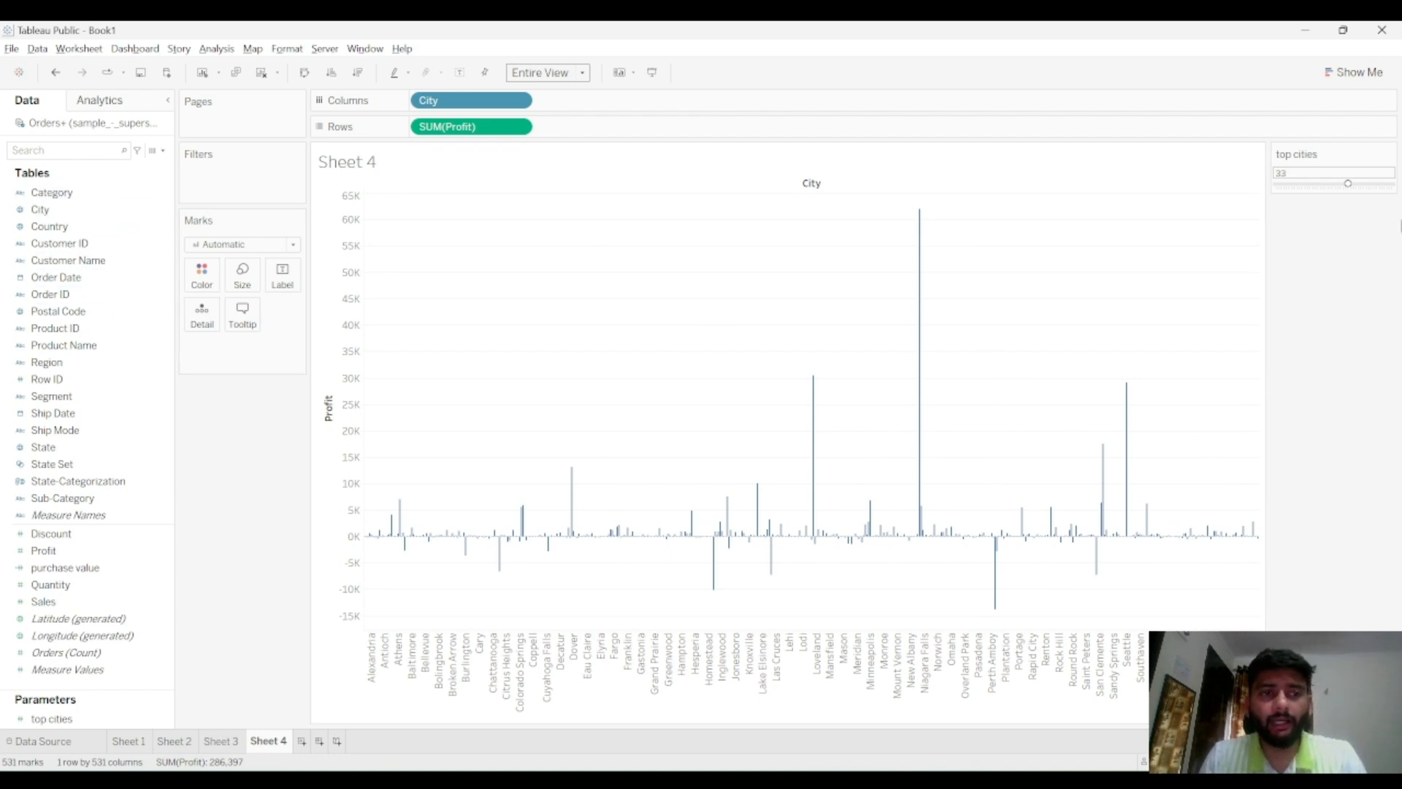
left_click_drag(1322, 184, 1356, 186)
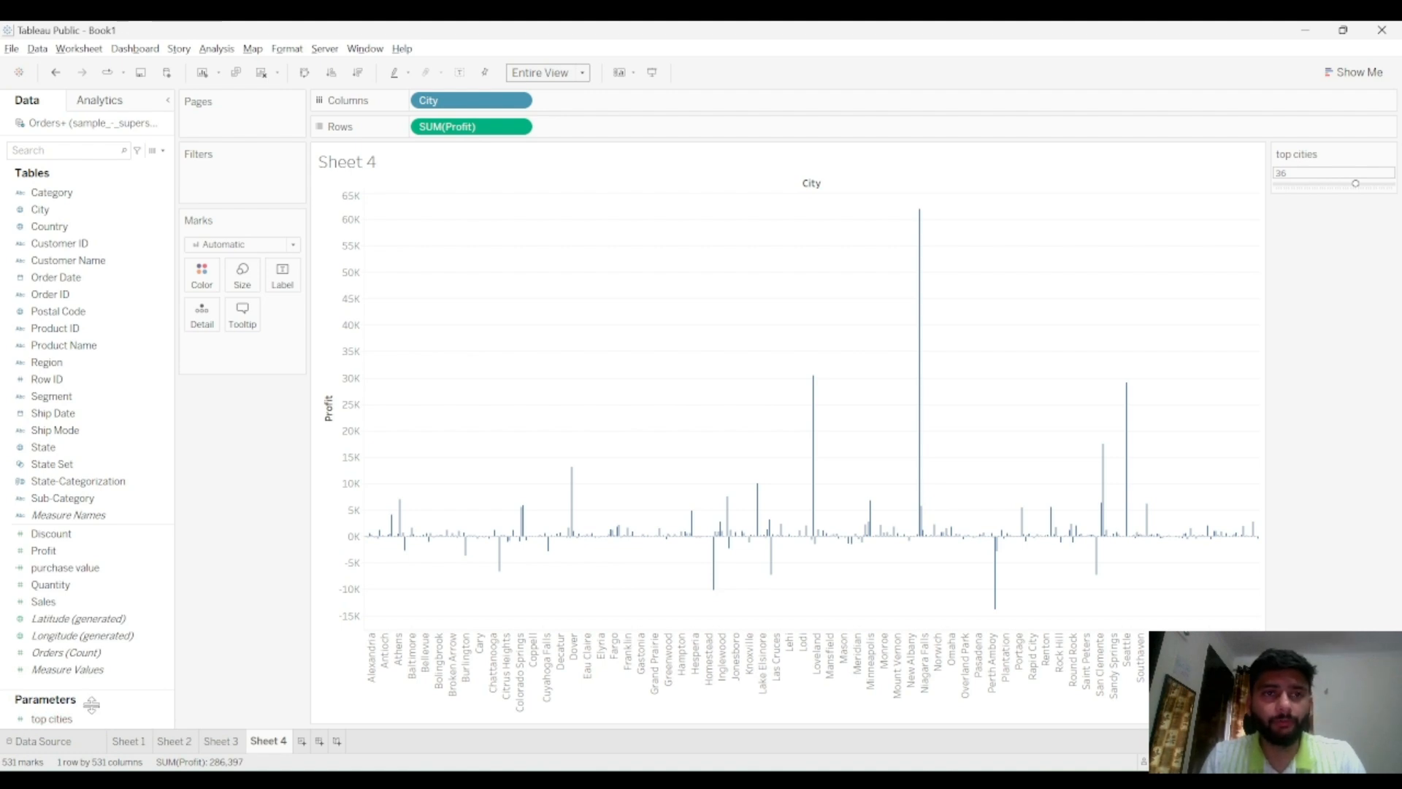
Create a City Set of the top cities by sum of Profit, using the top cities parameter as the count
left_click(119, 212)
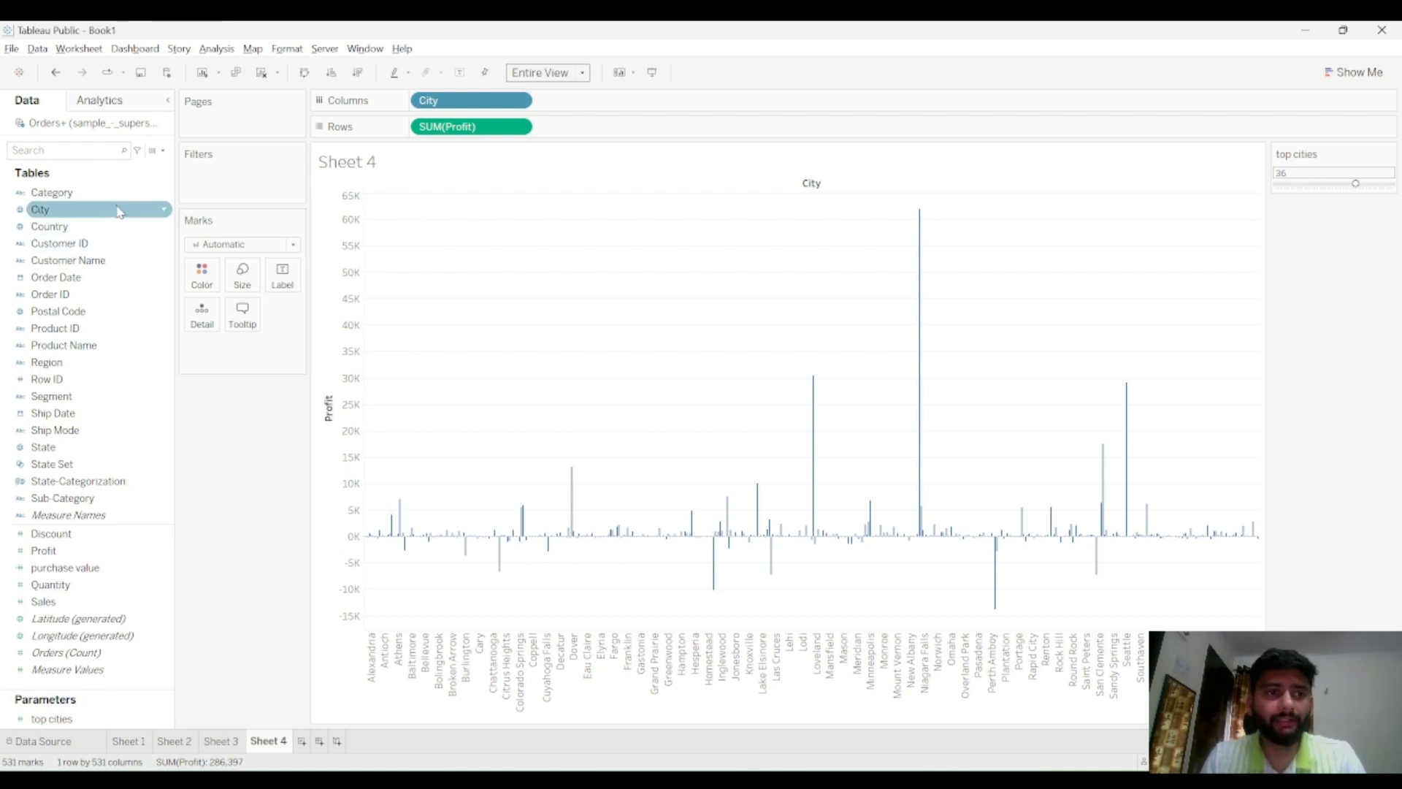
left_click(165, 213)
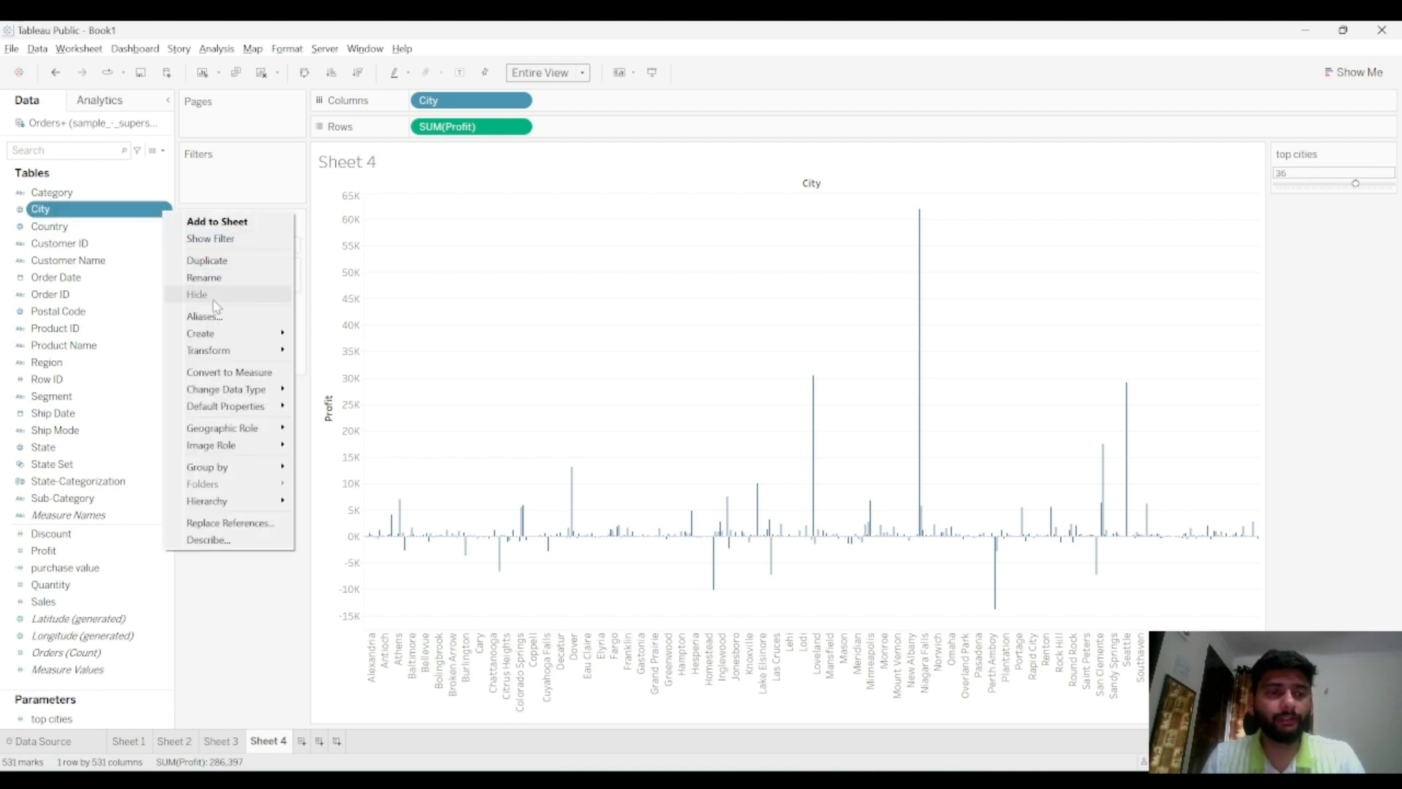
mouse_move(228, 335)
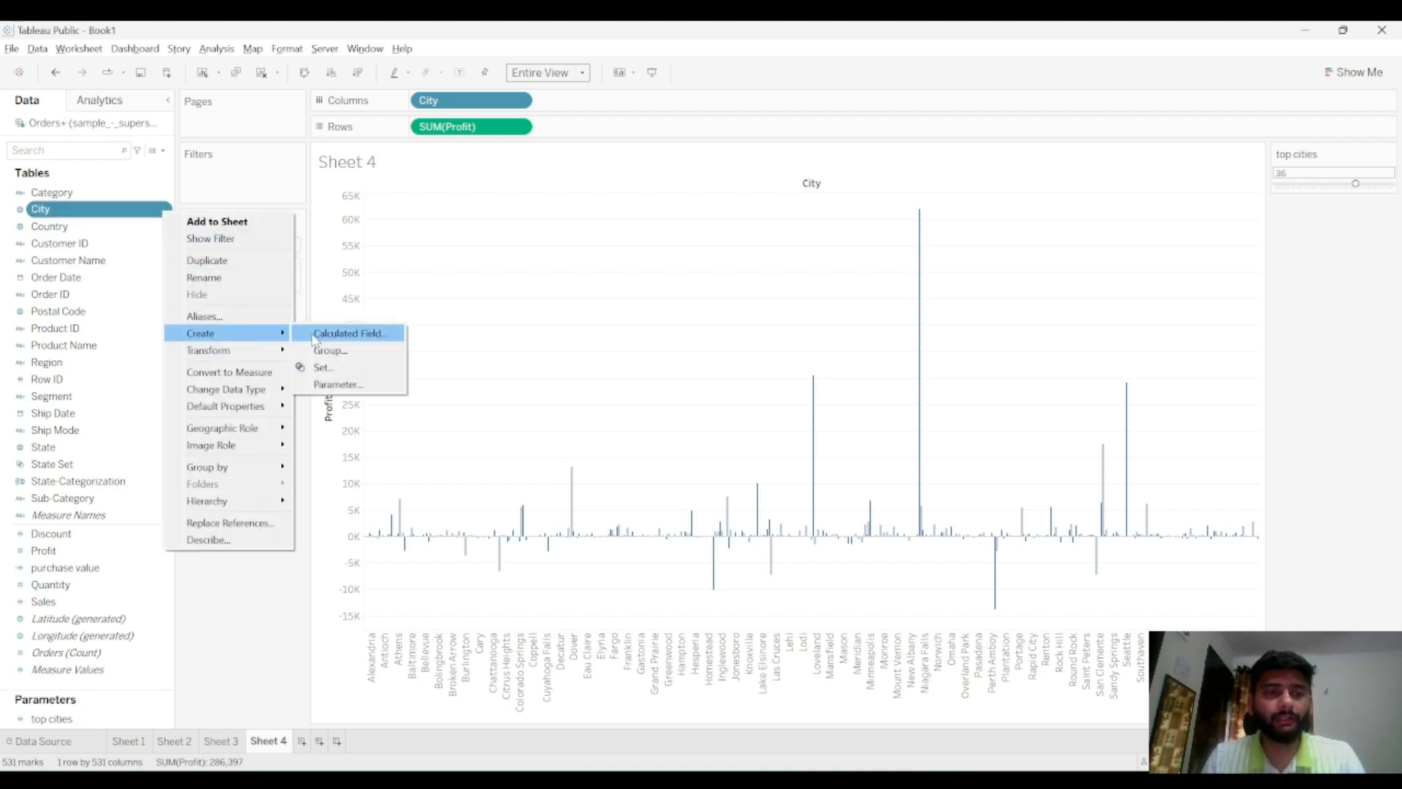
left_click(337, 369)
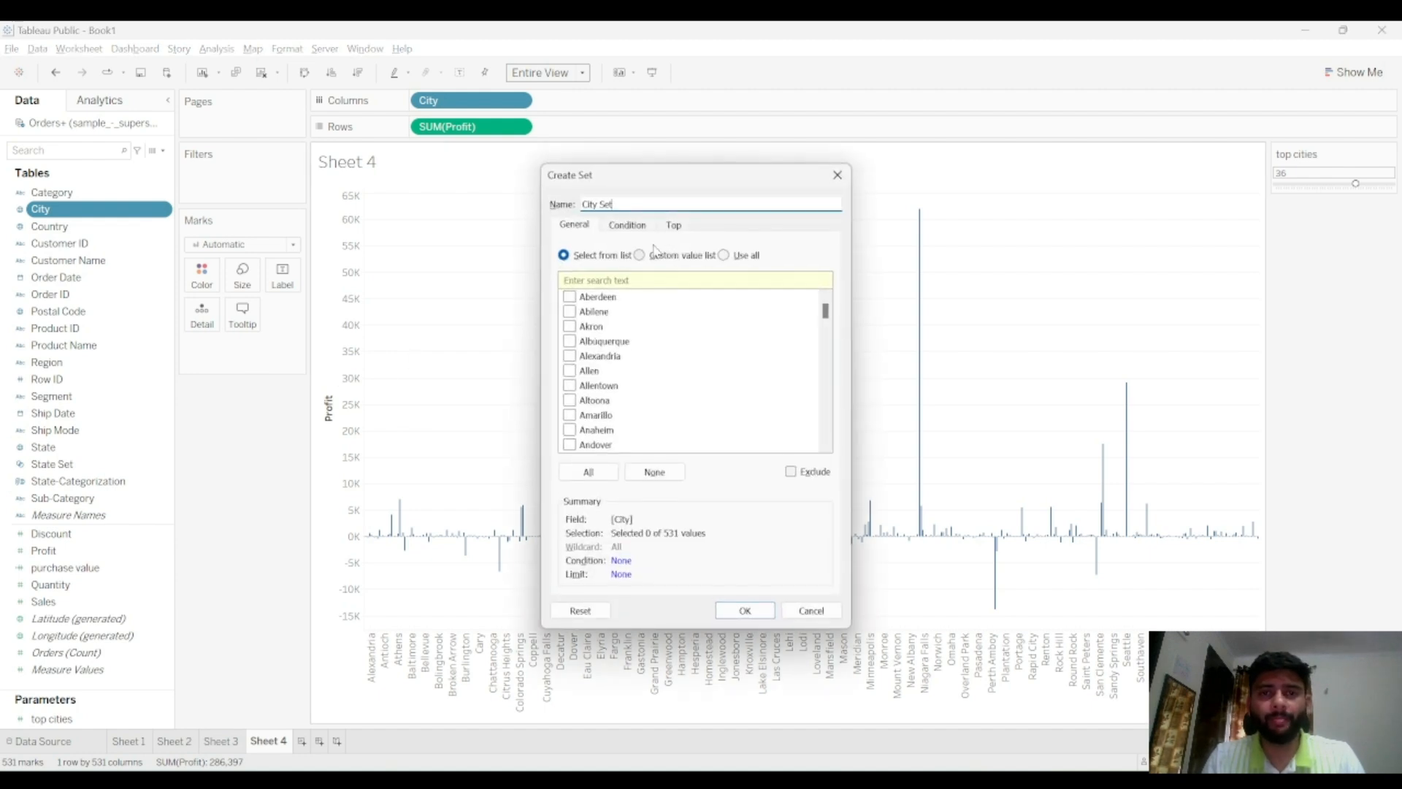
left_click(641, 229)
left_click(666, 228)
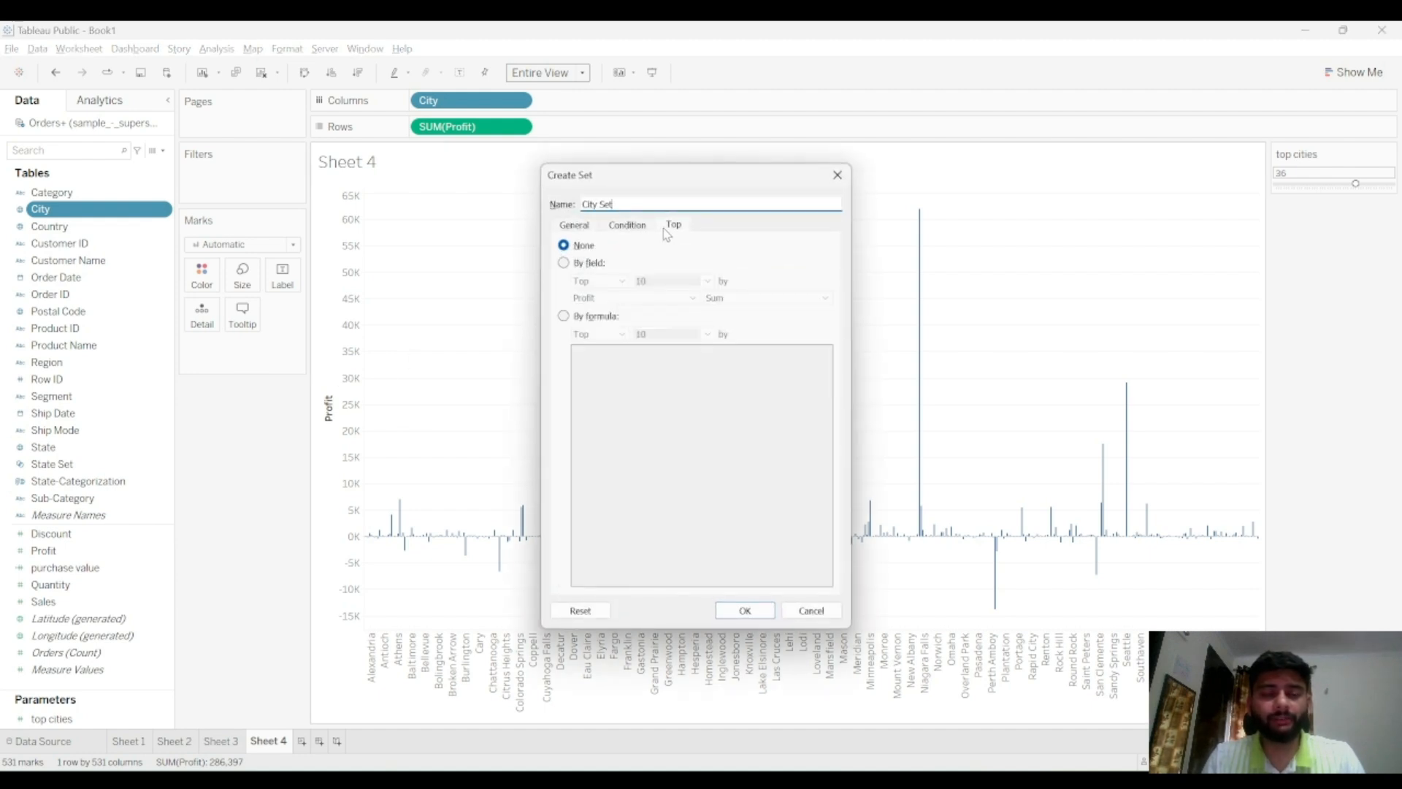
left_click(597, 263)
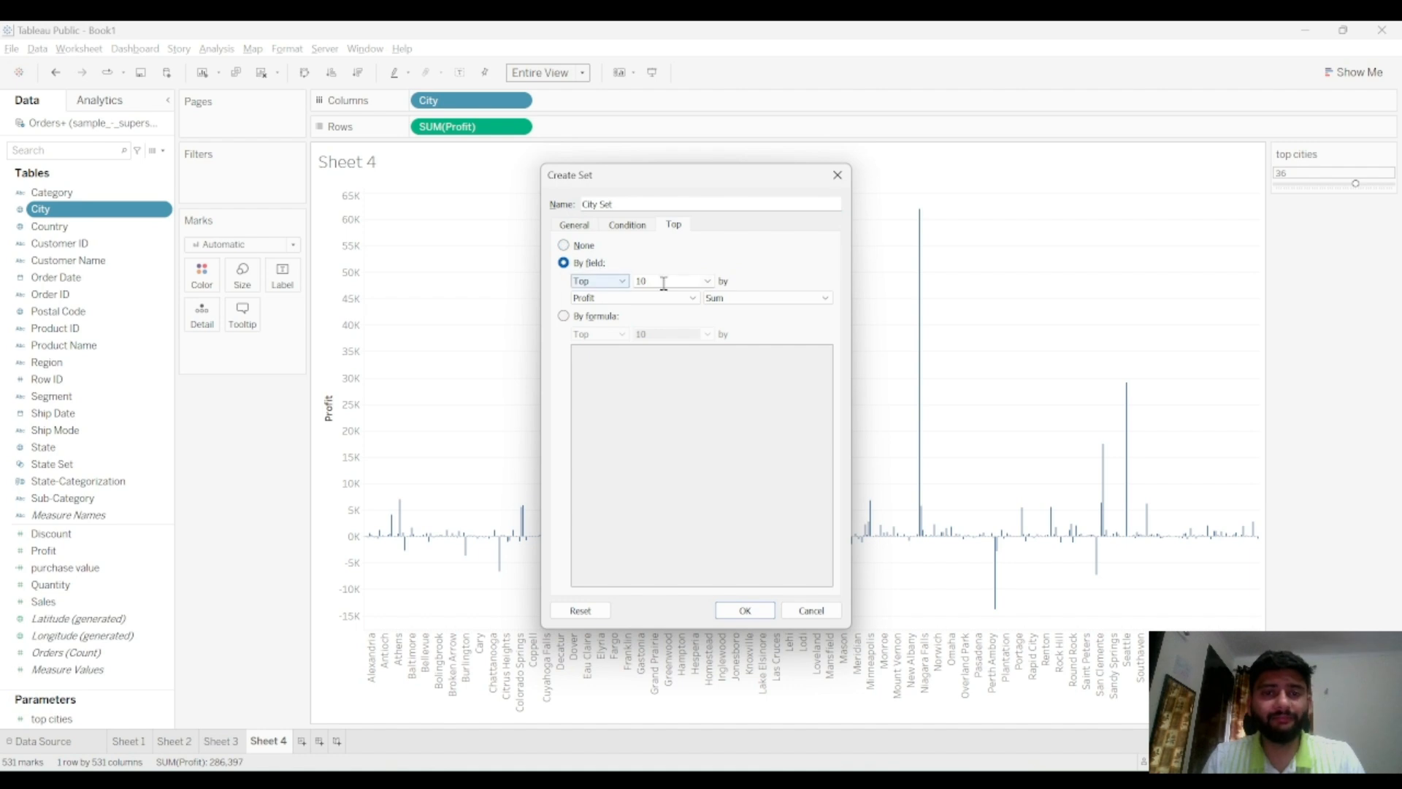
left_click(707, 282)
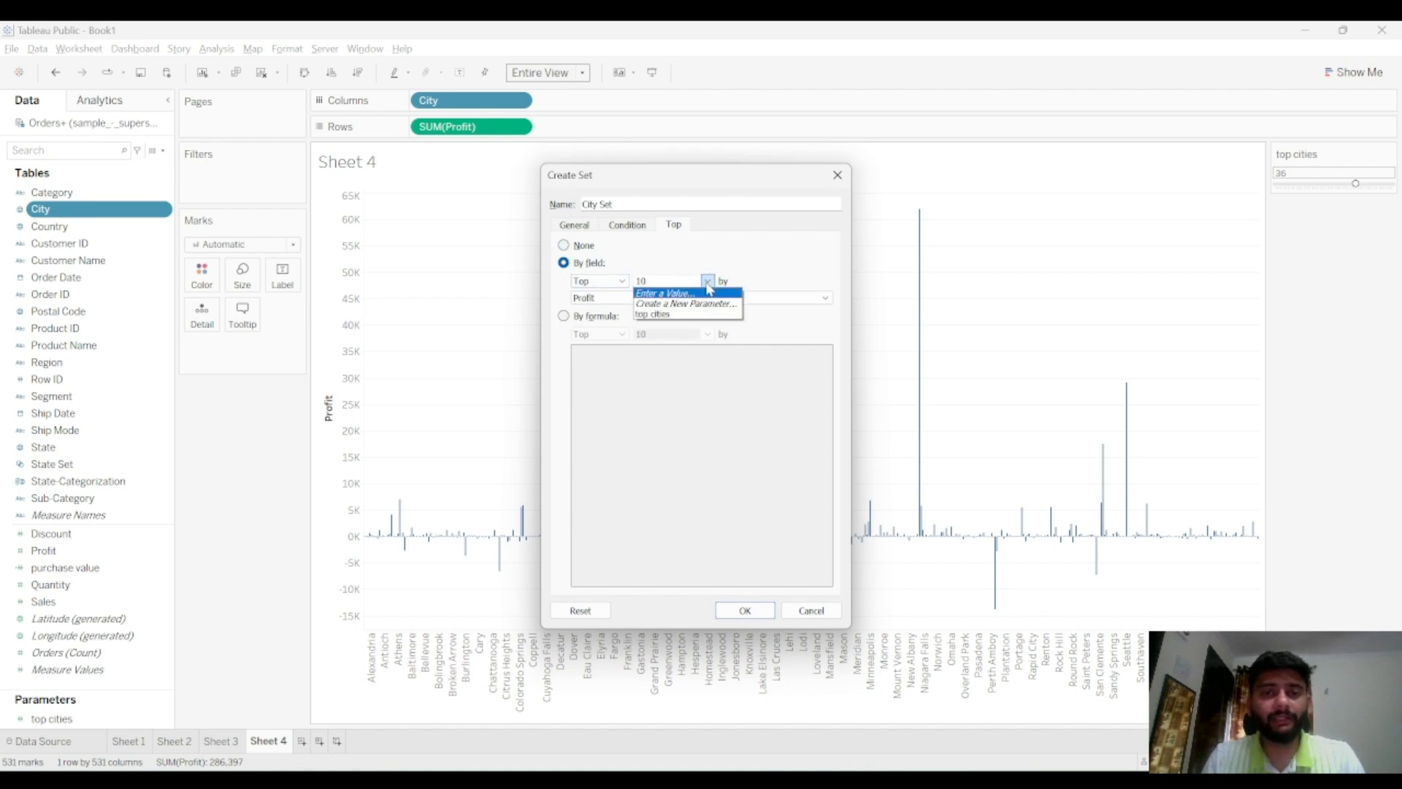
left_click(708, 284)
left_click(707, 284)
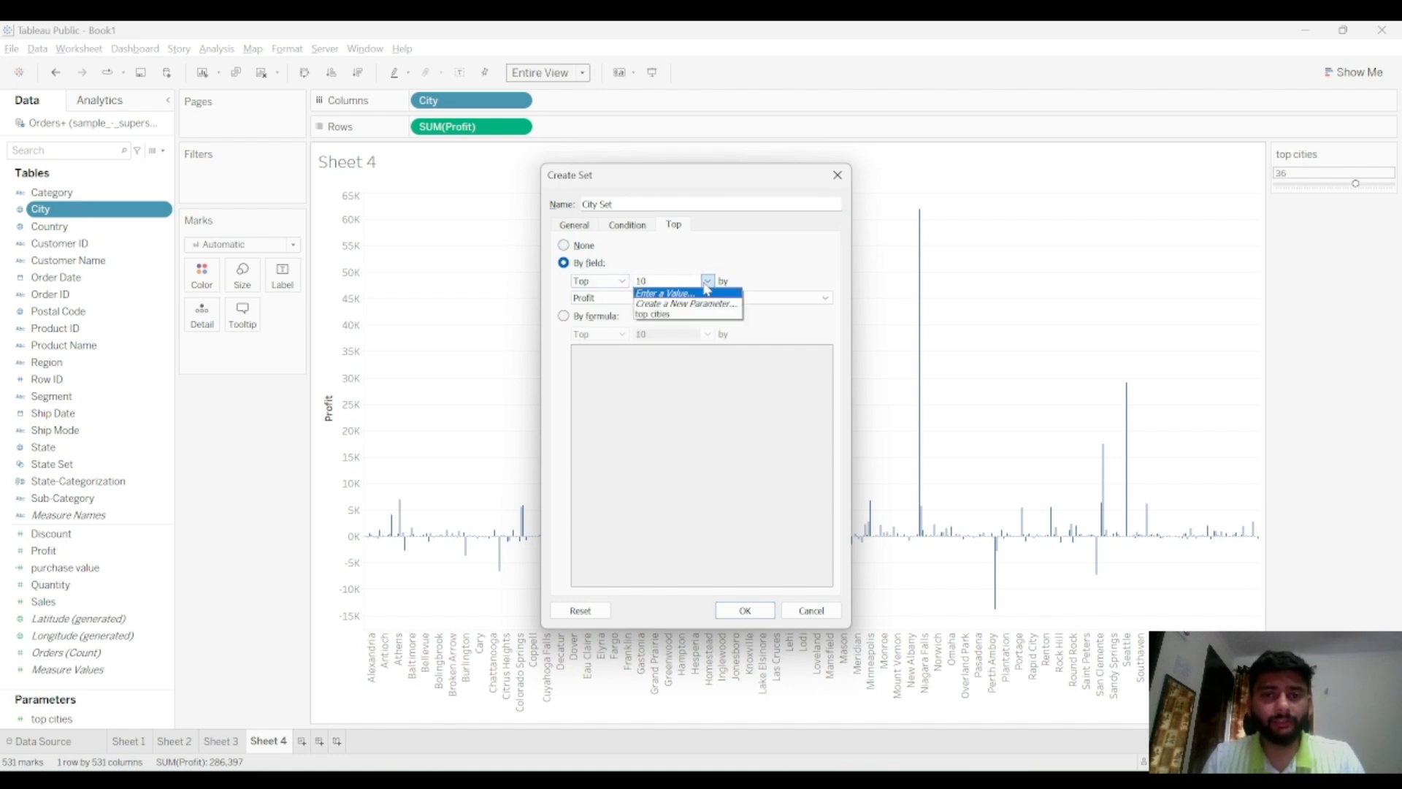
left_click(675, 314)
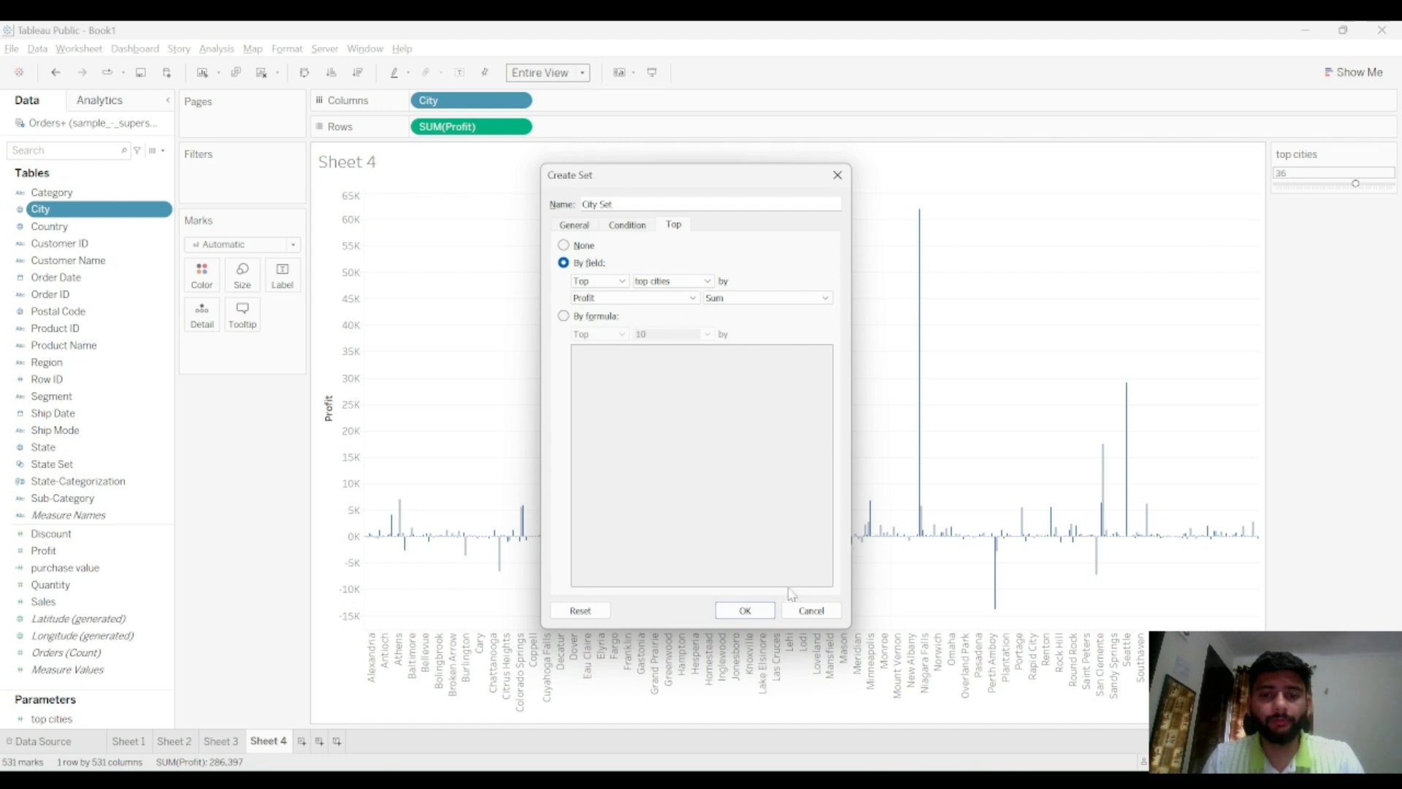
left_click(751, 610)
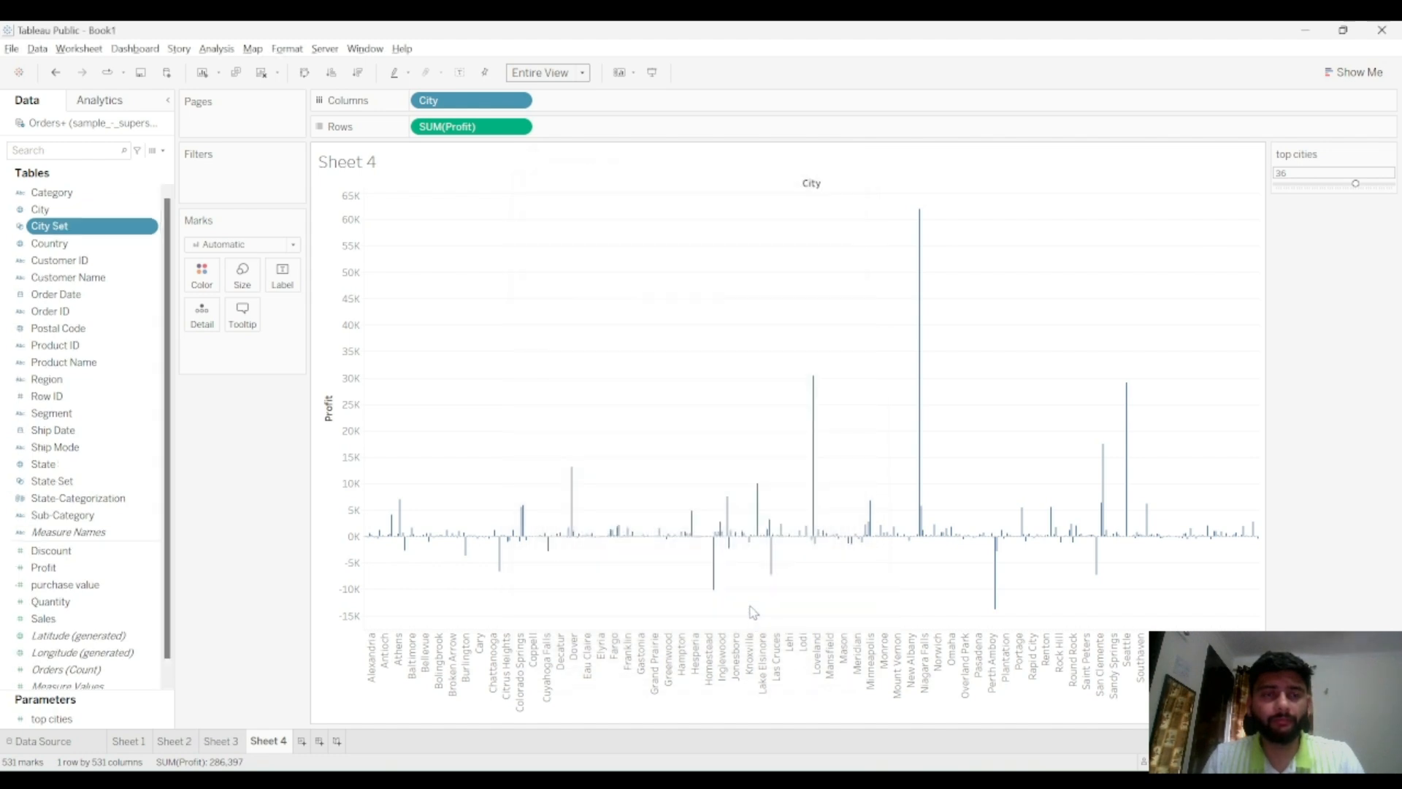
Add the City Set to the columns and move it ahead of City
left_click_drag(83, 227, 617, 111)
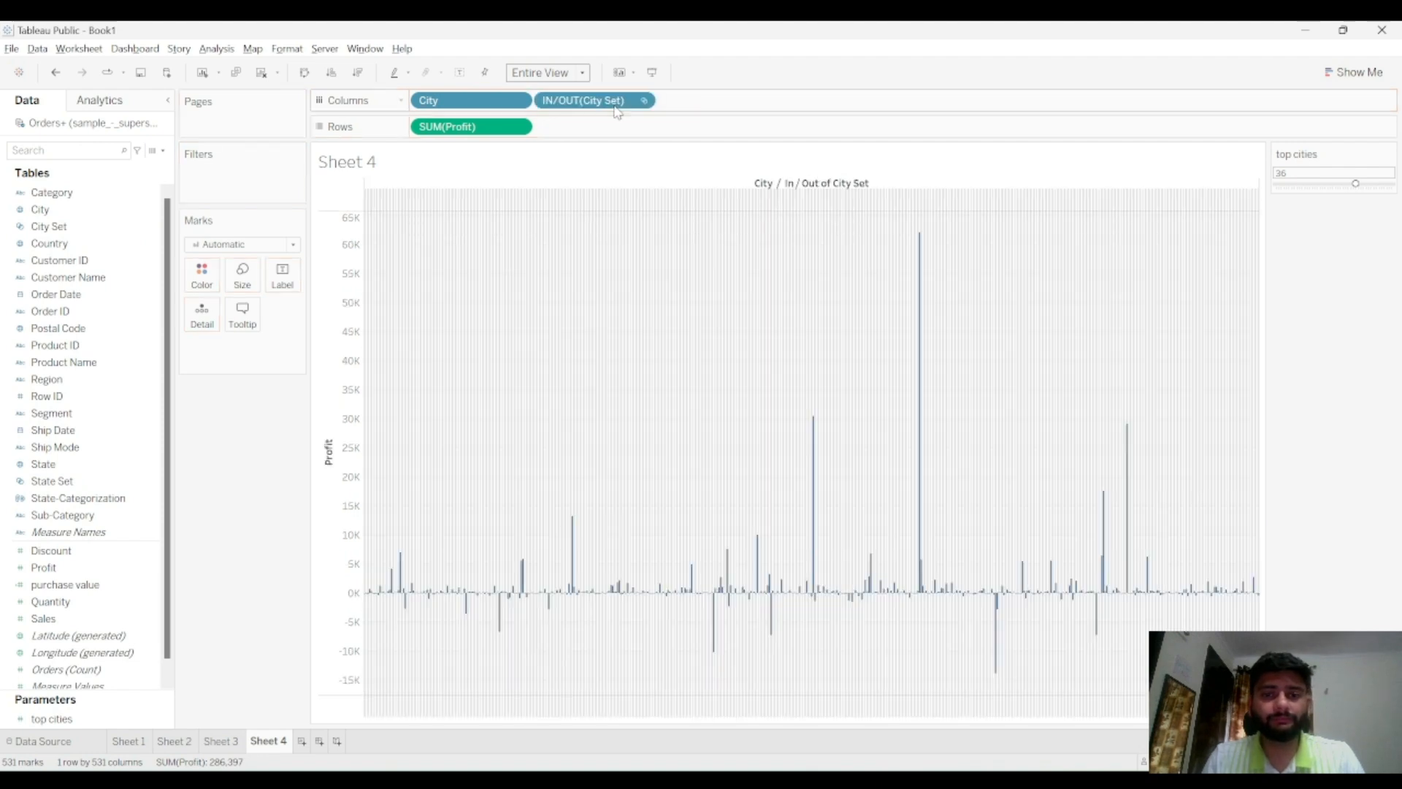
left_click_drag(500, 104, 747, 105)
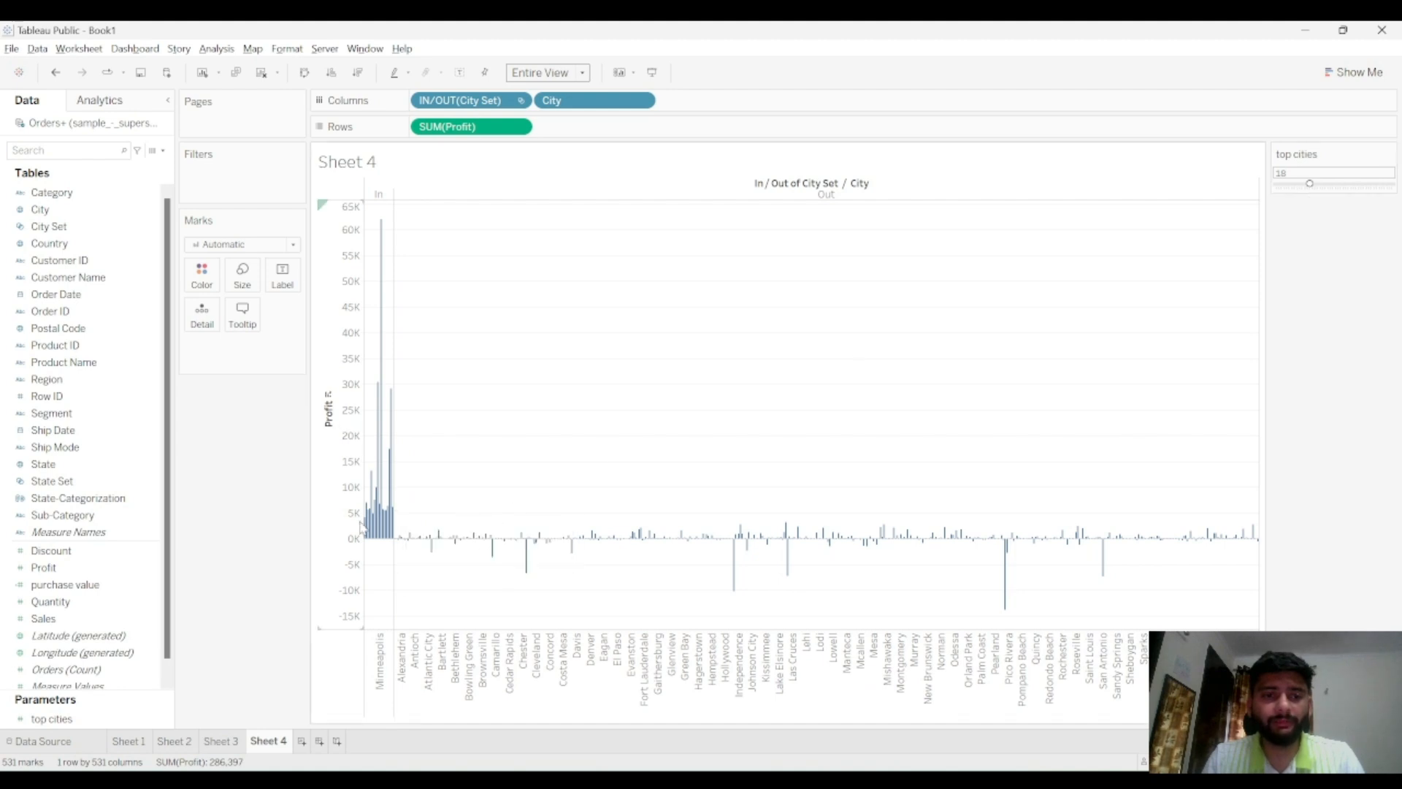
mouse_move(376, 511)
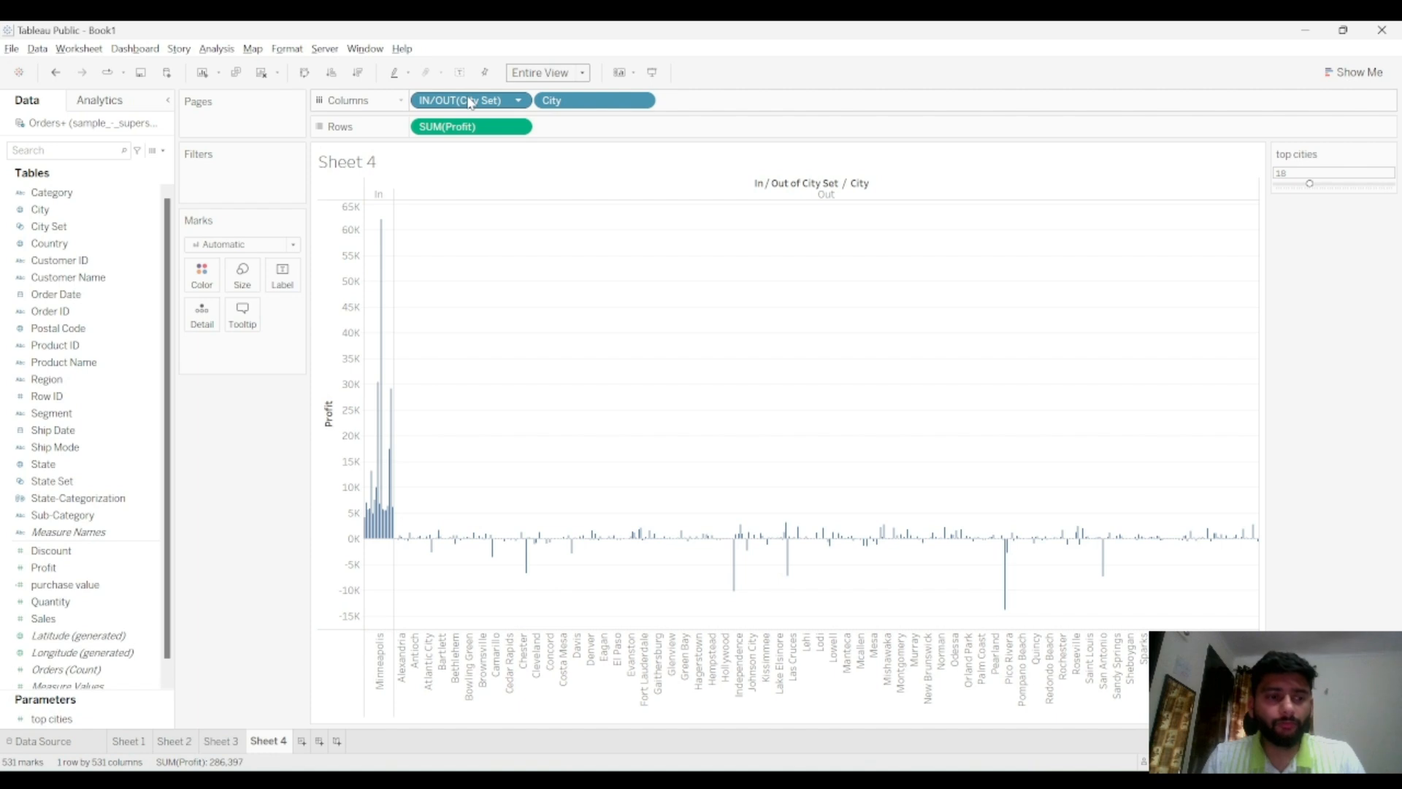
left_click_drag(304, 159, 261, 171)
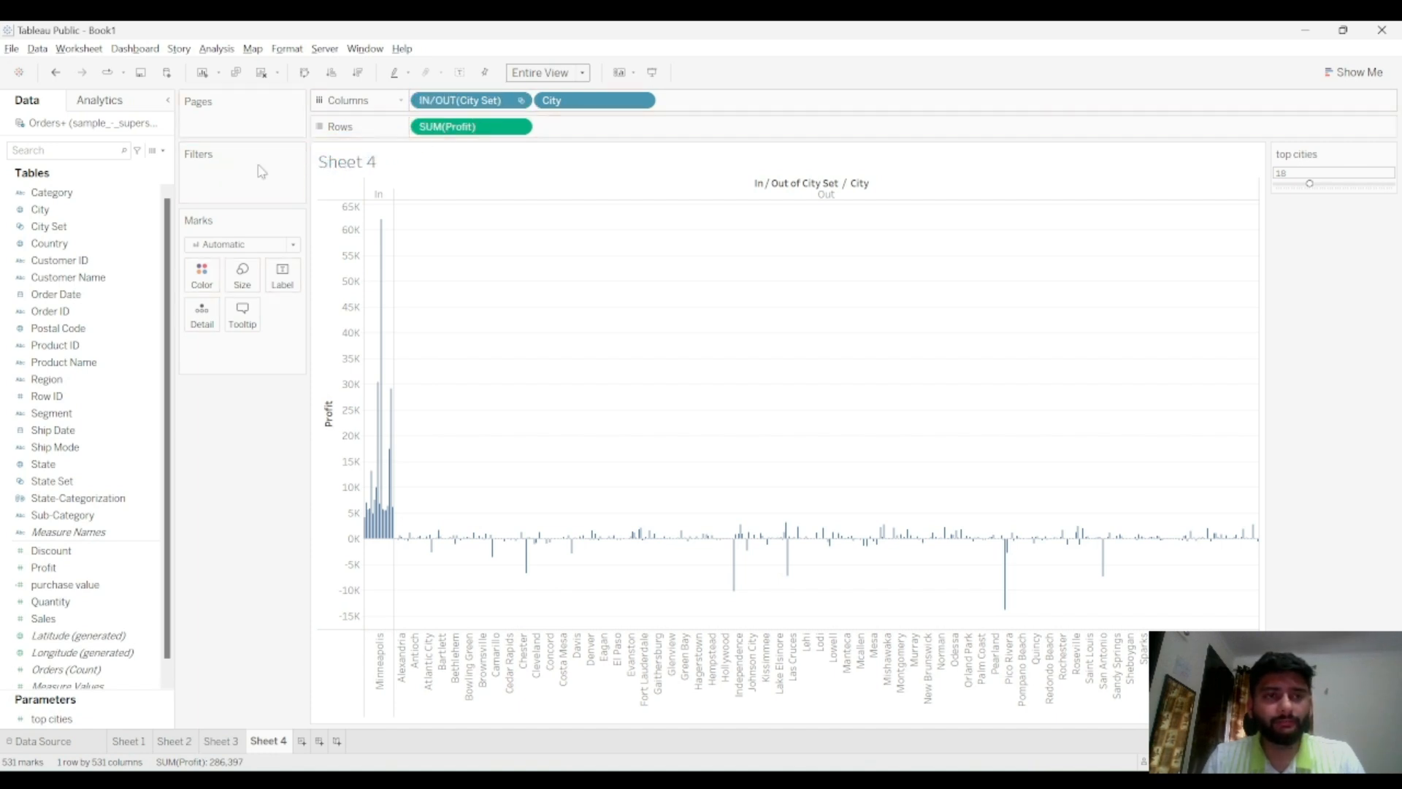
Add the In/Out of City Set to the filters with both values kept, and show its filter control
left_click_drag(451, 107, 203, 195)
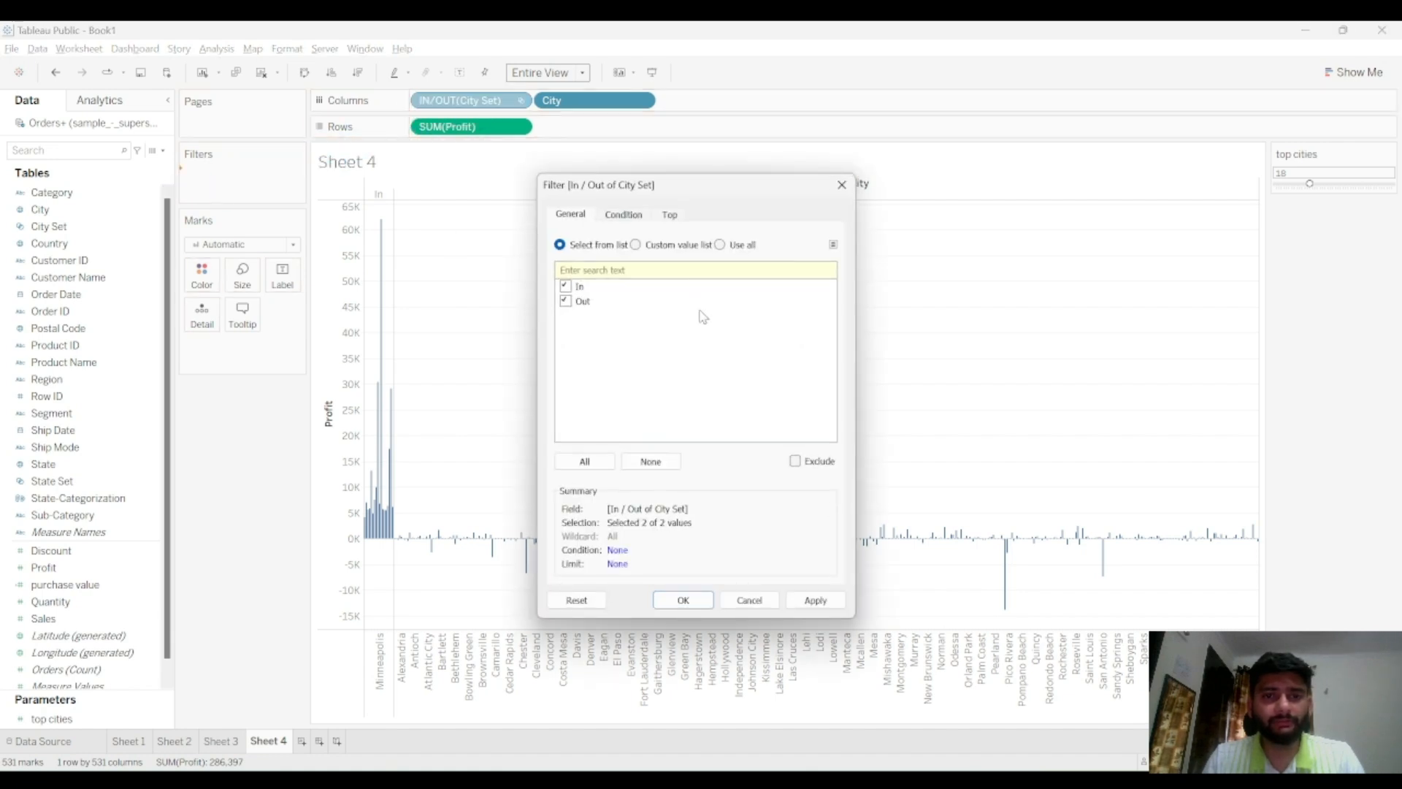
left_click(814, 599)
left_click(676, 601)
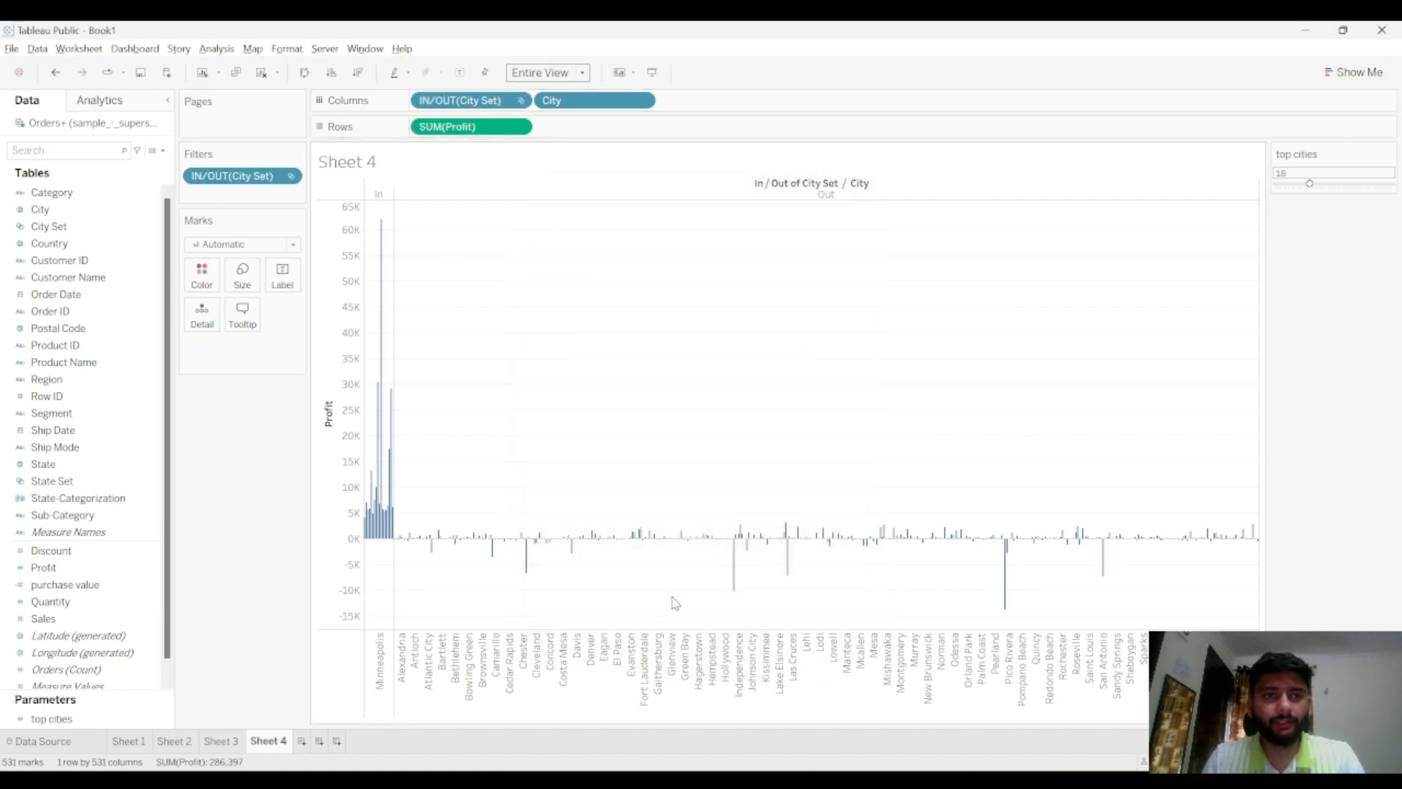
left_click(290, 176)
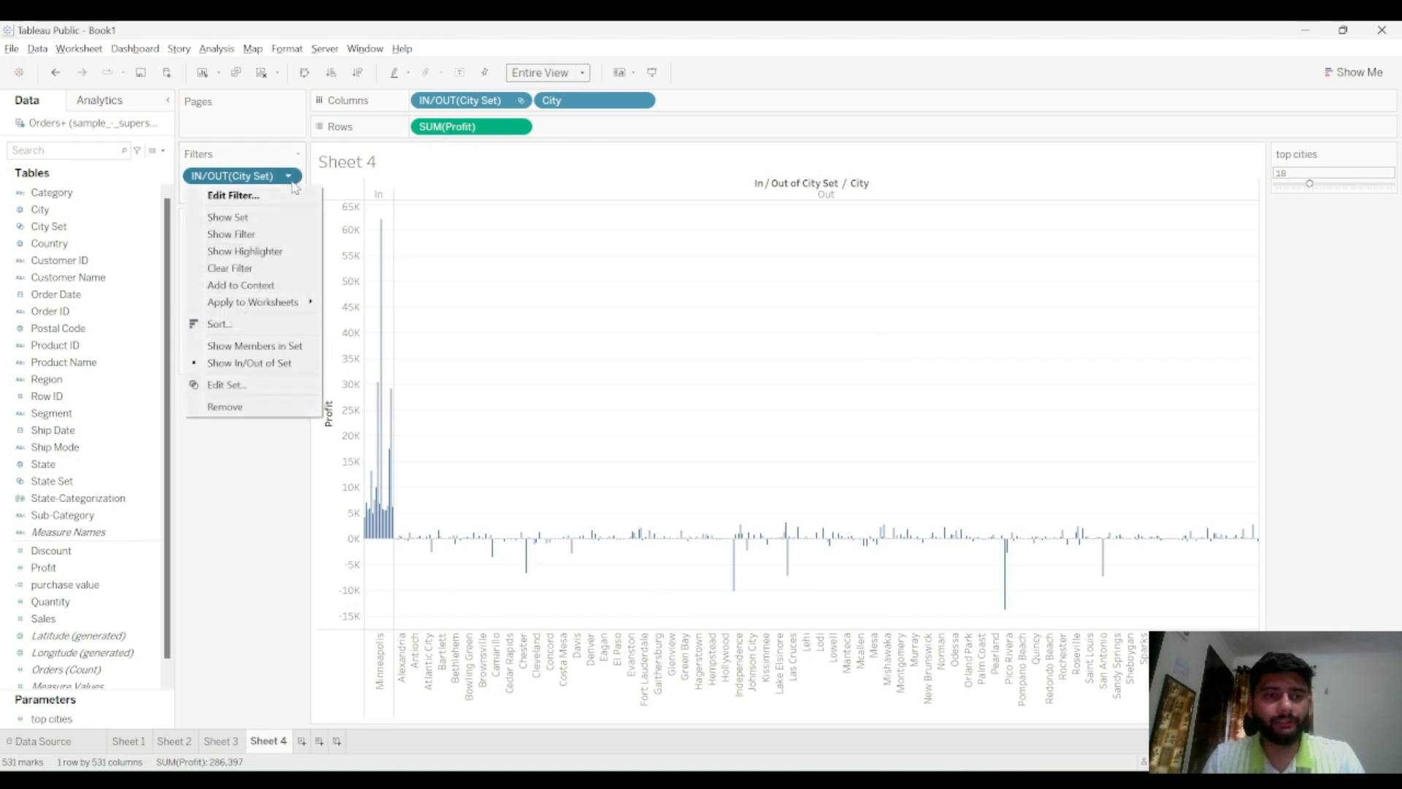
left_click(241, 216)
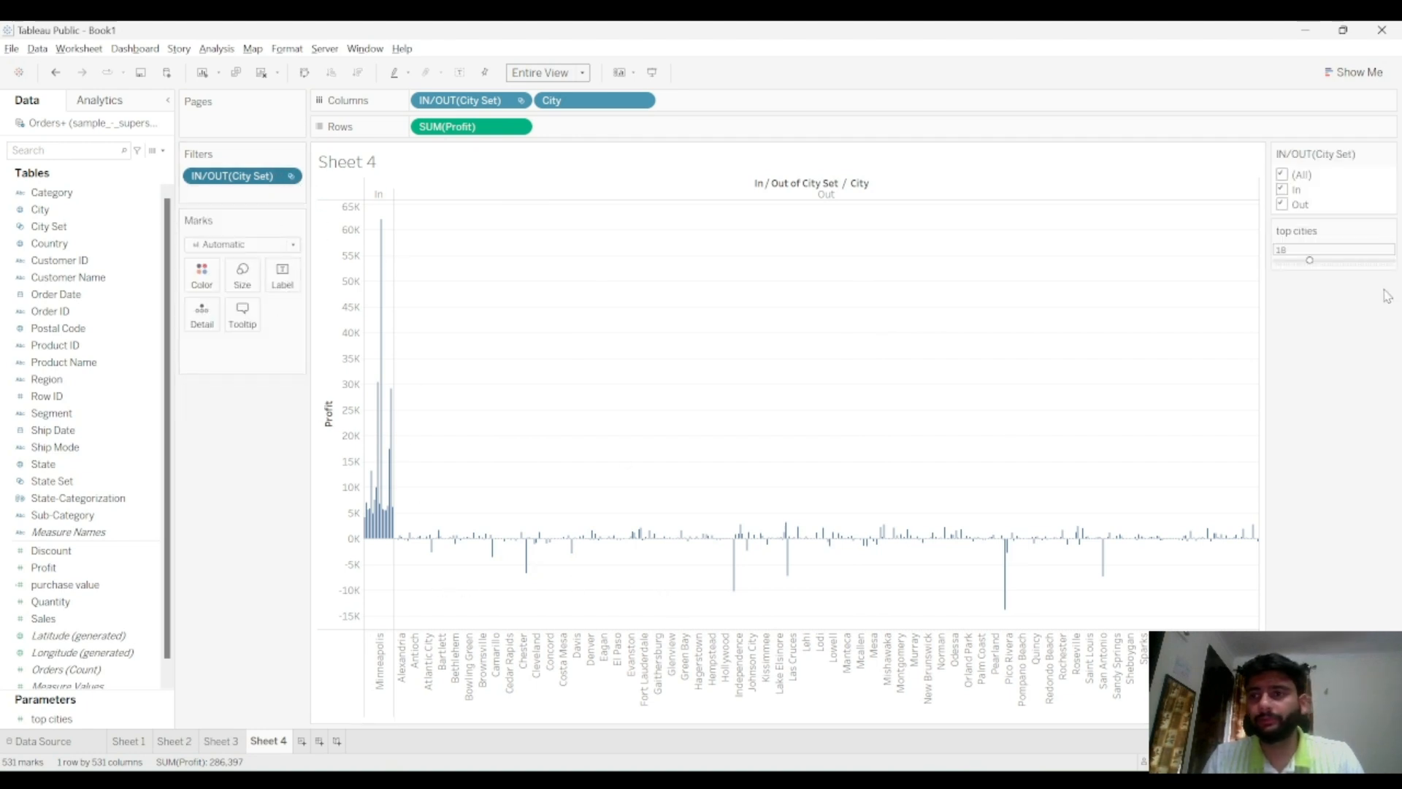
Filter the view to show only cities in the City Set
left_click(1282, 174)
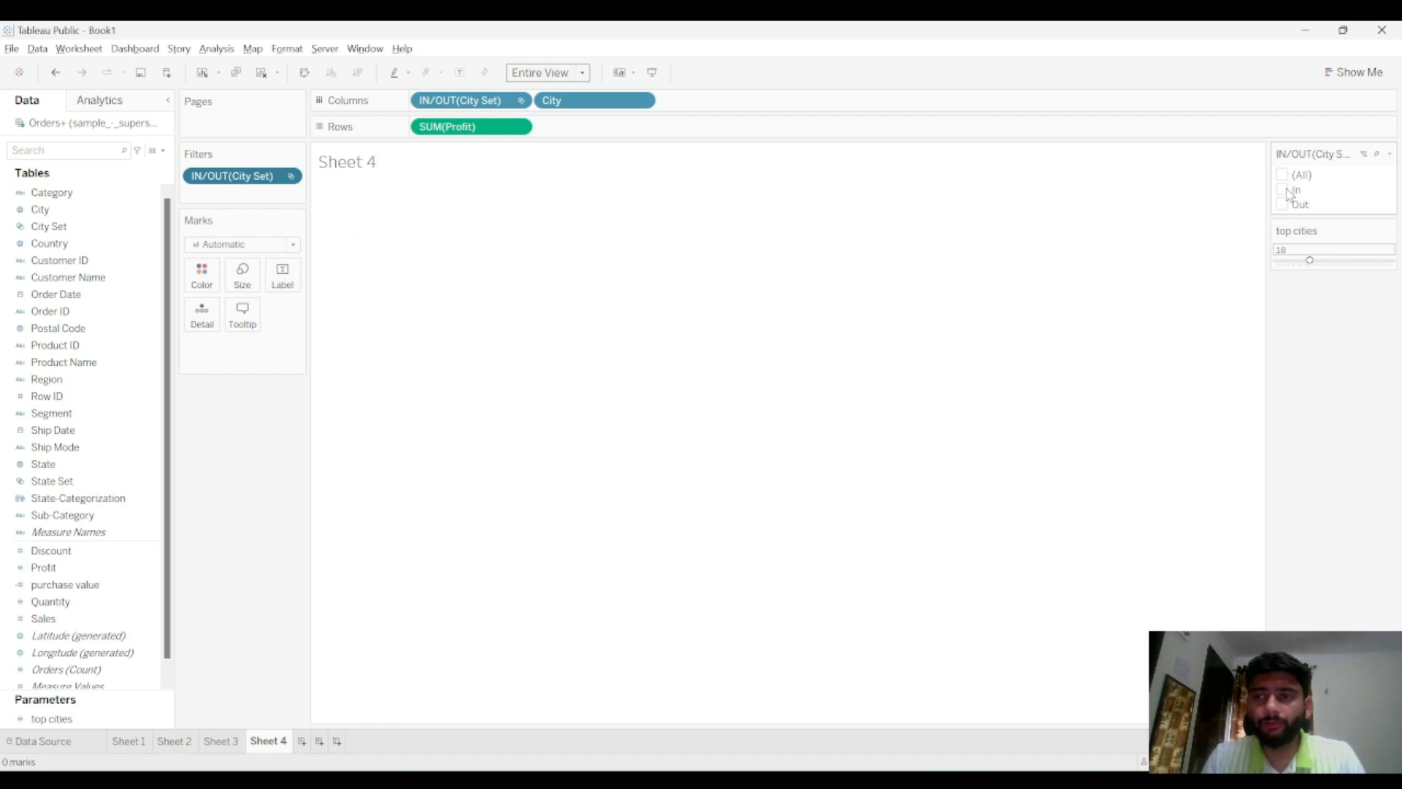
left_click(1282, 189)
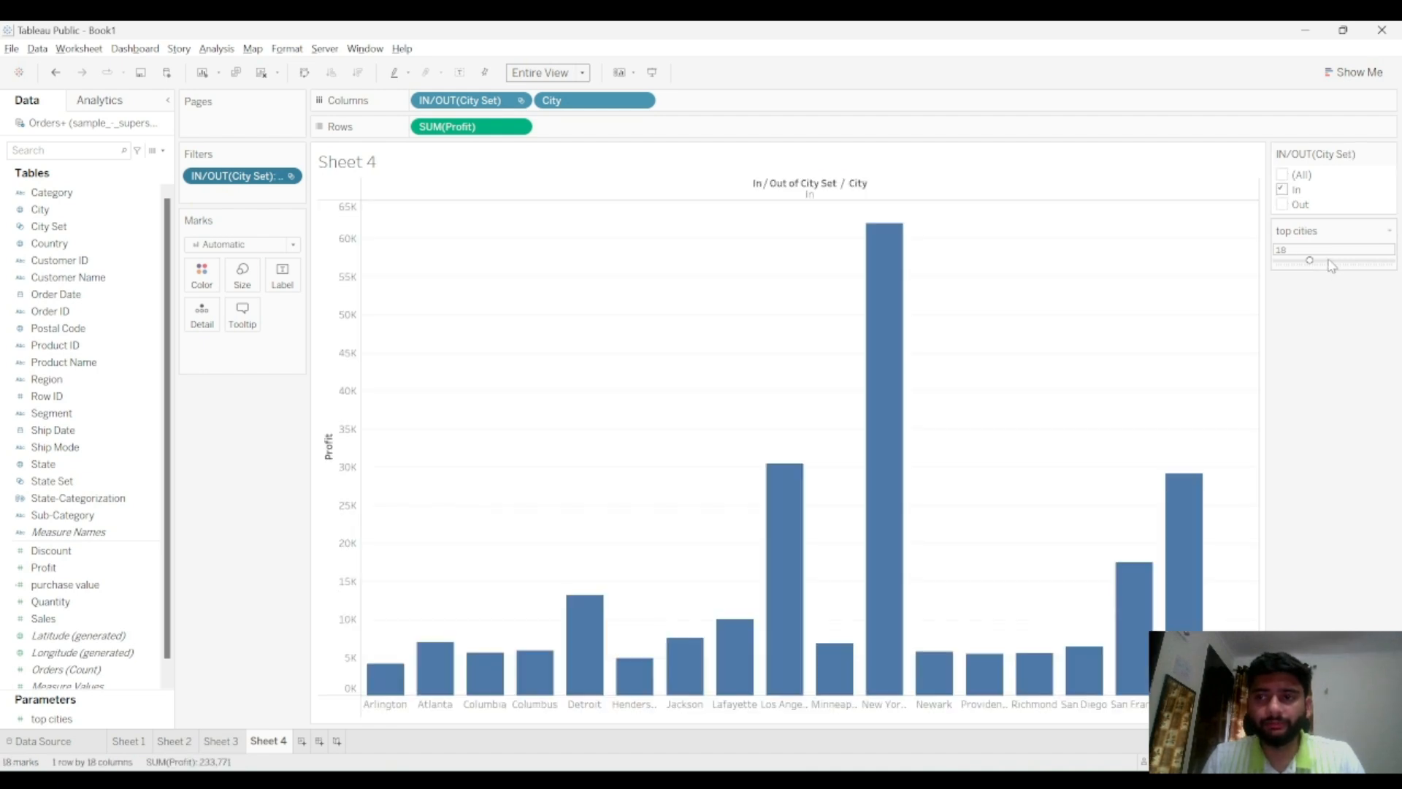
Vary the top cities parameter with its slider, ending at about 41
left_click_drag(1331, 266, 1385, 266)
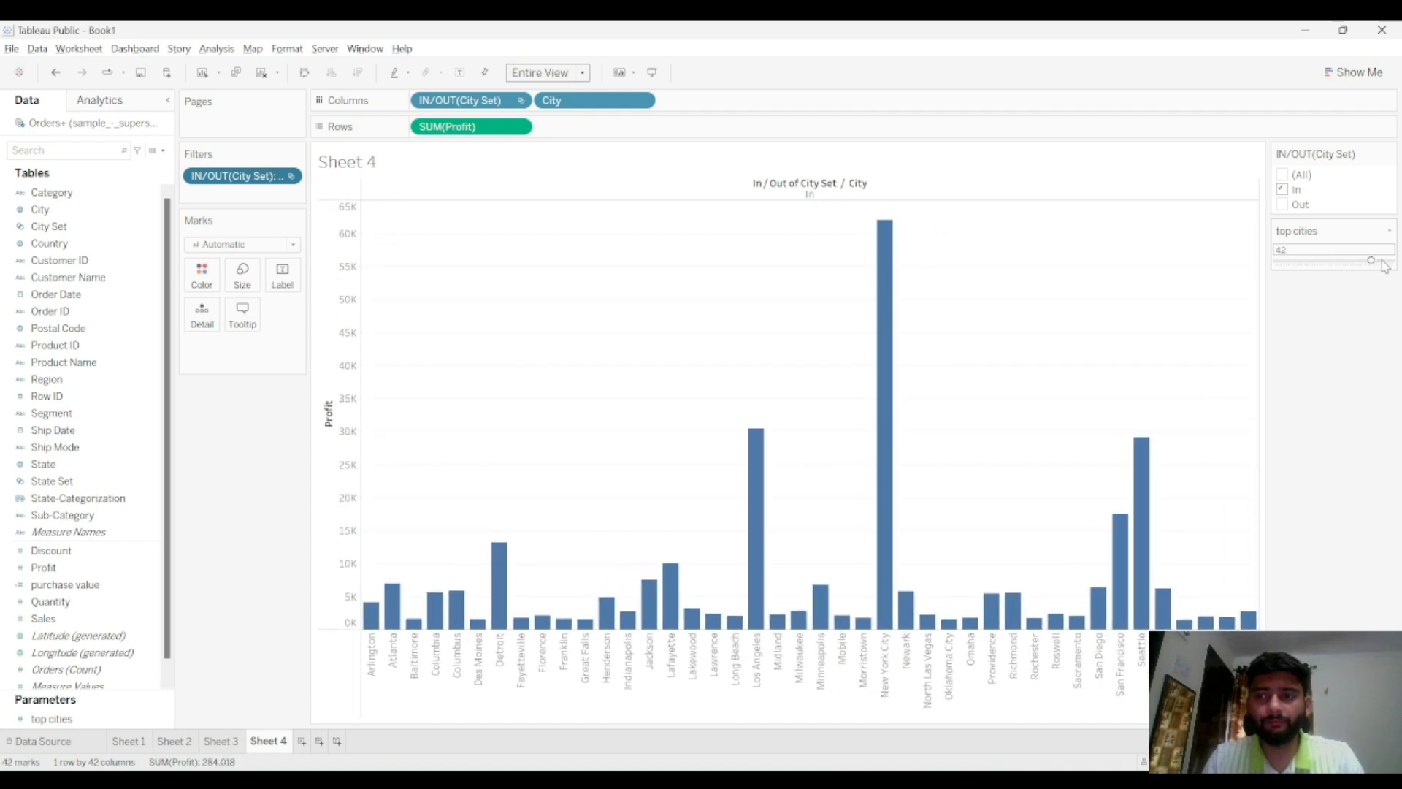
mouse_move(1296, 263)
left_mouse_down()
mouse_move(1370, 264)
mouse_move(1280, 261)
left_mouse_up()
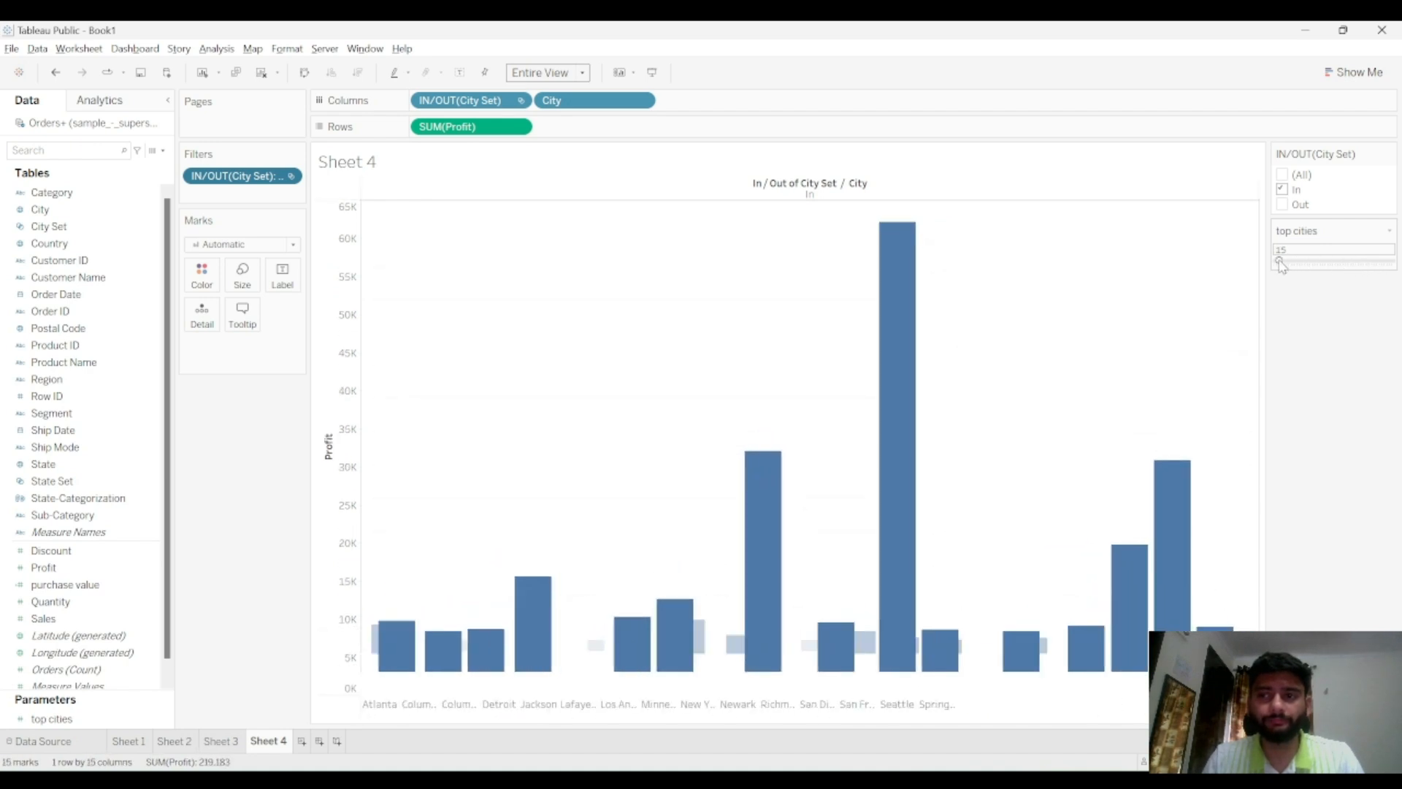
left_click_drag(1280, 262, 1293, 262)
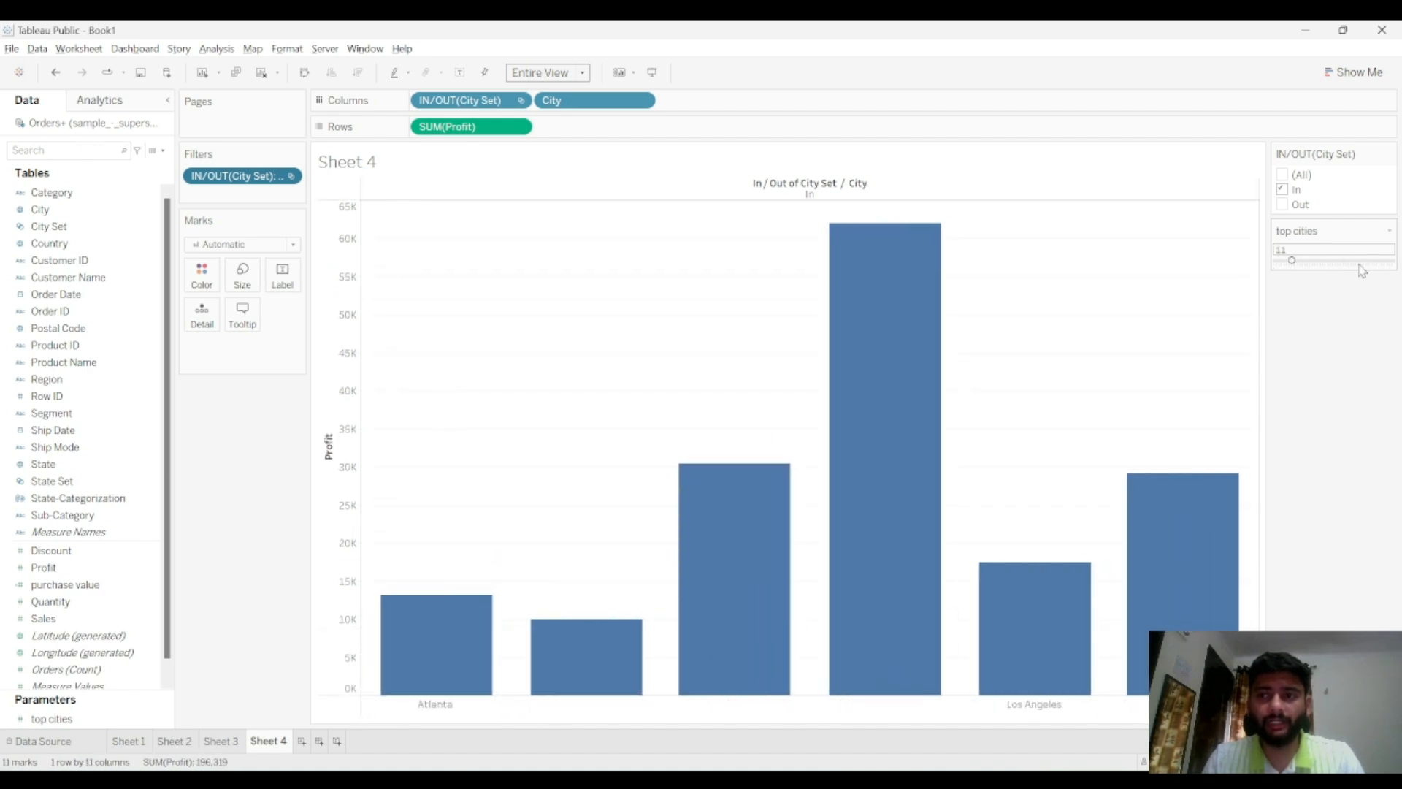
left_click(1370, 263)
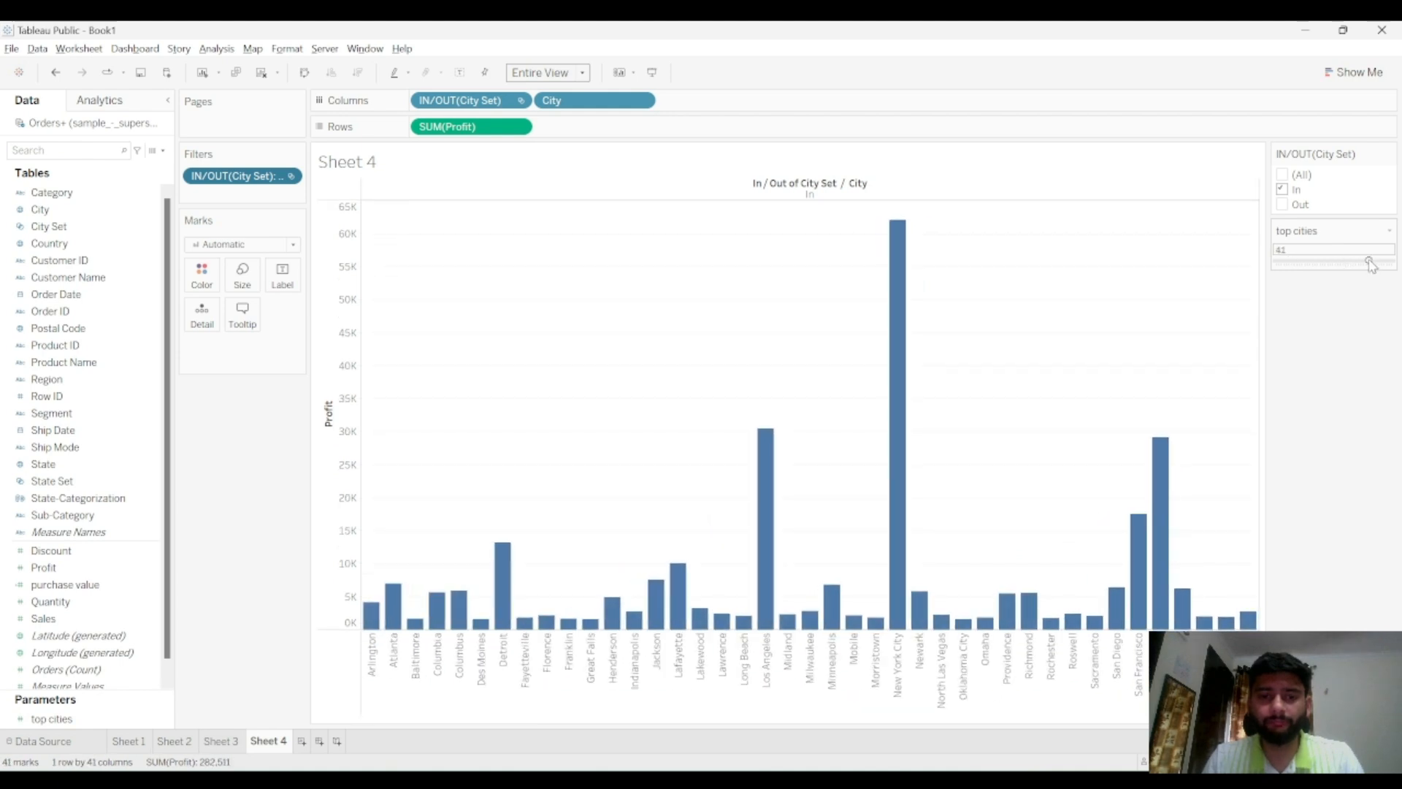
Switch the set filter to show only cities out of the City Set, and set top cities to about 14
left_click(1281, 191)
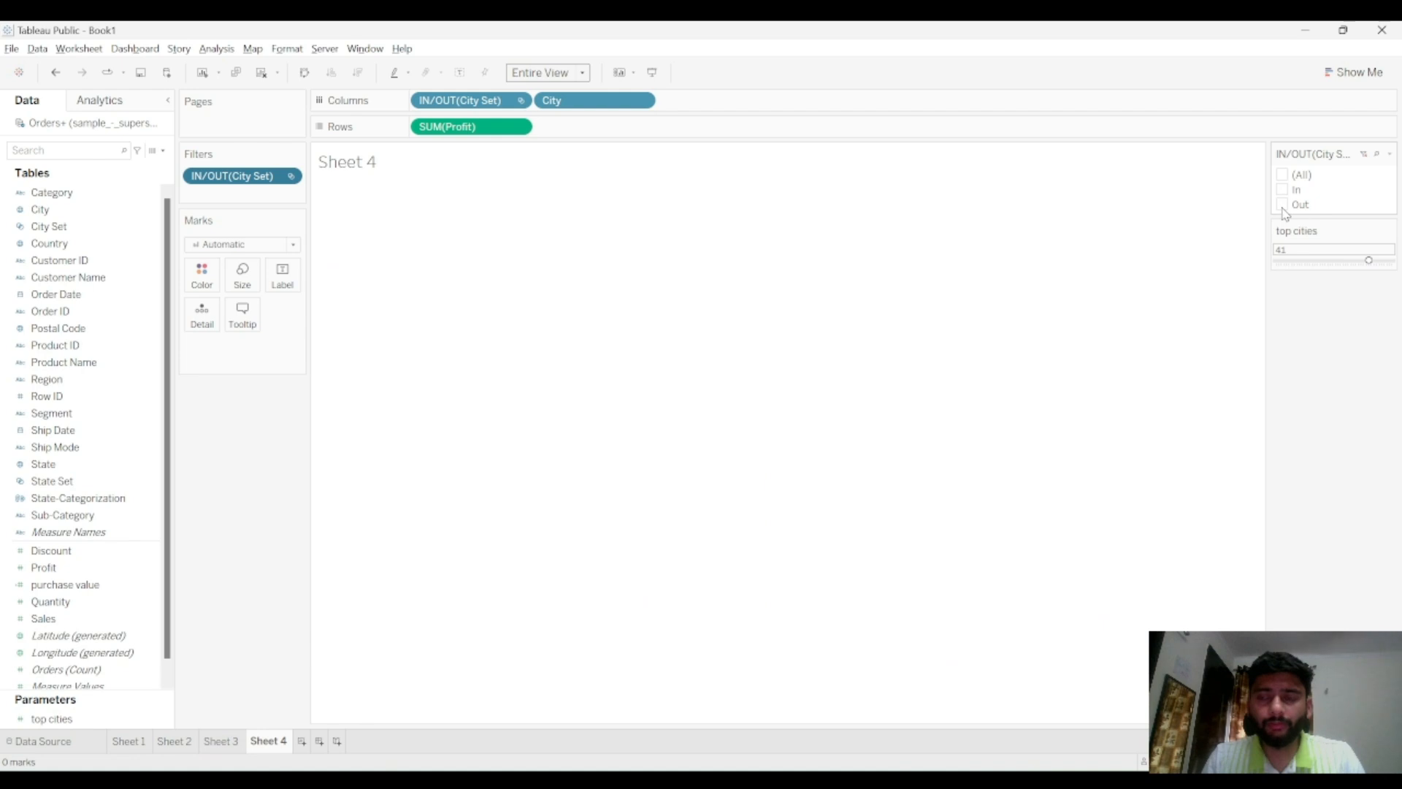
left_click(1282, 205)
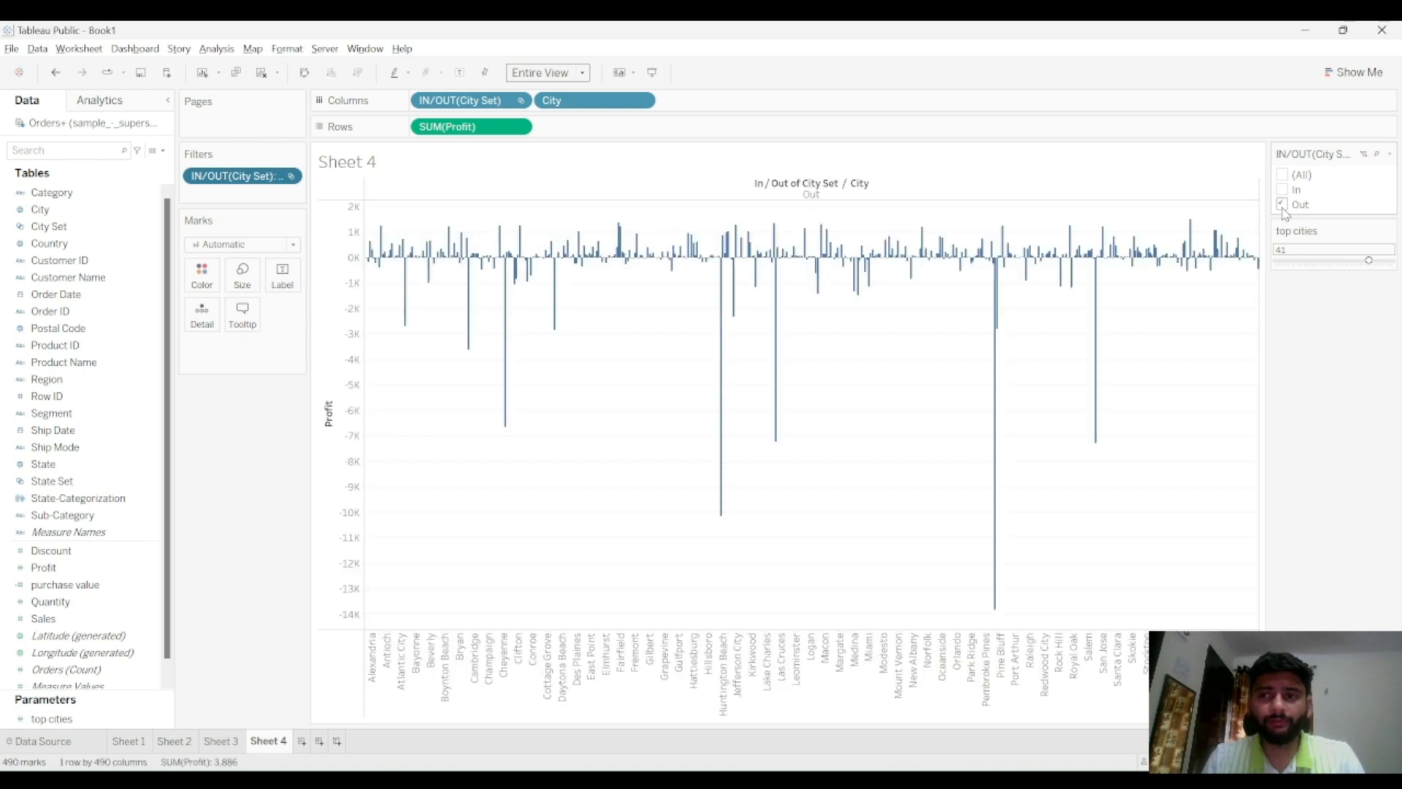
left_click(1300, 264)
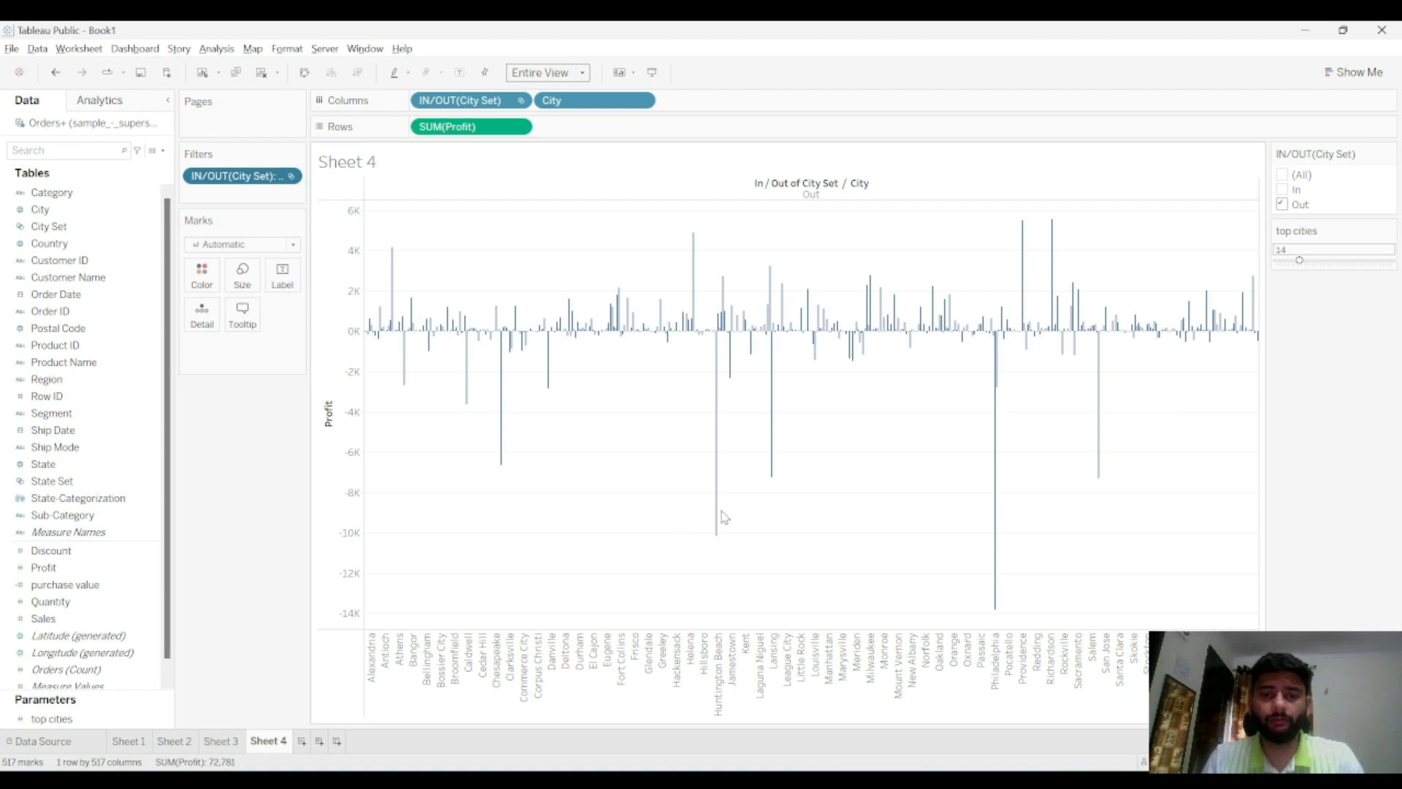
Raise the top cities parameter to about 30 with its slider
mouse_move(718, 518)
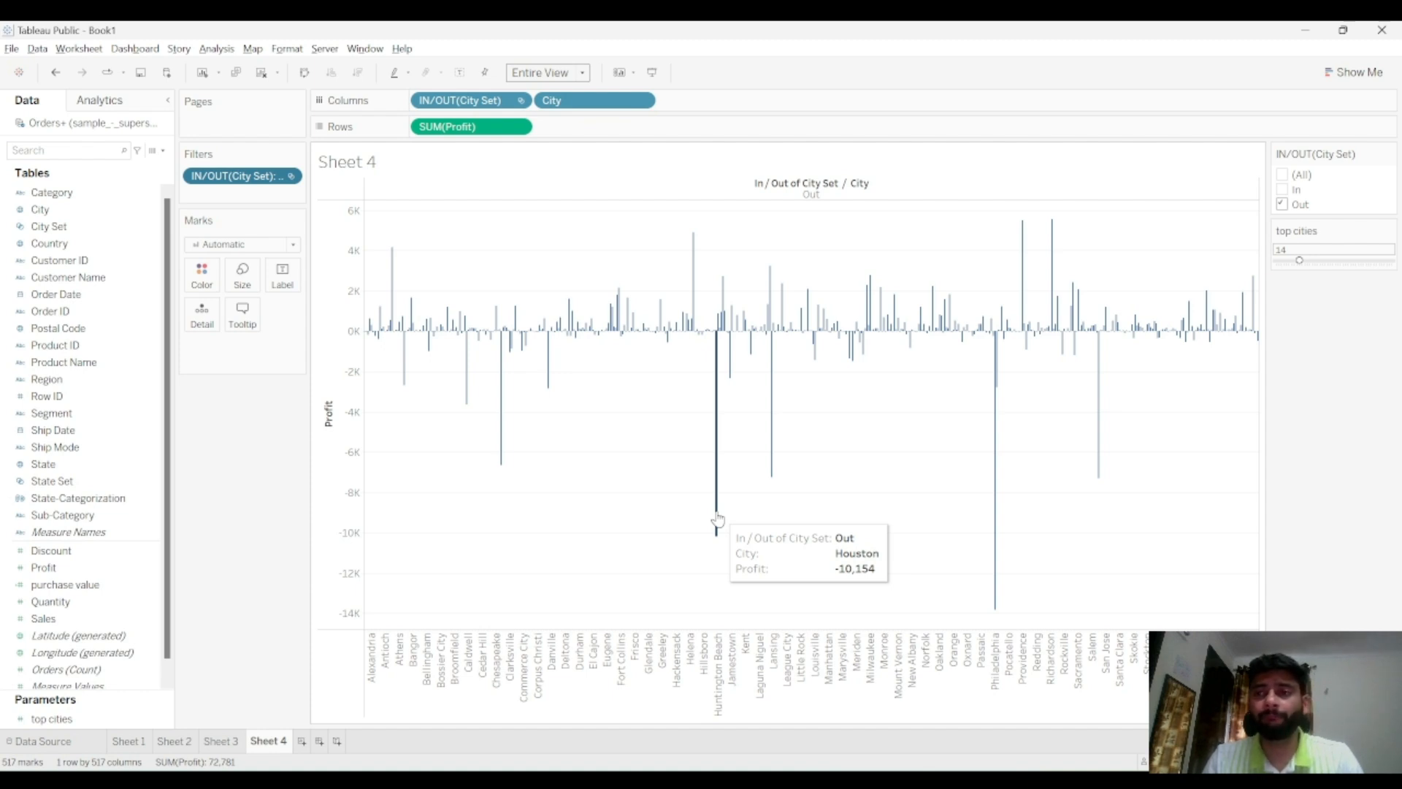
left_click(1315, 261)
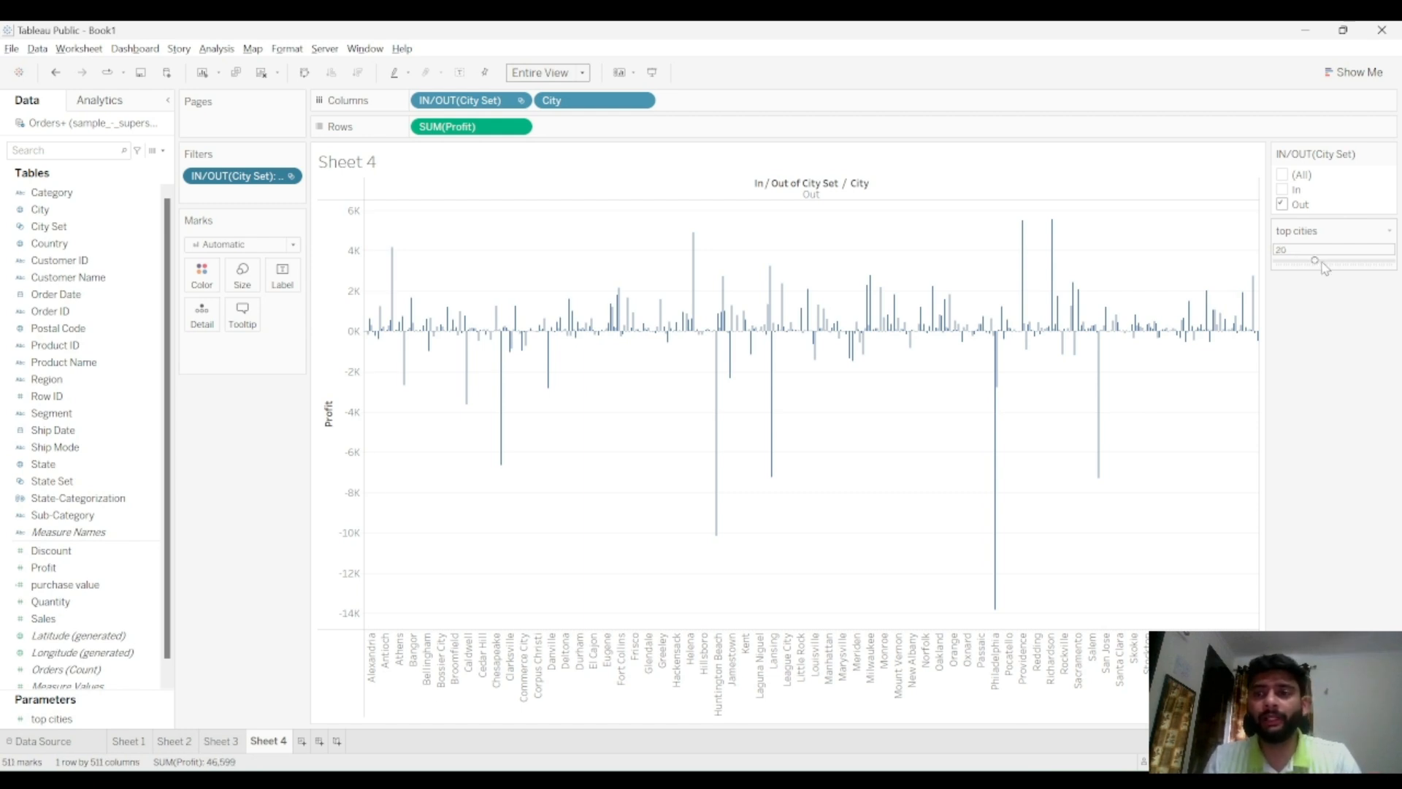
left_click(1340, 260)
Show only cities in the City Set again and set the top cities parameter to 22
left_click(1281, 189)
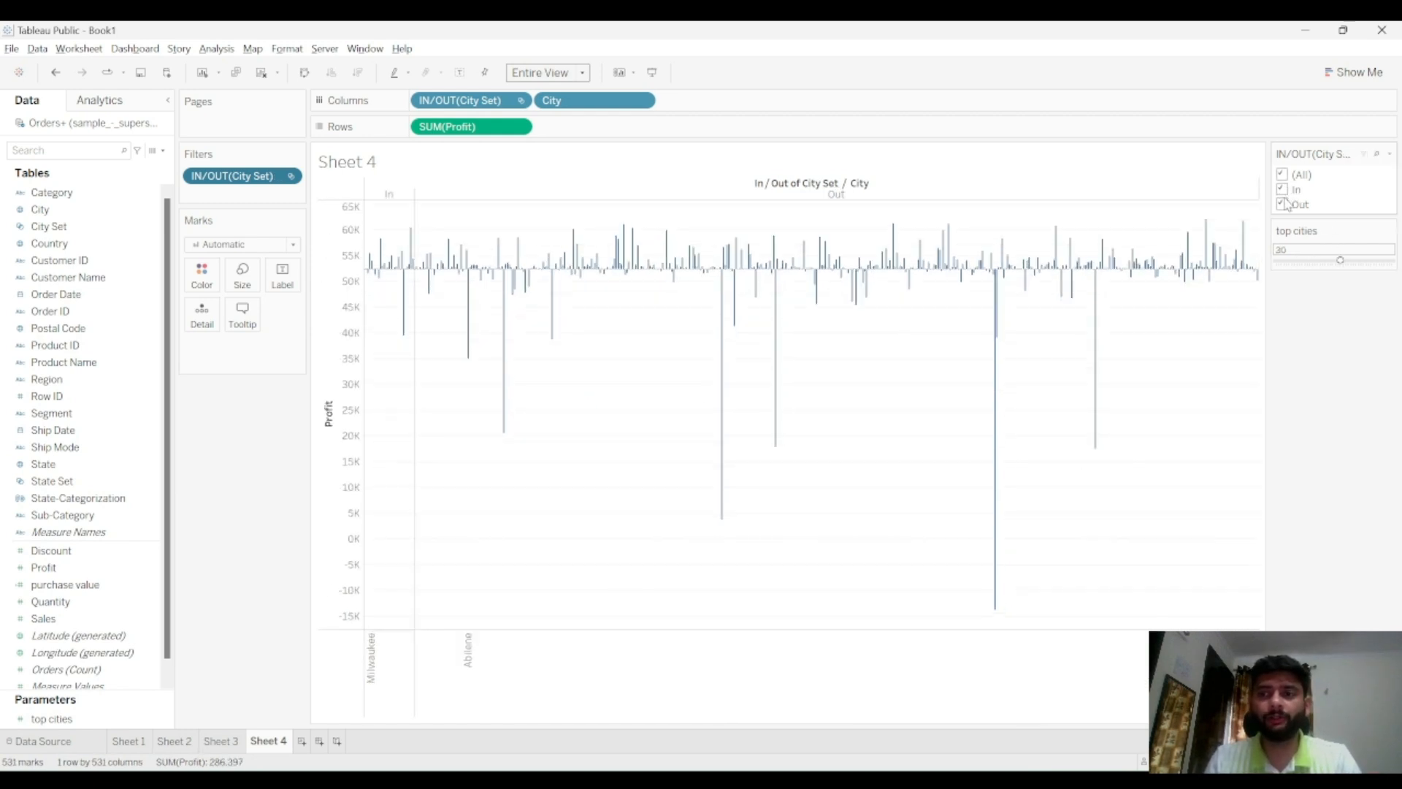
left_click(1284, 205)
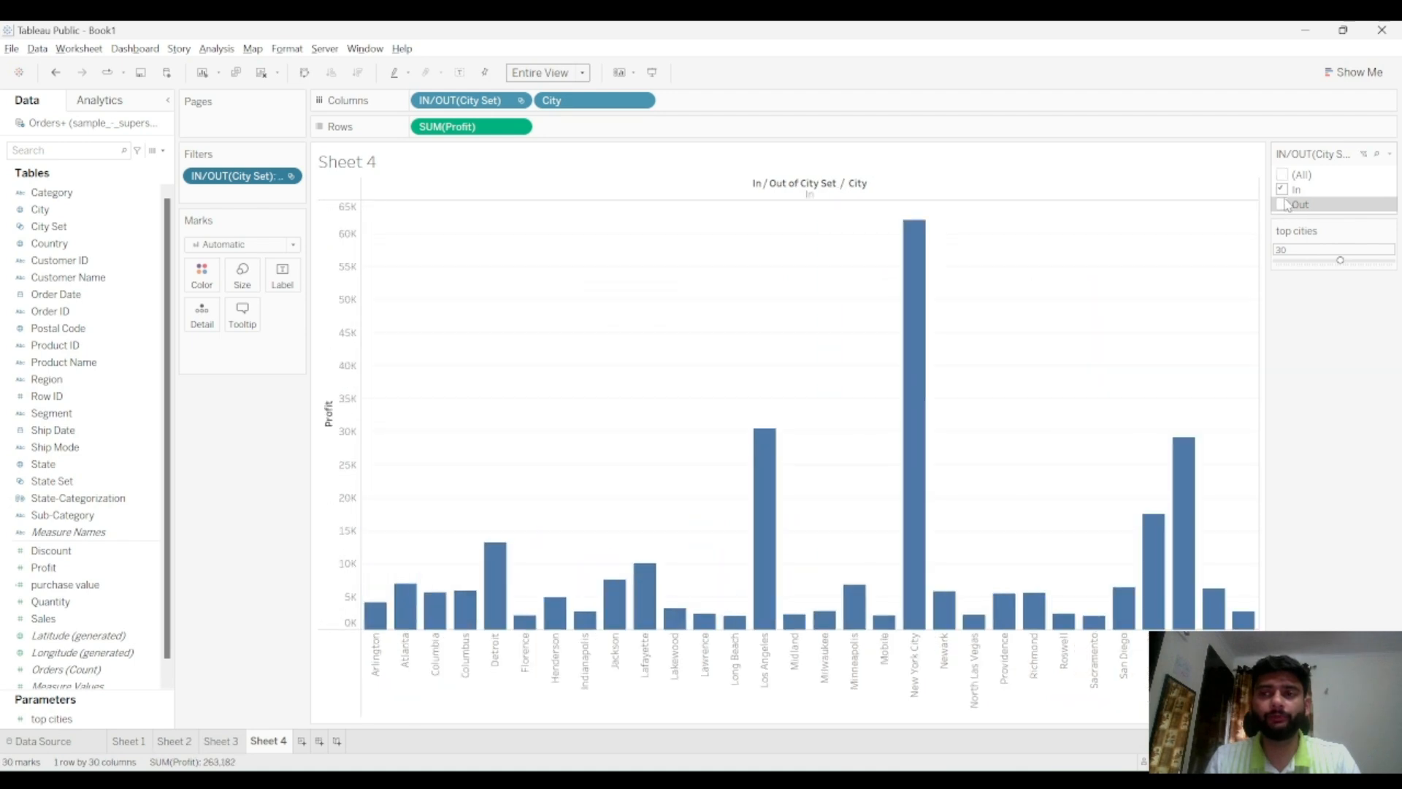
left_click_drag(1347, 260, 1295, 261)
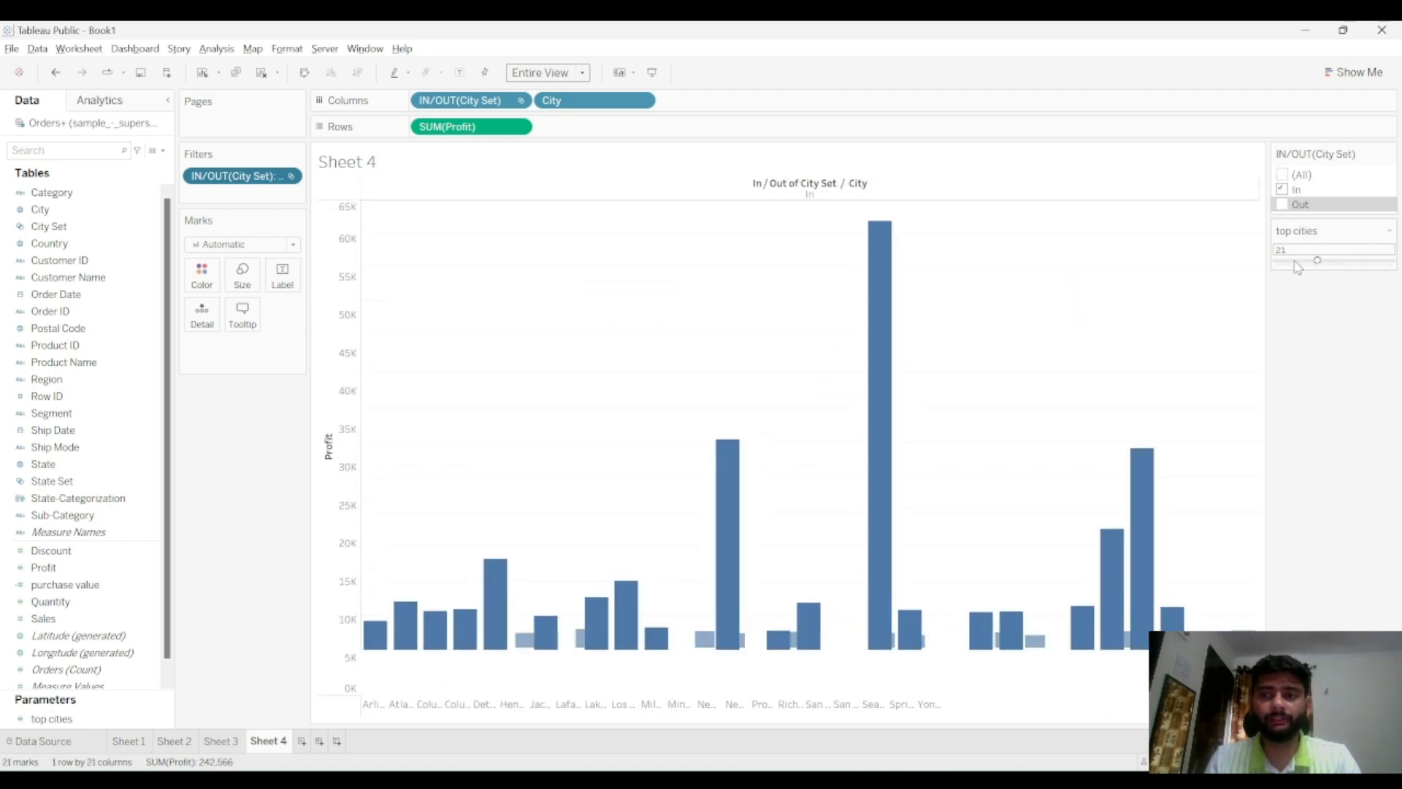
left_click(1323, 261)
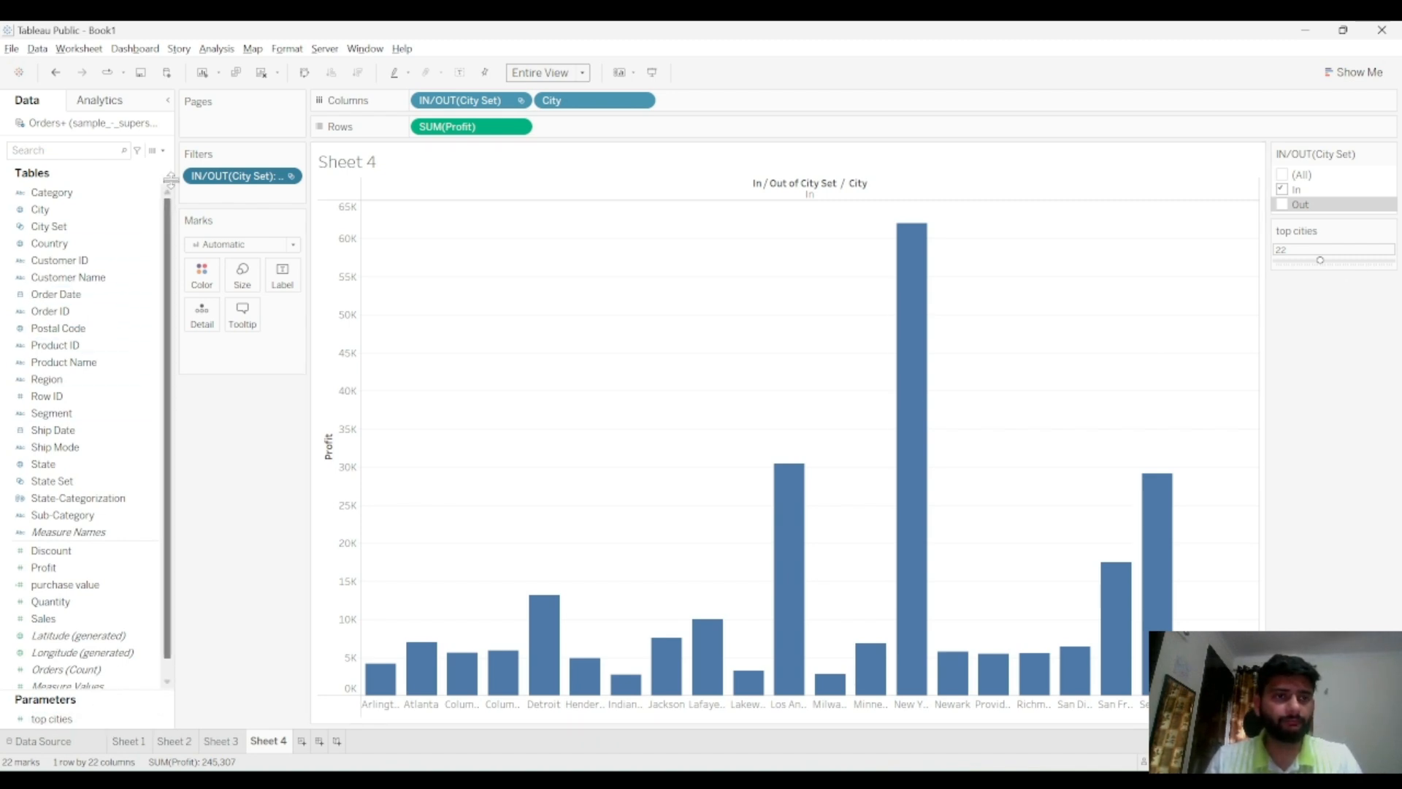
Start creating a new parameter and clear its name field
left_click(163, 151)
left_click(73, 181)
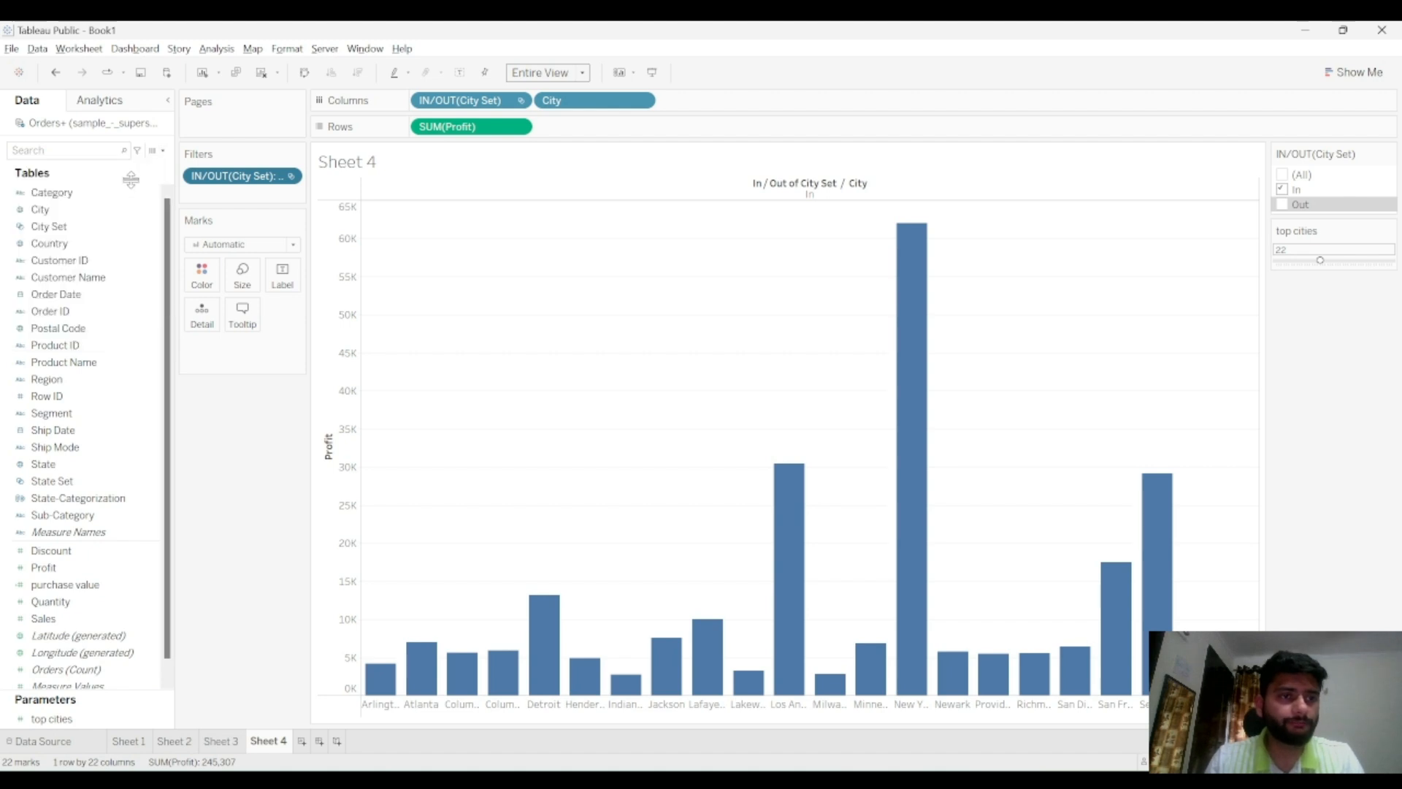
triple_click(639, 259)
key("BackSpace")
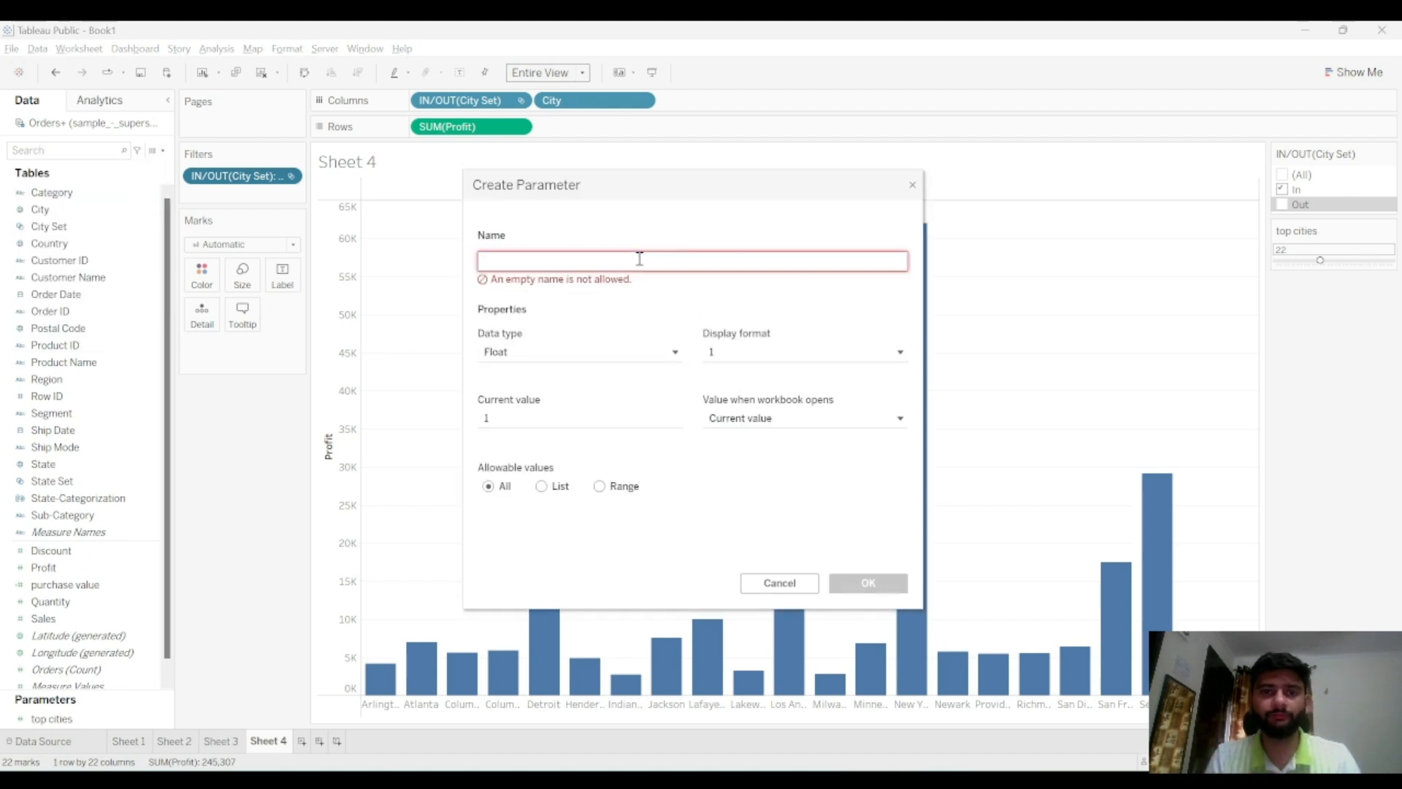
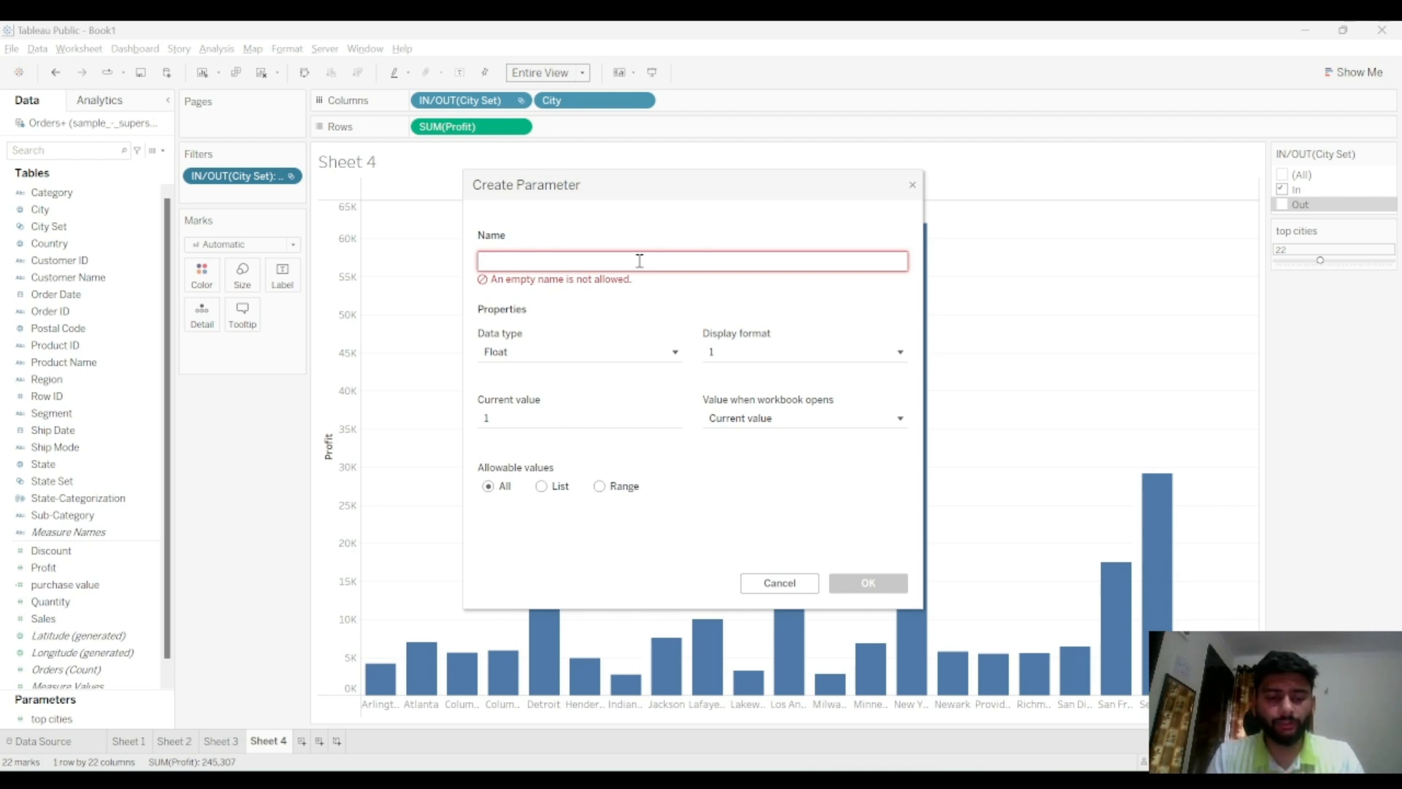
Name the new parameter profitvalues and set its data type to Integer
type("profit")
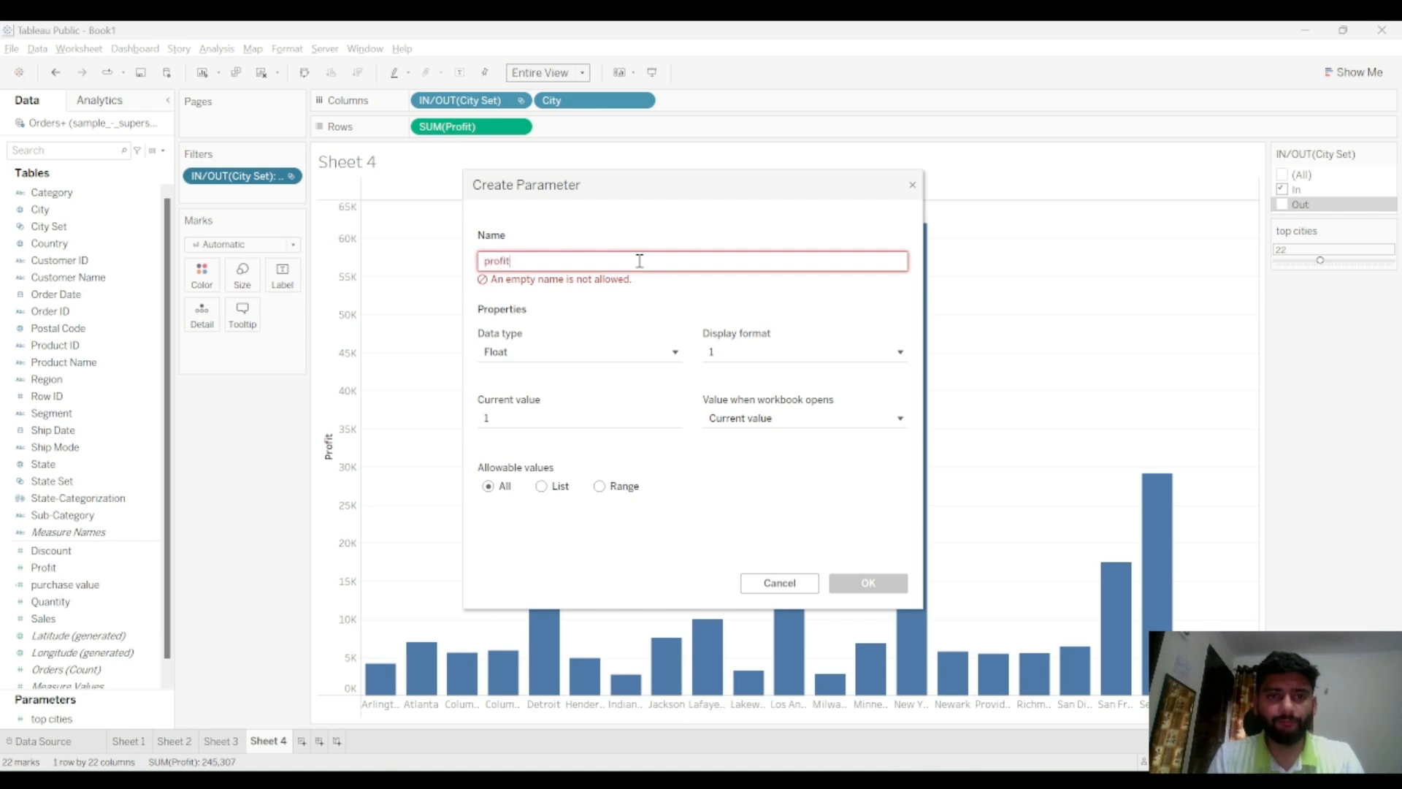
type("values")
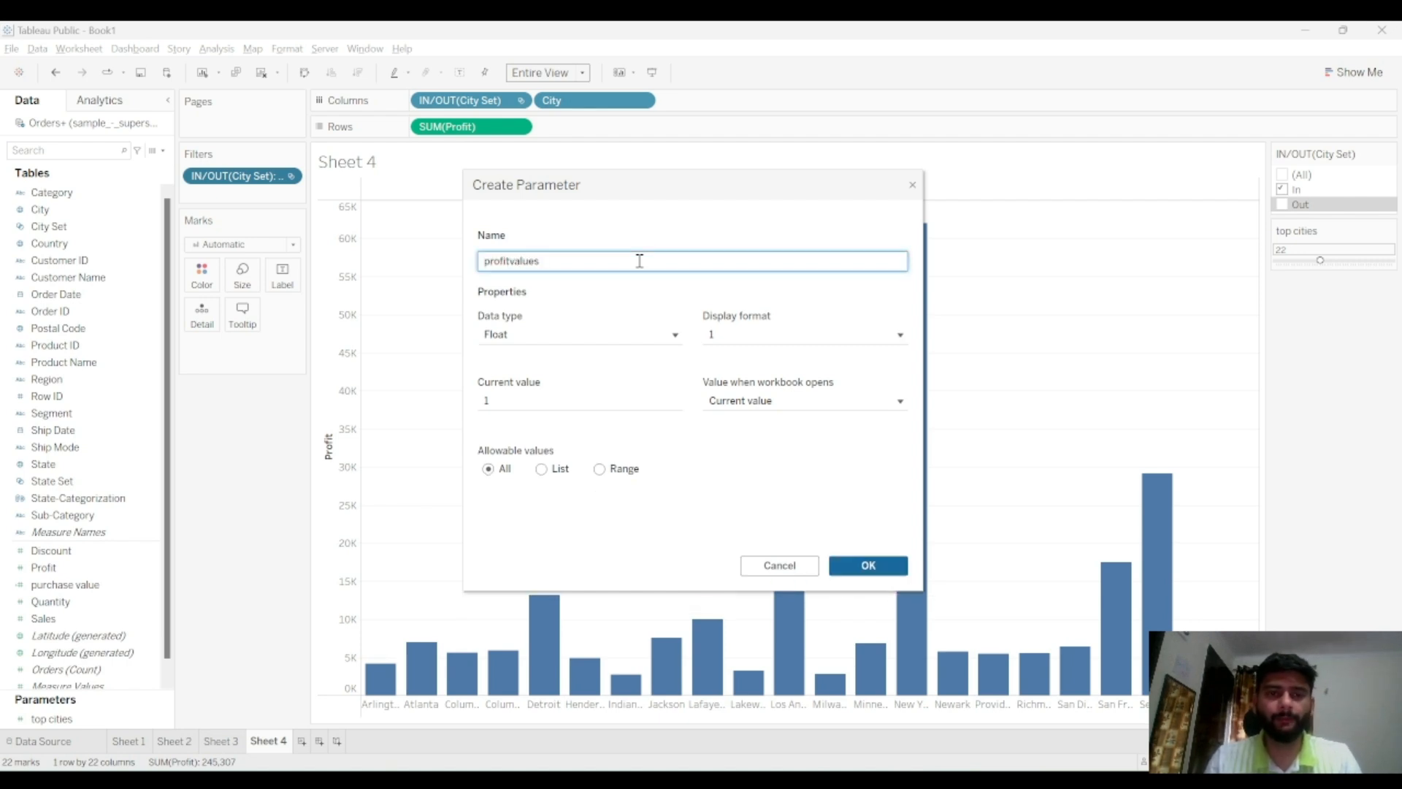
left_click(635, 334)
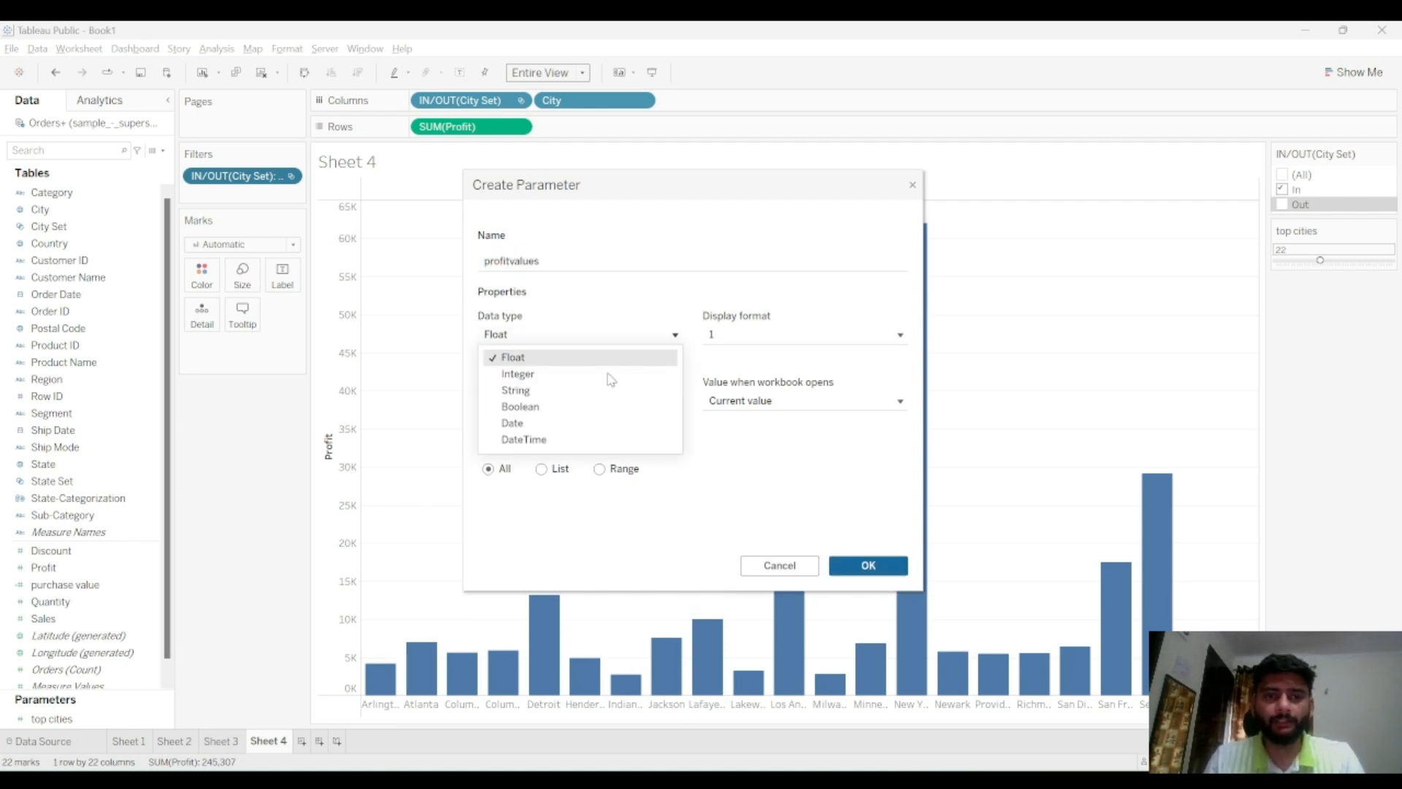
left_click(610, 374)
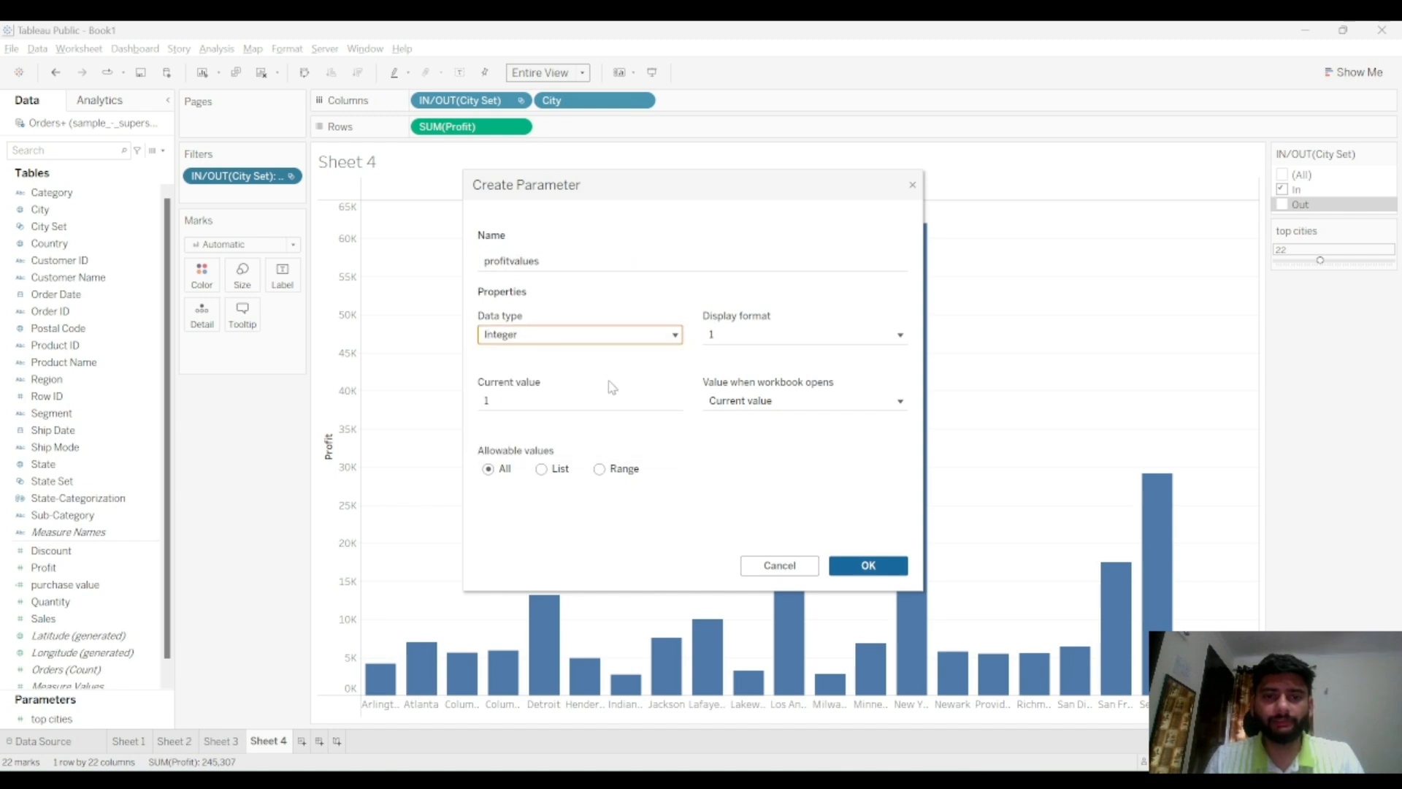
Restrict the allowable values to a range with a minimum of -10000
left_click(599, 469)
left_click(518, 517)
left_click(605, 519)
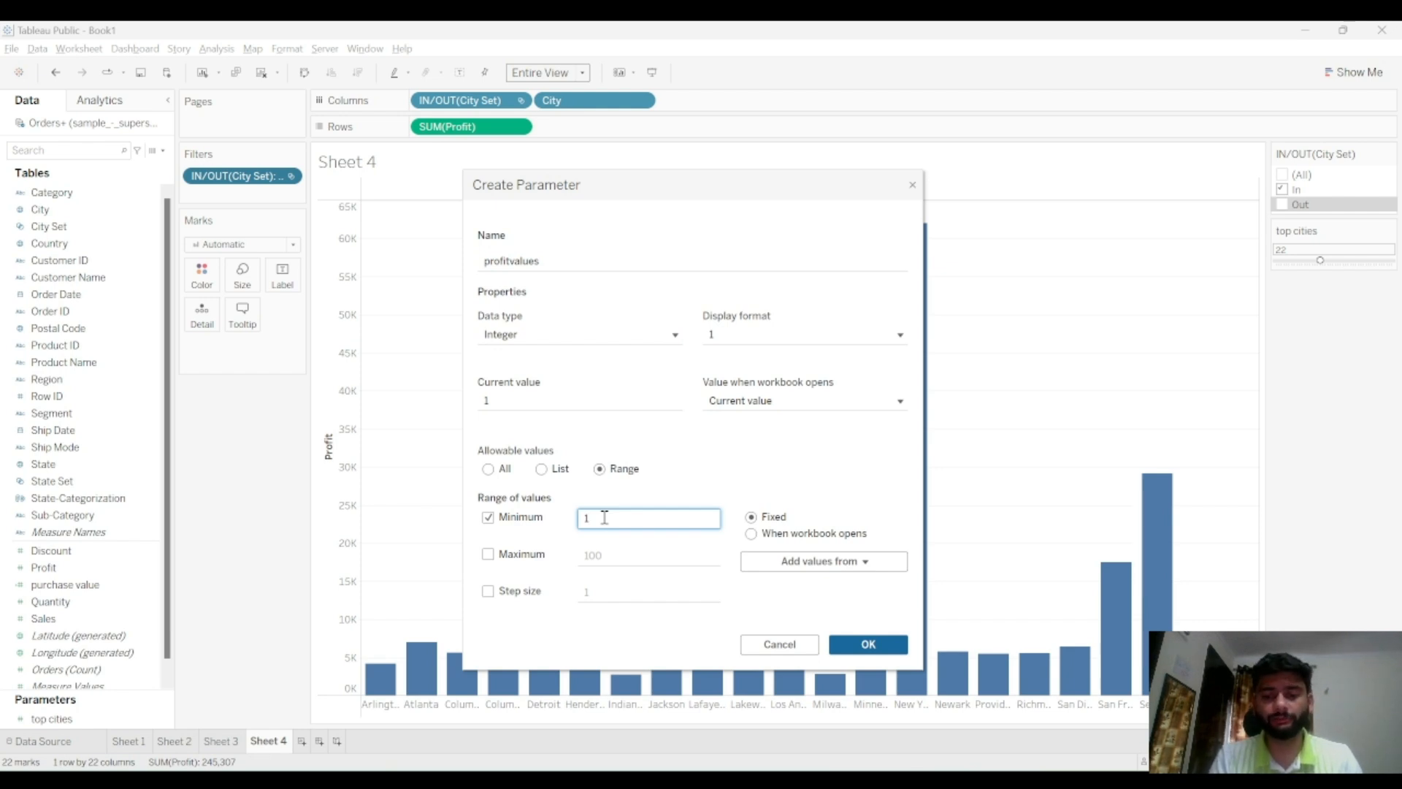
key("BackSpace")
type("-10000")
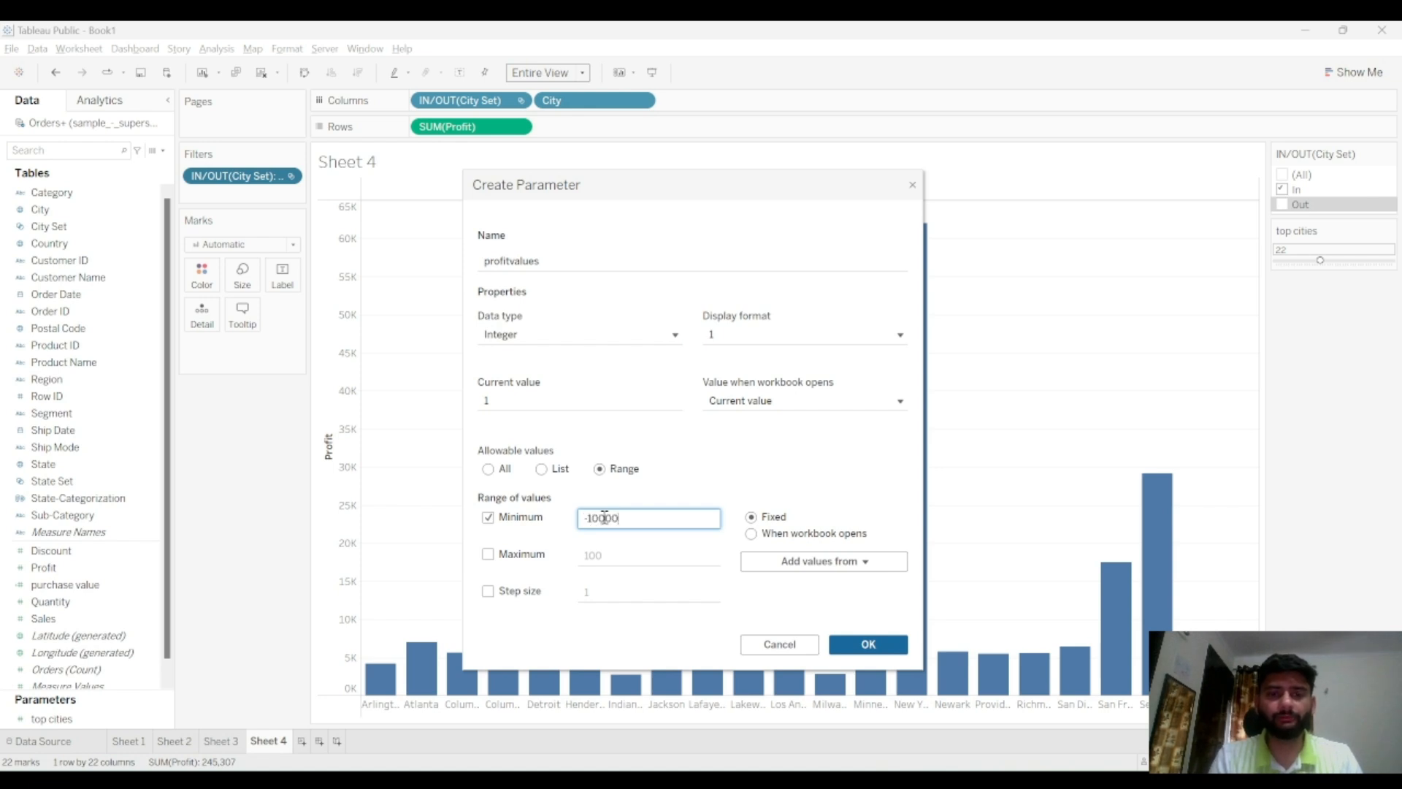
Enable the range maximum and set it to 10000
left_click(620, 557)
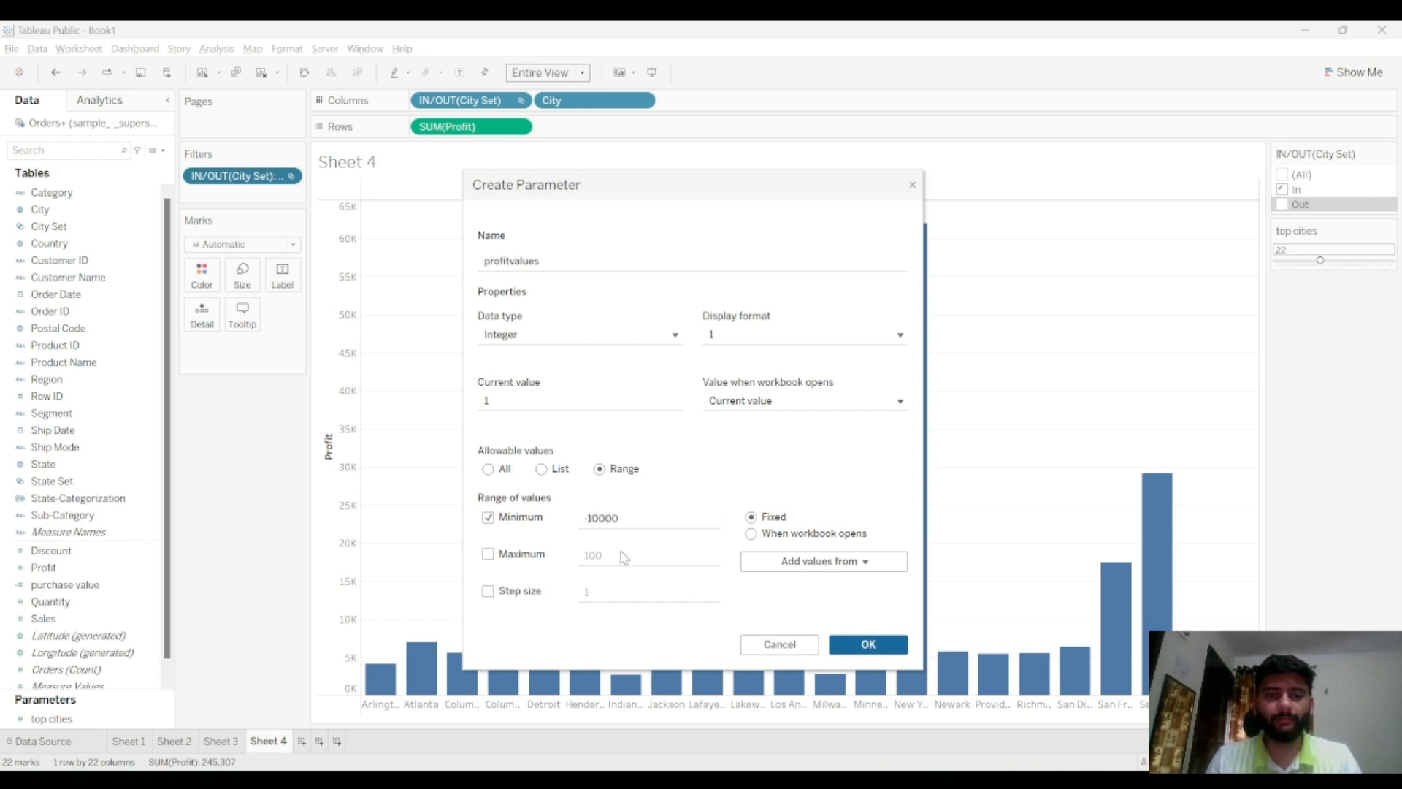
left_click(541, 555)
left_click(666, 552)
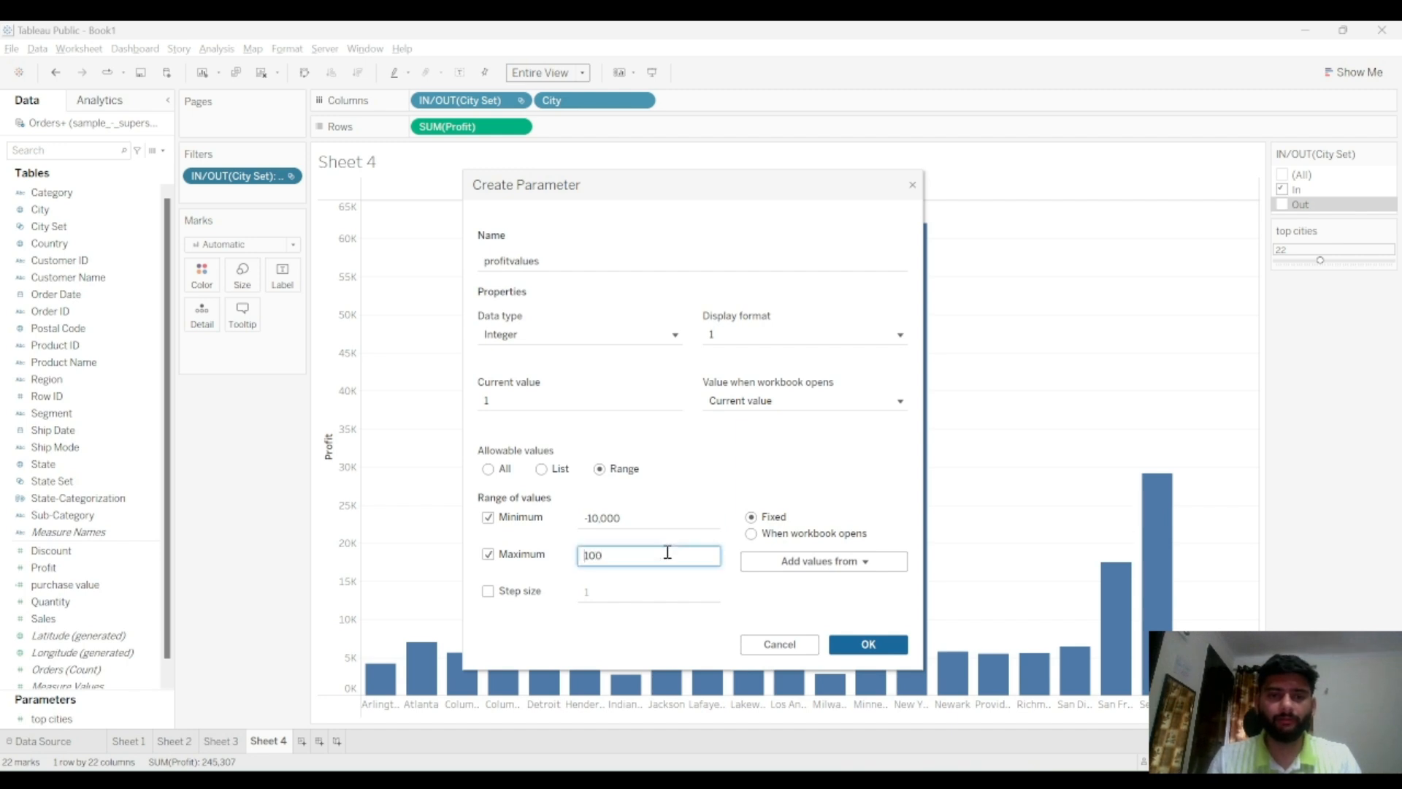
key("BackSpace")
type("200")
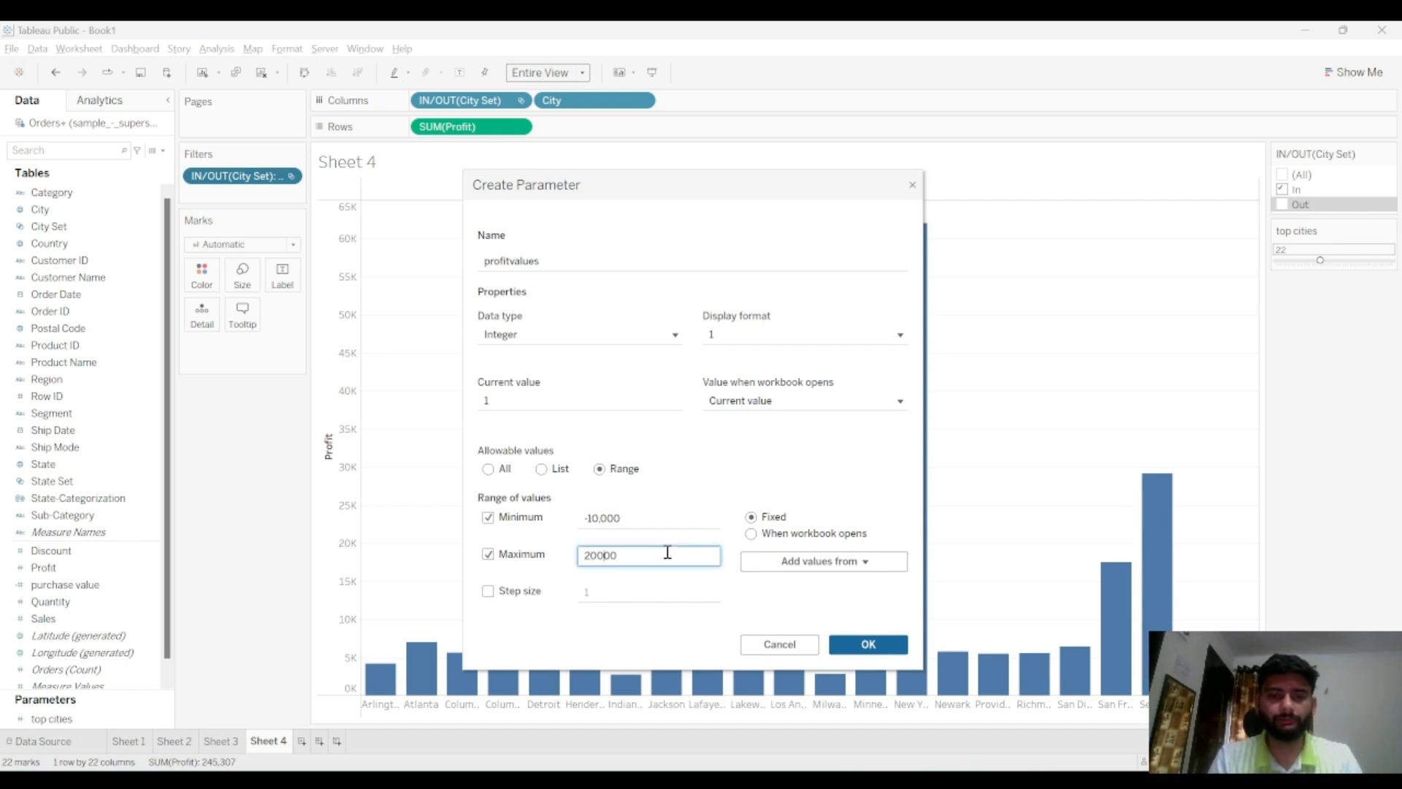
left_click(589, 554)
key("BackSpace")
type("1")
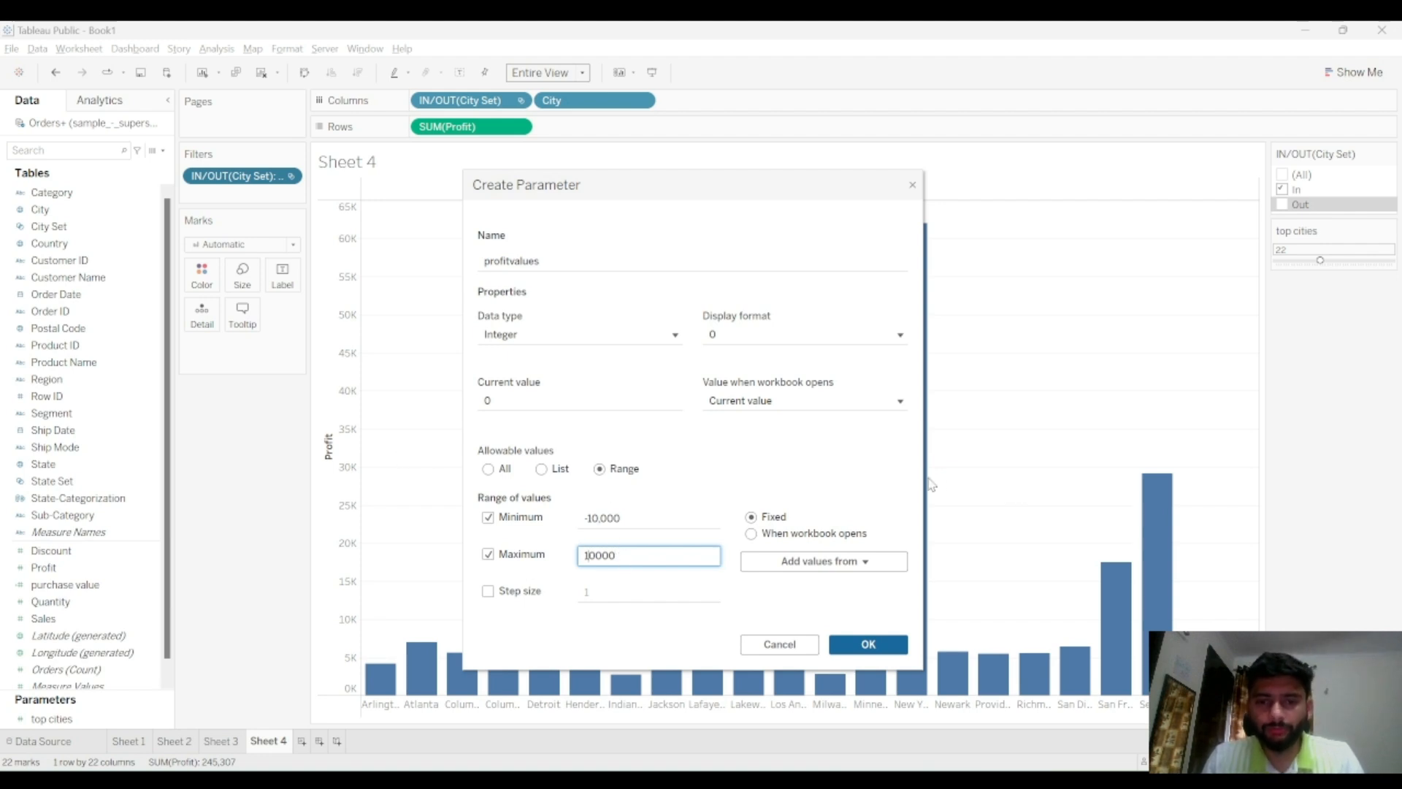
Set the parameter's current value to 1000 and create the parameter
left_click(739, 335)
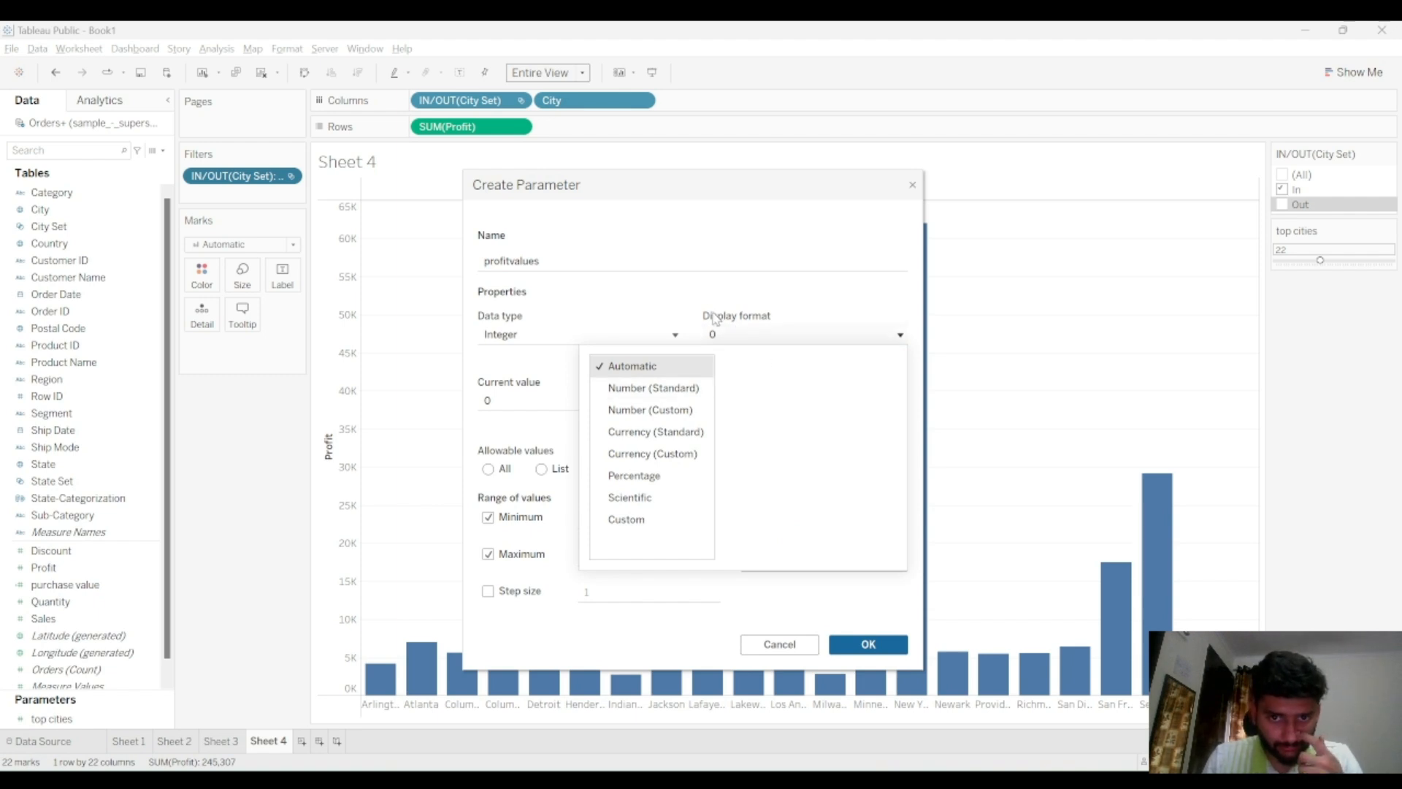
left_click(713, 316)
left_click(652, 401)
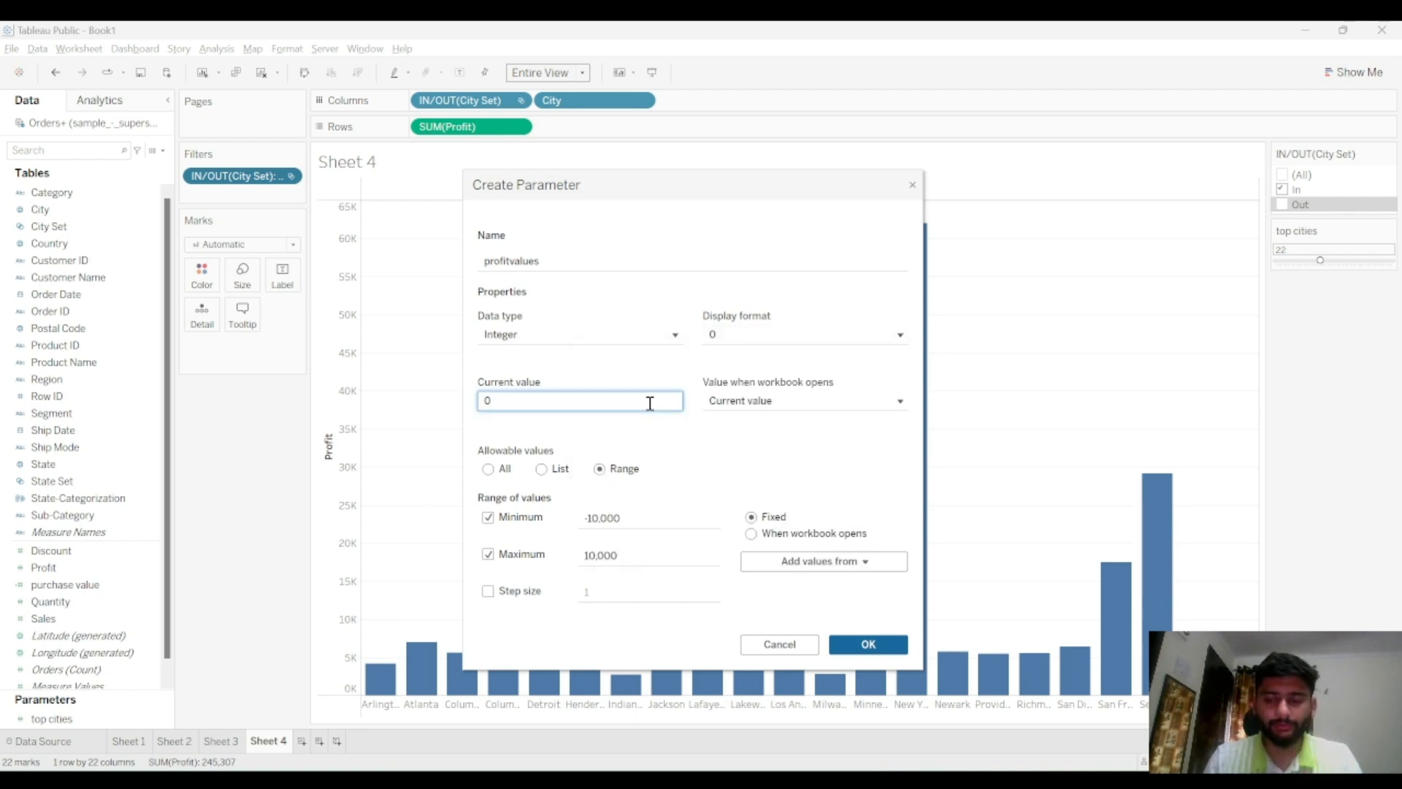
key("BackSpace")
type("1000")
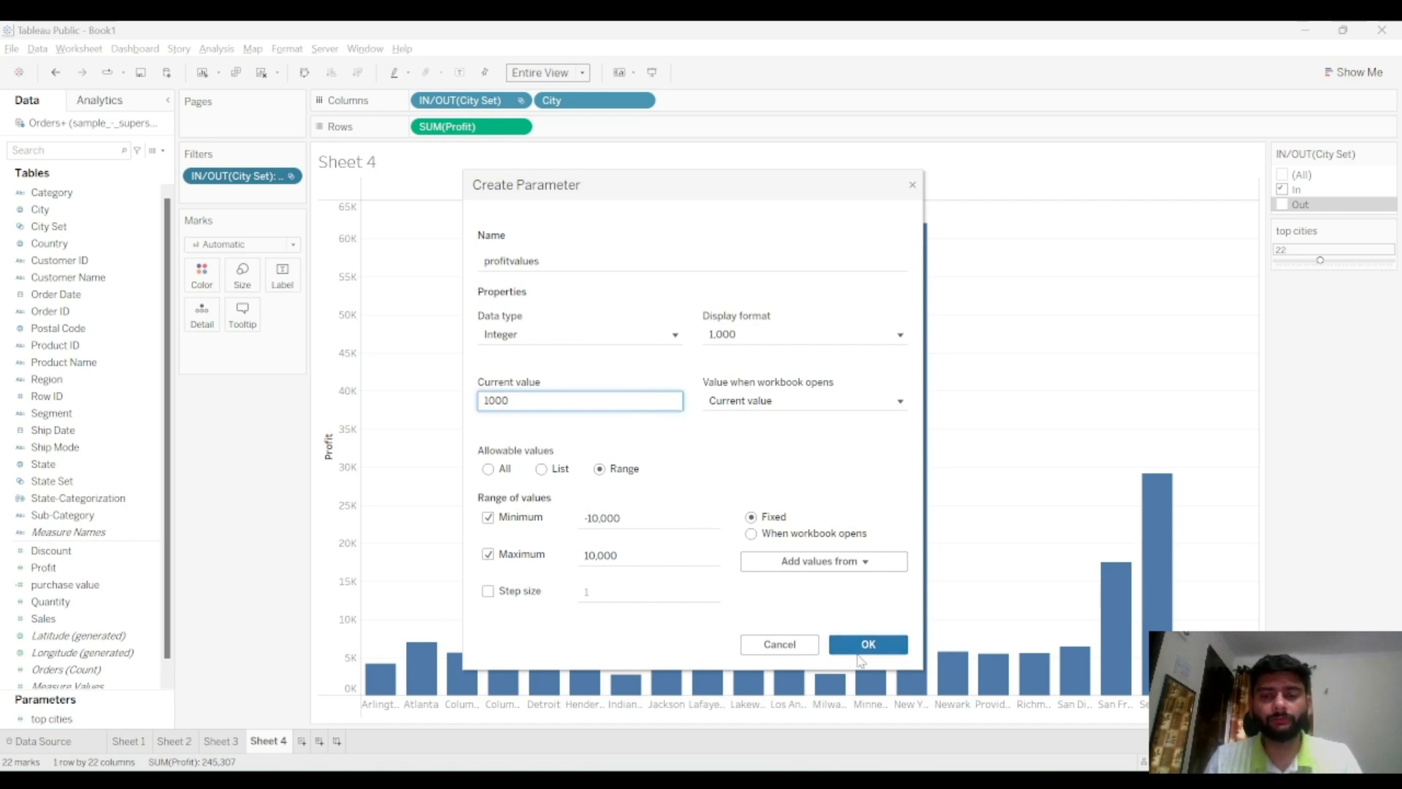
left_click(860, 652)
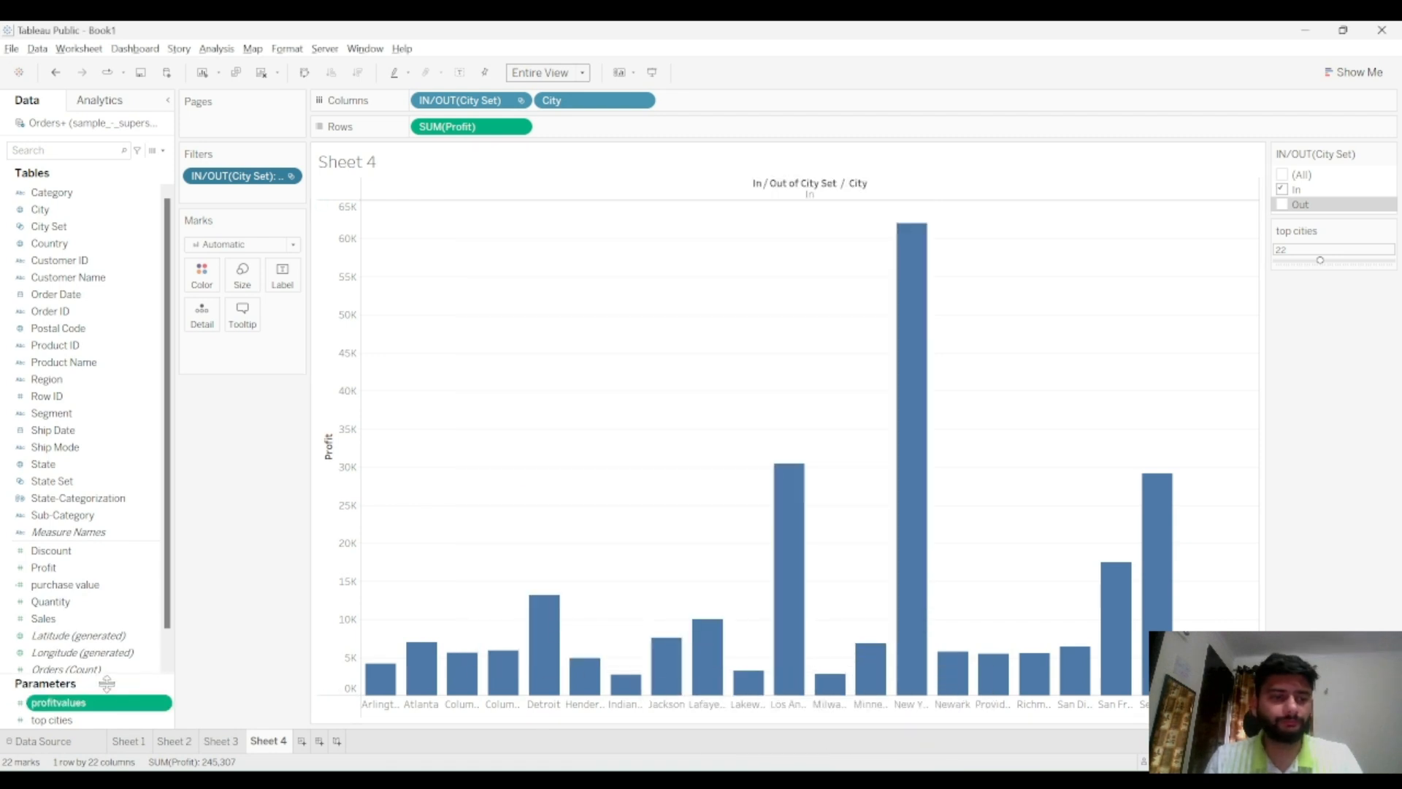
Show the profitvalues parameter control on Sheet 4
left_click(165, 704)
left_click(223, 467)
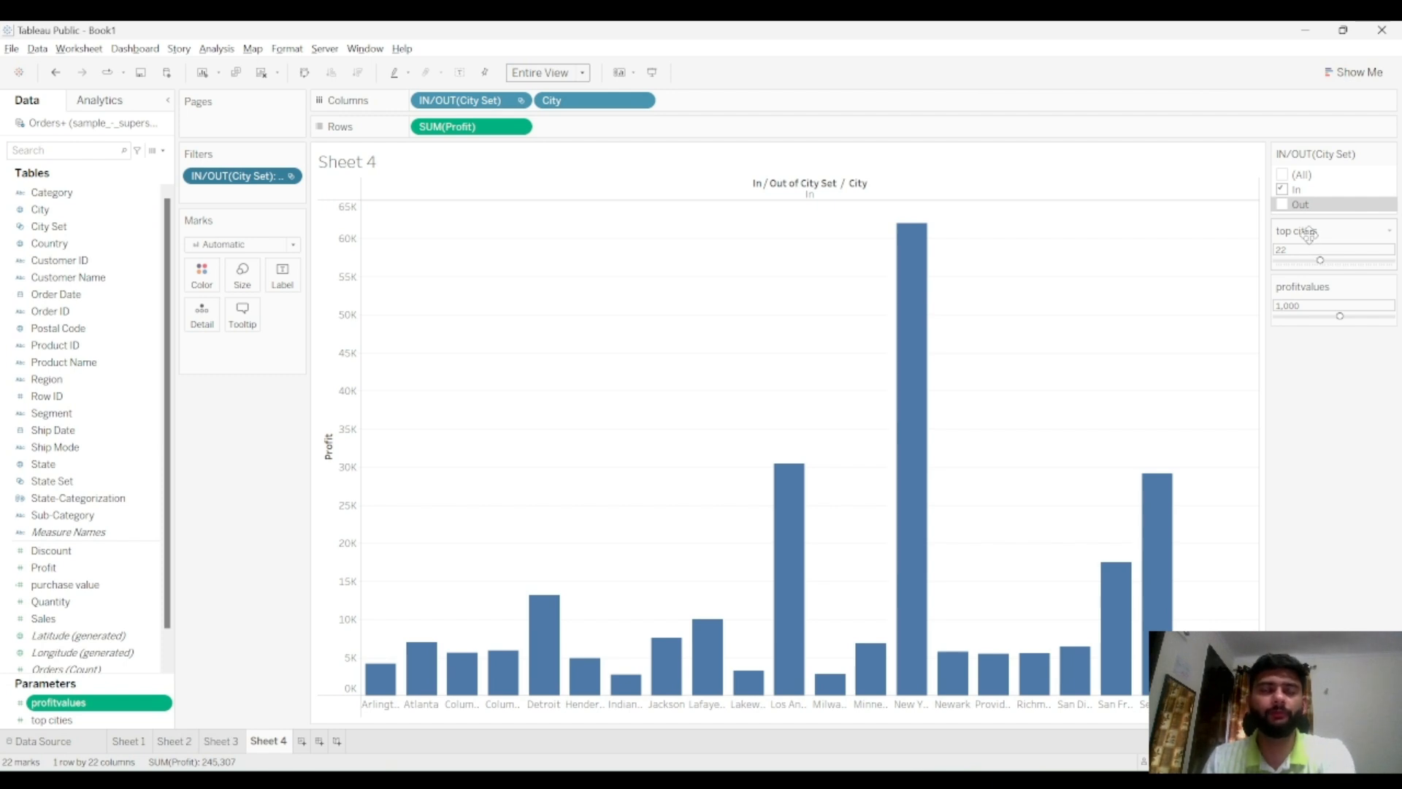
left_click(262, 76)
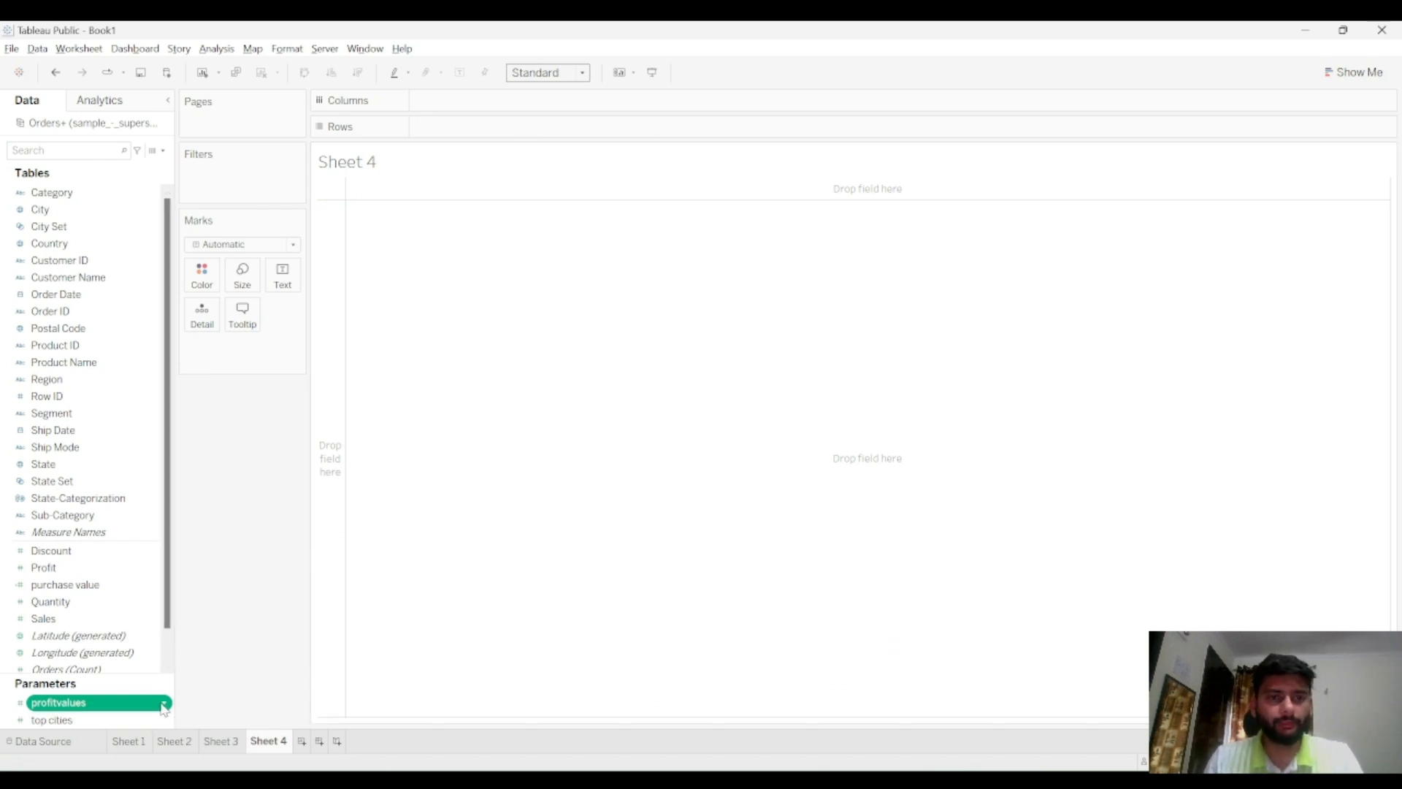
key("ctrl+z")
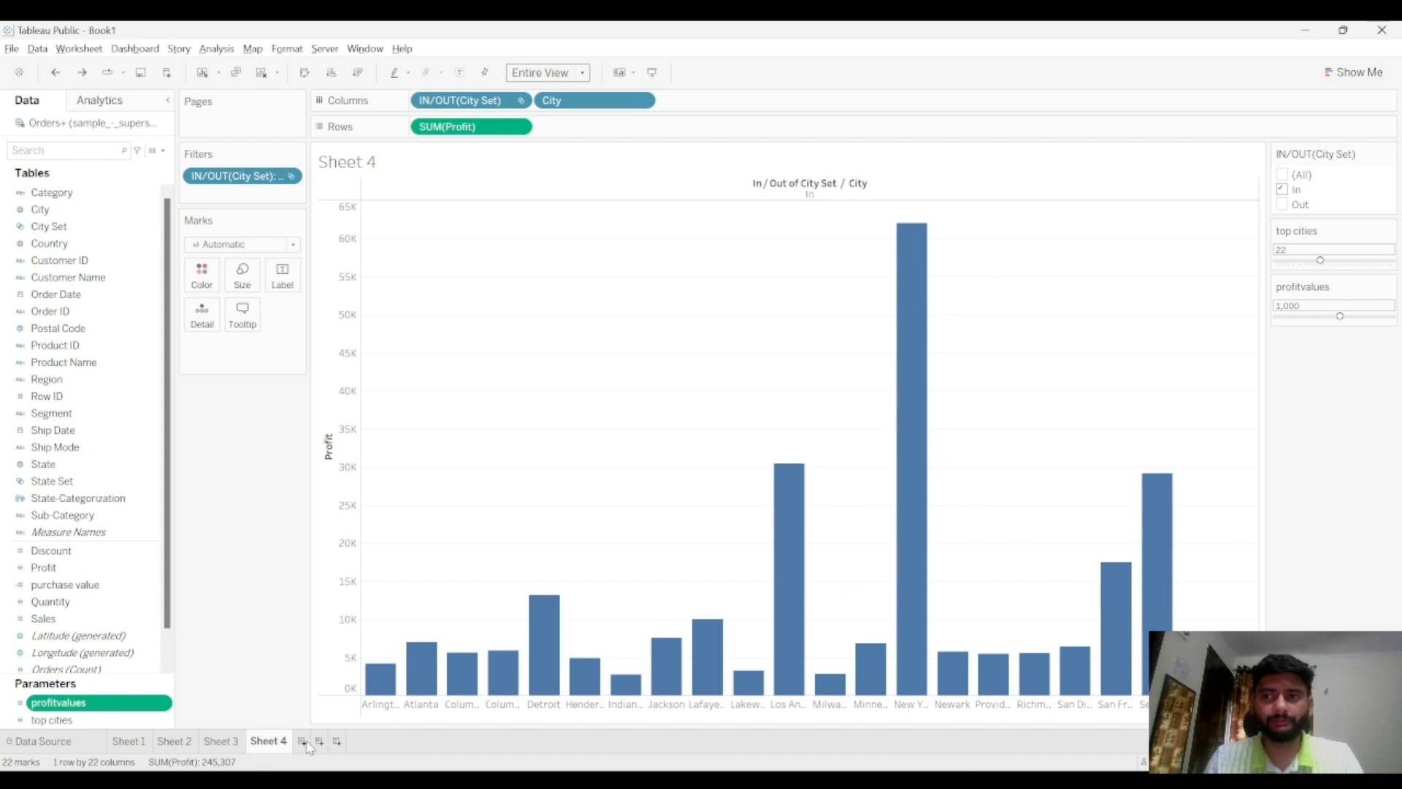
left_click(168, 705)
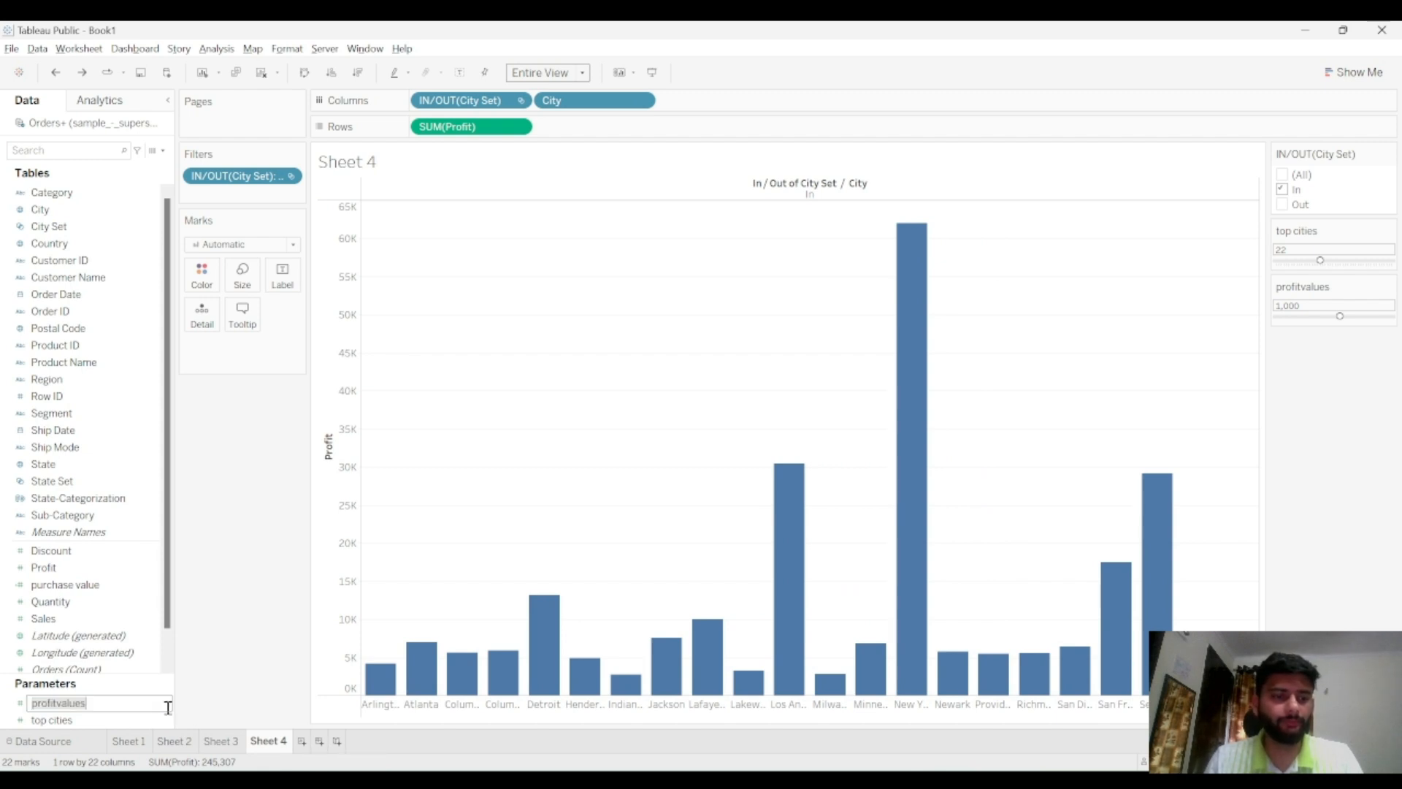
key("Return")
Hide the profitvalues parameter control on Sheet 4 again
right_click(167, 705)
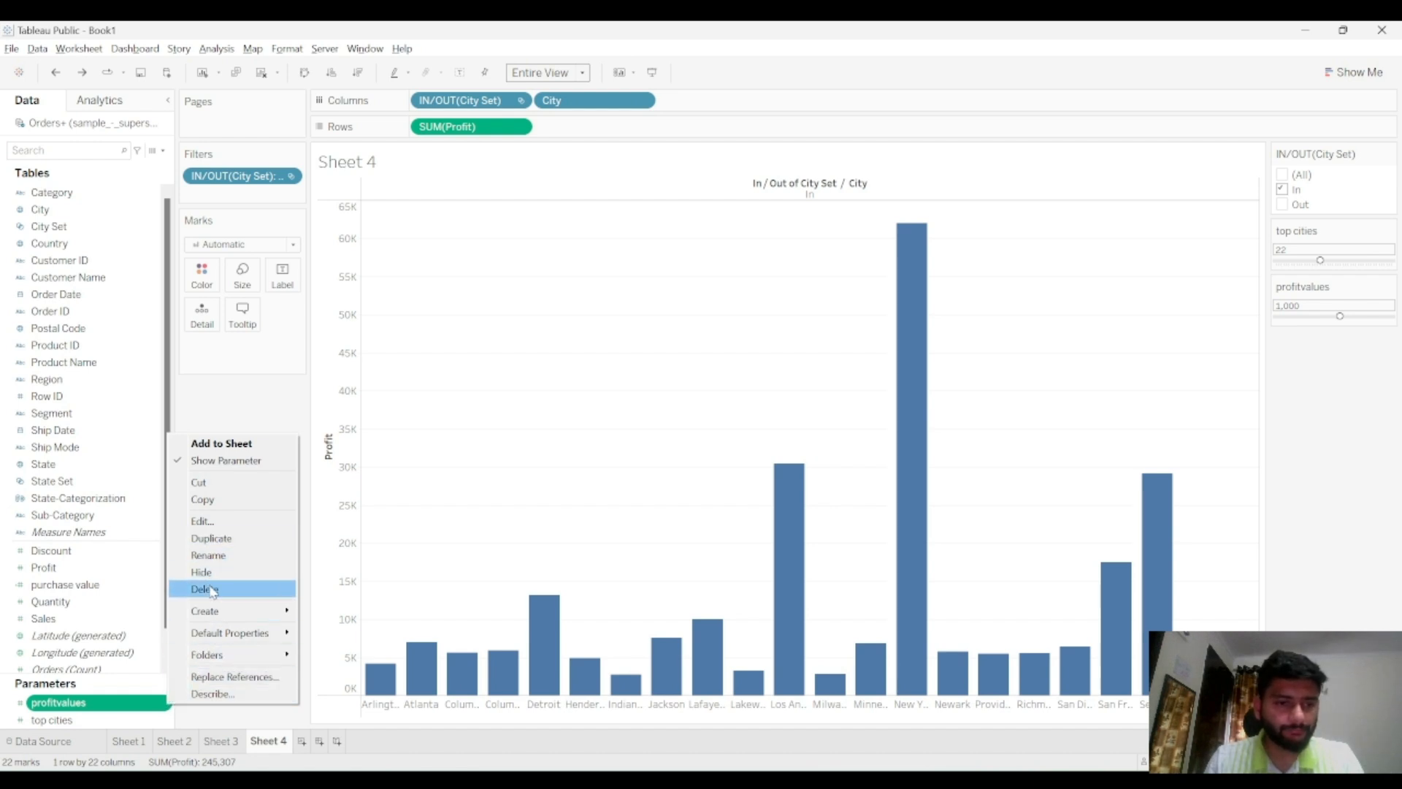
left_click(220, 461)
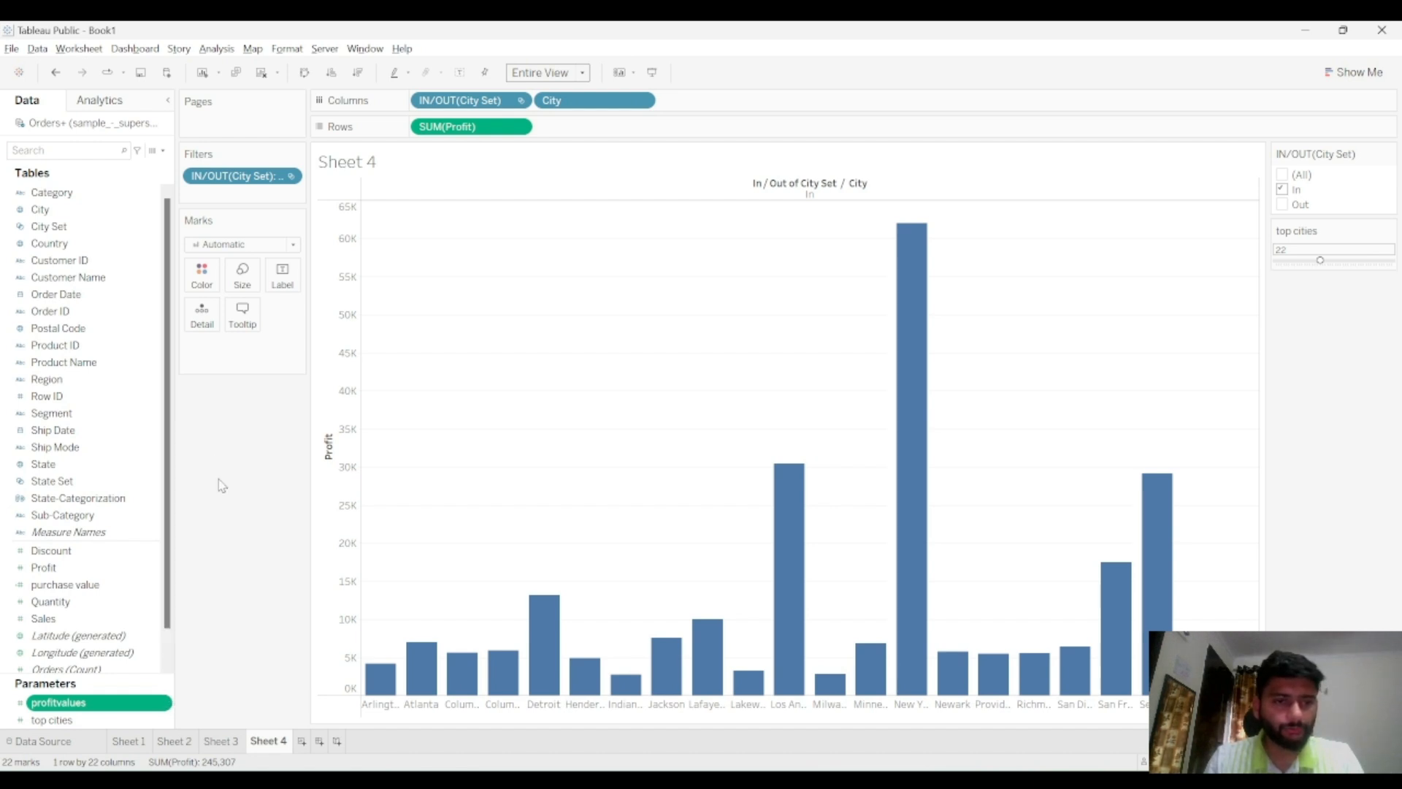
Add a new worksheet and show the profitvalues parameter control on it
left_click(301, 740)
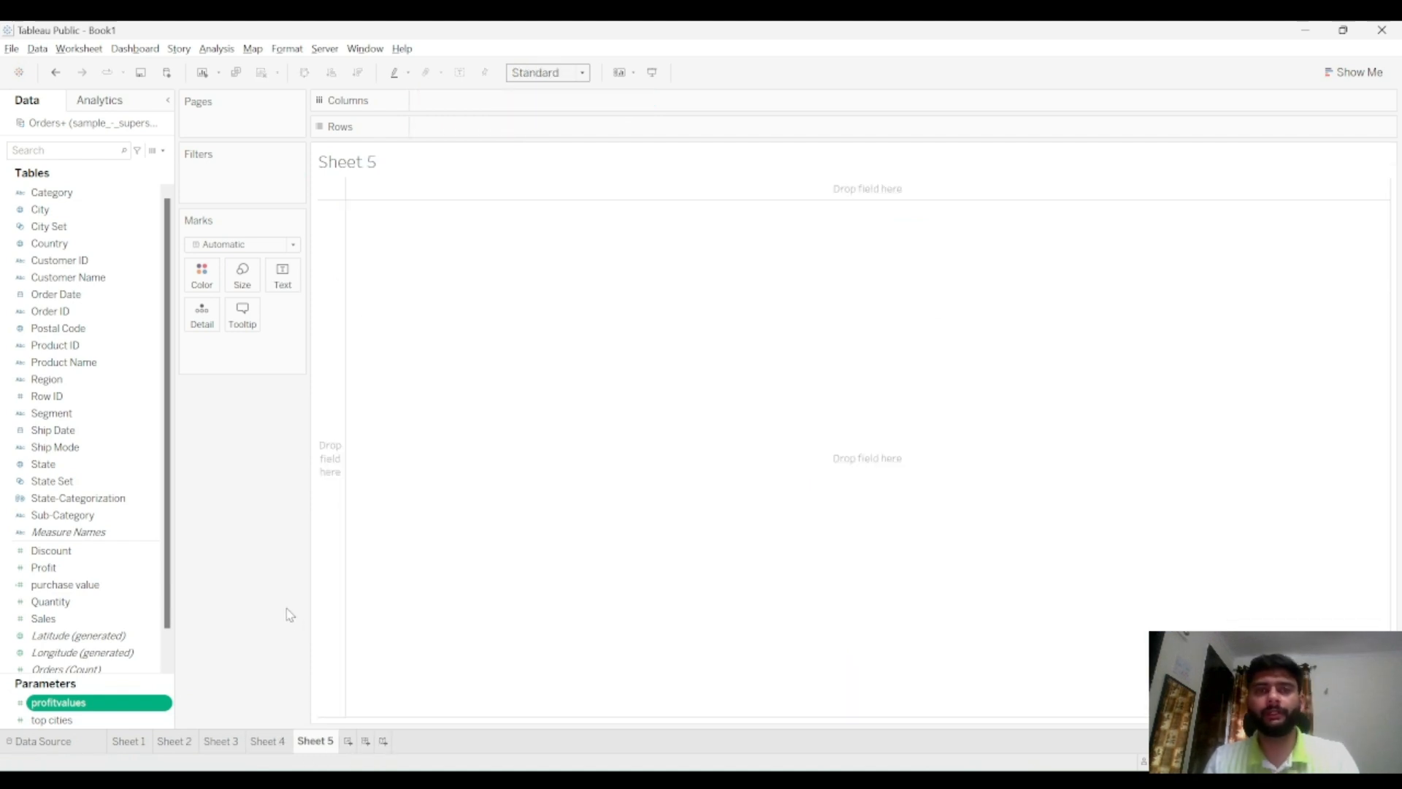
right_click(163, 703)
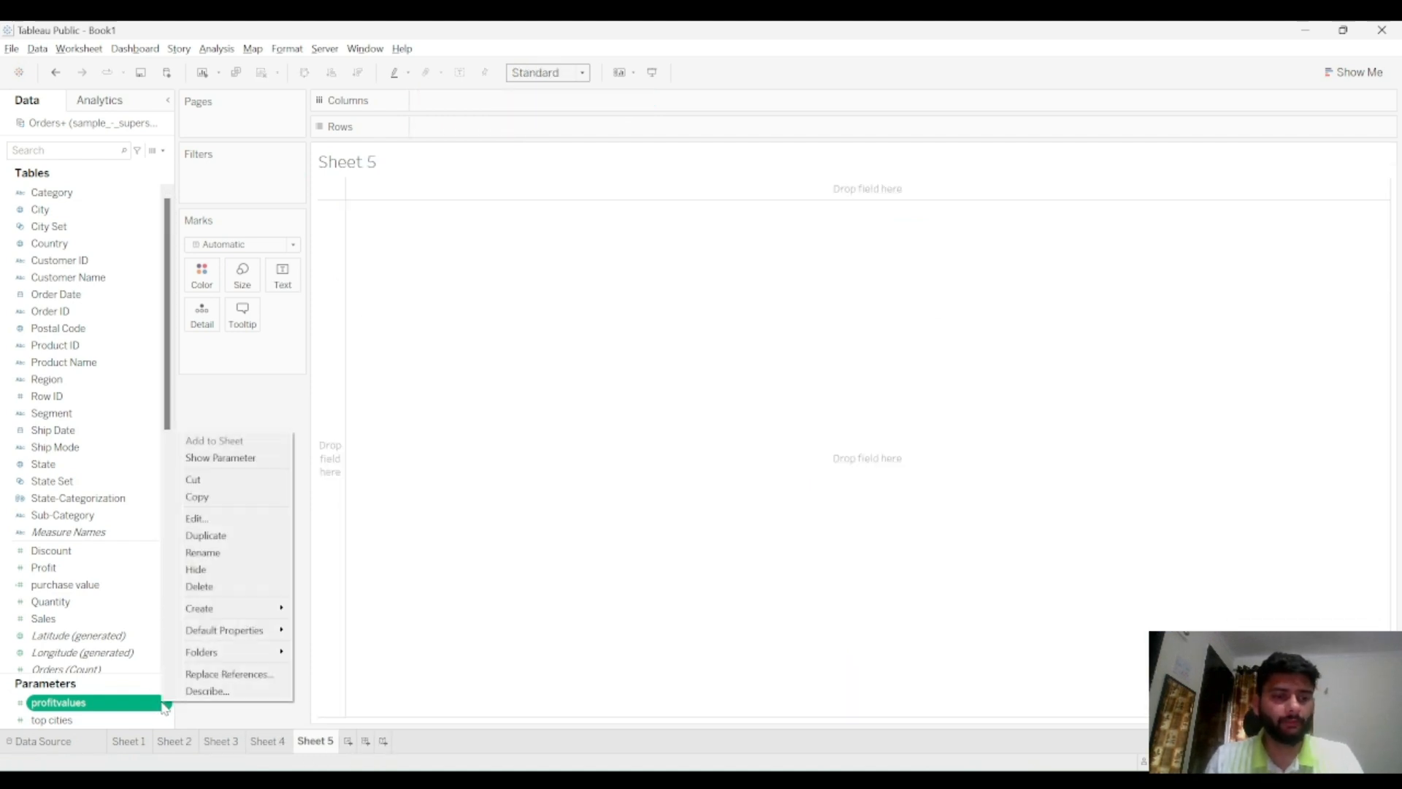
left_click(215, 457)
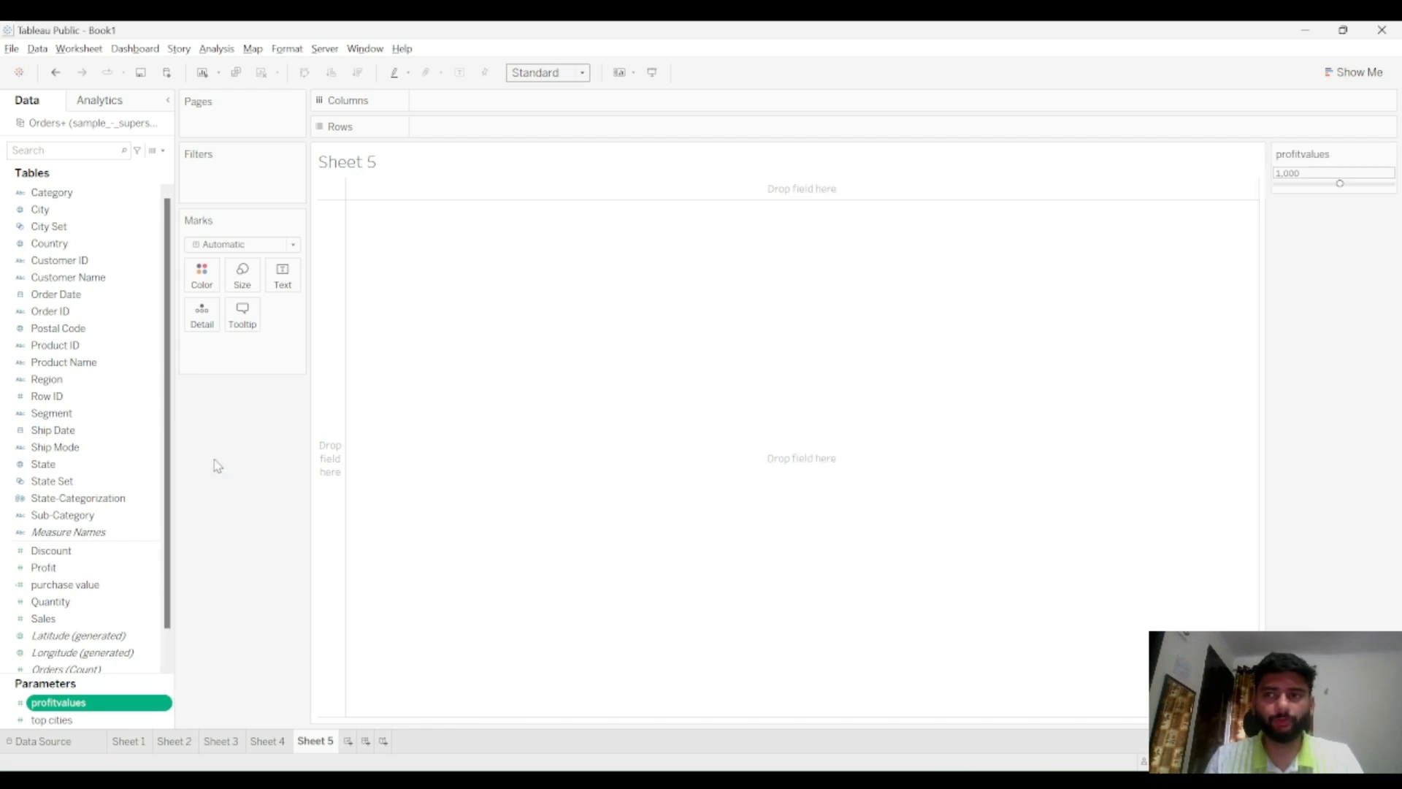
Move the profitvalues slider to about -3,928 and chart SUM(Profit) per City with cities across the columns
mouse_move(1305, 184)
left_mouse_down()
mouse_move(1346, 189)
mouse_move(1292, 183)
mouse_move(1311, 183)
left_mouse_up()
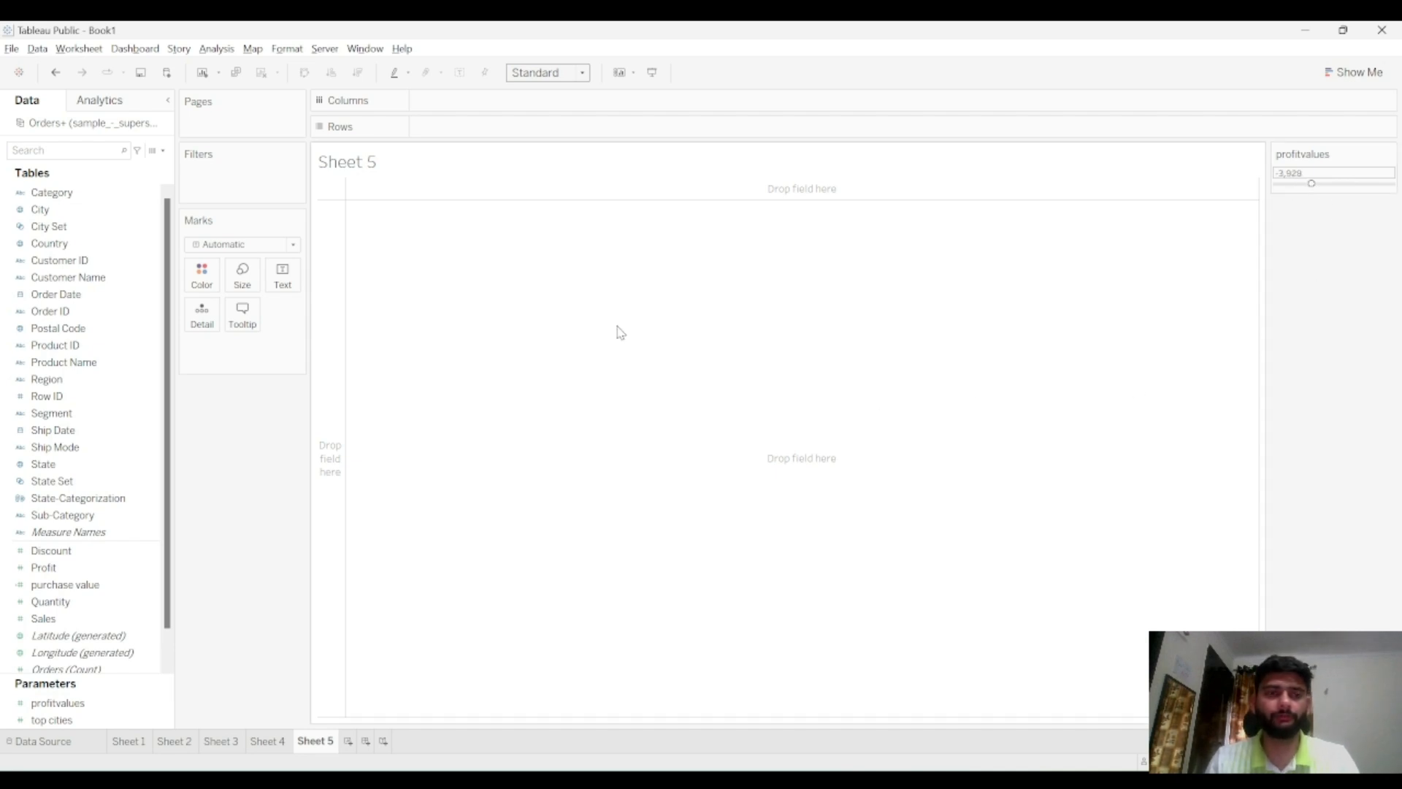
left_click(139, 212)
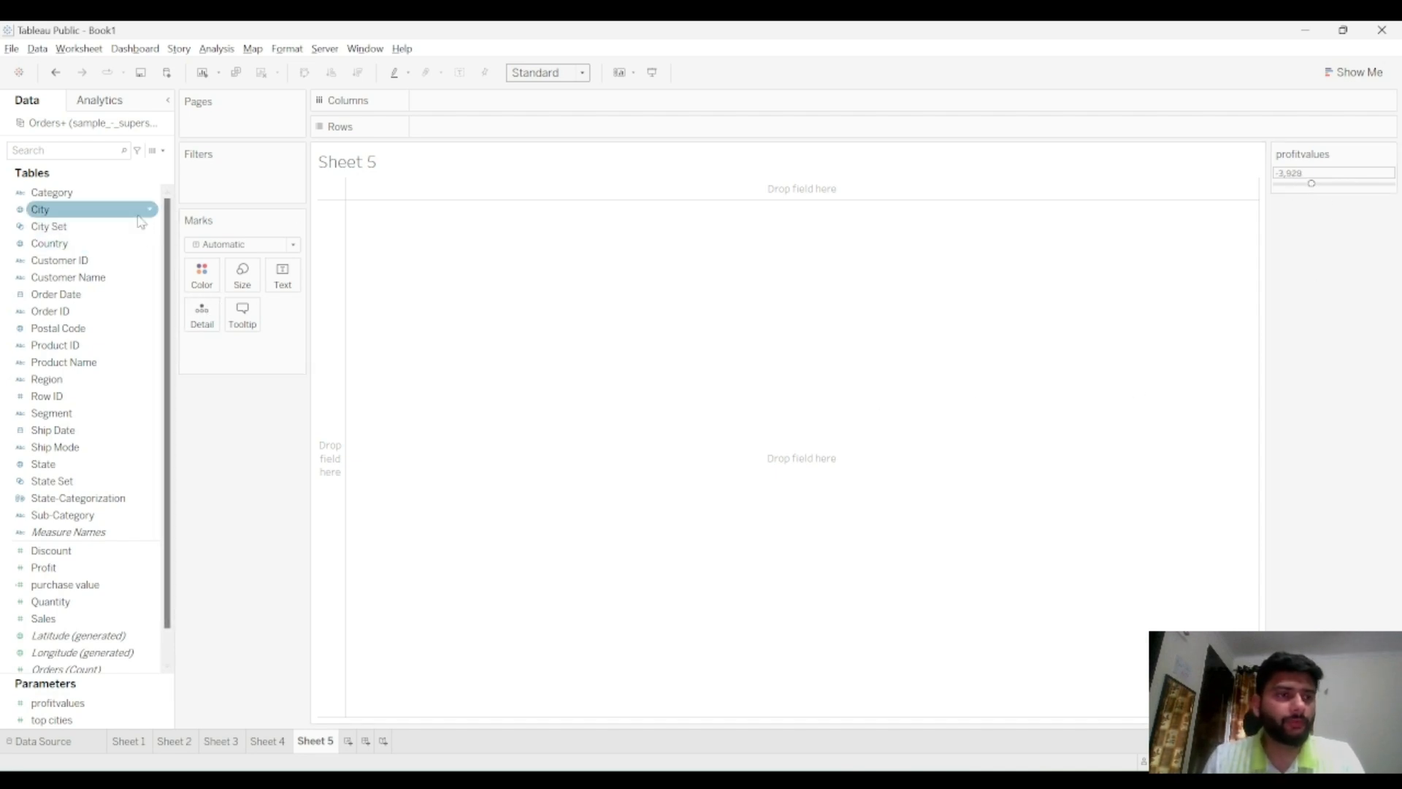
left_click_drag(150, 214, 526, 132)
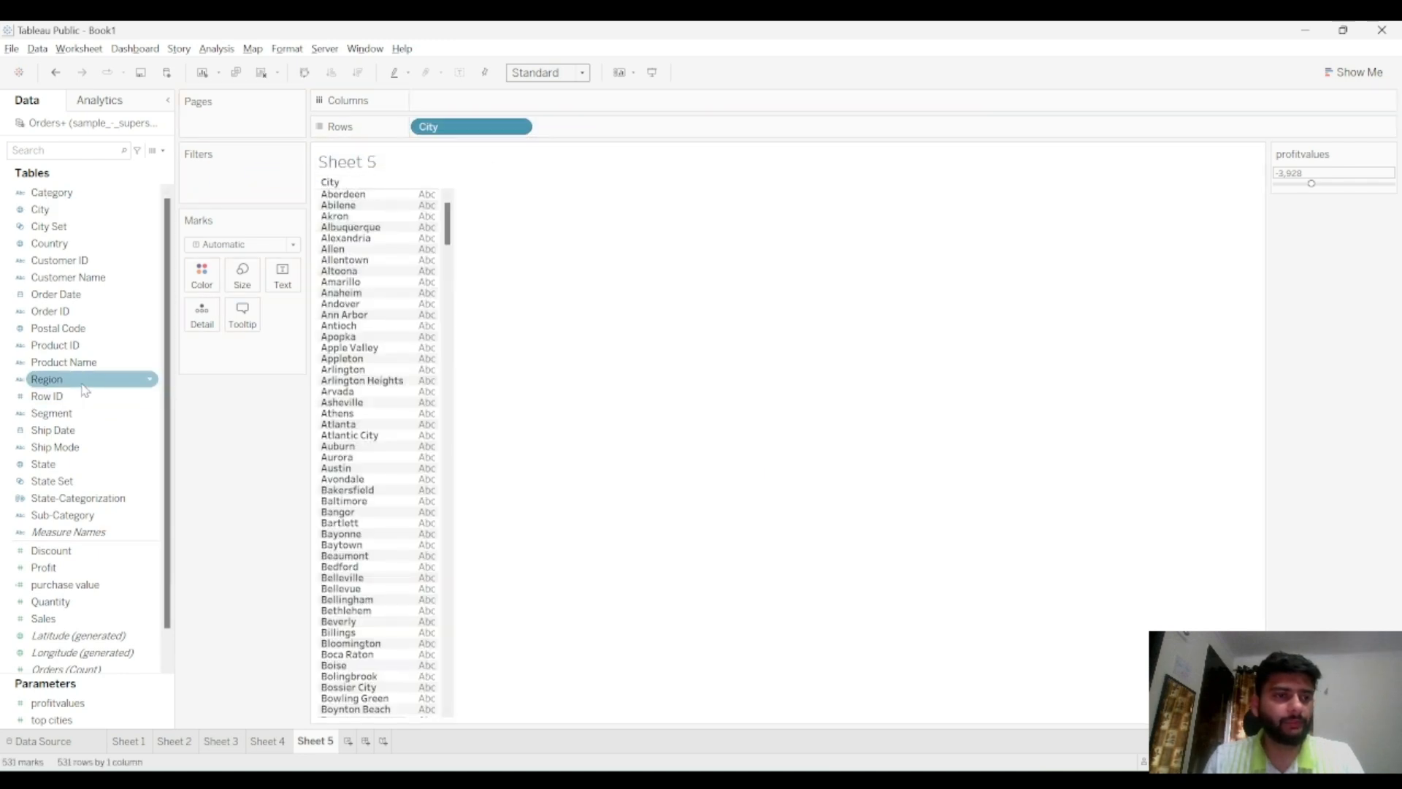
left_click_drag(109, 568, 497, 101)
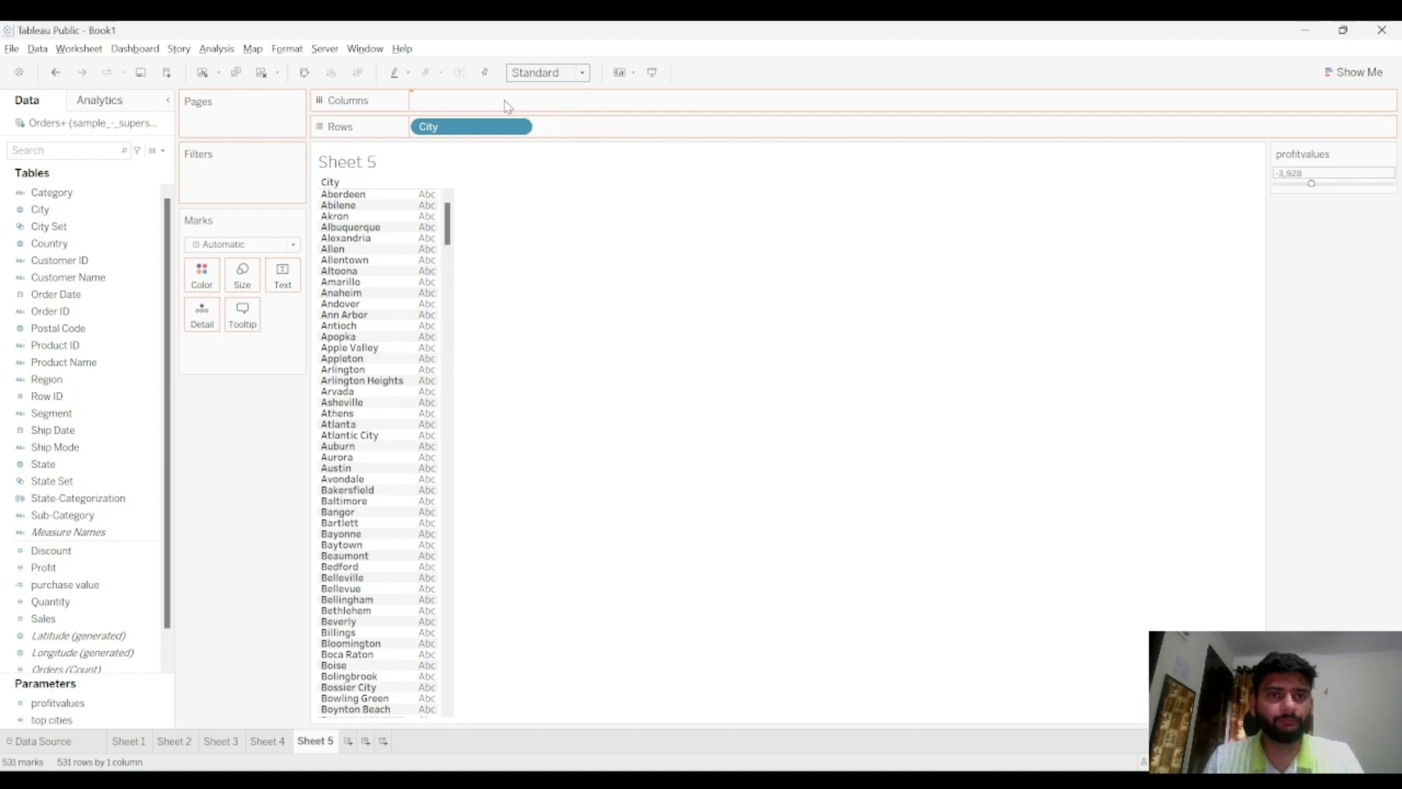
left_click(304, 72)
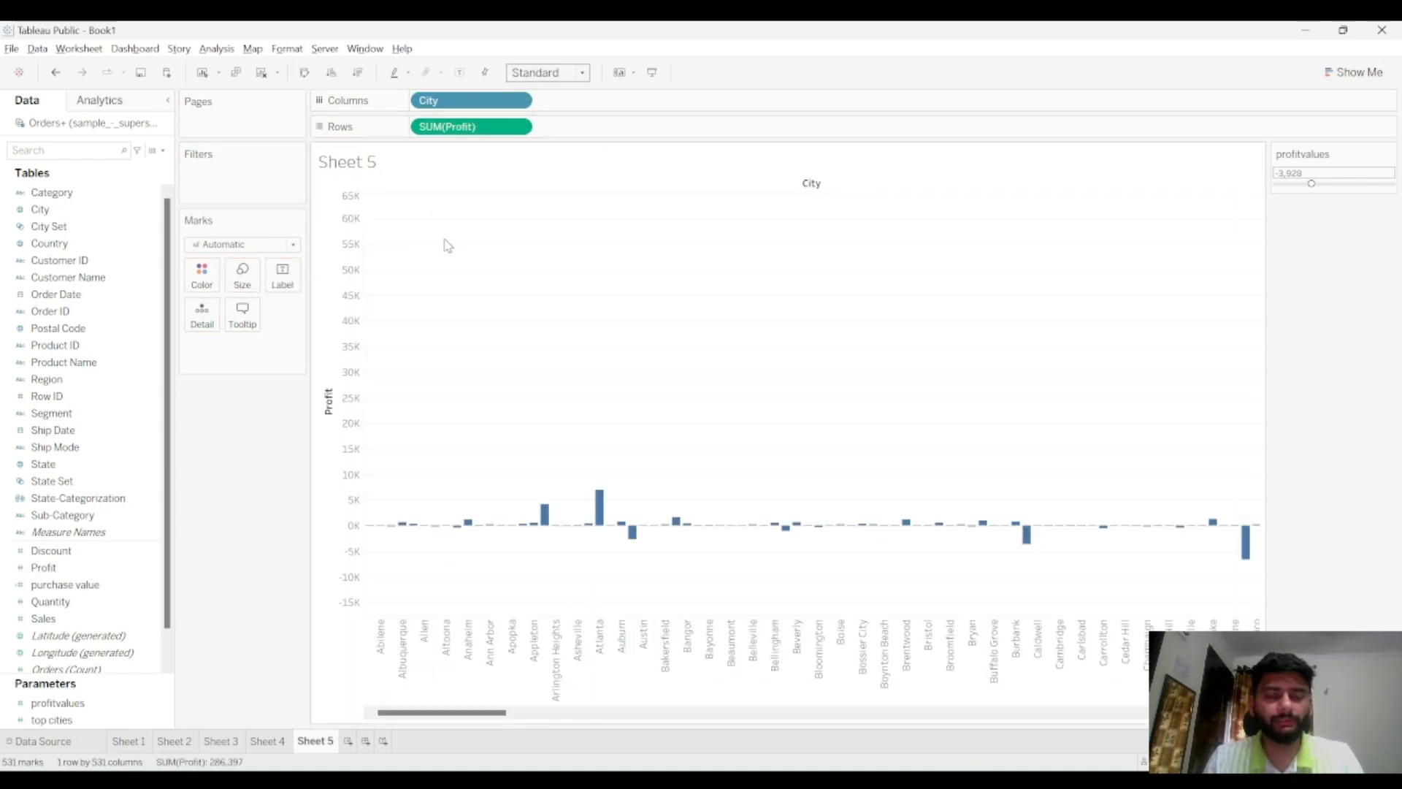
Fit the chart to the entire view and set profitvalues to about 3,937
left_click(566, 73)
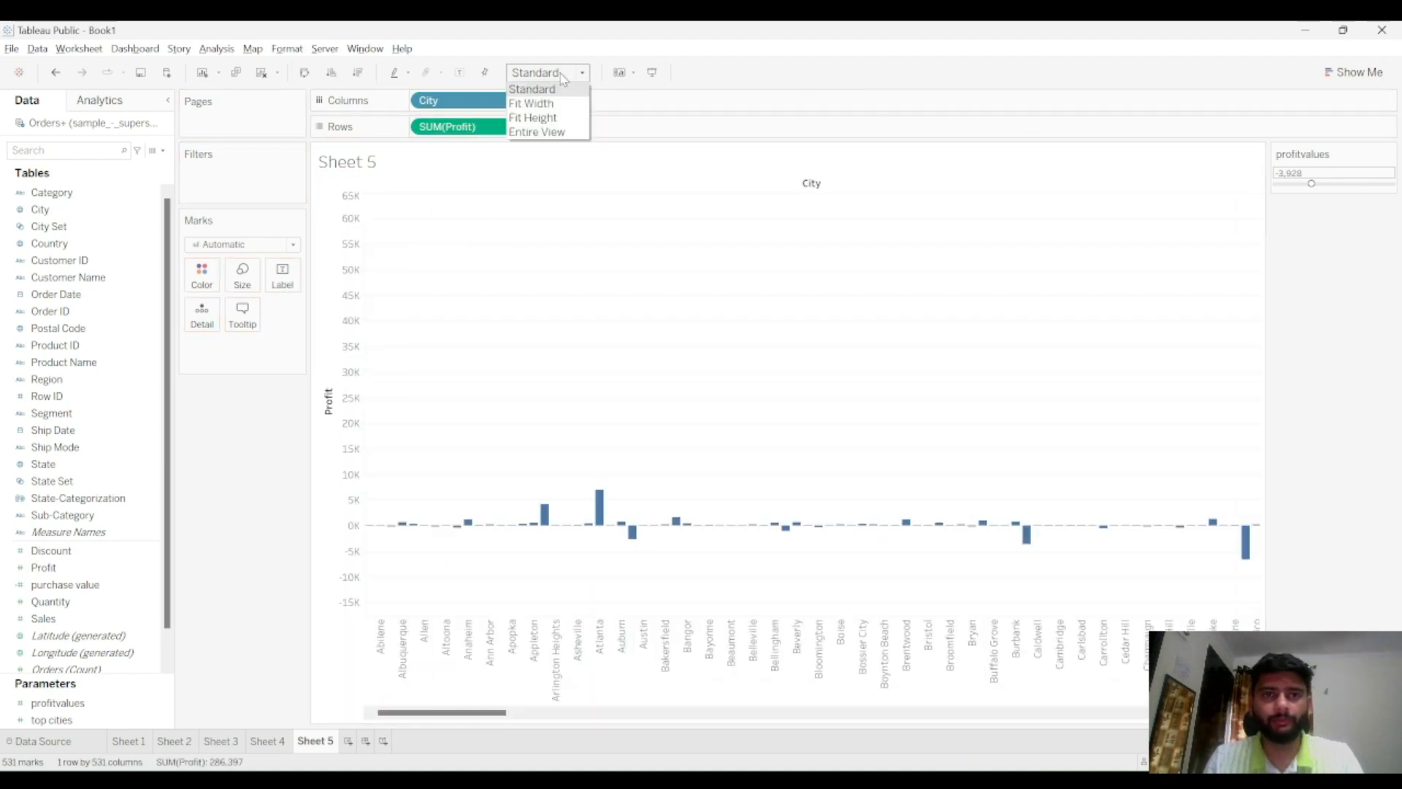
left_click(557, 136)
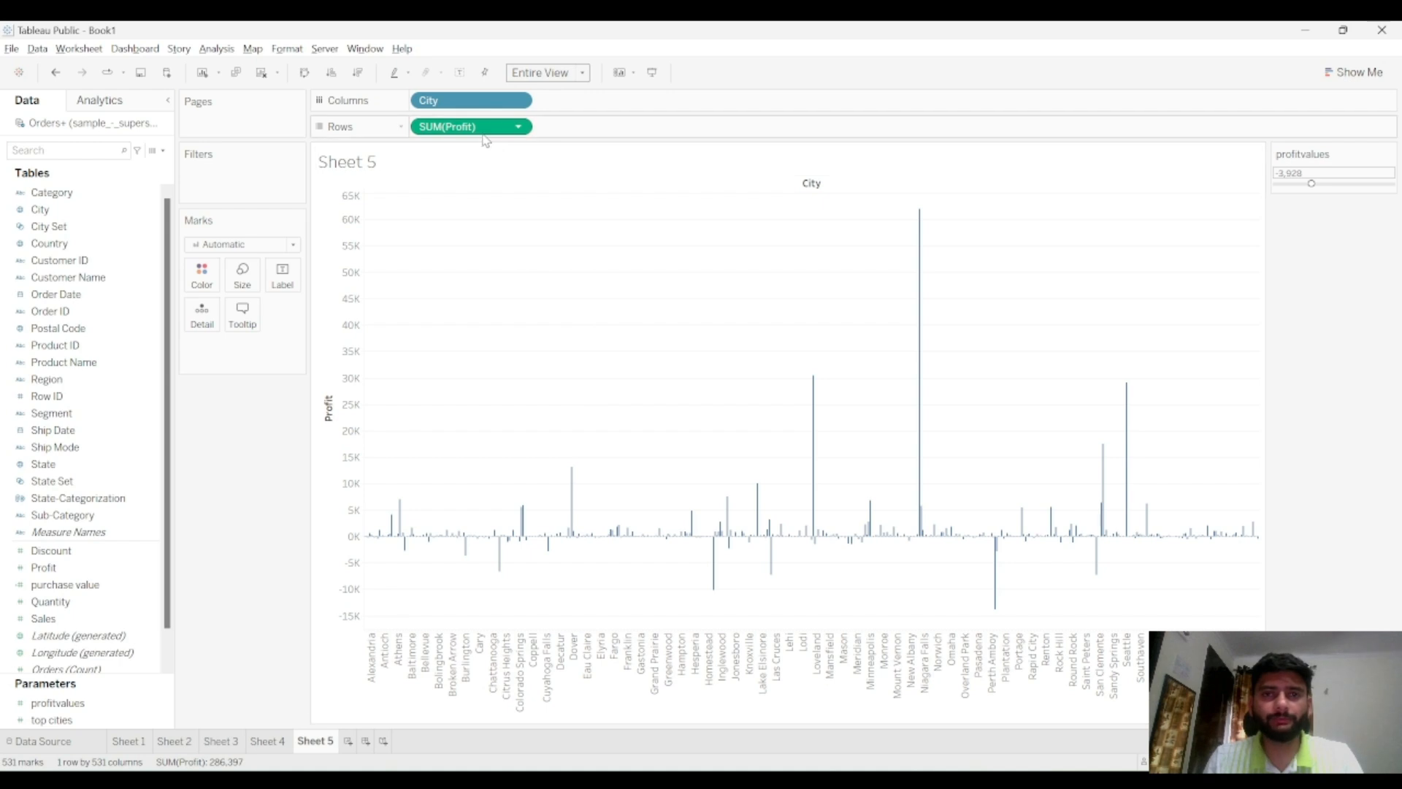
left_click_drag(1300, 184, 1357, 184)
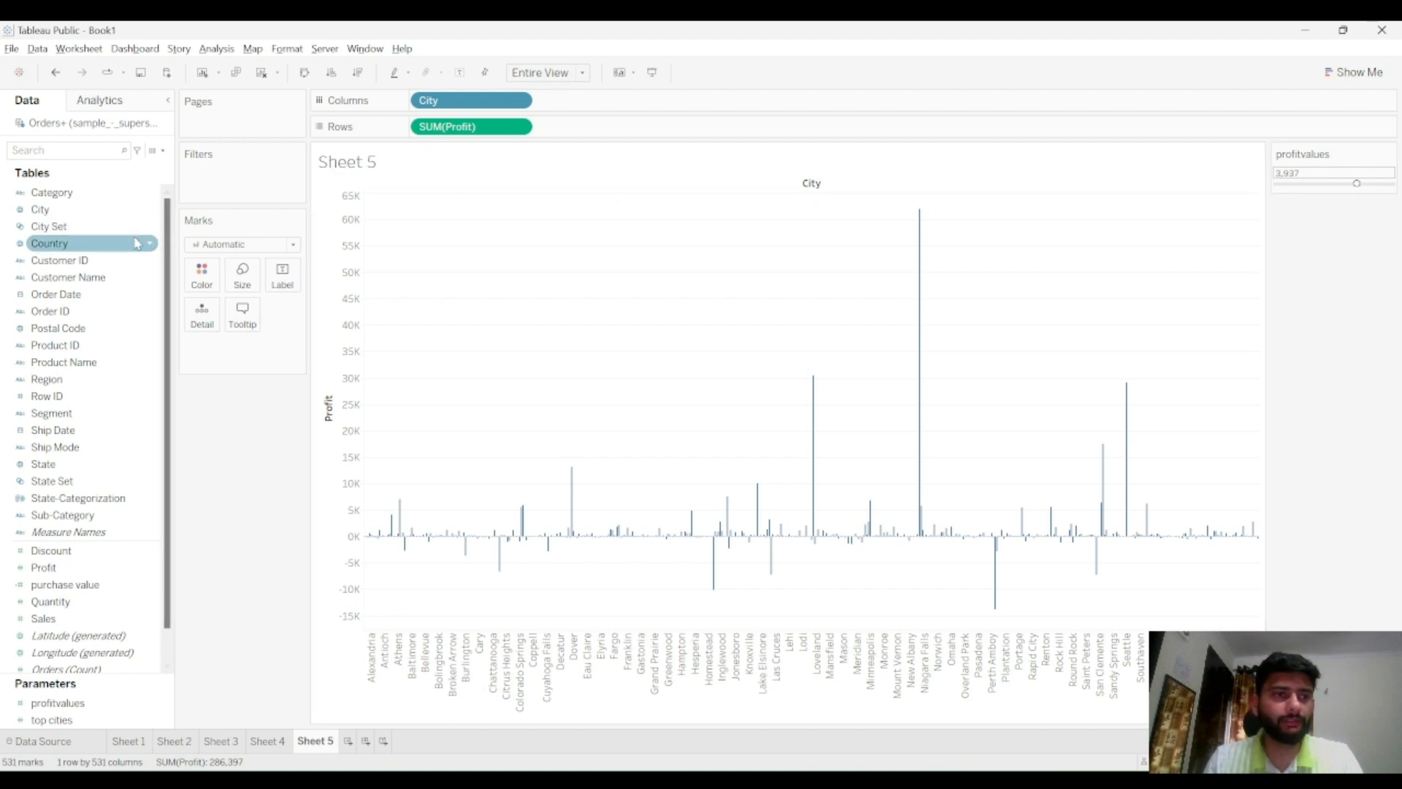
Create a set from the City field and name it City by profit
left_click(152, 212)
left_click(152, 211)
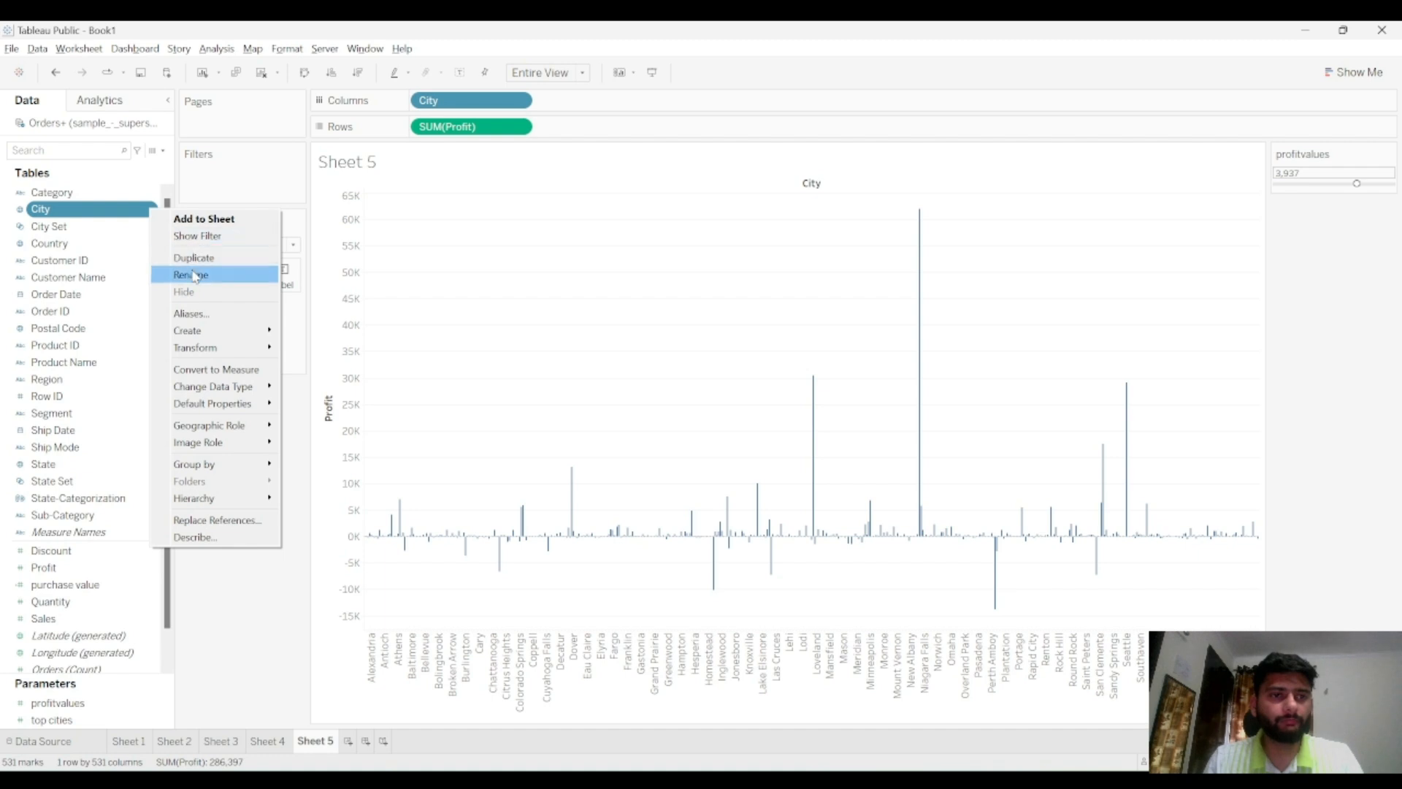
mouse_move(203, 333)
left_click(321, 365)
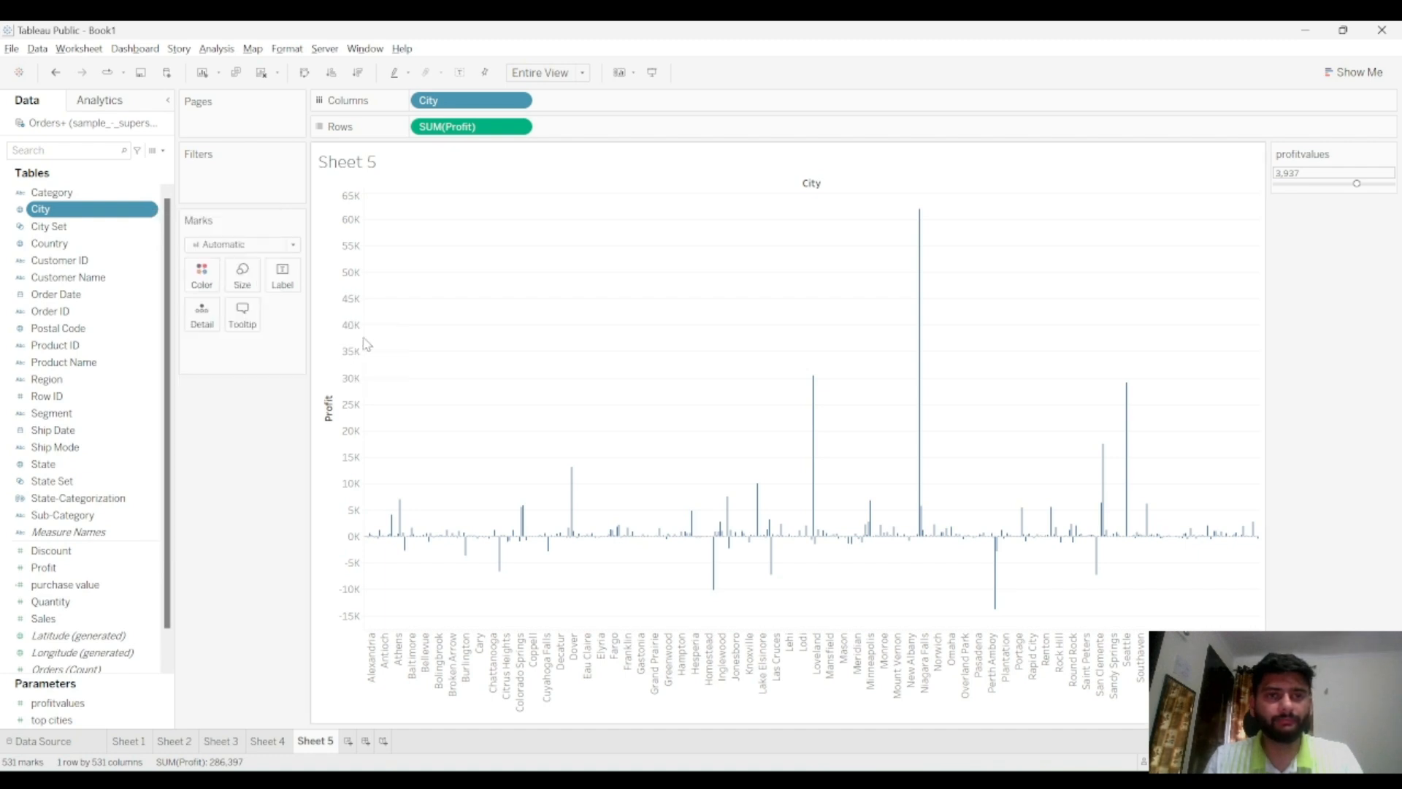
key("ctrl+a")
key("BackSpace")
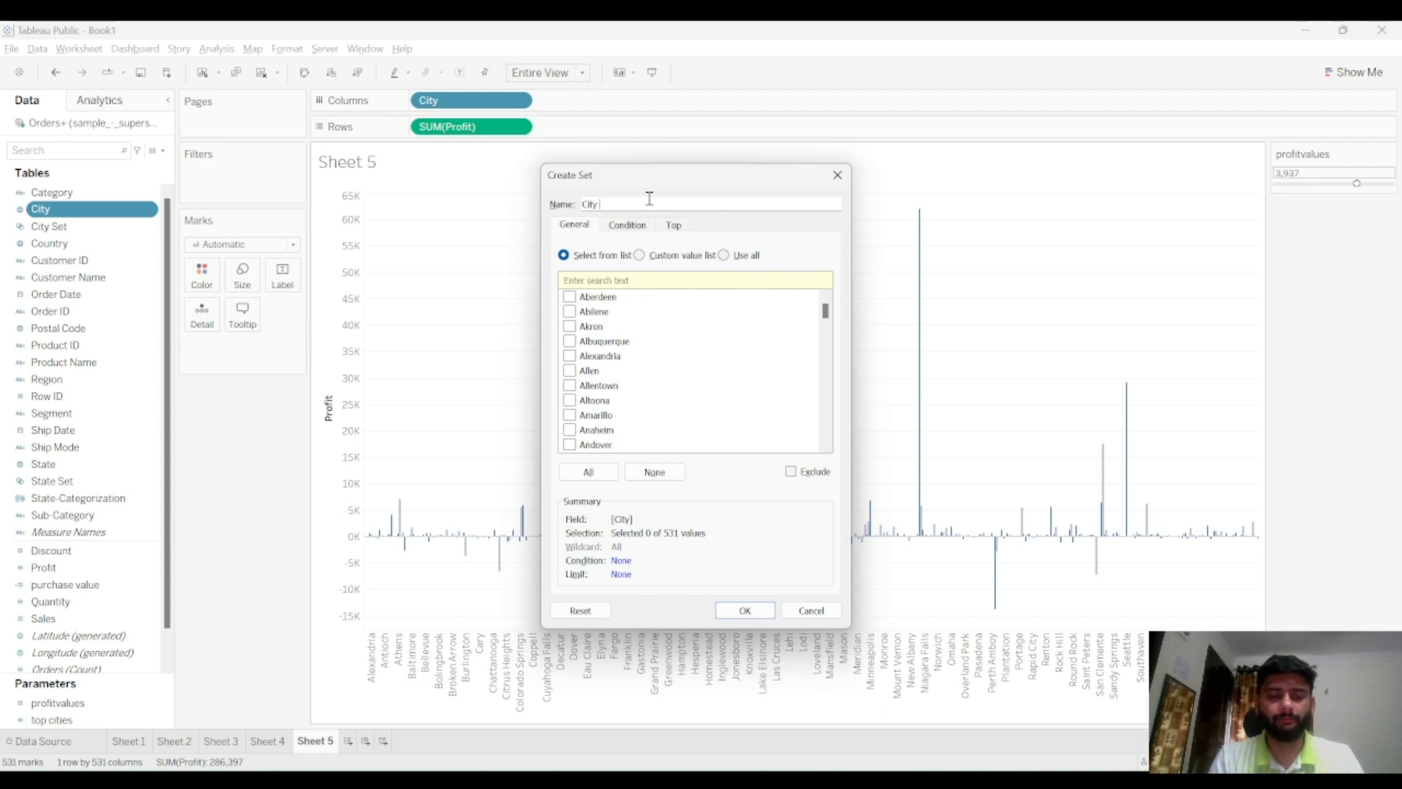
type("City by profit")
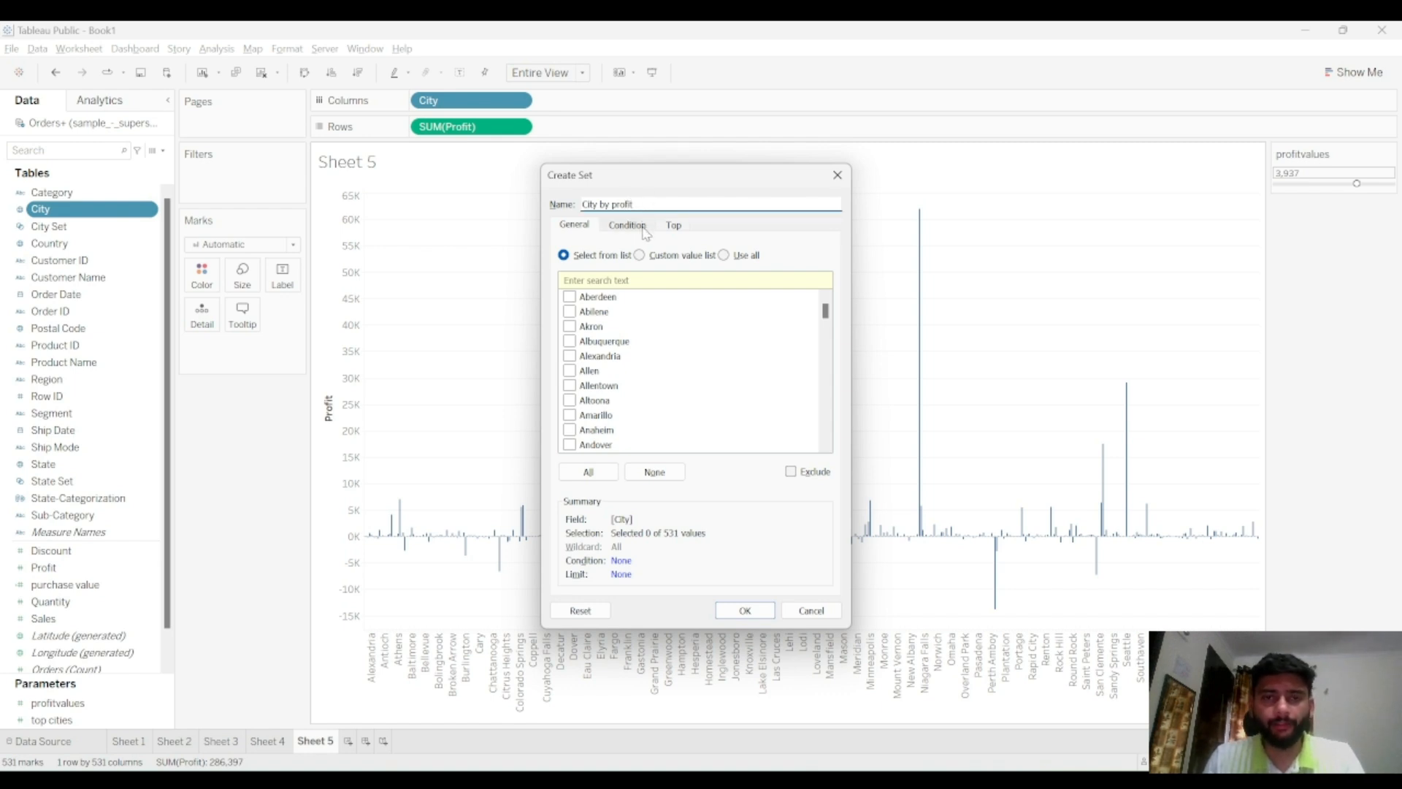
Define the set's condition by formula as SUM([Profit])>=[profitvalues] and confirm the set
left_click(644, 229)
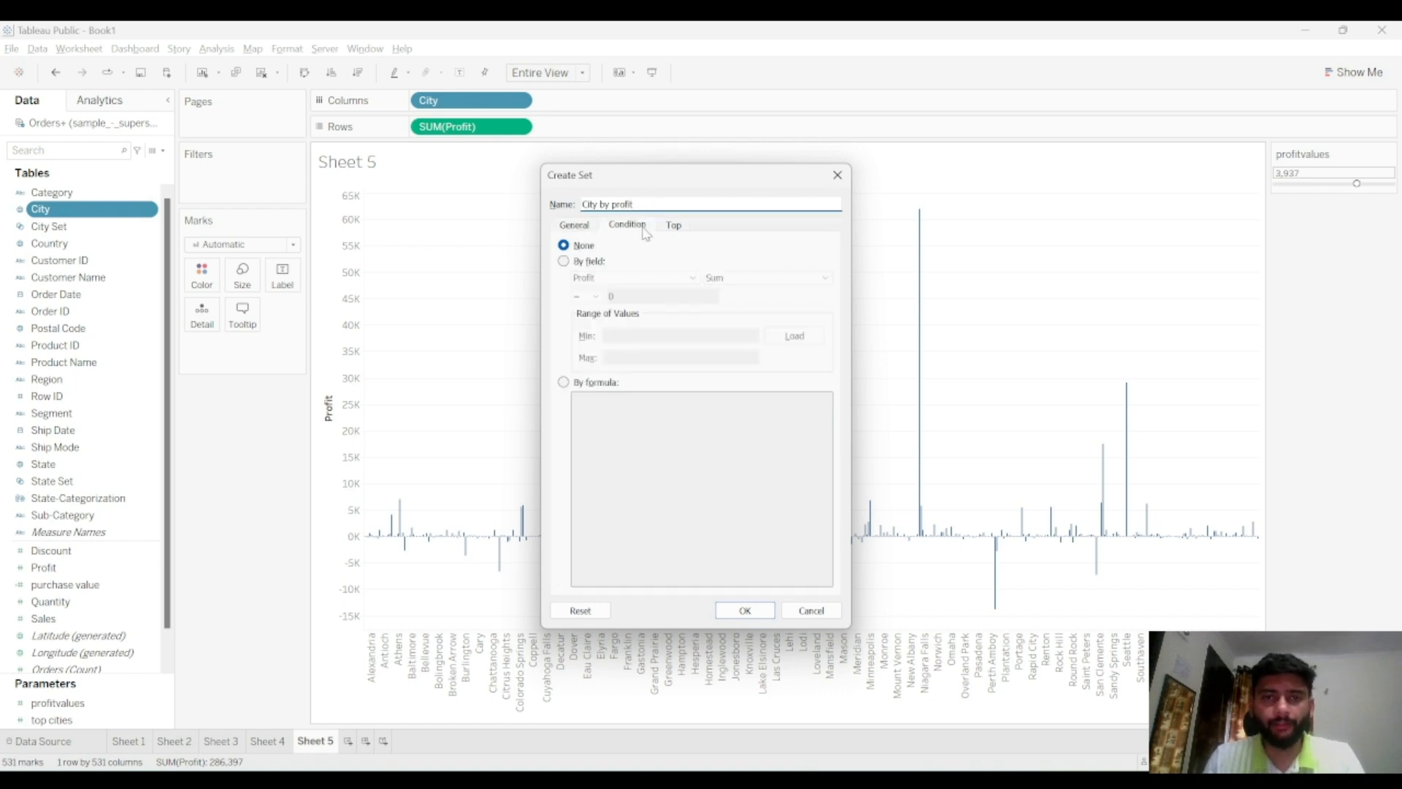
left_click(596, 384)
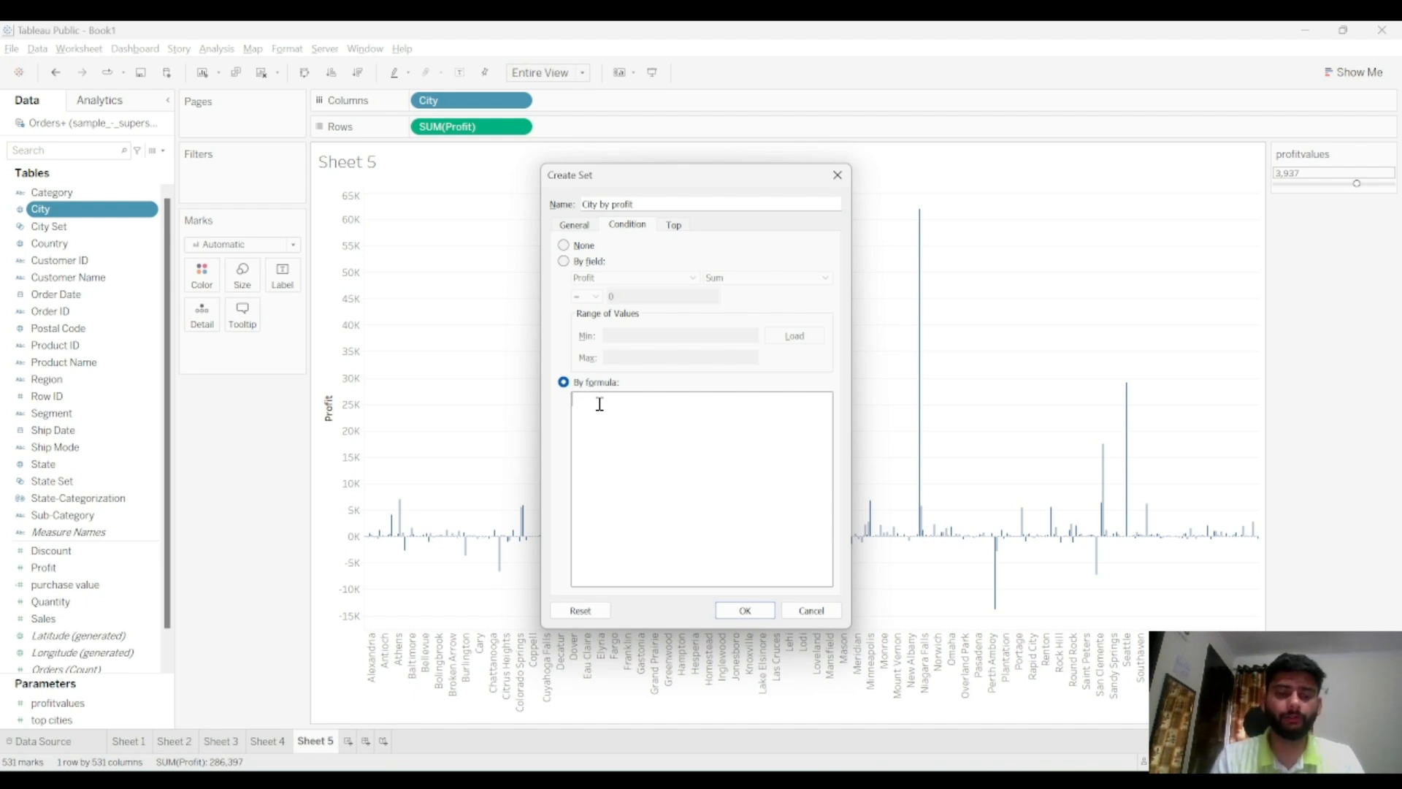
type("profi")
key("Return")
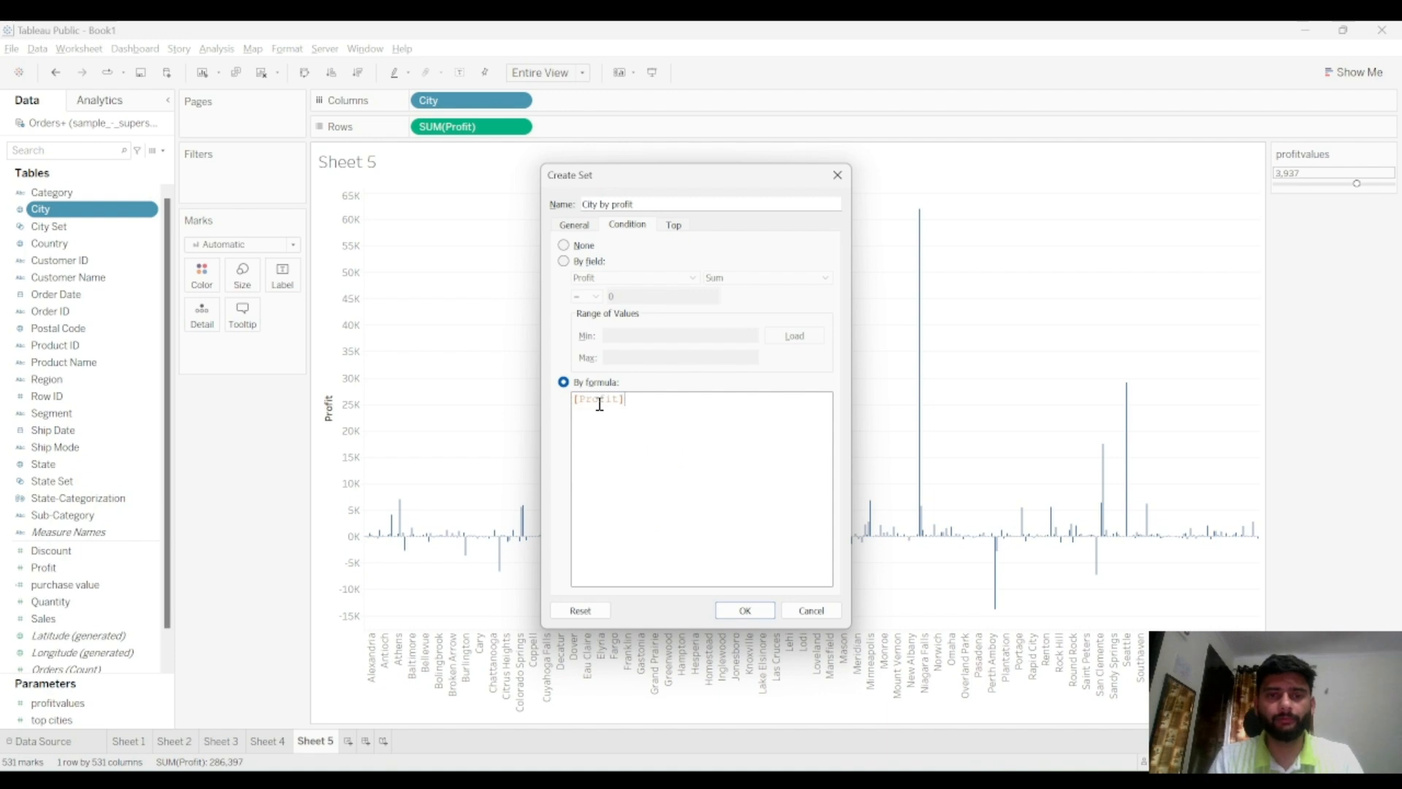
key("BackSpace")
key("BackSpace")
key("BackSpace")
key("BackSpace")
key("BackSpace")
key("BackSpace")
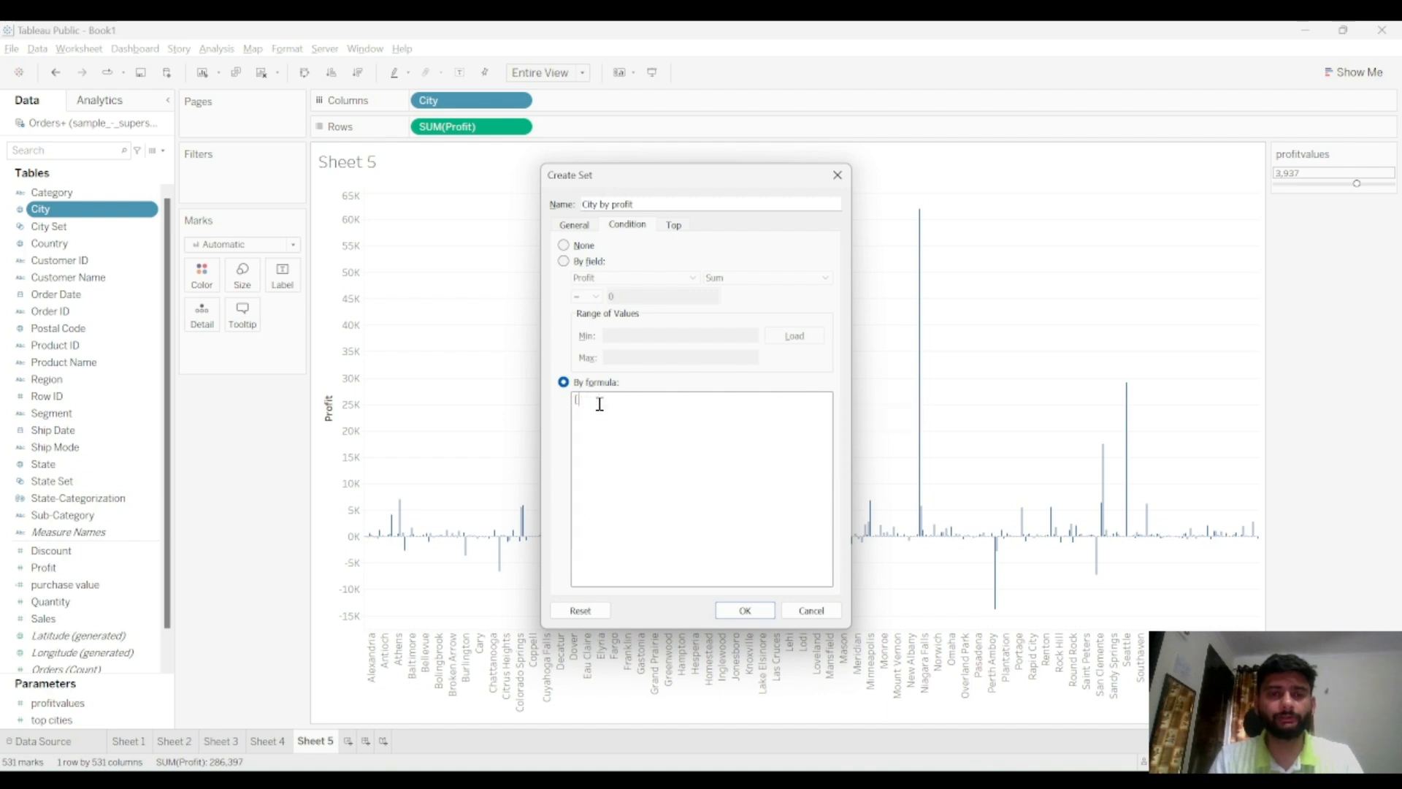
type("sum")
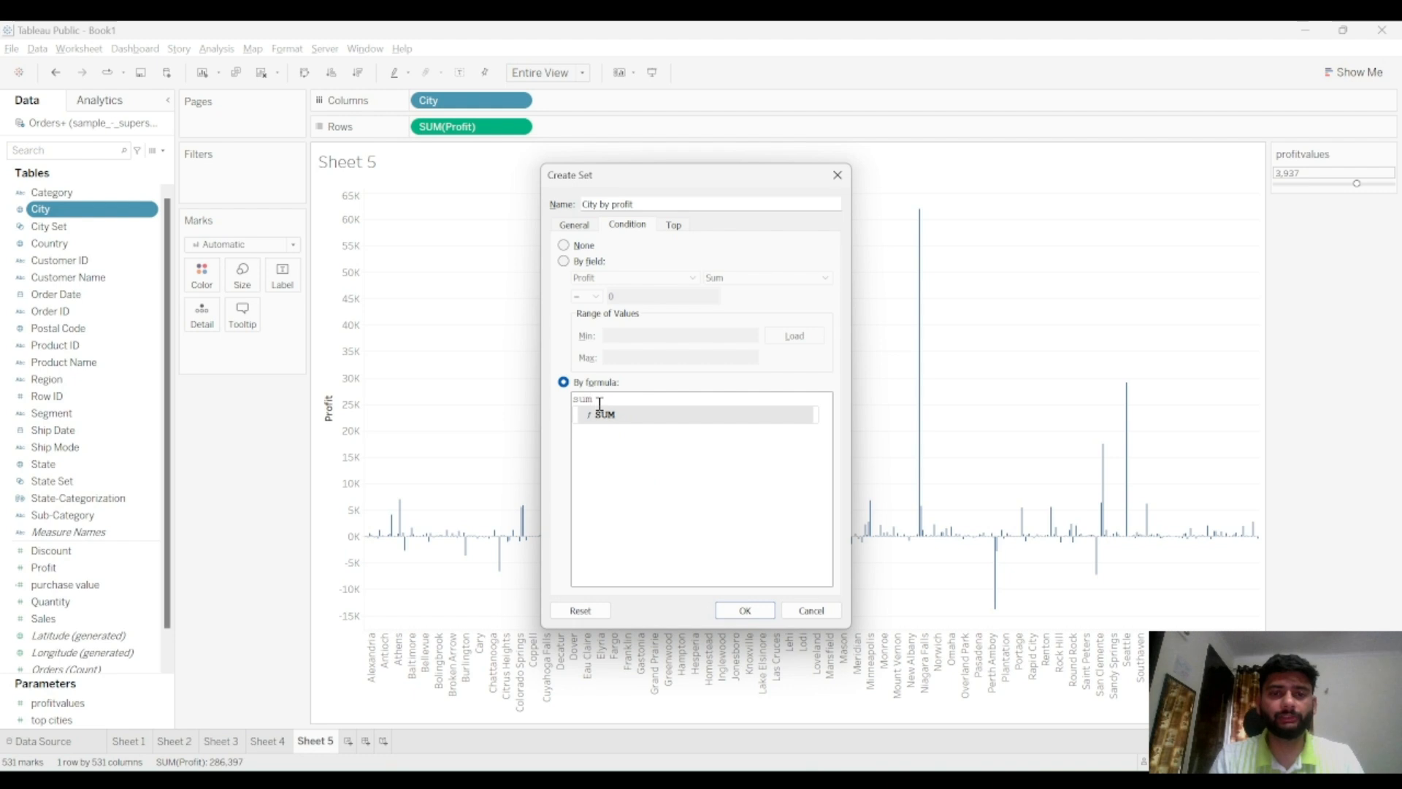
key("Return")
type("profi")
key("Return")
type(">")
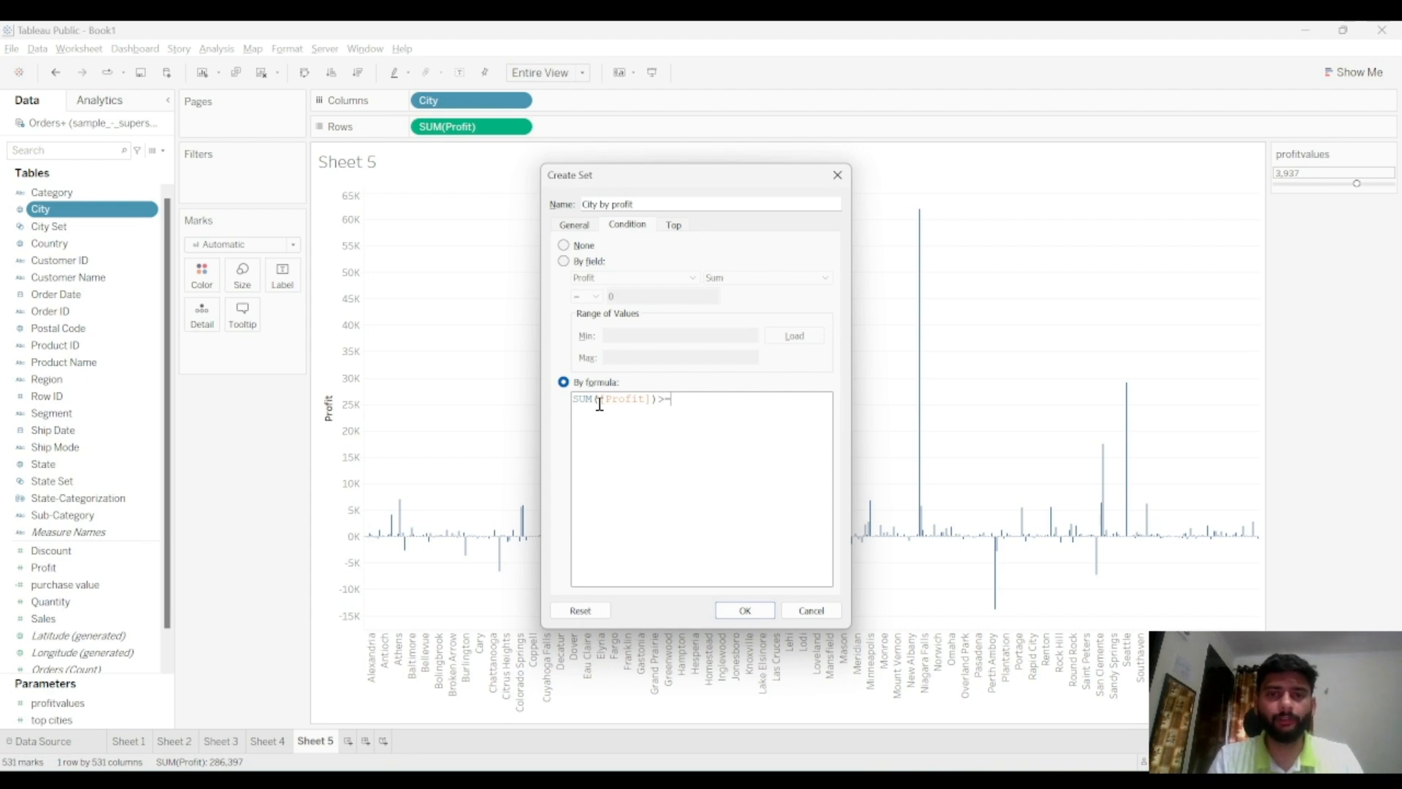
type("=profit")
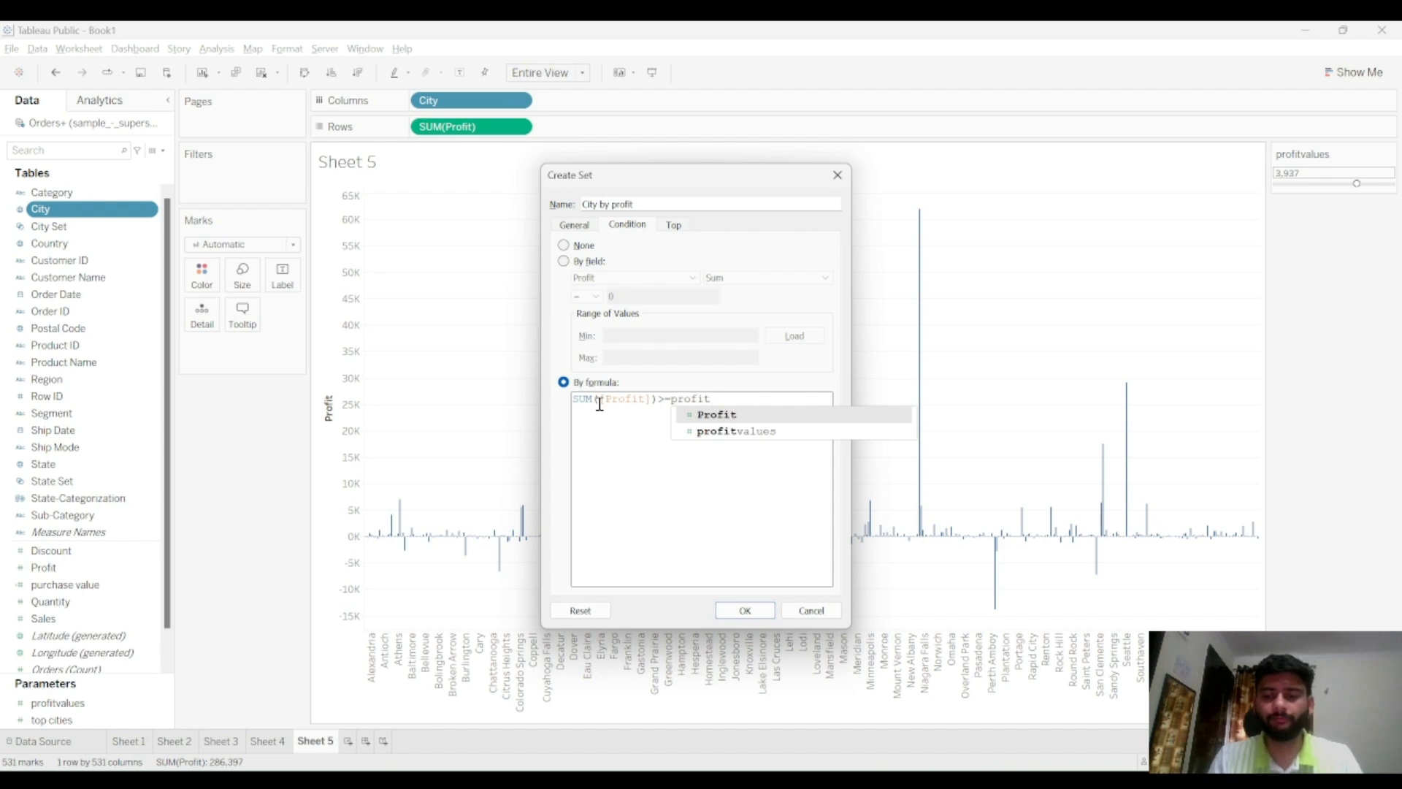
key("Down")
key("Return")
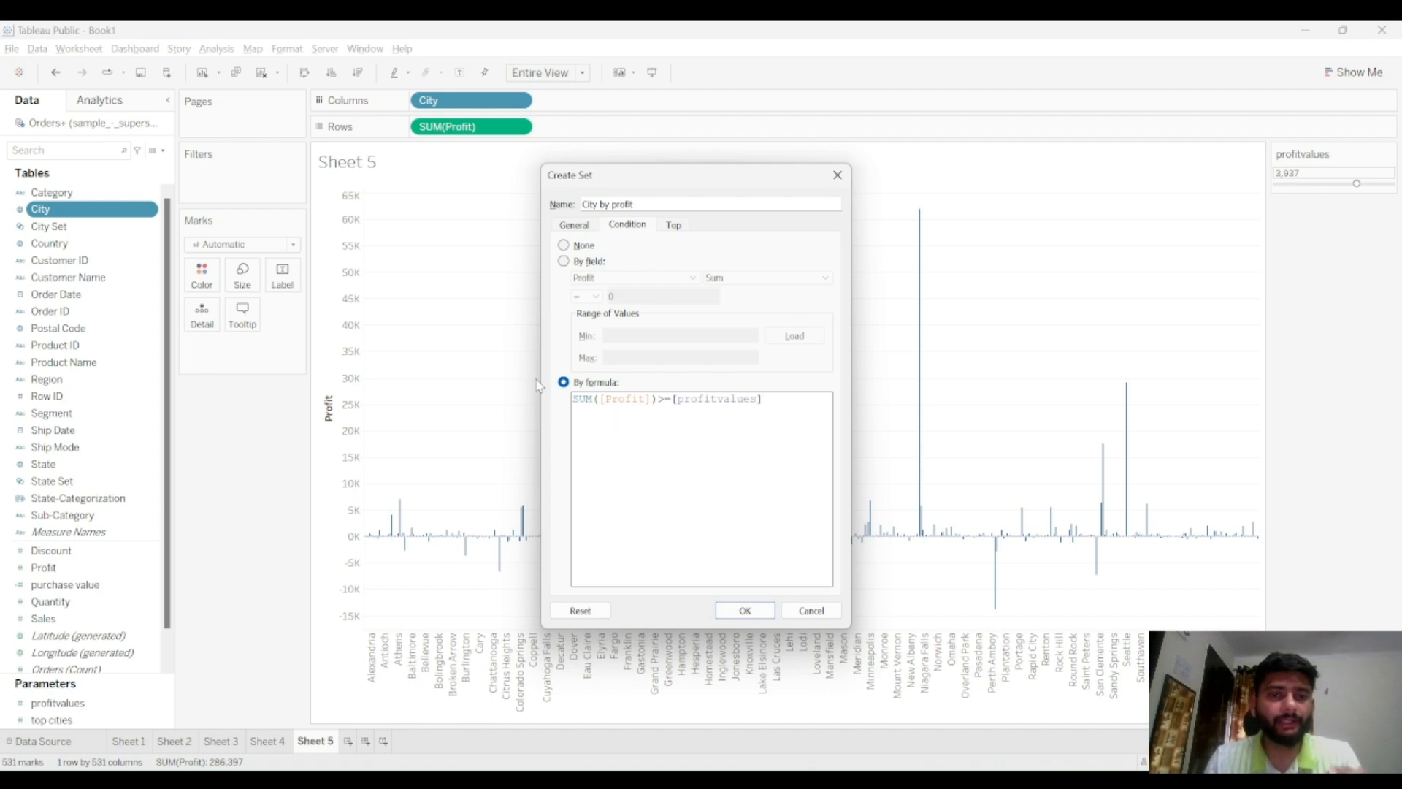
double_click(702, 399)
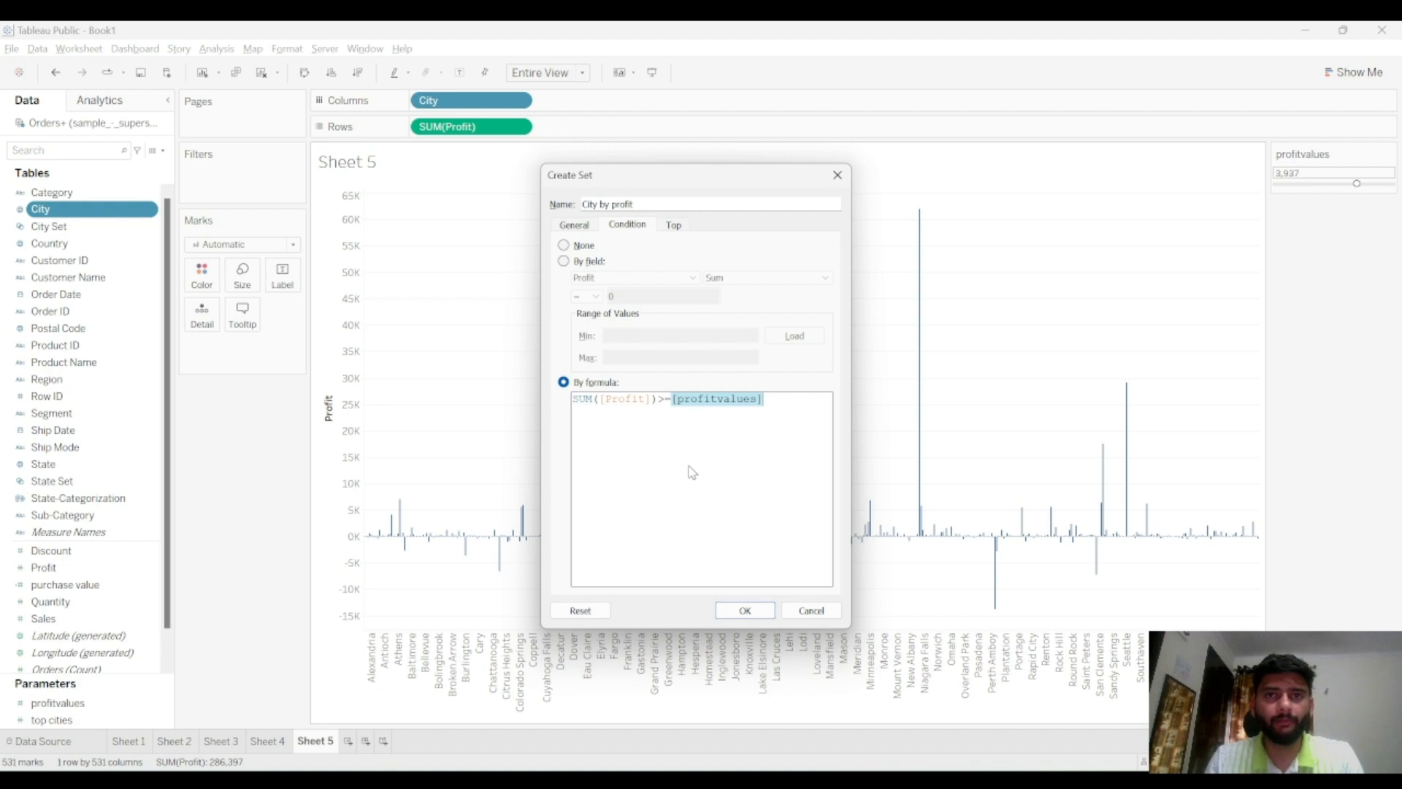
left_click(750, 609)
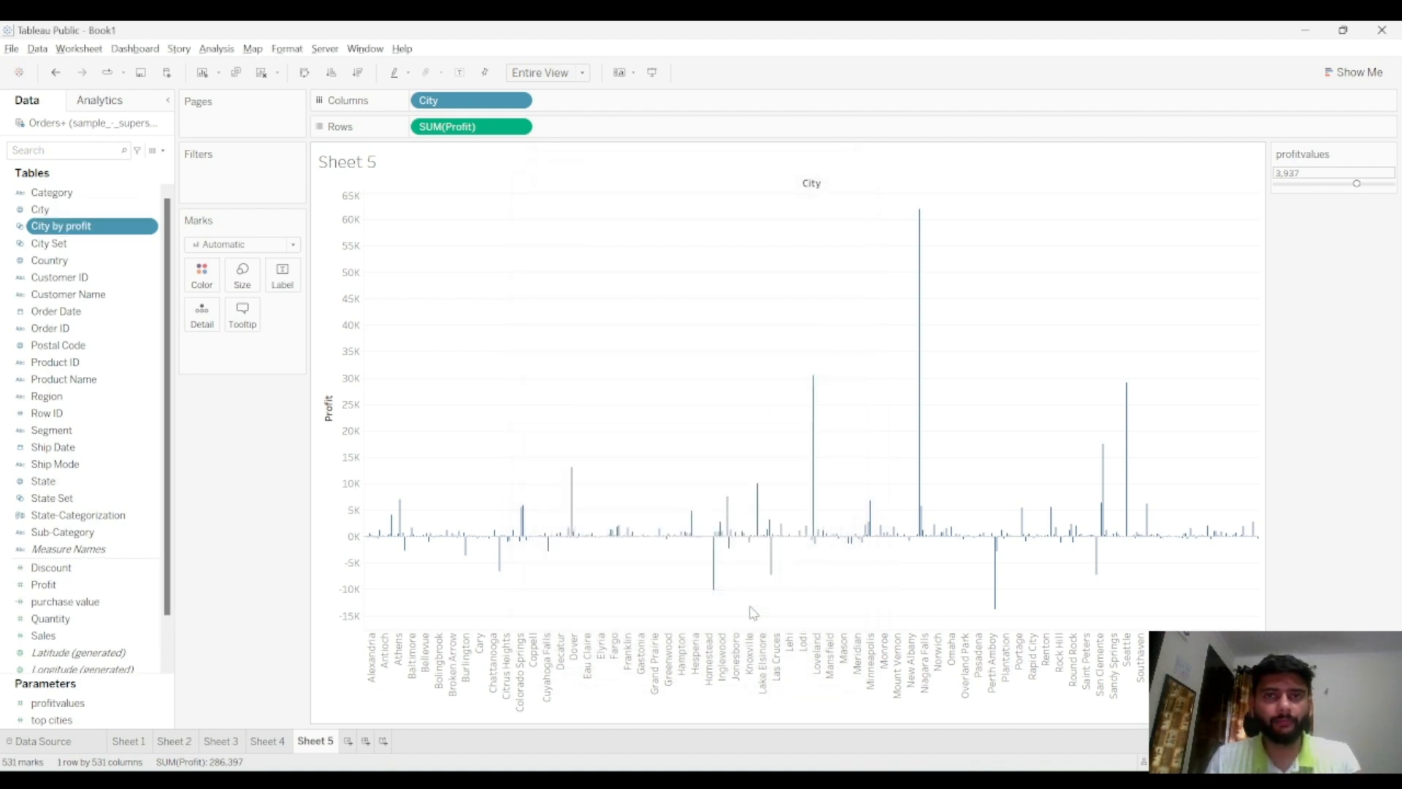
Add City by profit to the columns as In/Out and move the profitvalues slider to about -5,160
left_click_drag(42, 233, 435, 115)
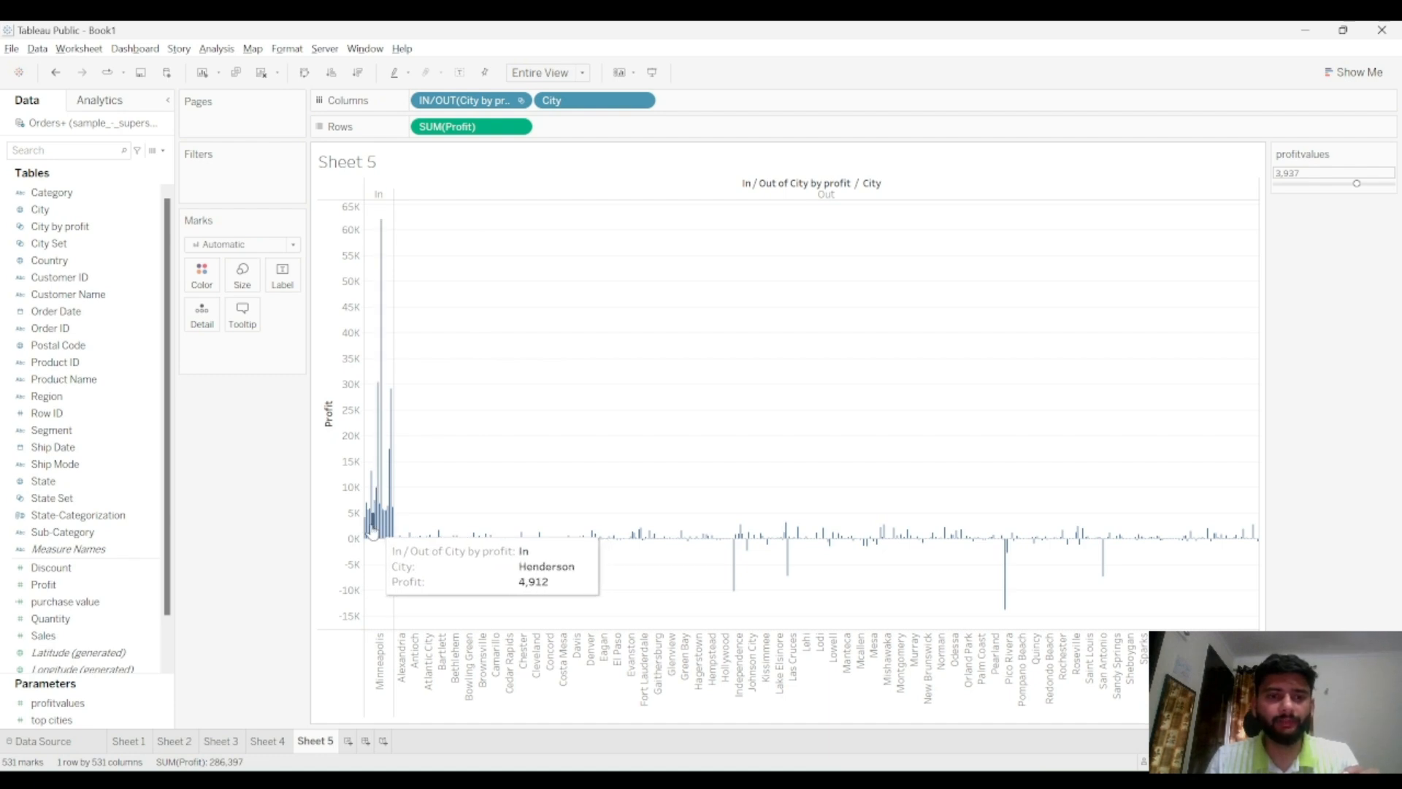
left_click(1318, 185)
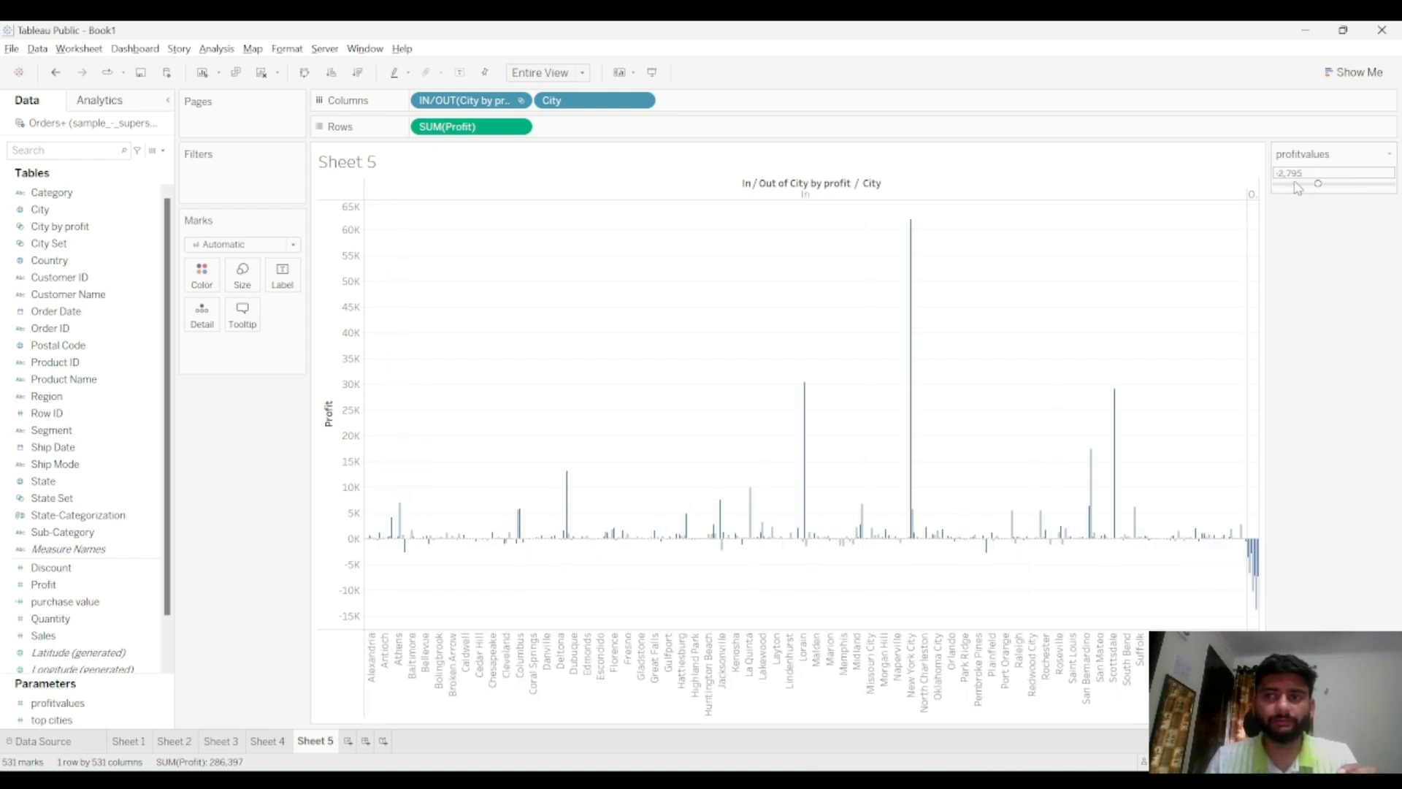
left_click(1335, 186)
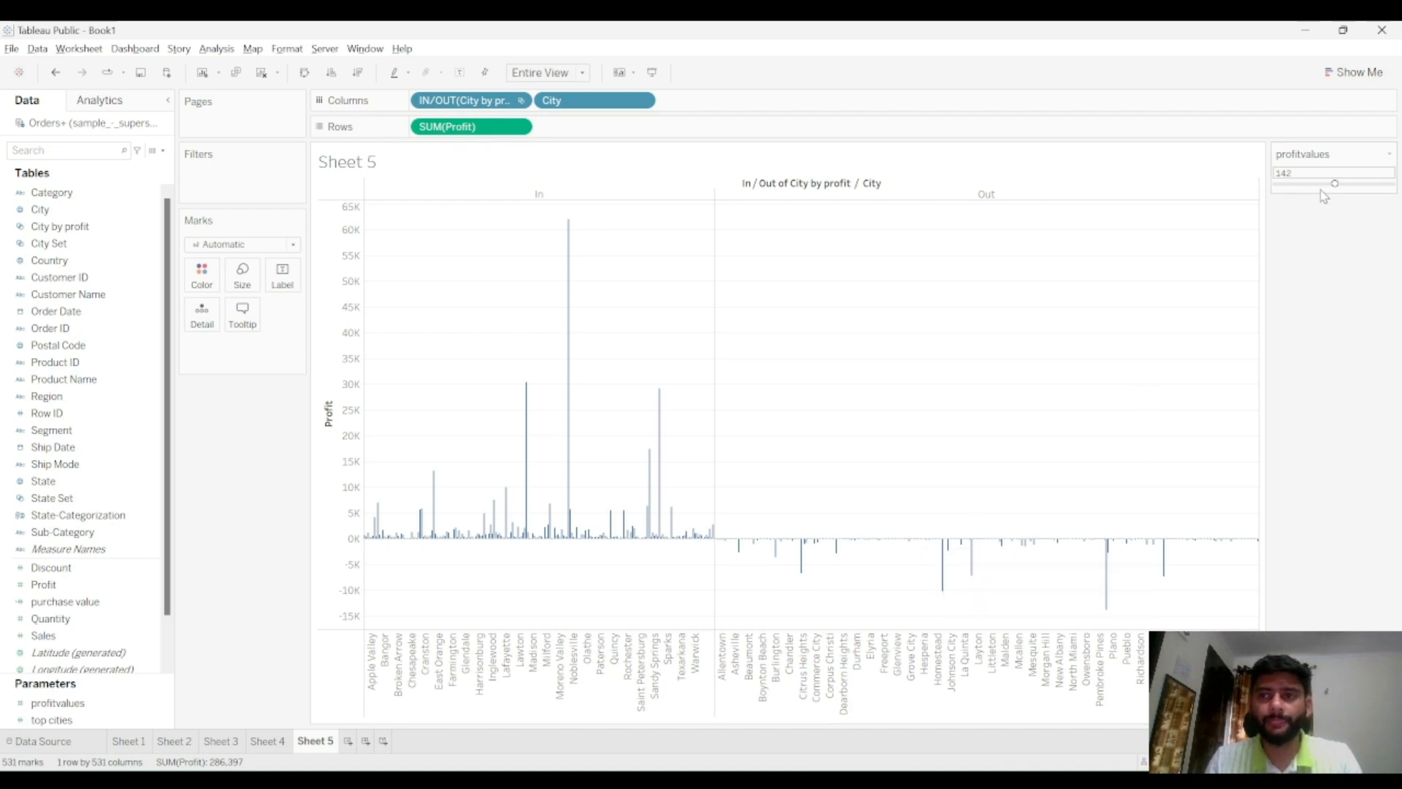
left_click_drag(1337, 188, 1307, 188)
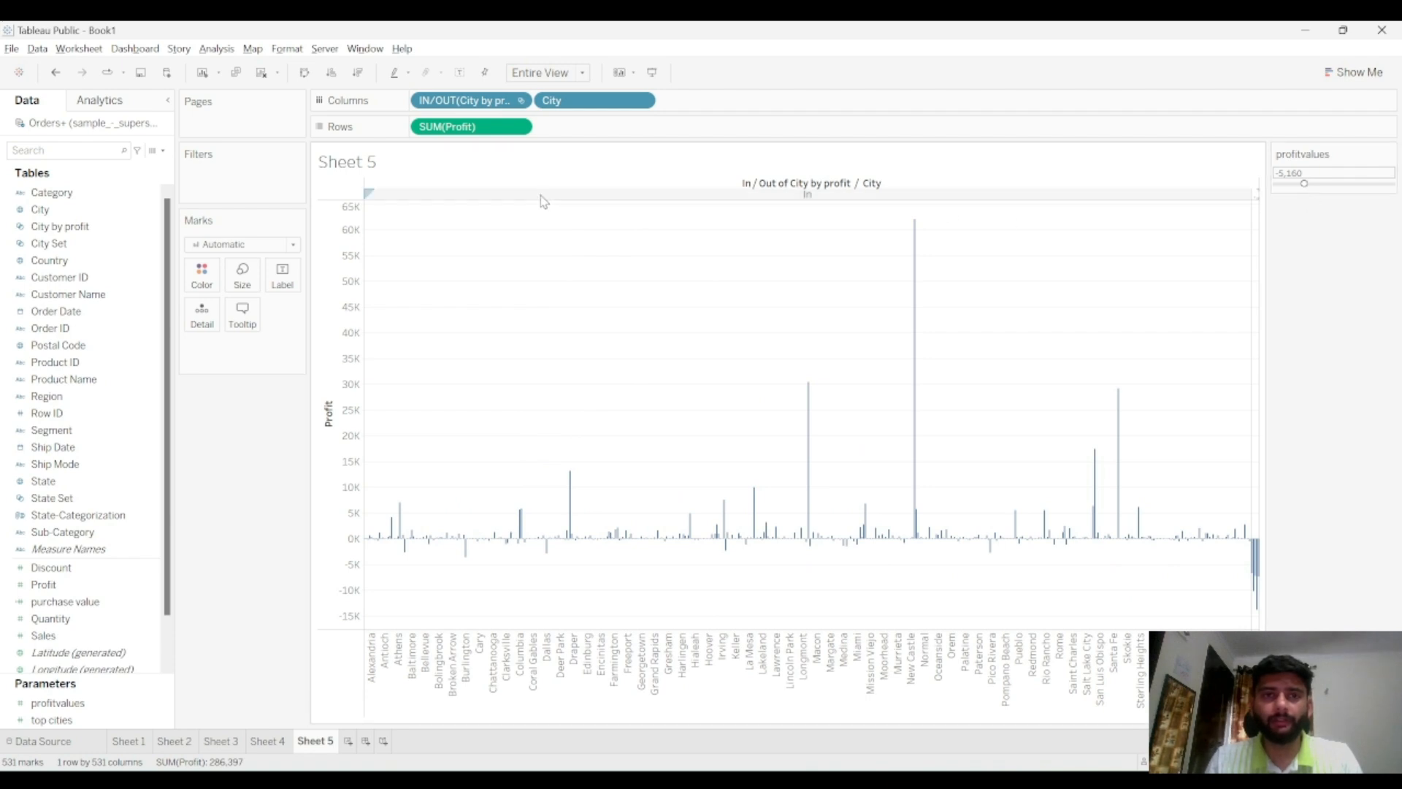
Add the In/Out of City by profit field to the filters, keeping both In and Out, and apply
left_click_drag(473, 104, 274, 178)
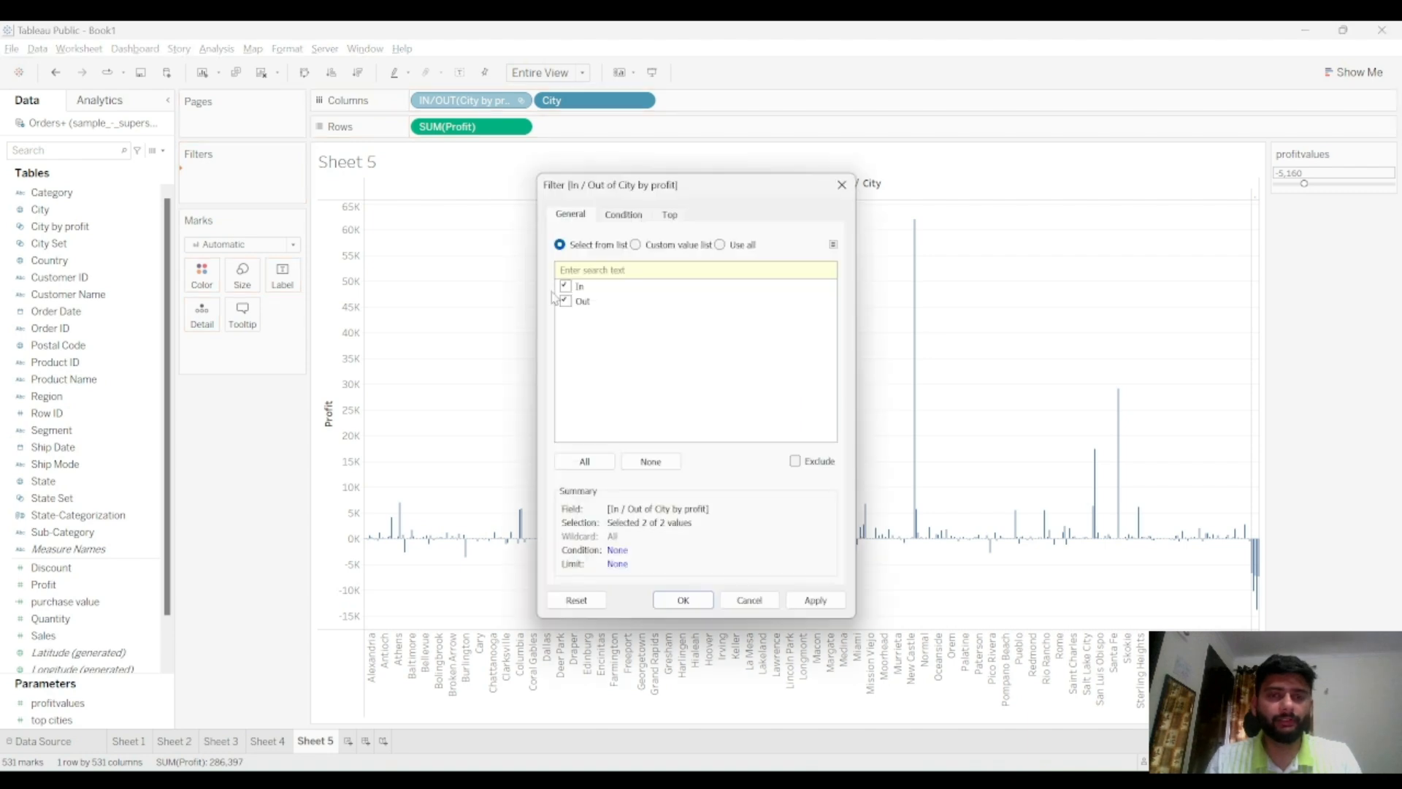
left_click(816, 600)
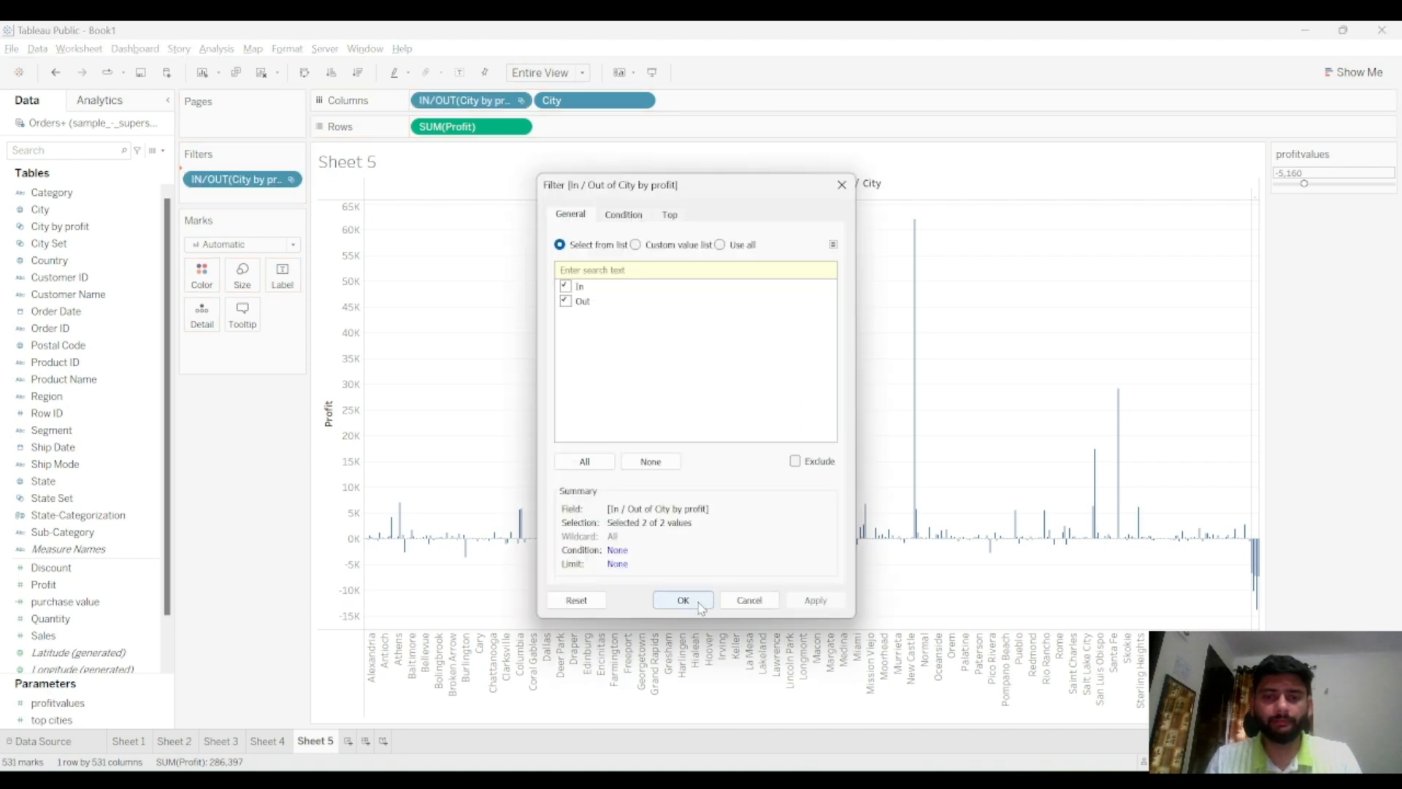
left_click(683, 599)
left_click(290, 179)
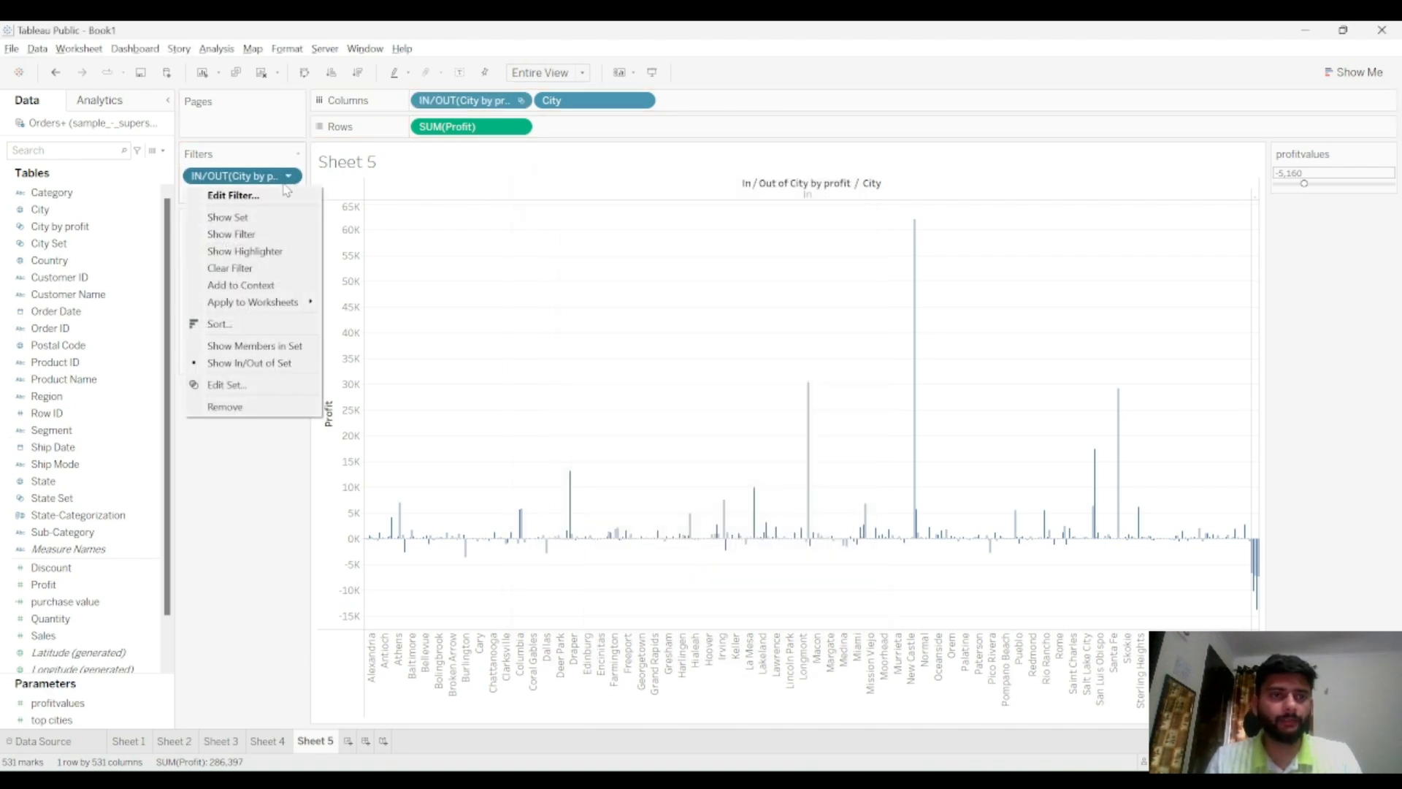
left_click(288, 214)
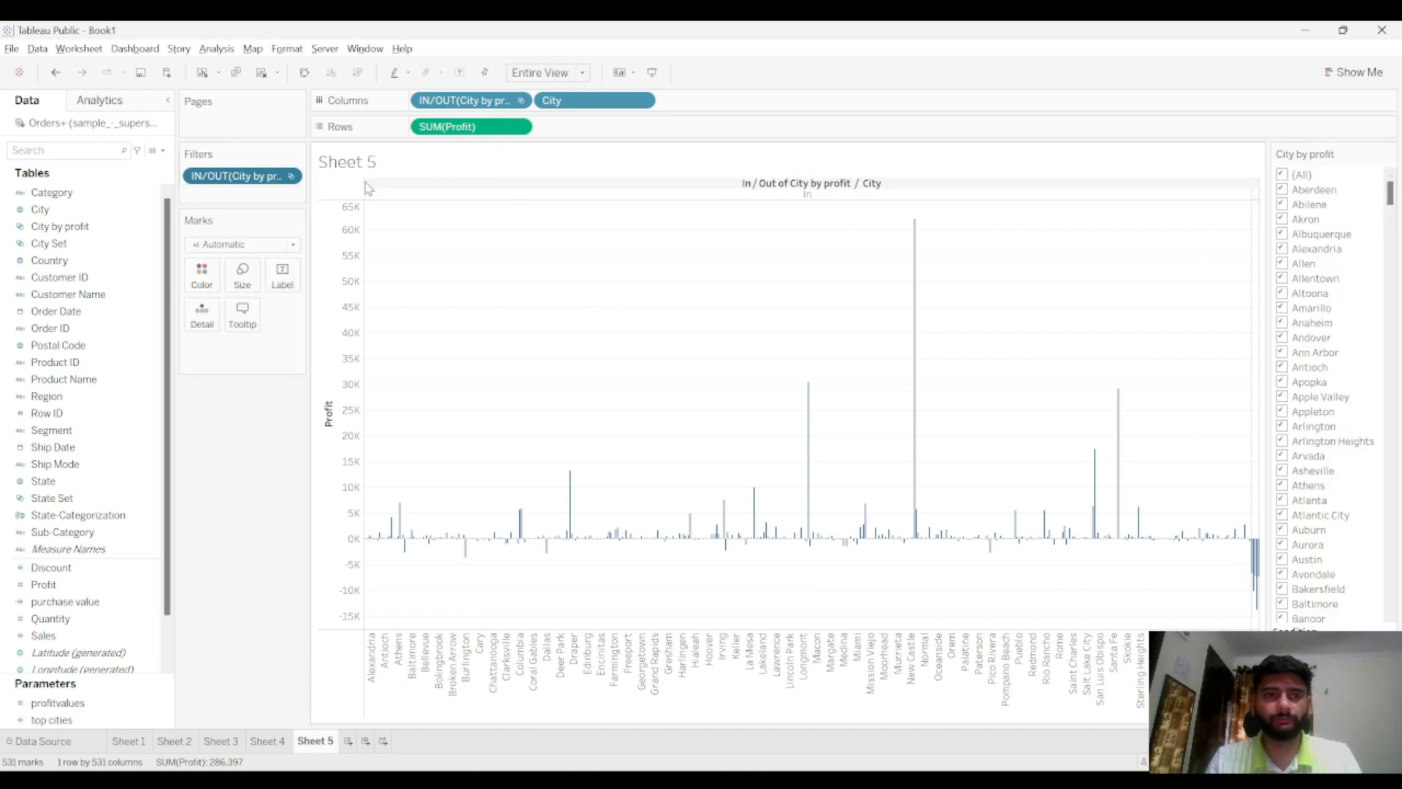
left_click(289, 176)
left_click(284, 232)
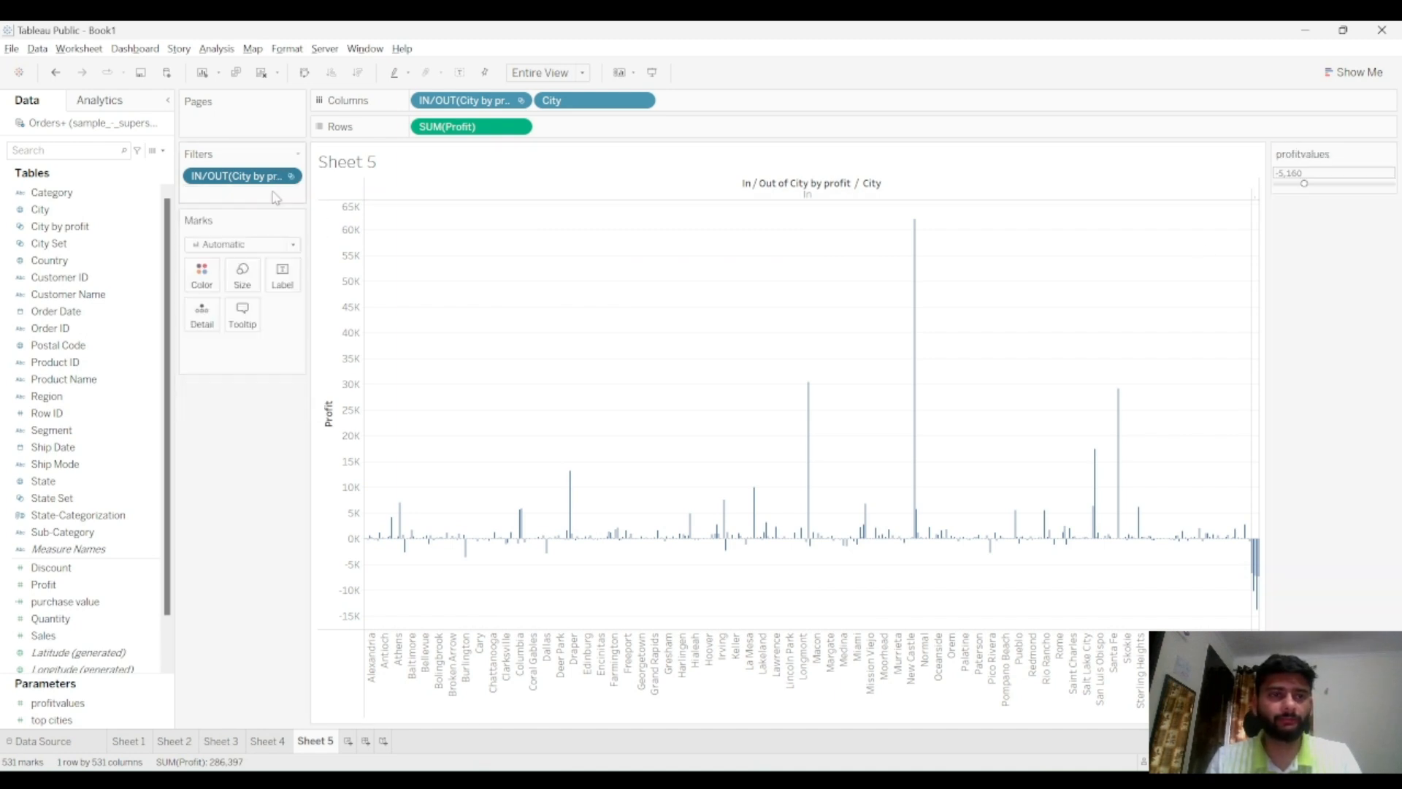
Show the In/Out filter control and keep only the Out cities
left_click(289, 176)
left_click(284, 235)
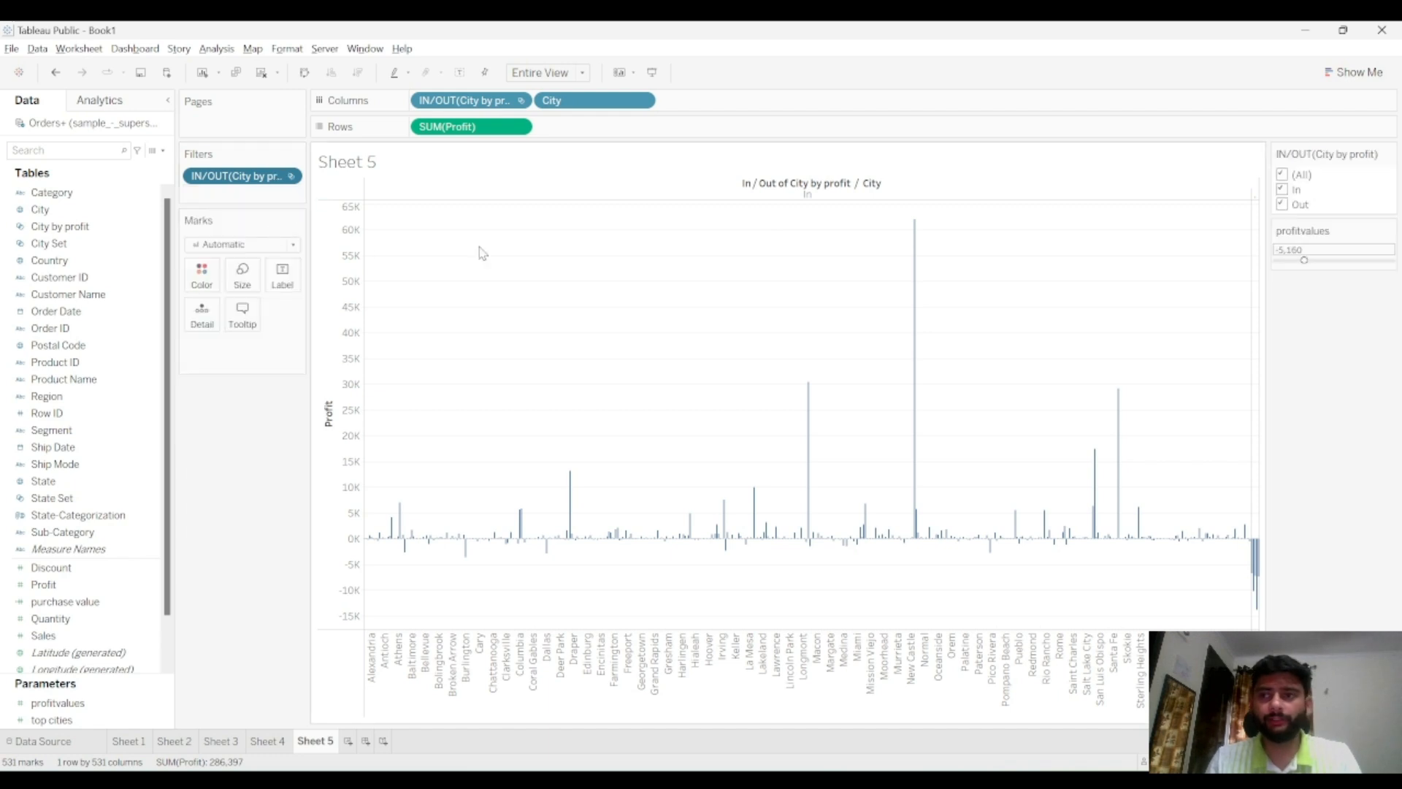
left_click(1283, 175)
left_click(1282, 205)
mouse_move(1152, 356)
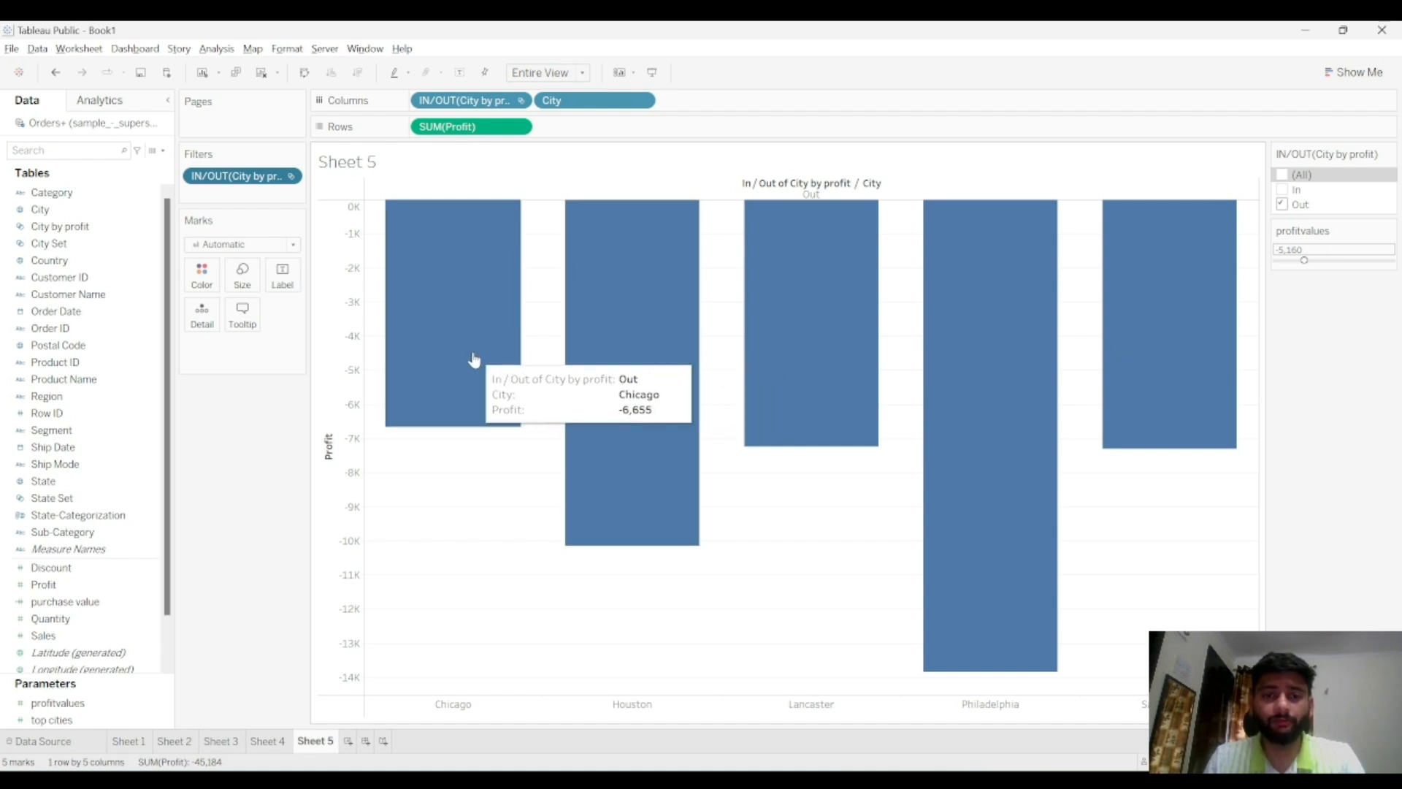
Move the profitvalues slider to about -1,178
left_click_drag(1309, 268, 1327, 265)
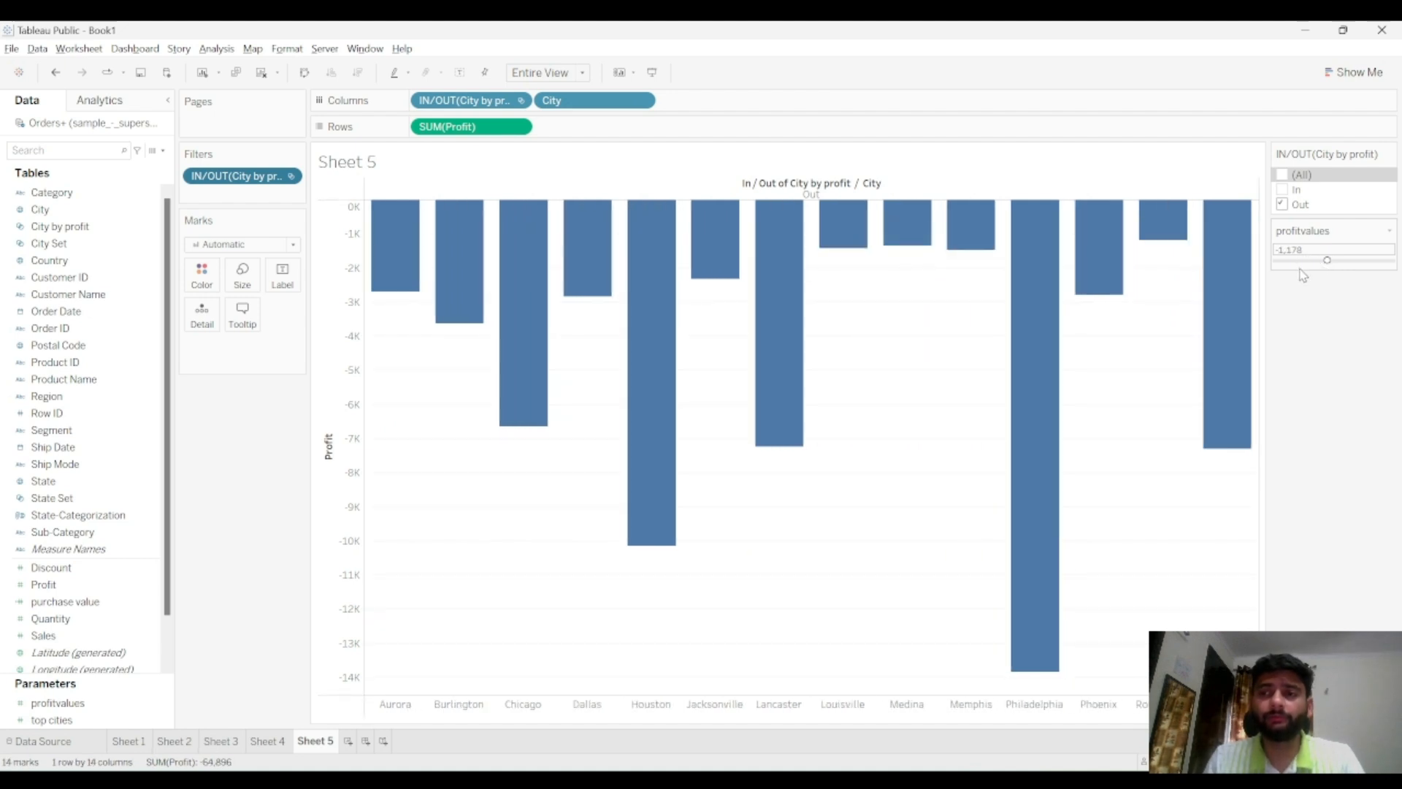
mouse_move(1227, 267)
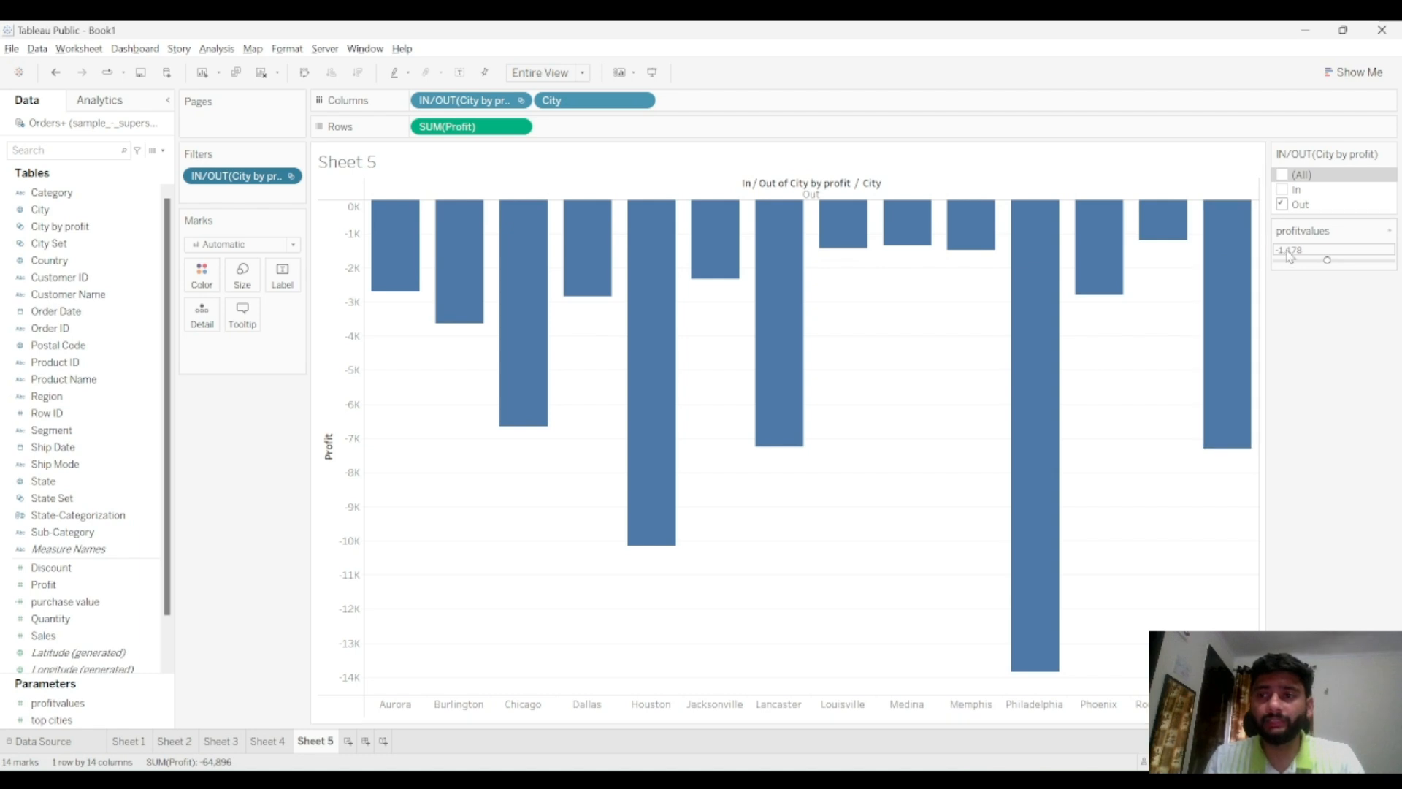
mouse_move(1050, 269)
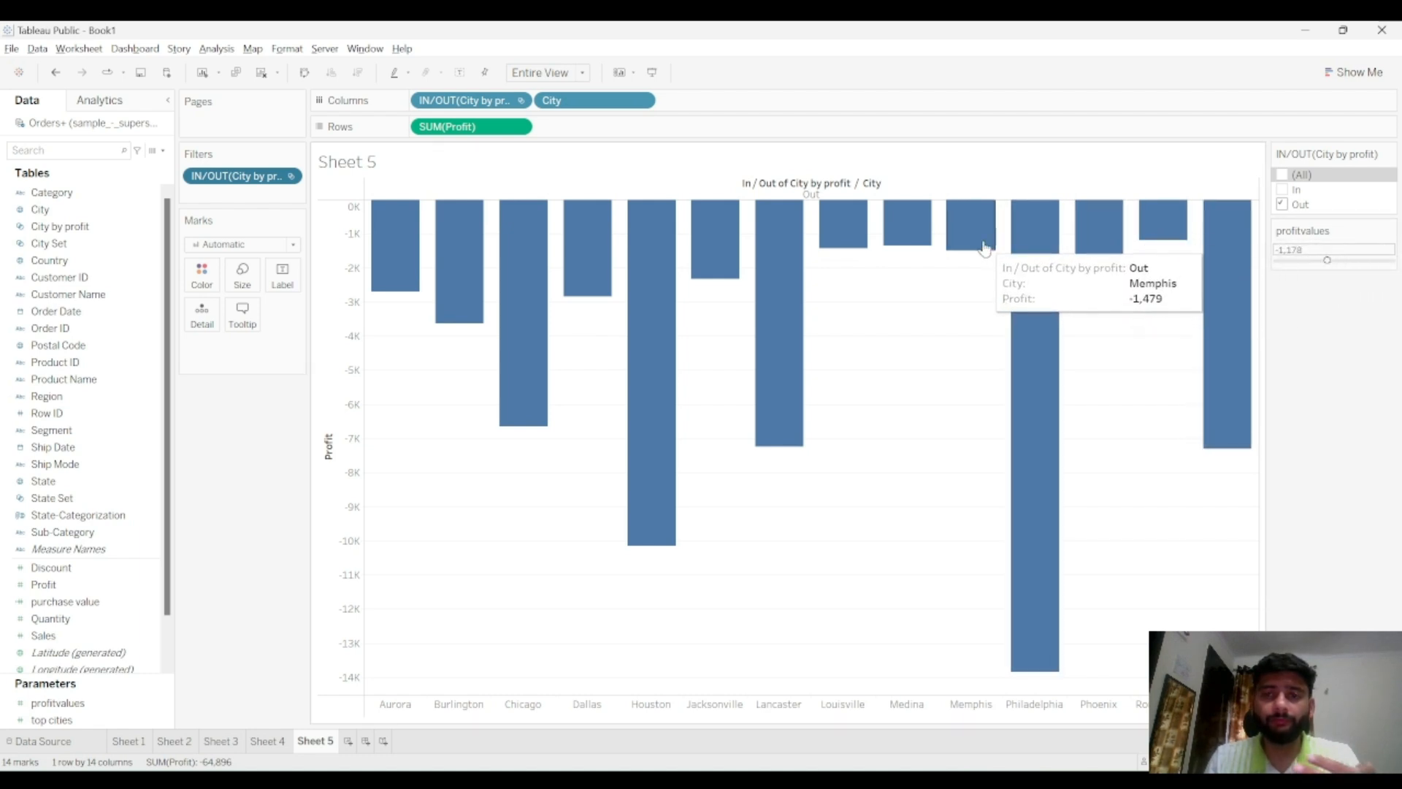
mouse_move(880, 241)
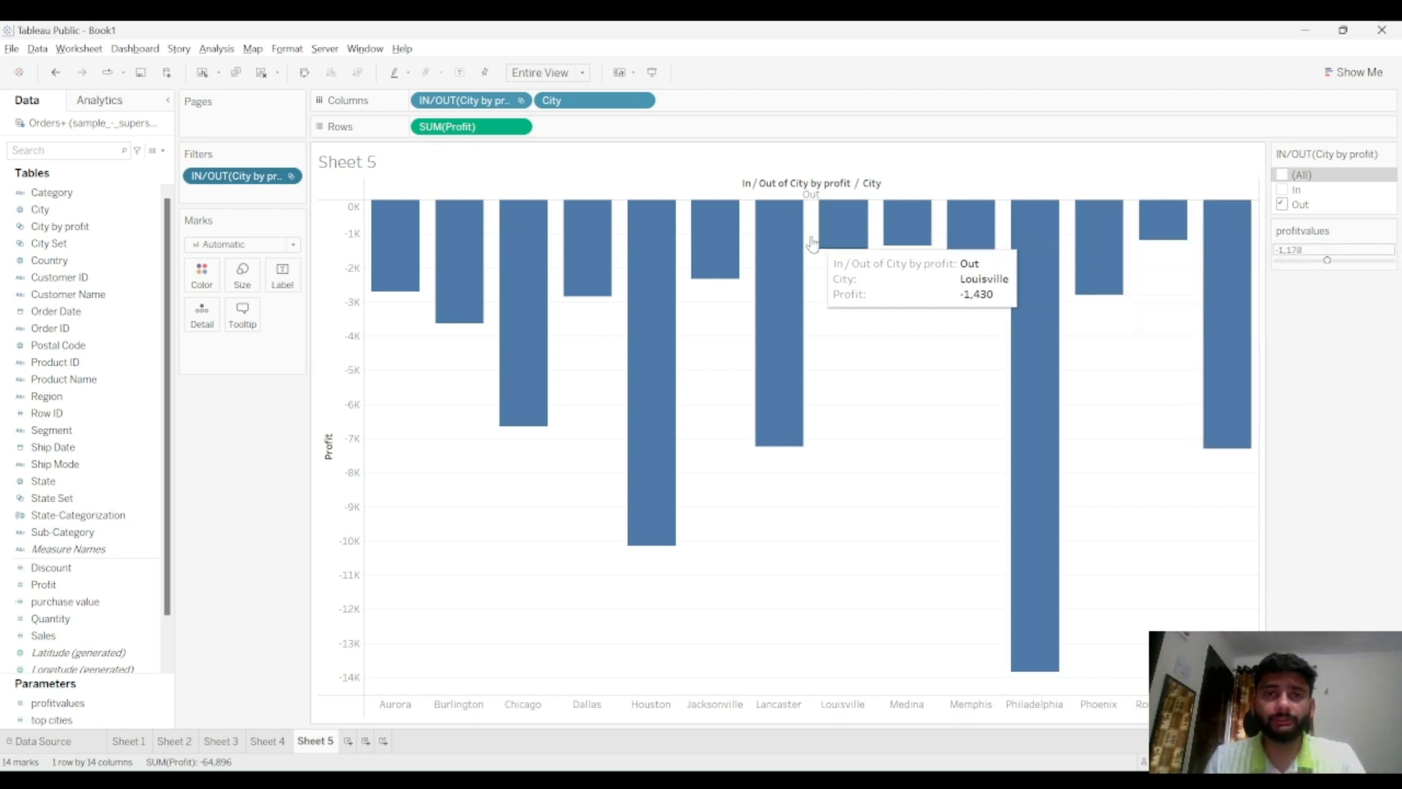
mouse_move(411, 253)
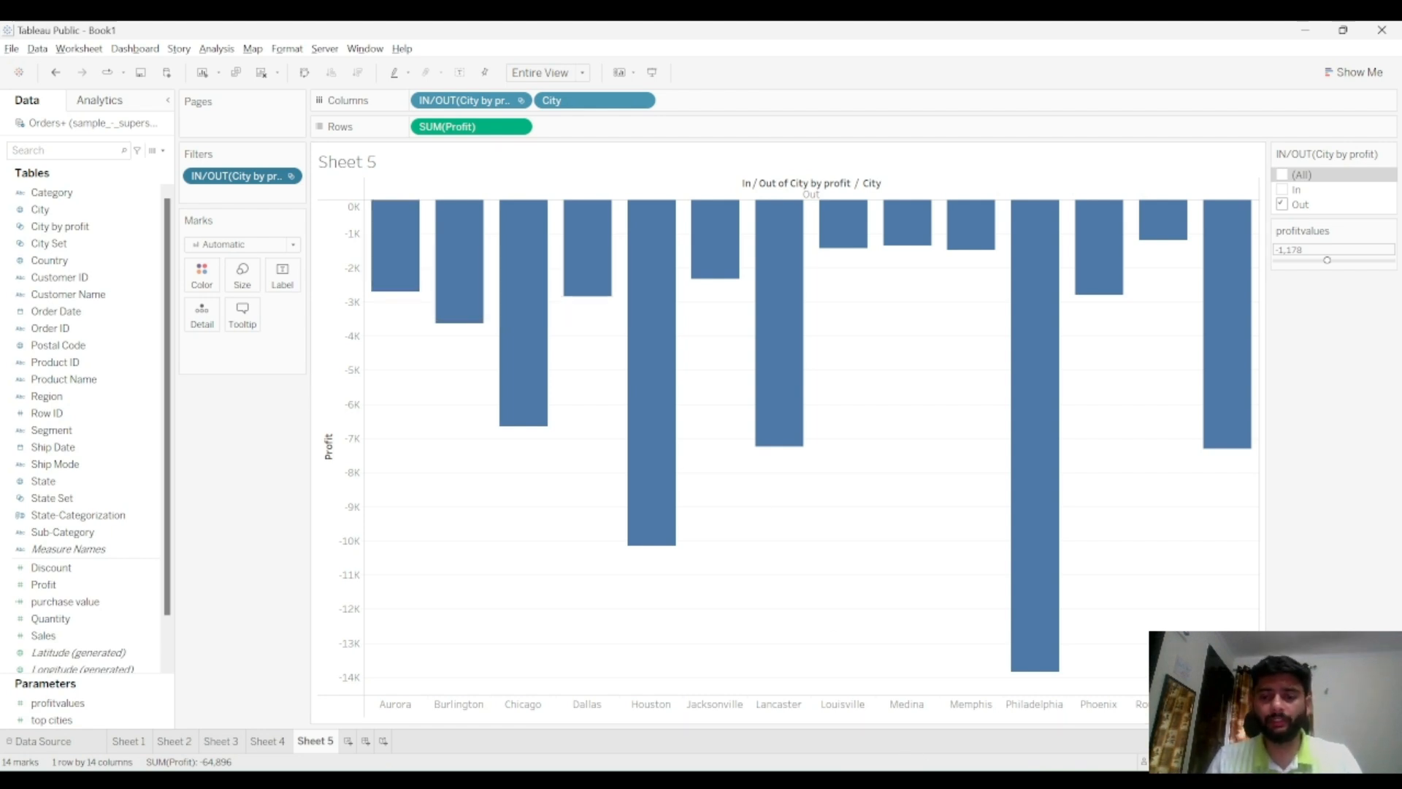
Switch to Notepad and append -Done to the Calculated Field and Parameters line
left_click(853, 780)
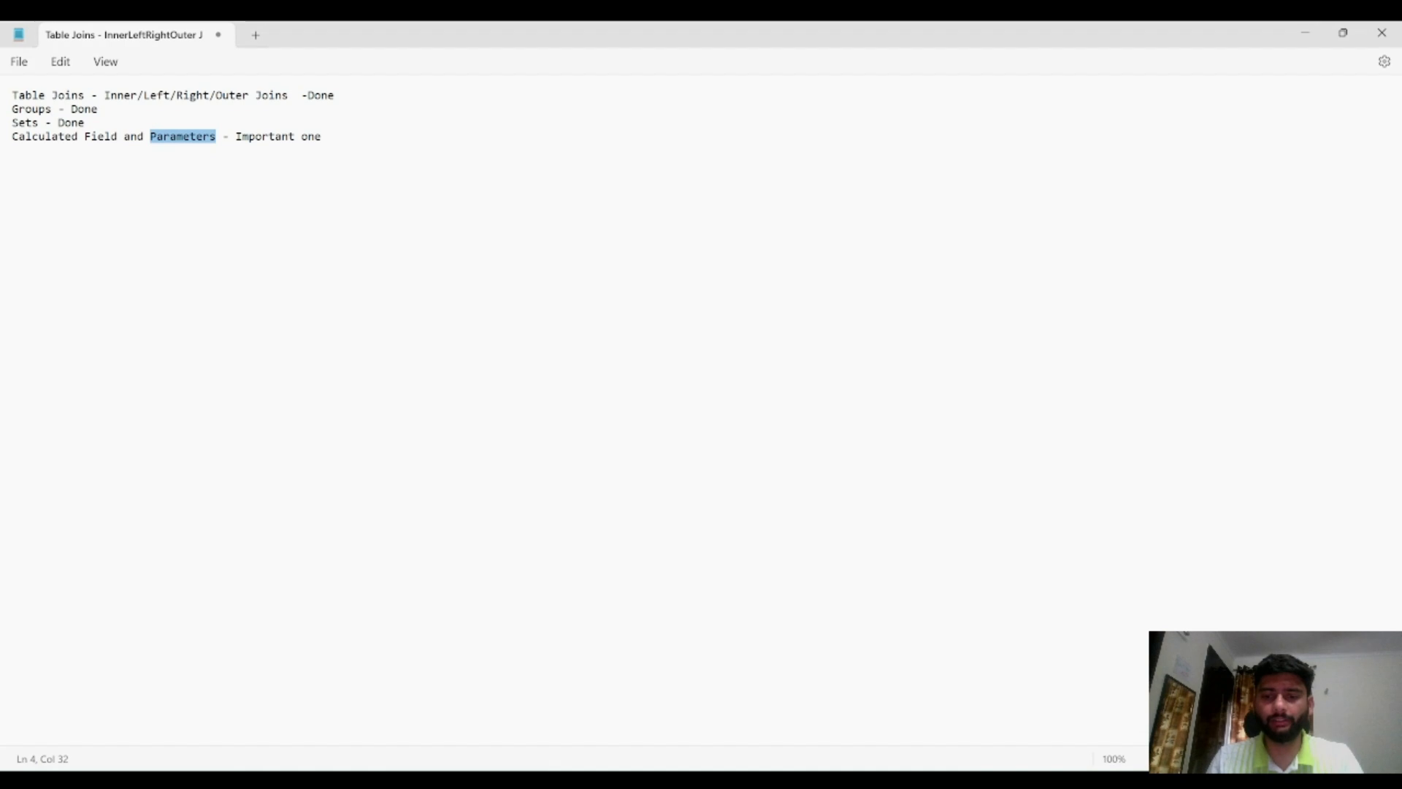
left_click(354, 140)
type("-Done")
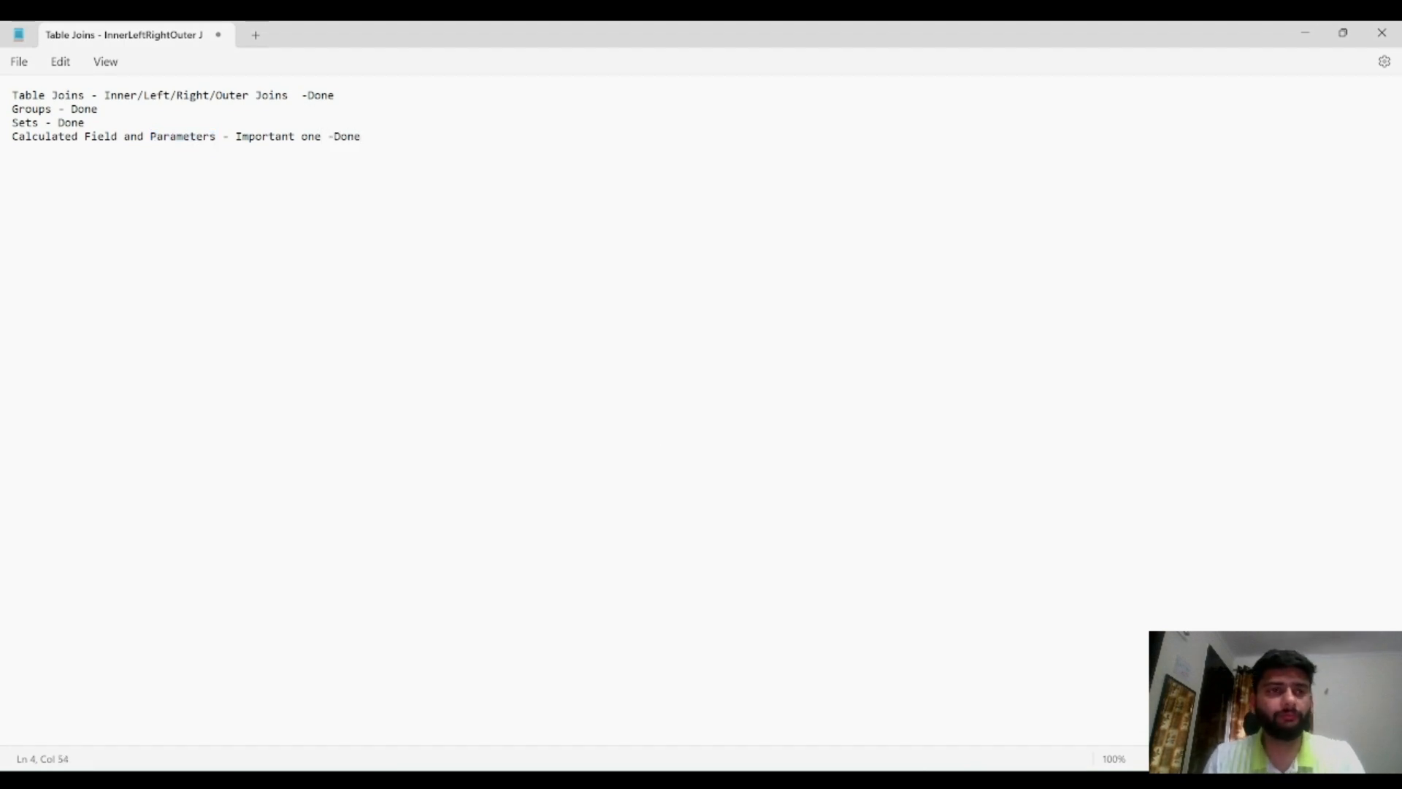
Return to Tableau, include All In/Out values in the filter and move profitvalues to about 1,946
left_click(892, 780)
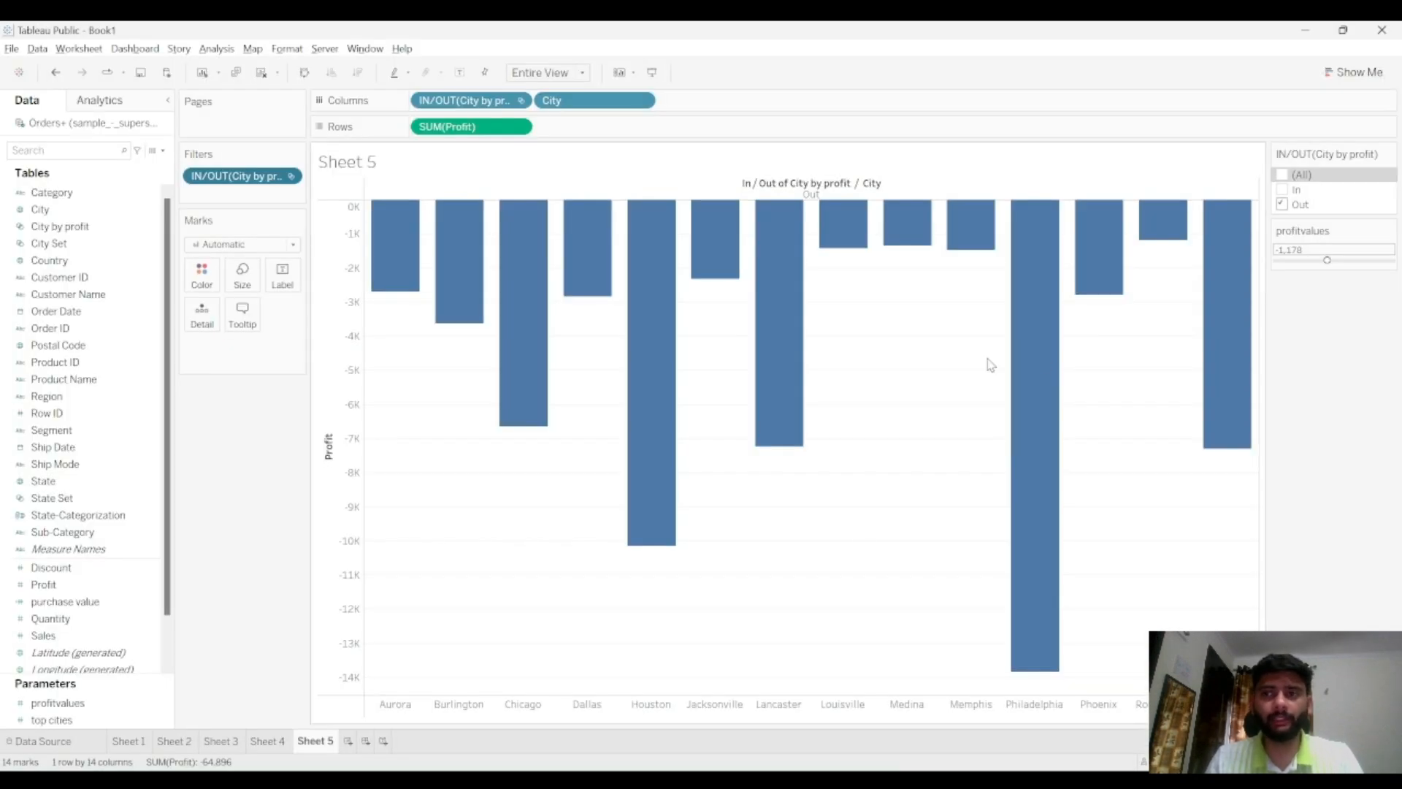
left_click(1343, 259)
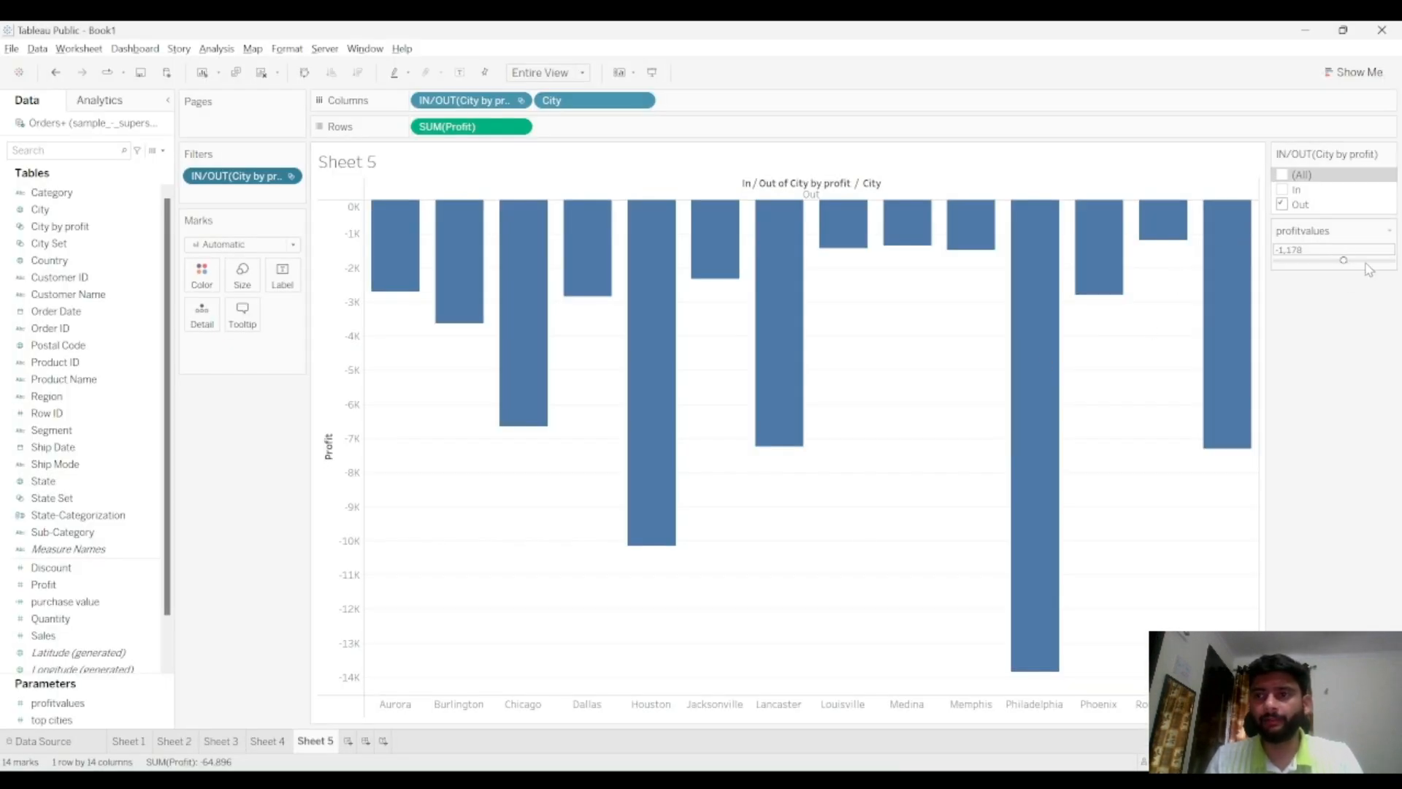
left_click(1282, 189)
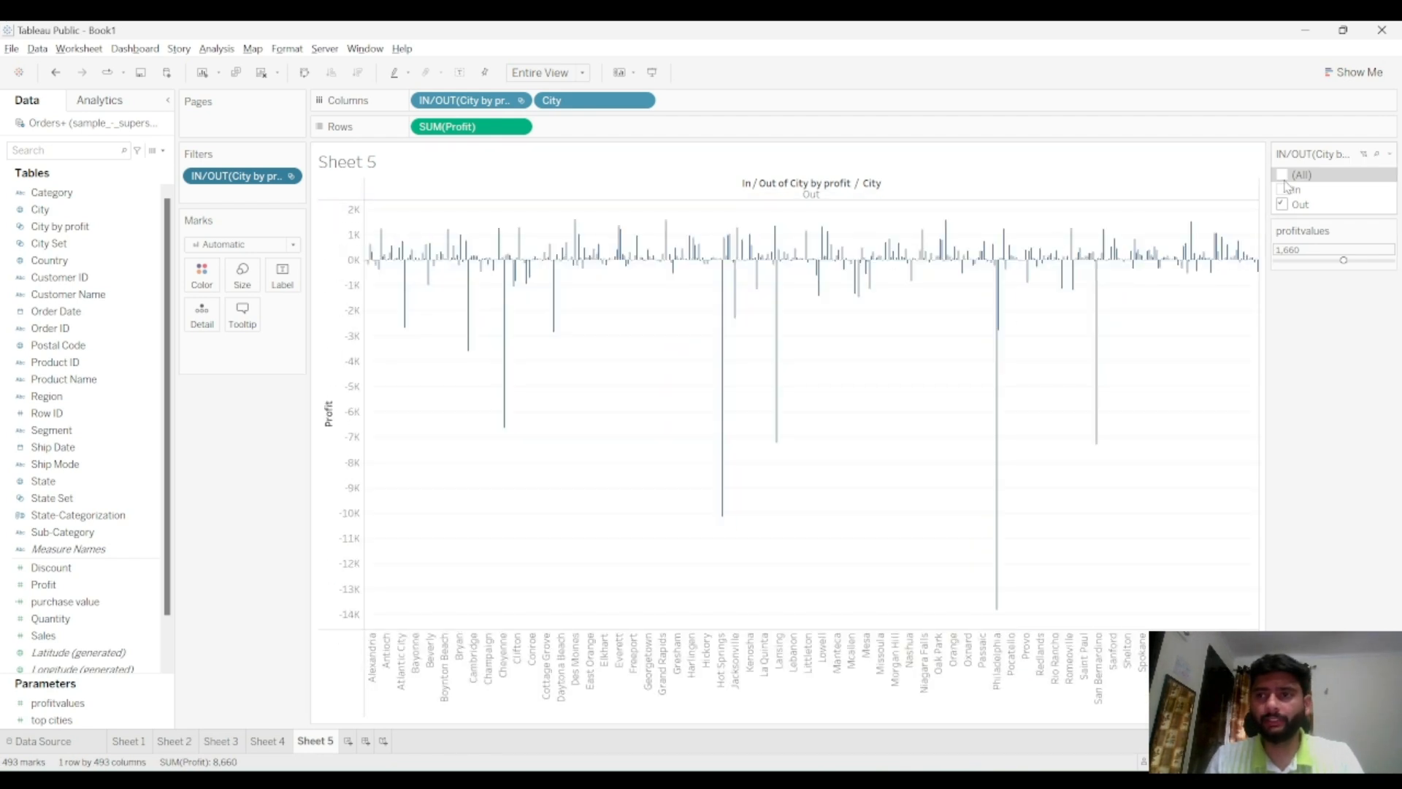
left_click(1329, 261)
left_click_drag(1329, 261, 1346, 260)
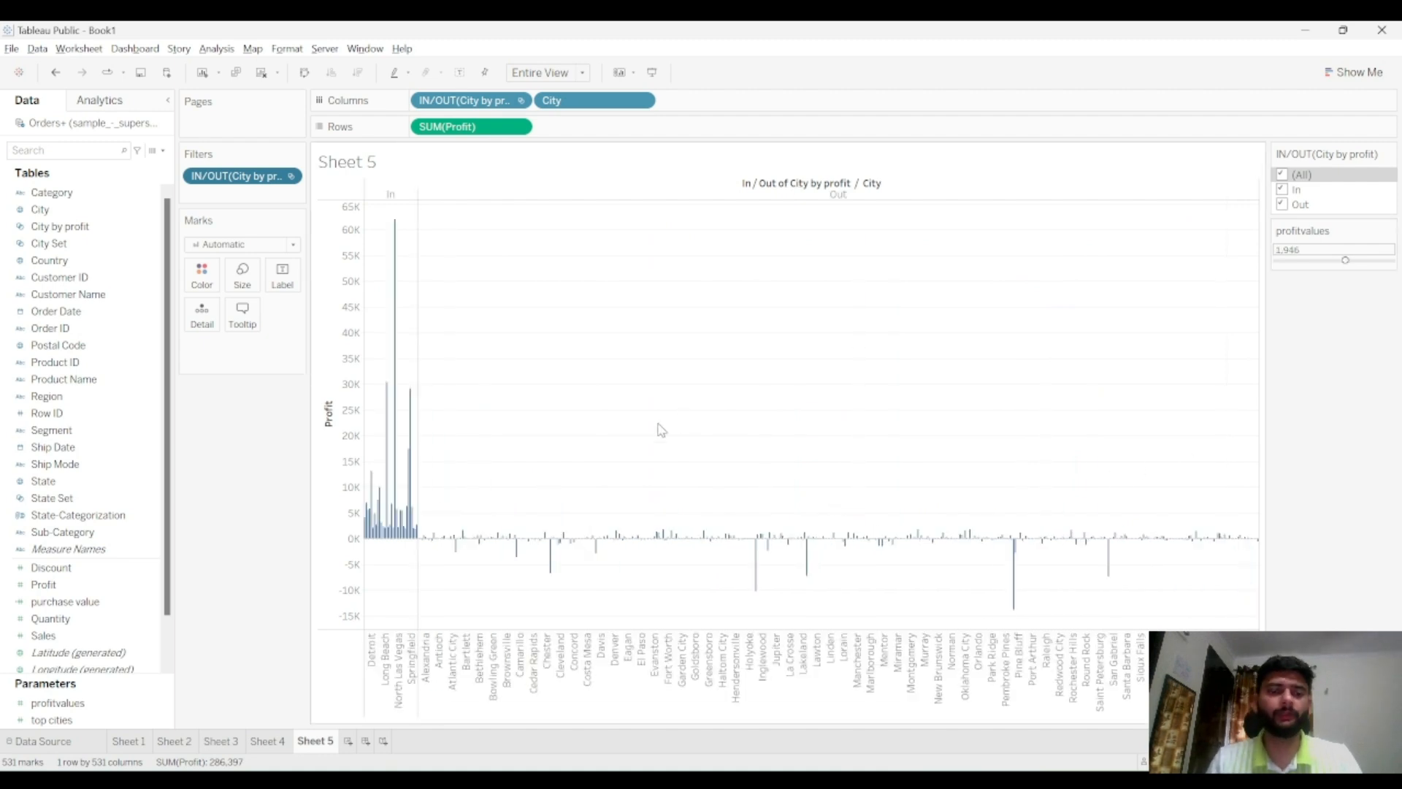